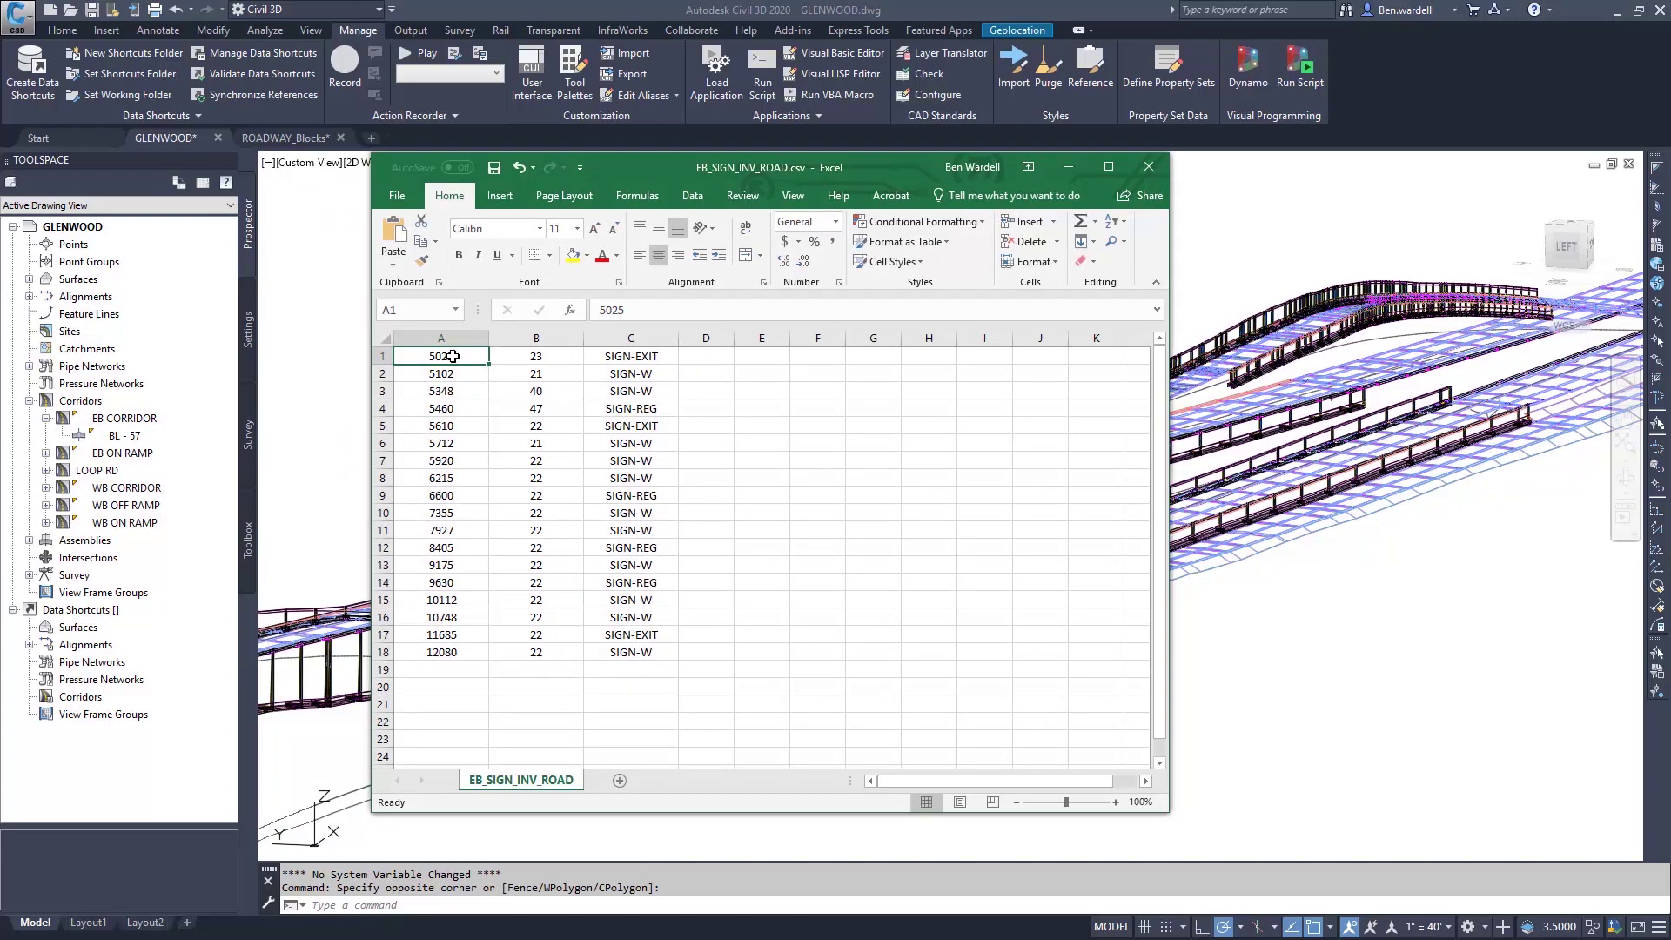
Check cells B1 and C1 of the EB_SIGN_INV_ROAD sign list, then minimize Excel to reveal Civil 3D.
click(562, 358)
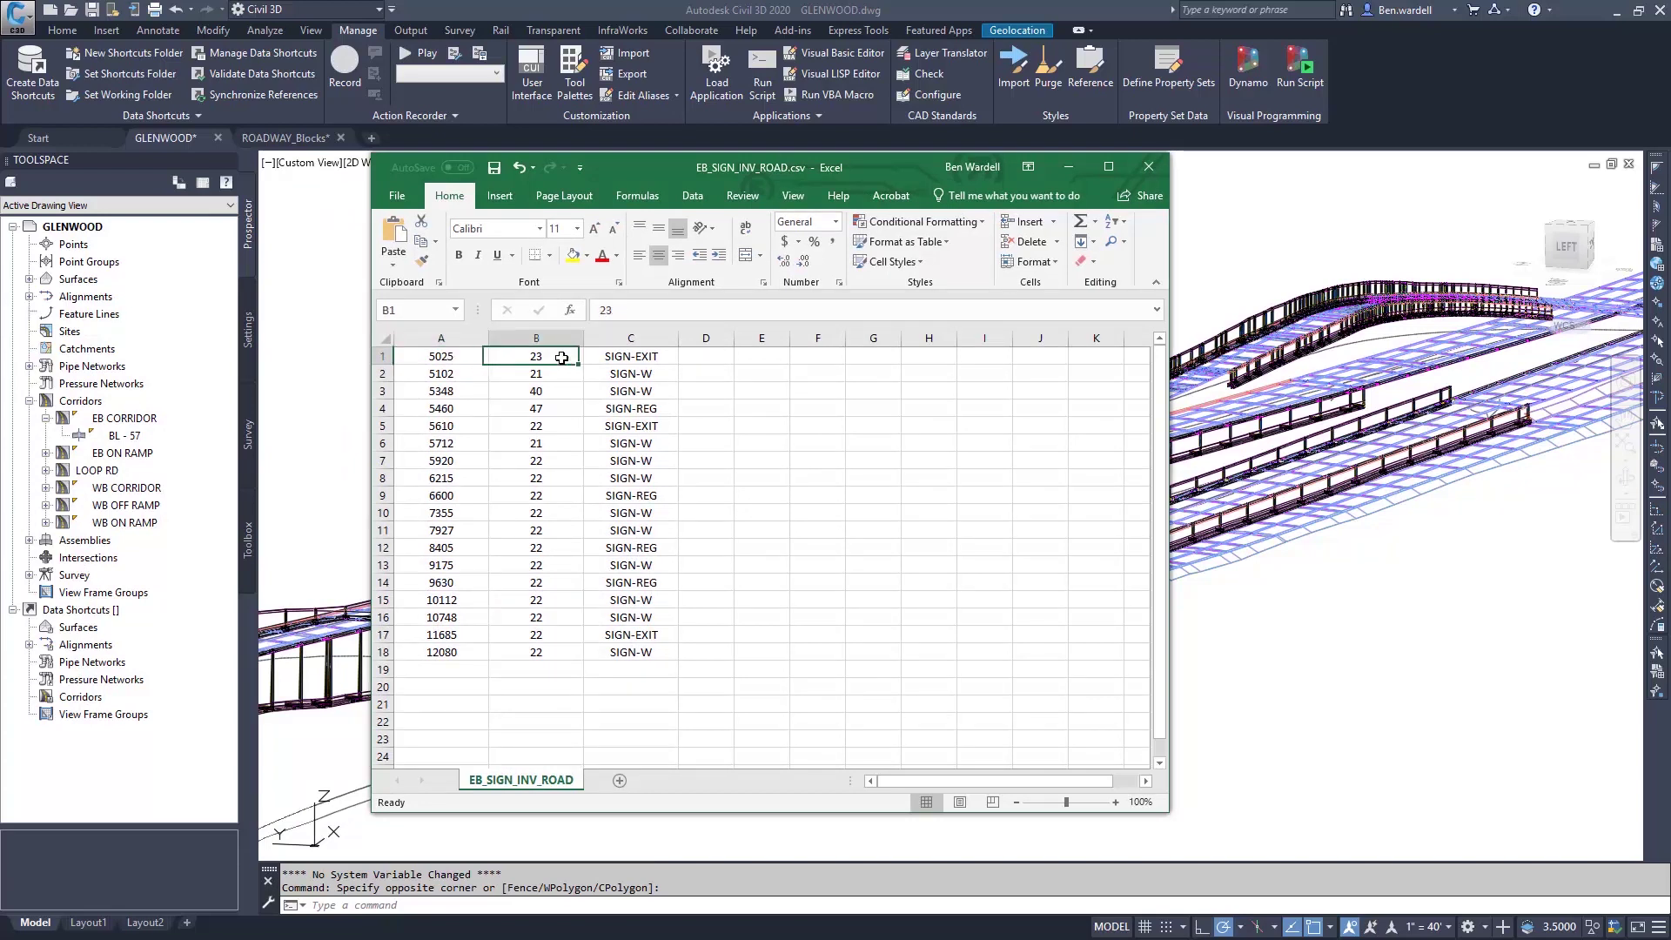
click(647, 356)
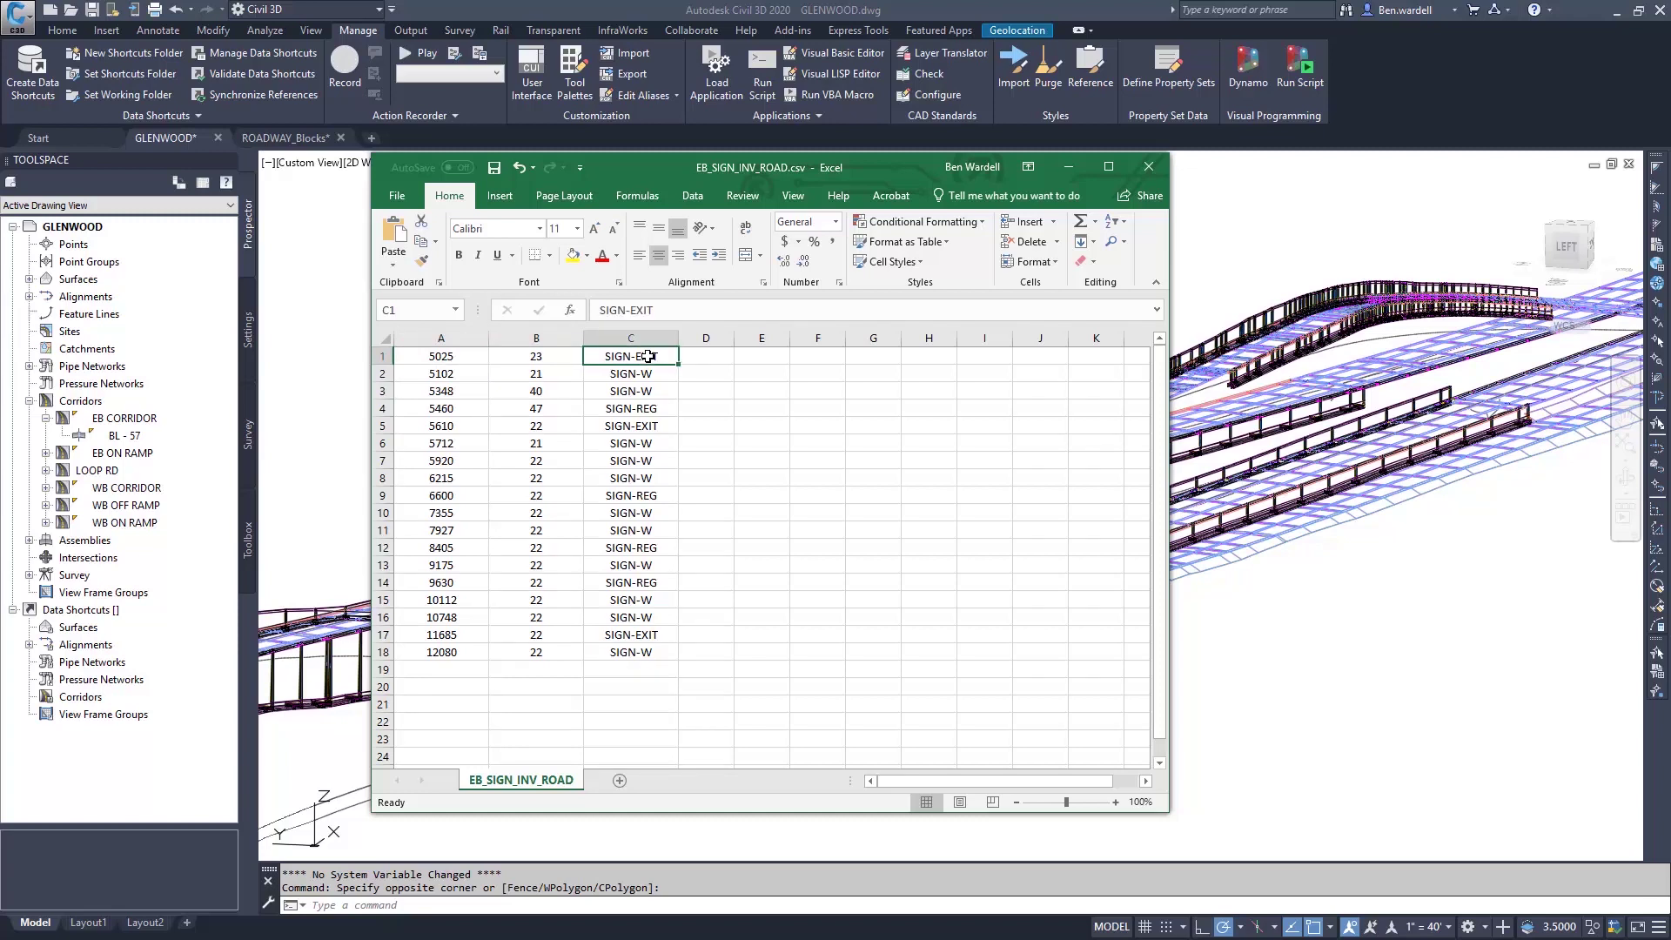
click(1069, 167)
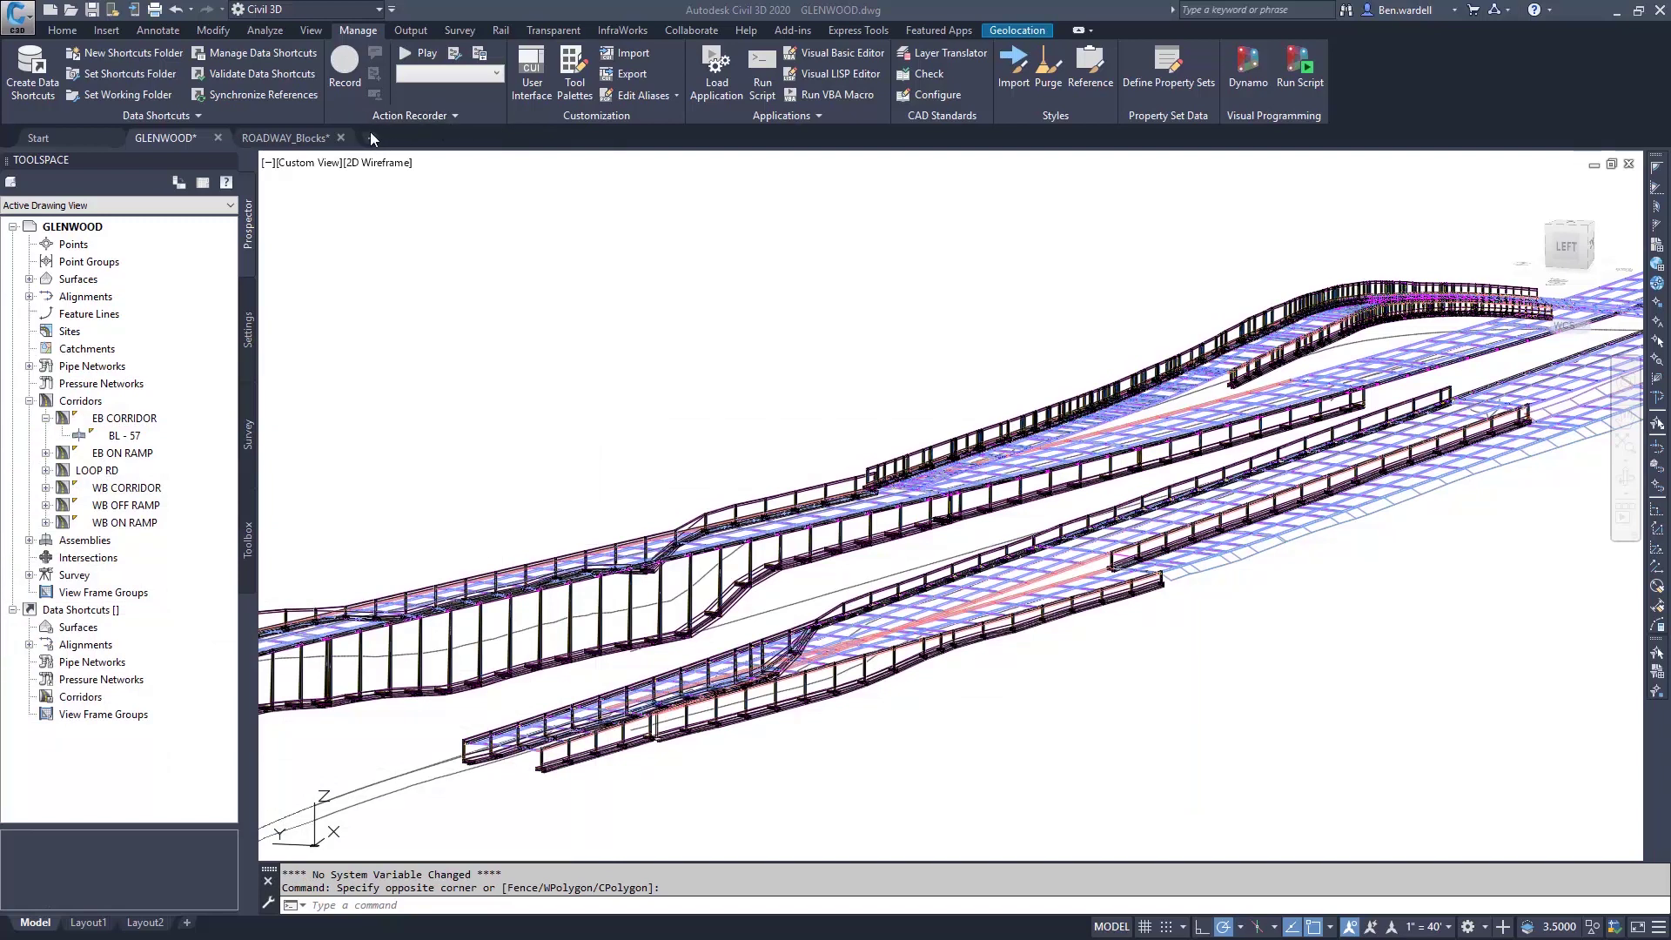
Switch to the ROADWAY_Blocks drawing to look over its three sign-post blocks.
click(287, 138)
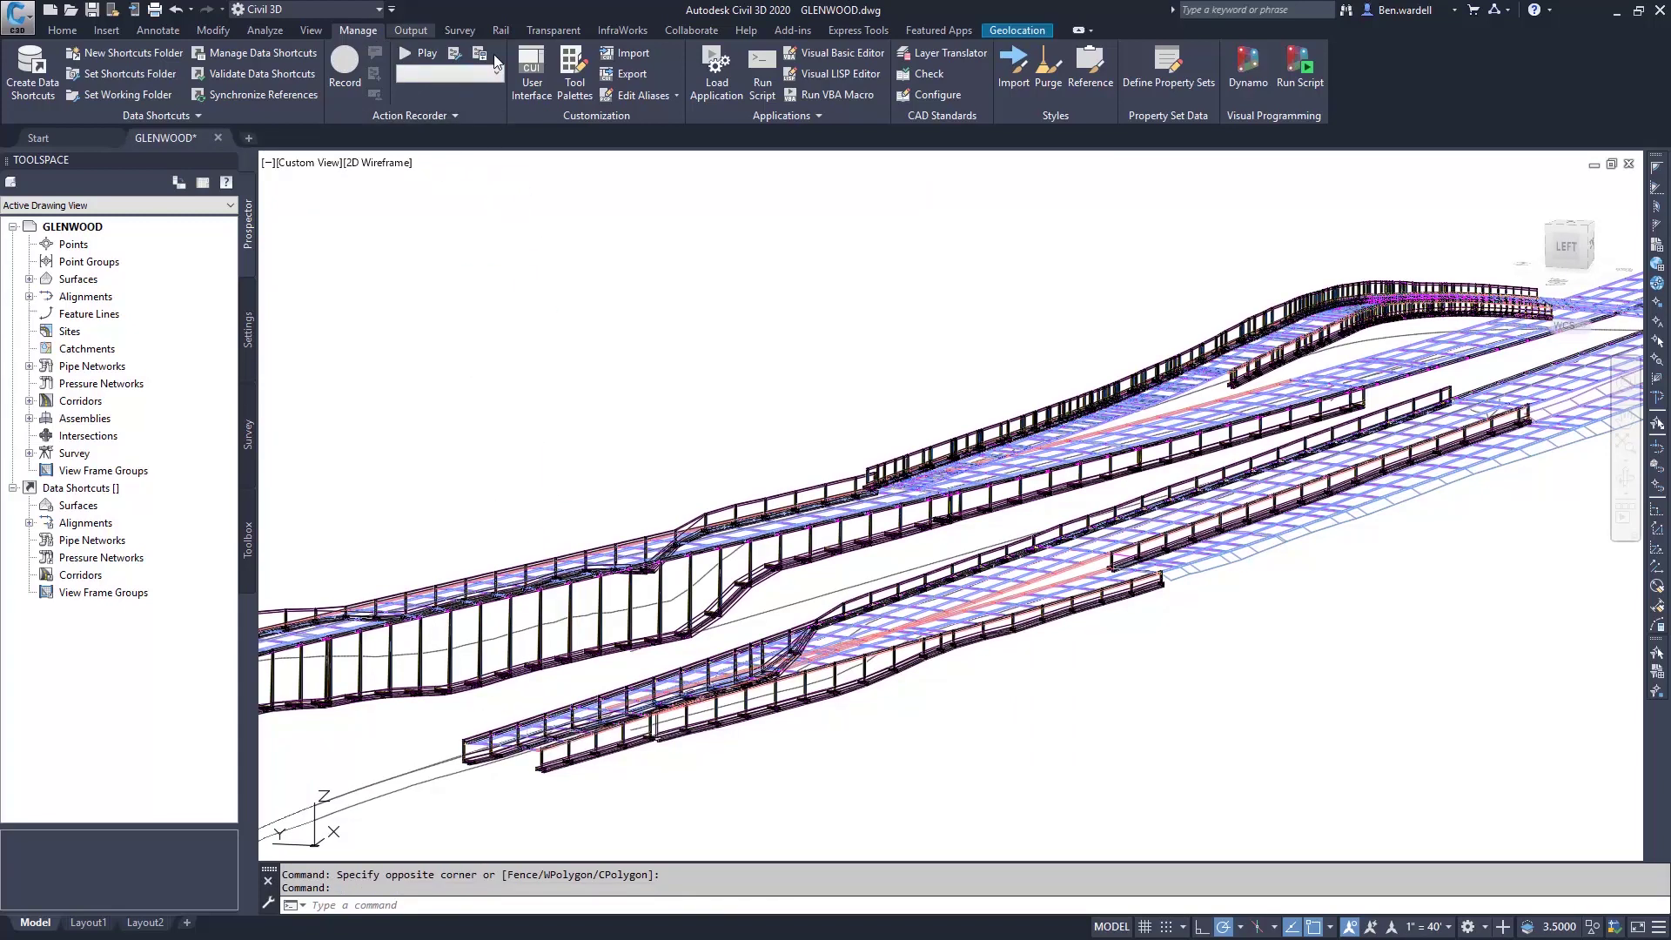
Launch Dynamo with a new graph in Manual run mode, expanding the AutoCAD > Document library nodes.
click(1248, 70)
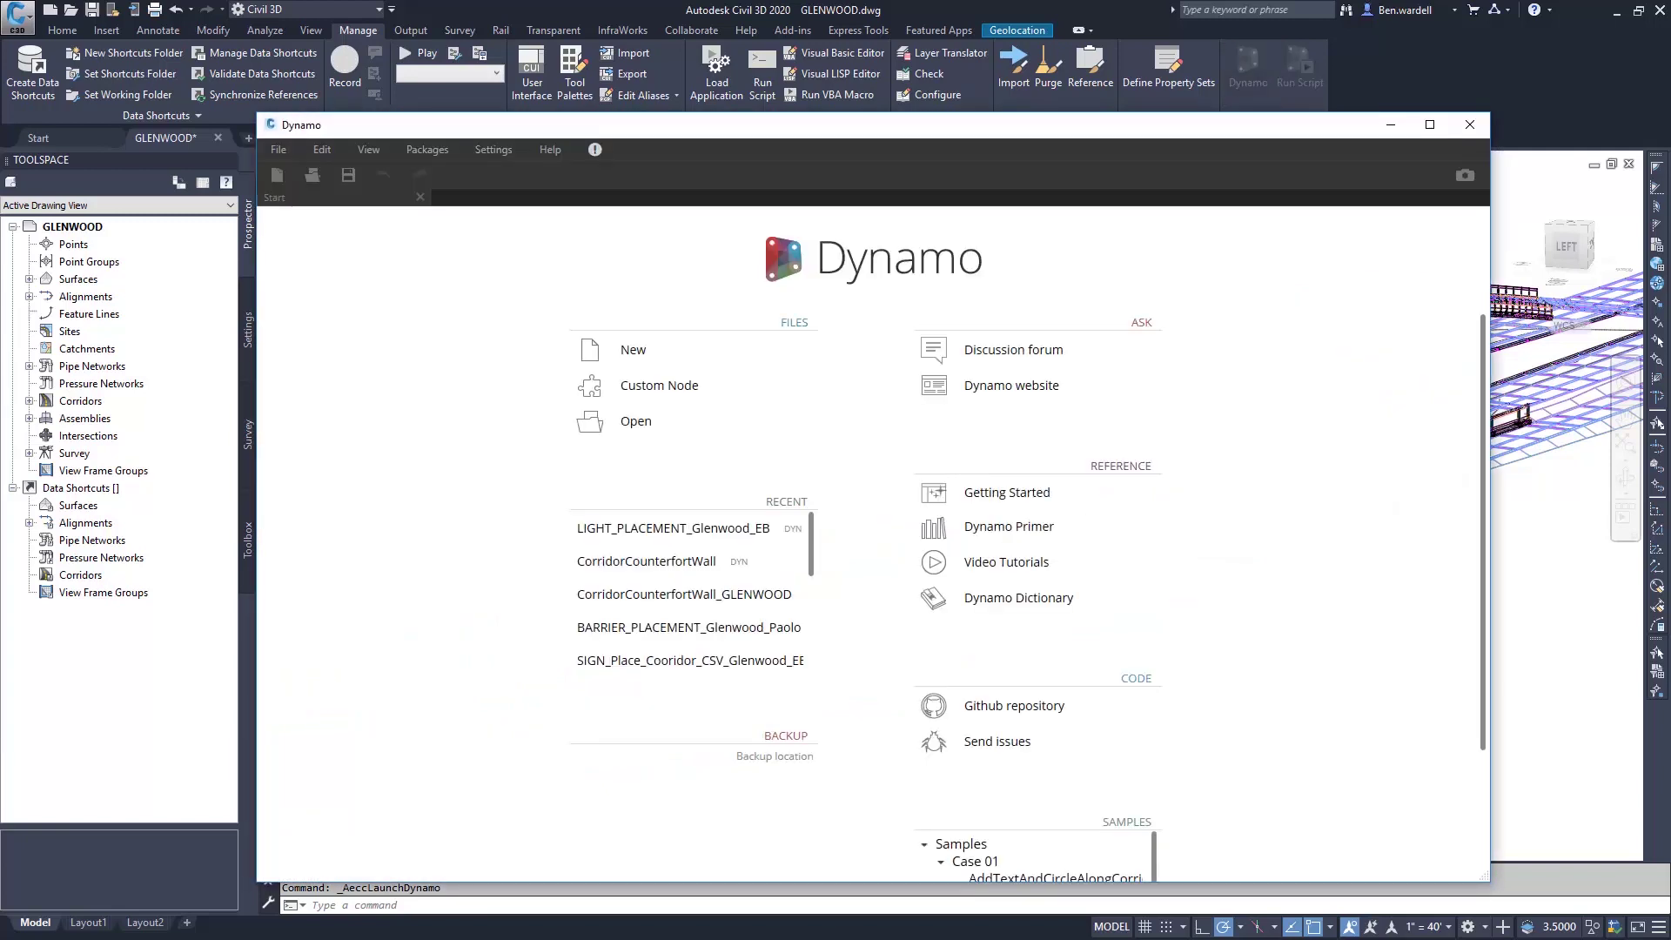
click(624, 355)
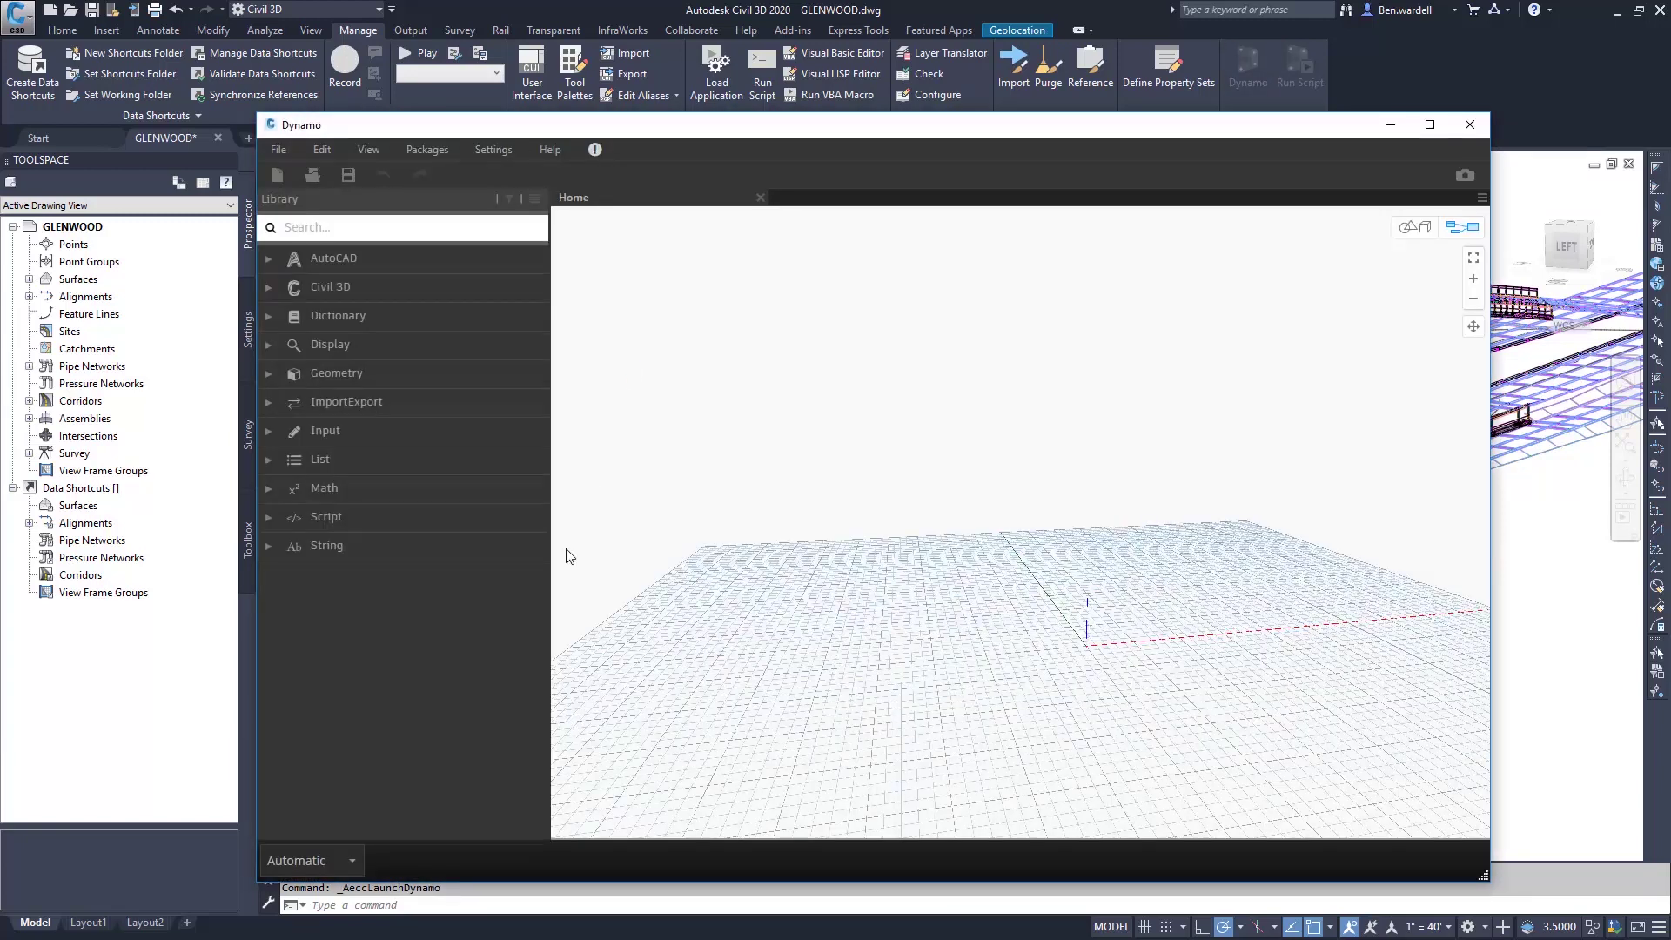
click(352, 863)
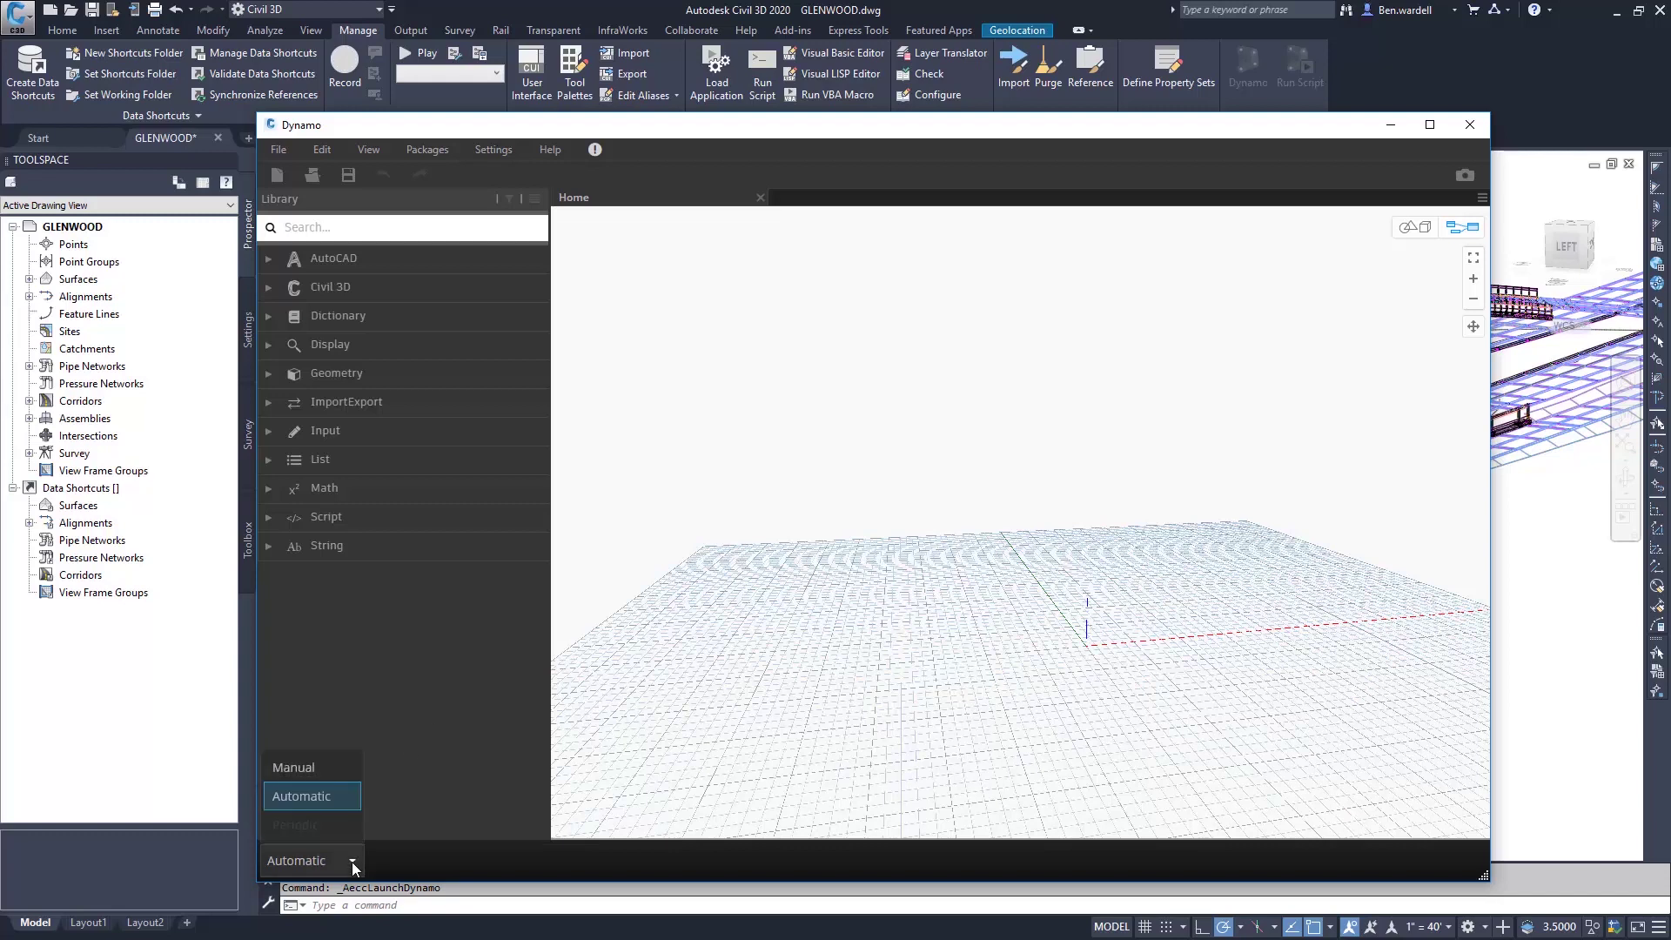
click(296, 767)
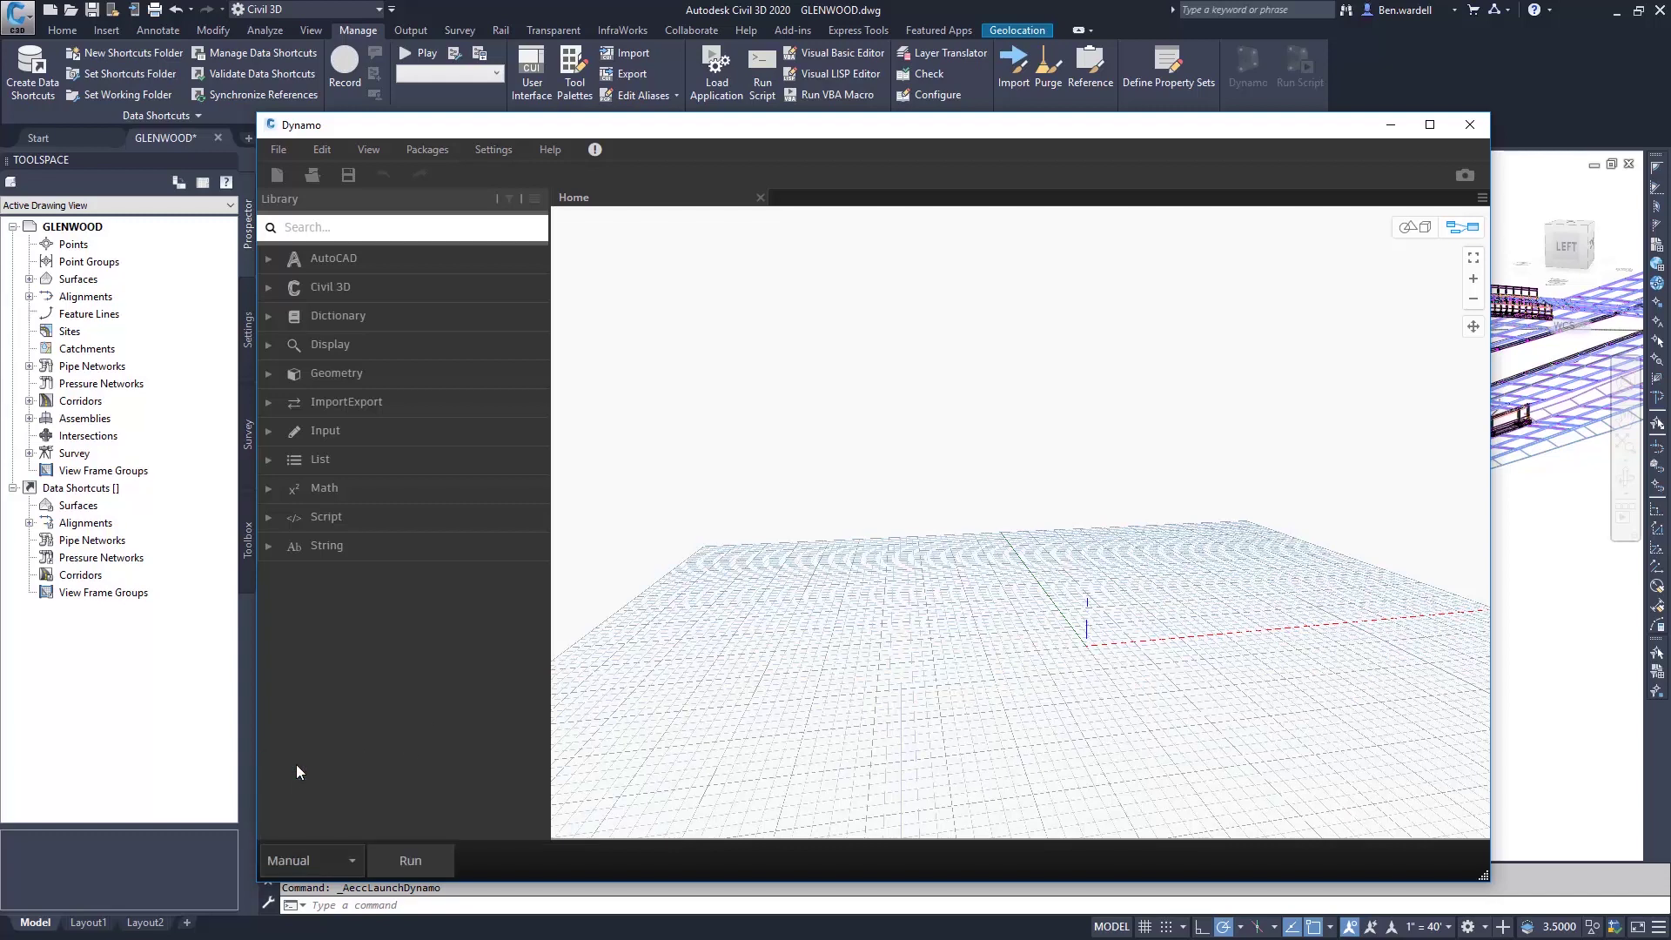
click(269, 259)
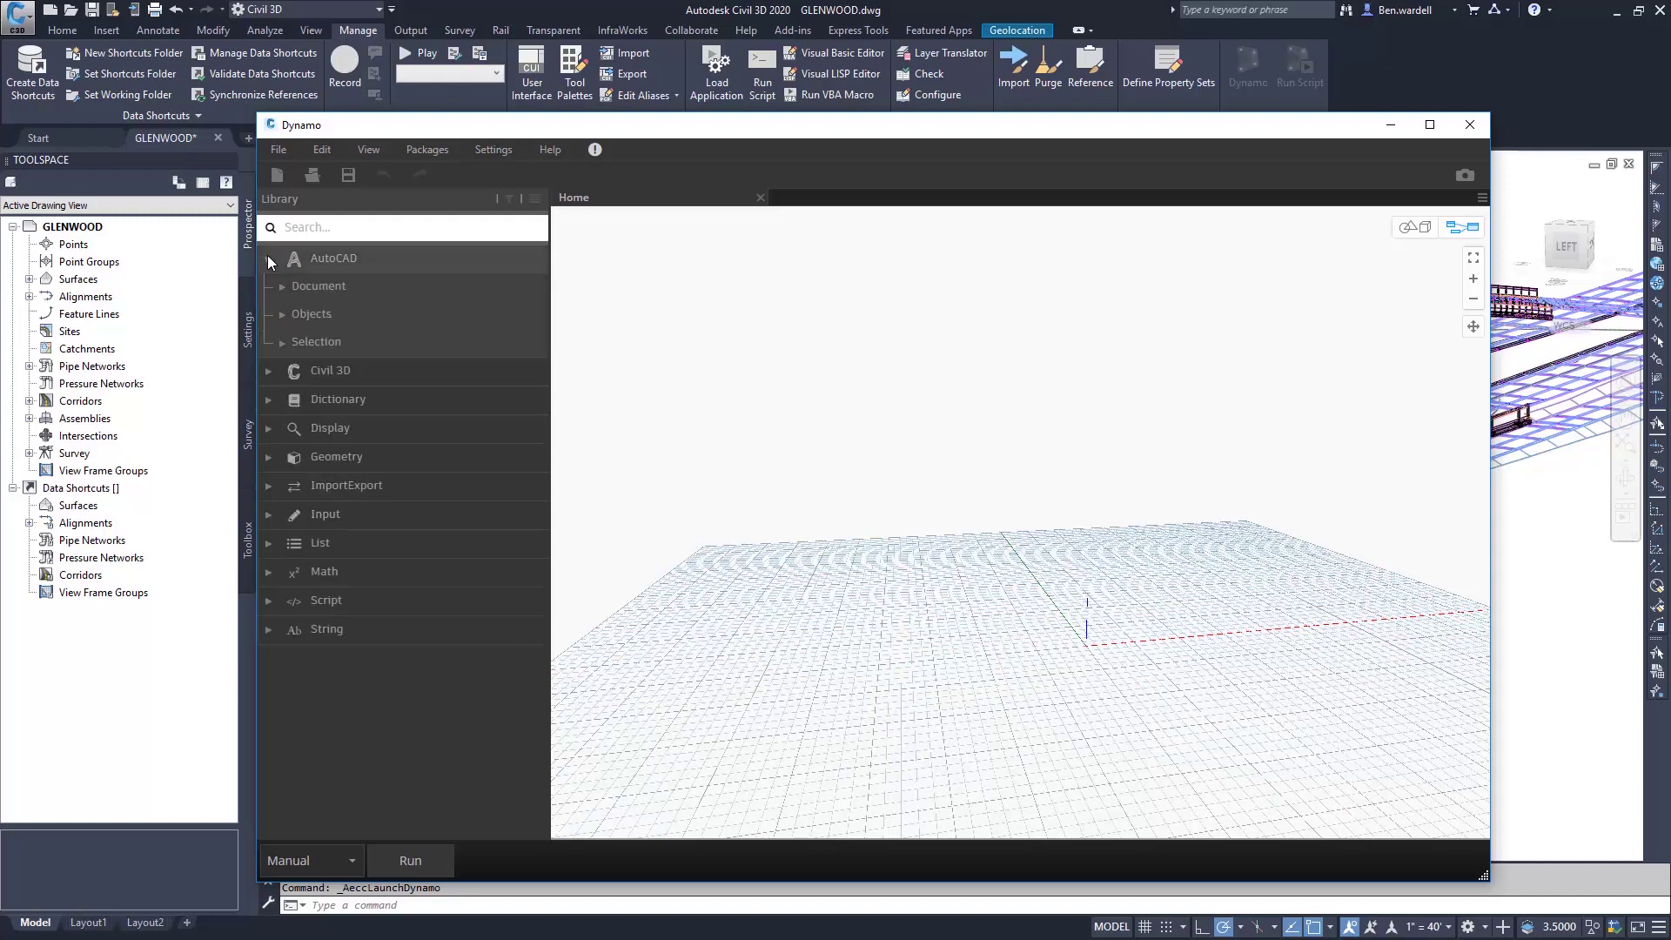
click(284, 288)
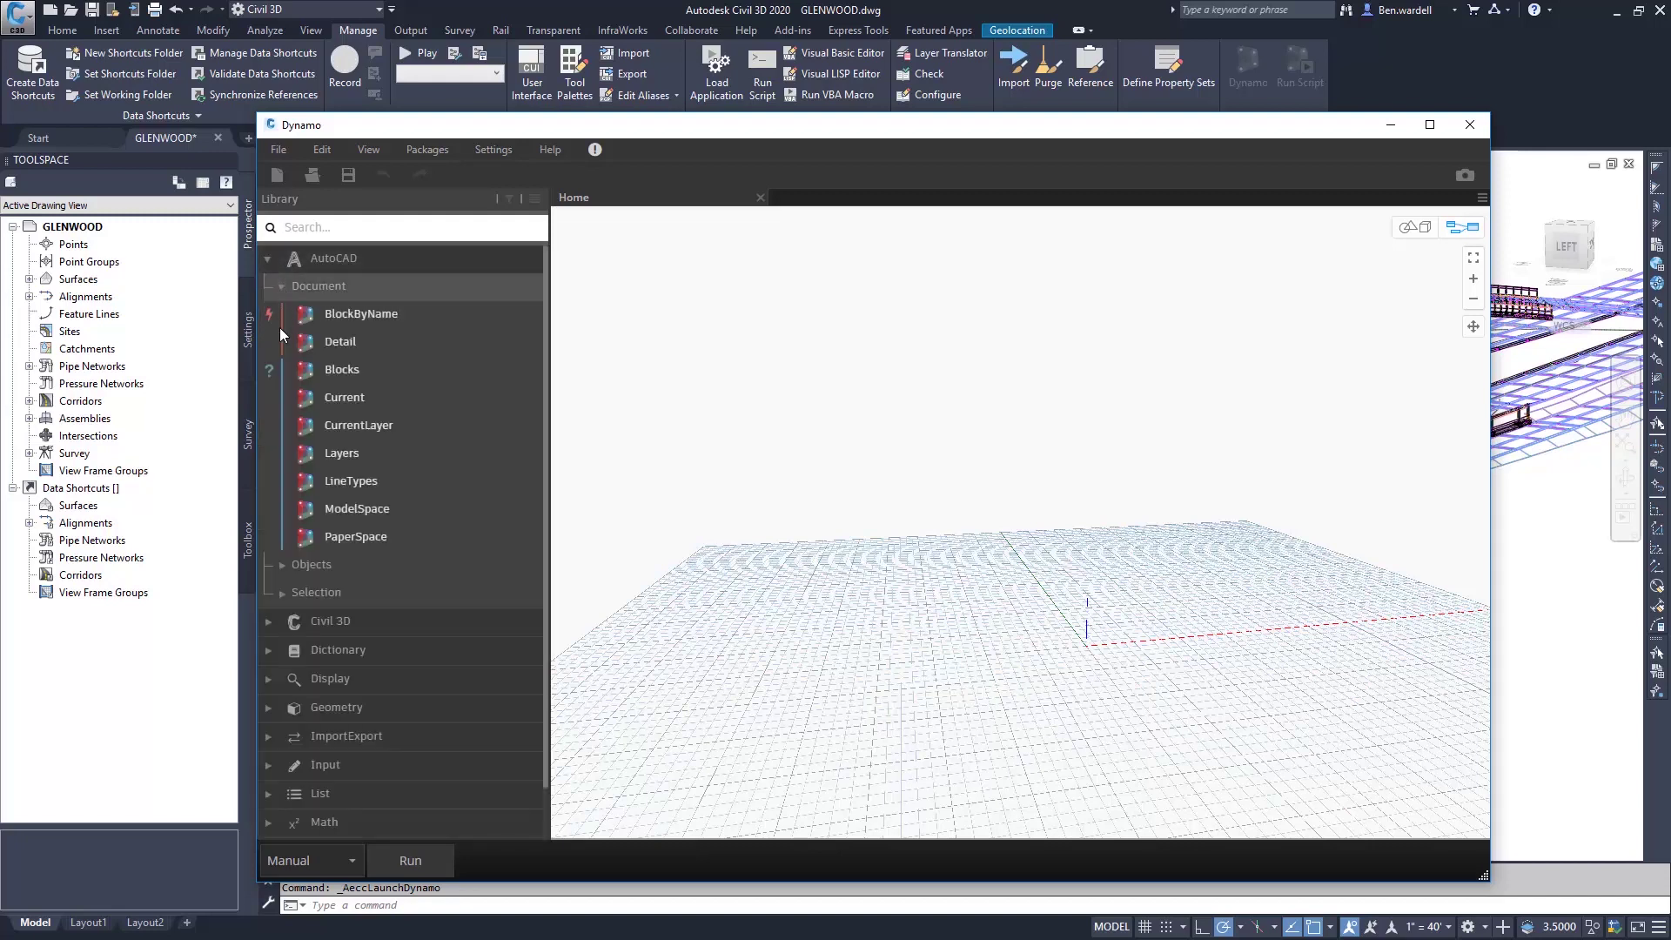
Add Document.Current and Selection.CorridorByName nodes, wiring the document into the corridor selector.
click(336, 399)
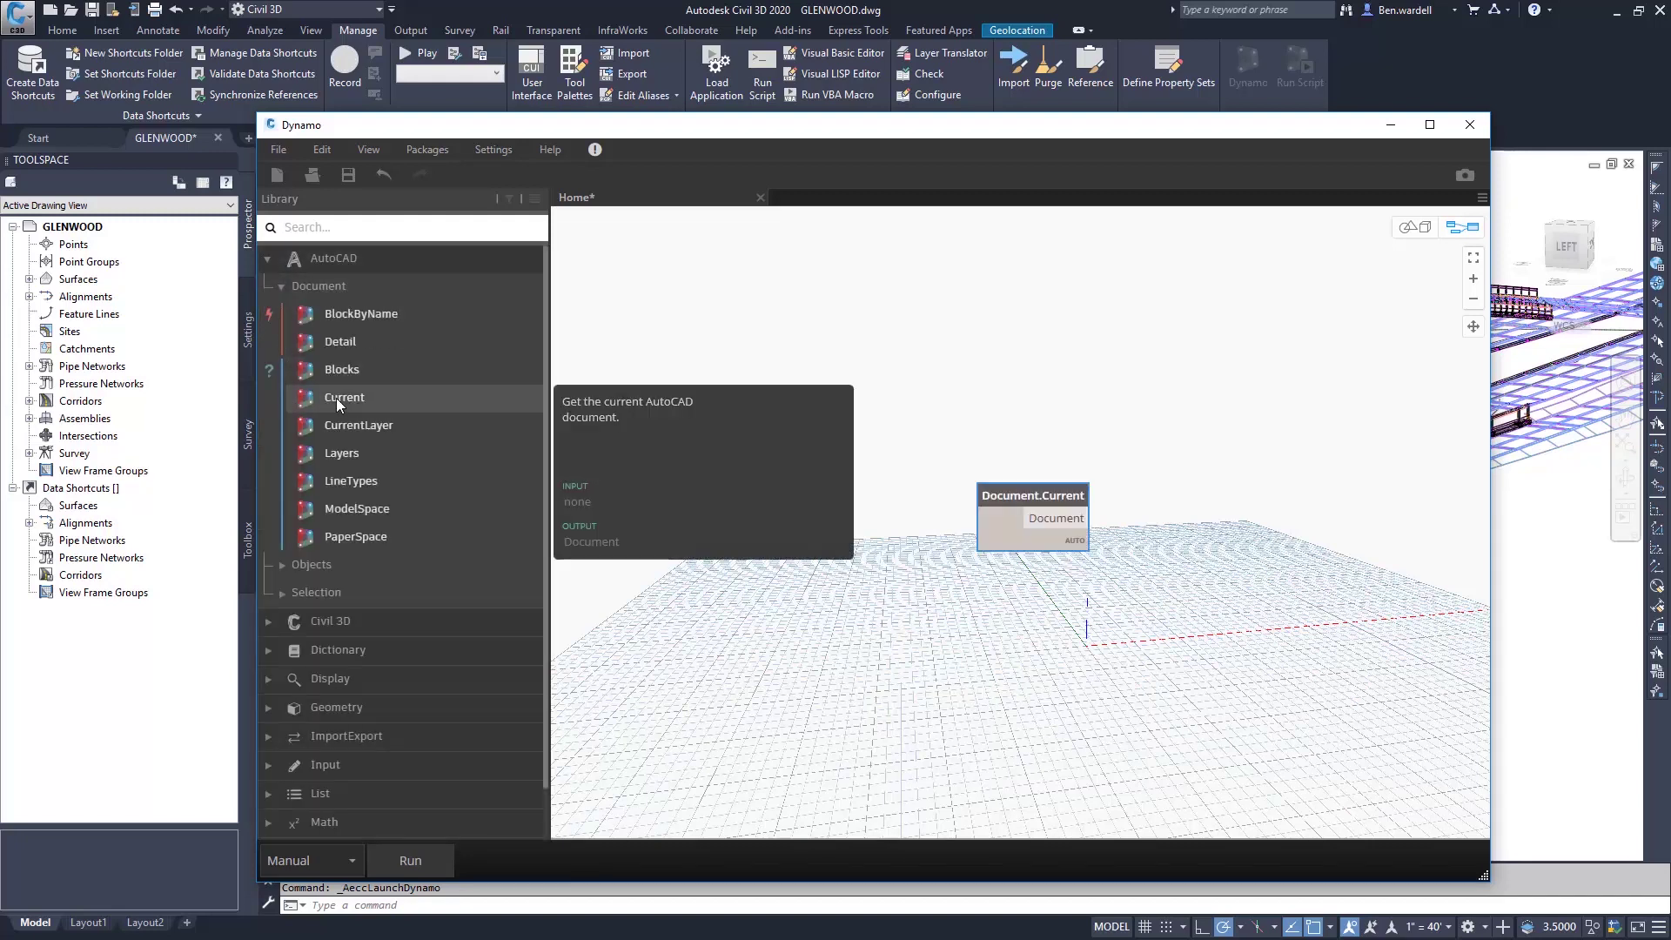
drag(999, 502, 715, 505)
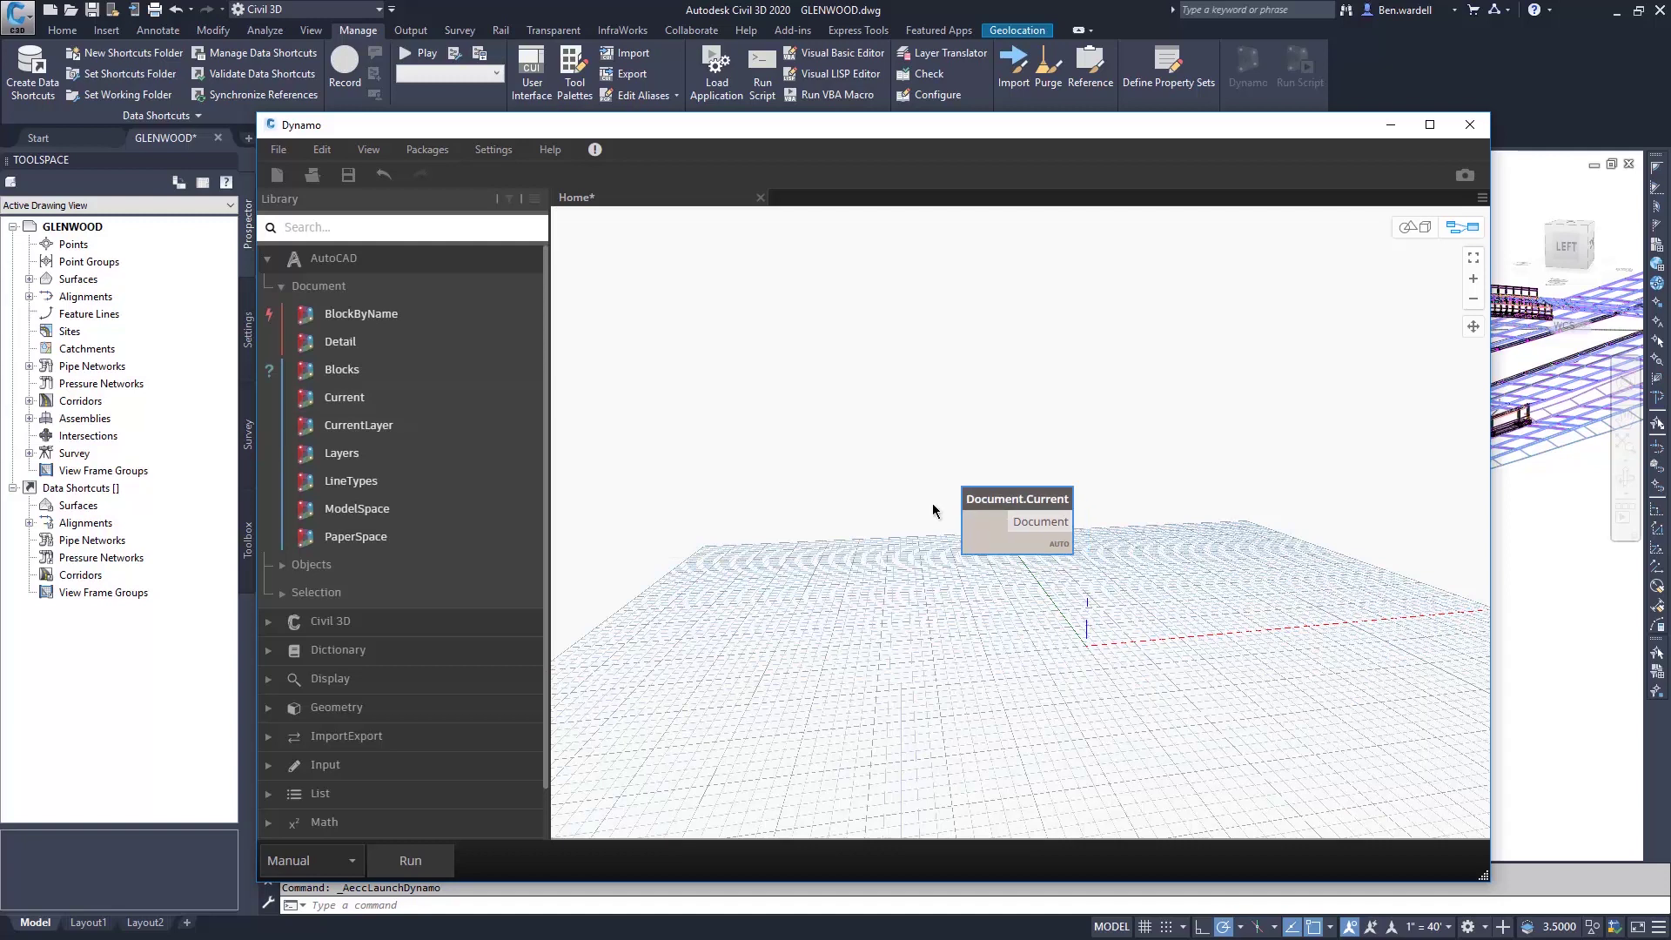
click(278, 287)
click(269, 372)
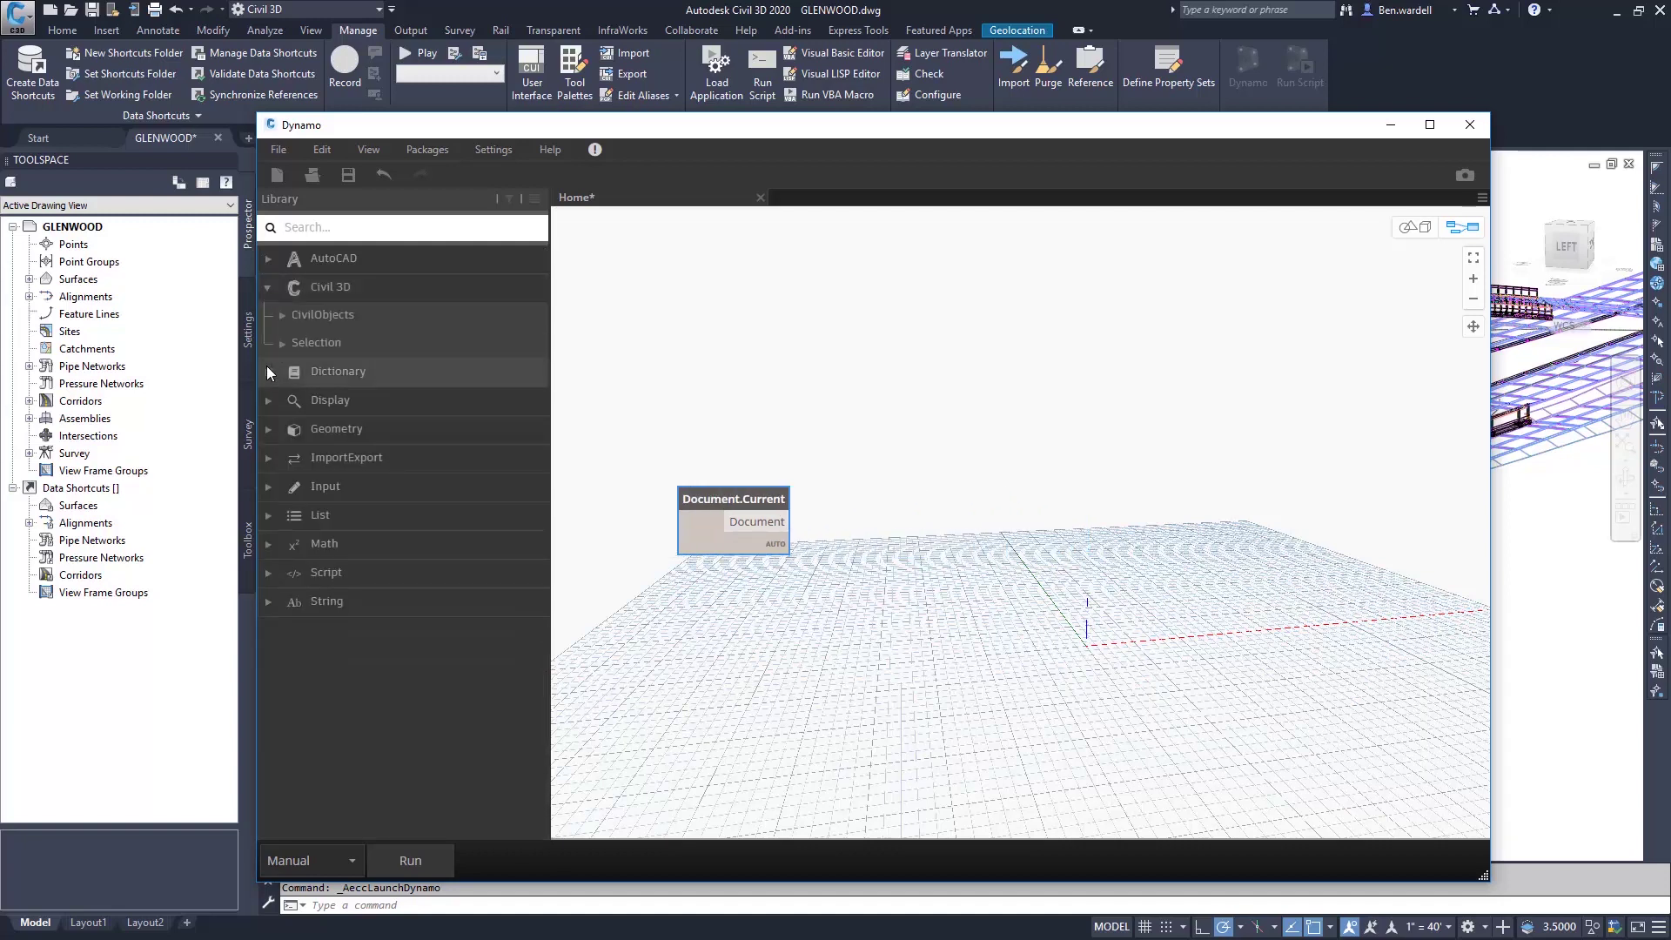
click(280, 345)
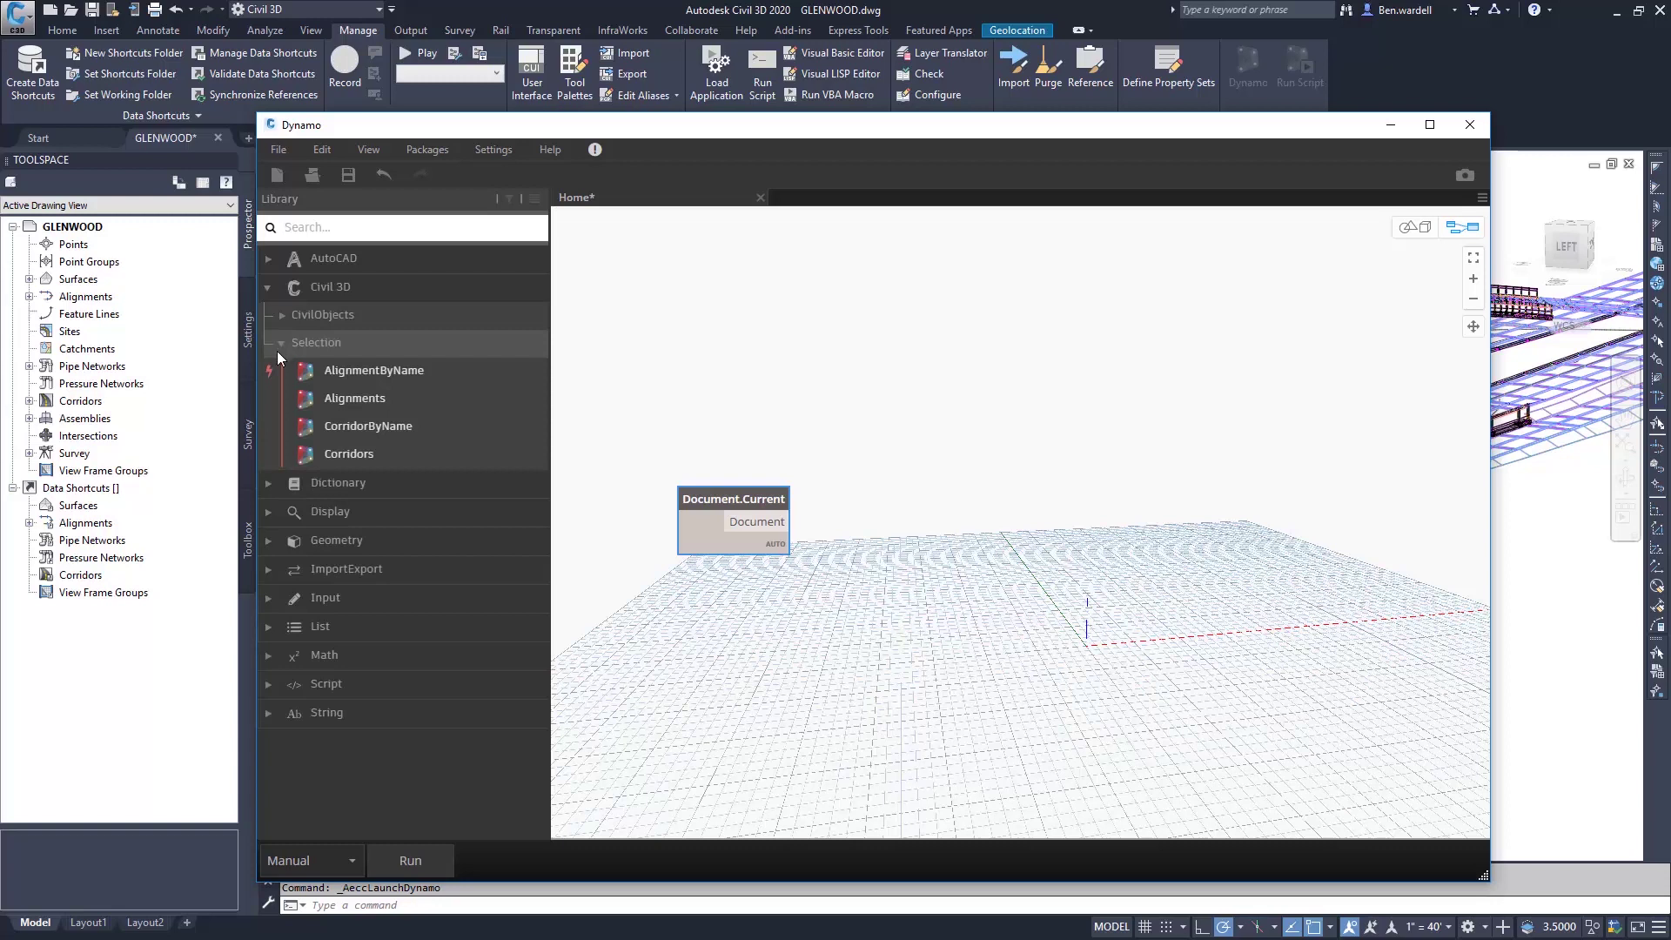
click(374, 426)
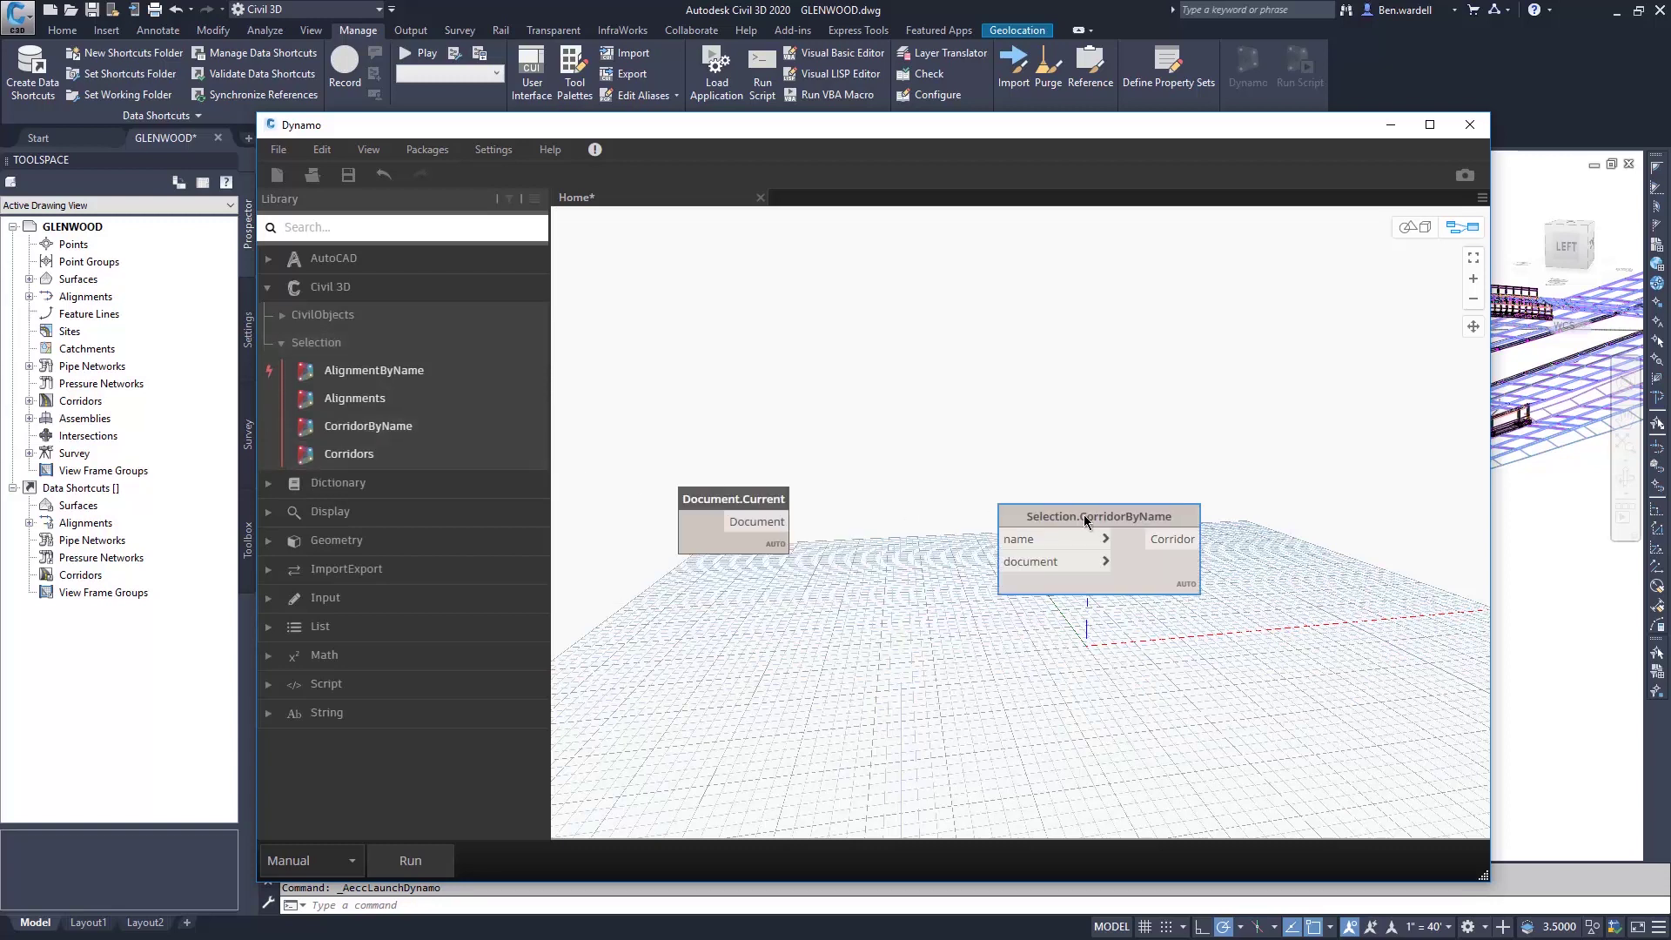
drag(1087, 519, 984, 426)
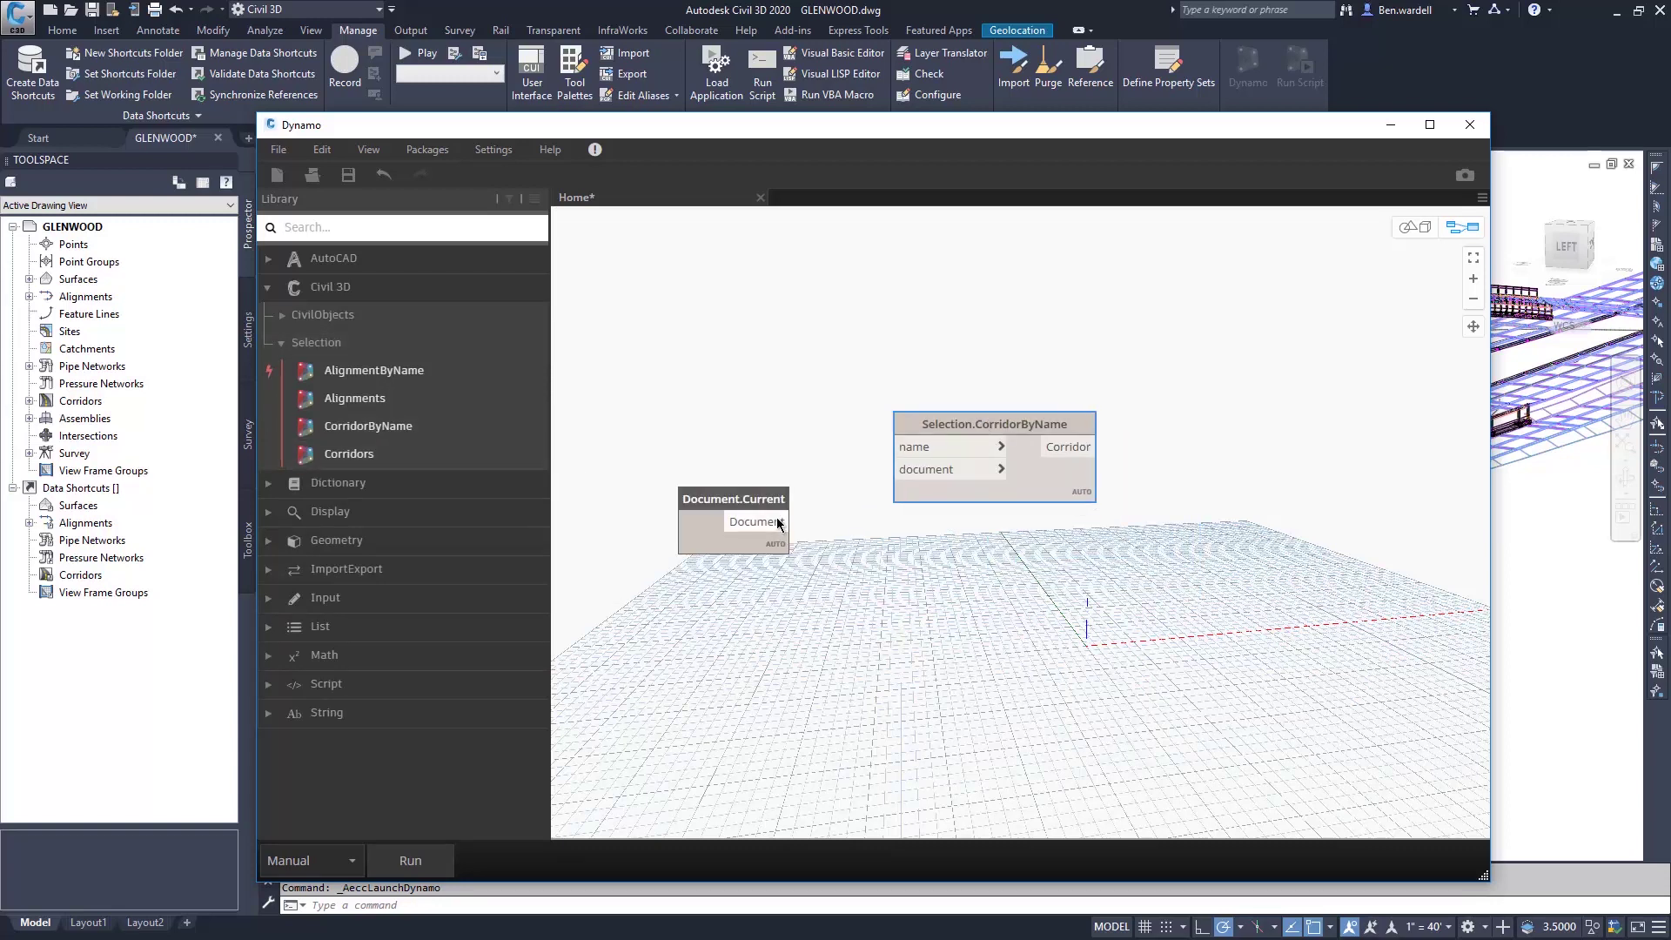
drag(788, 522, 896, 469)
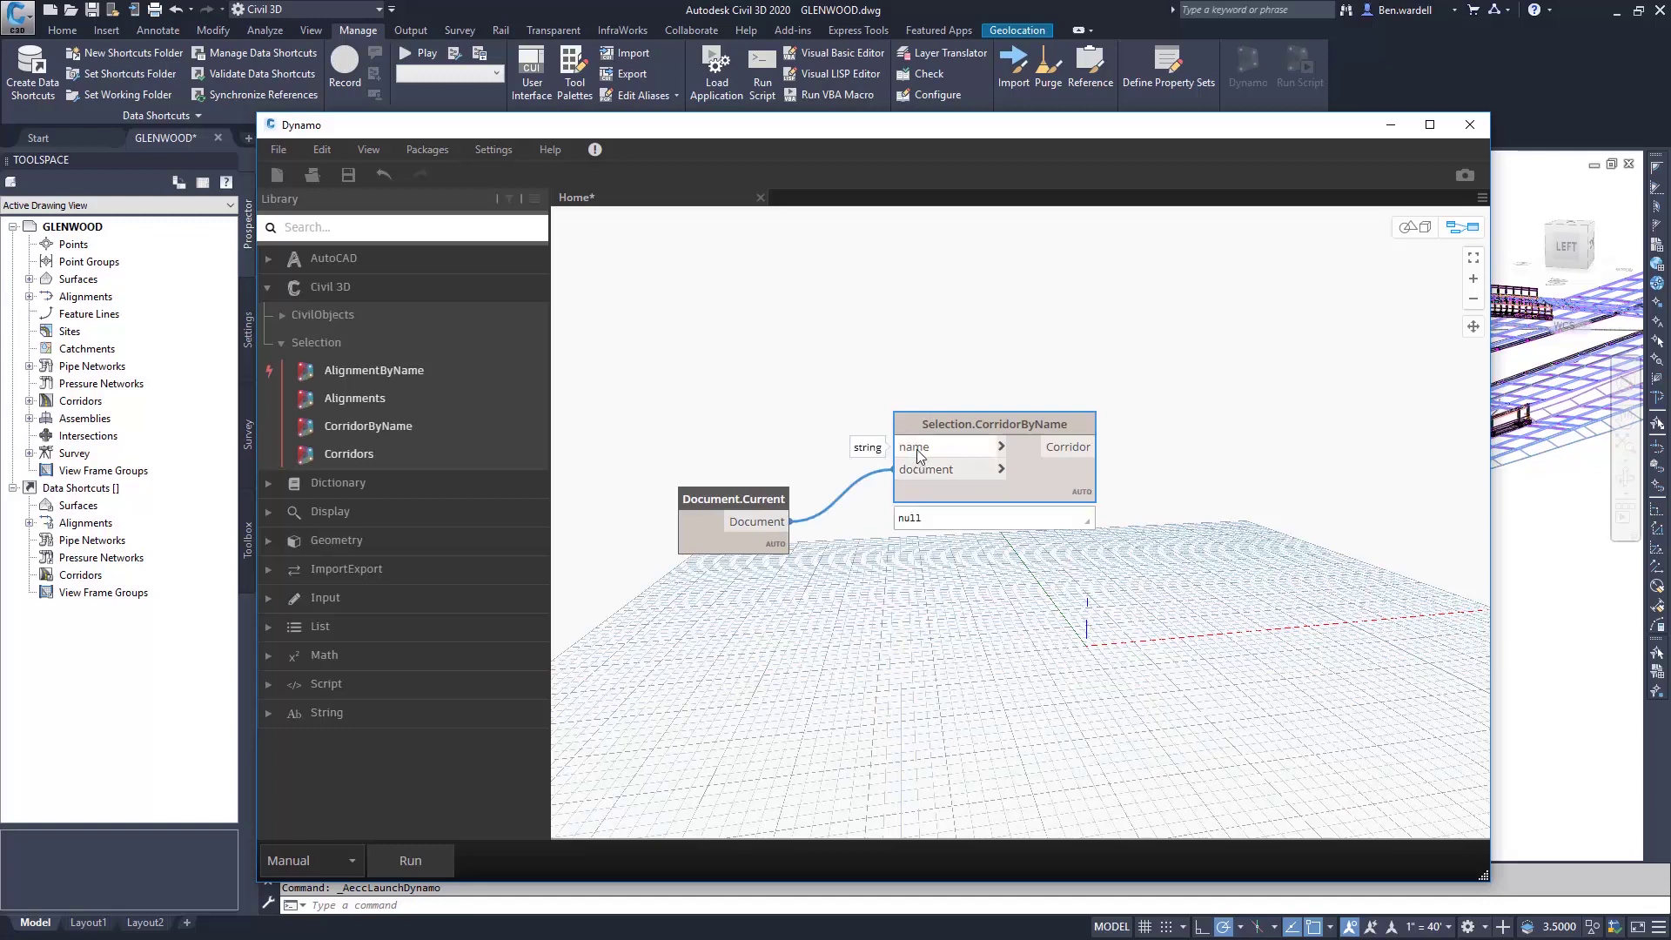
Add a String node reading 'EB CORRIDOR' and wire it to CorridorByName's name input.
click(364, 229)
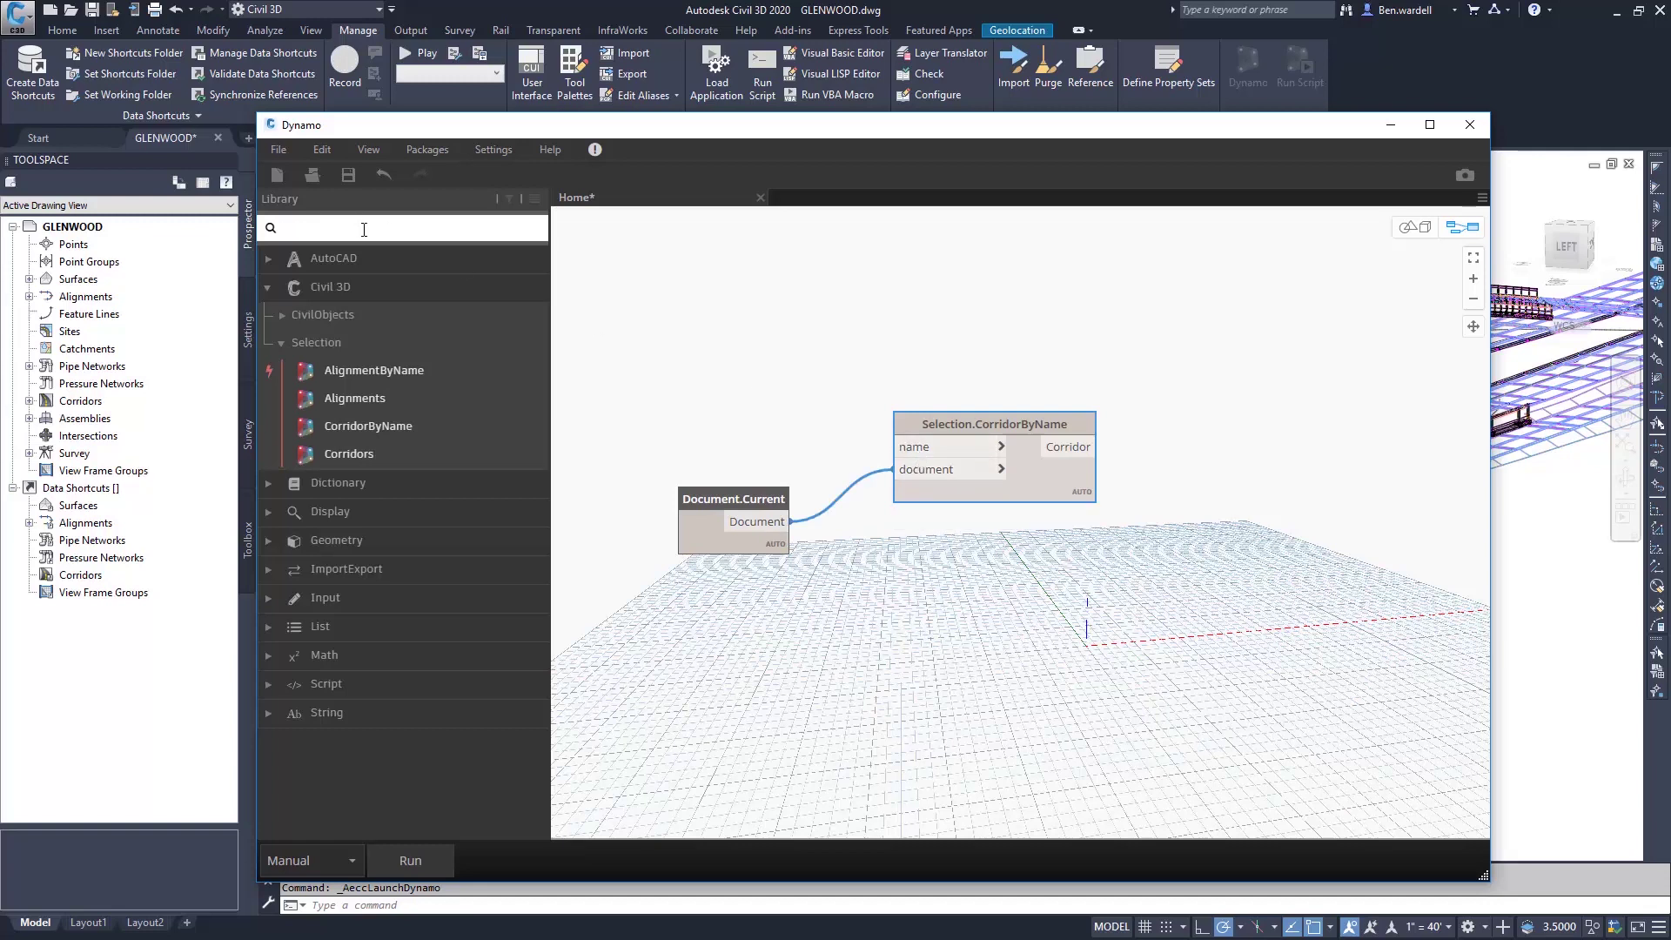
text(string)
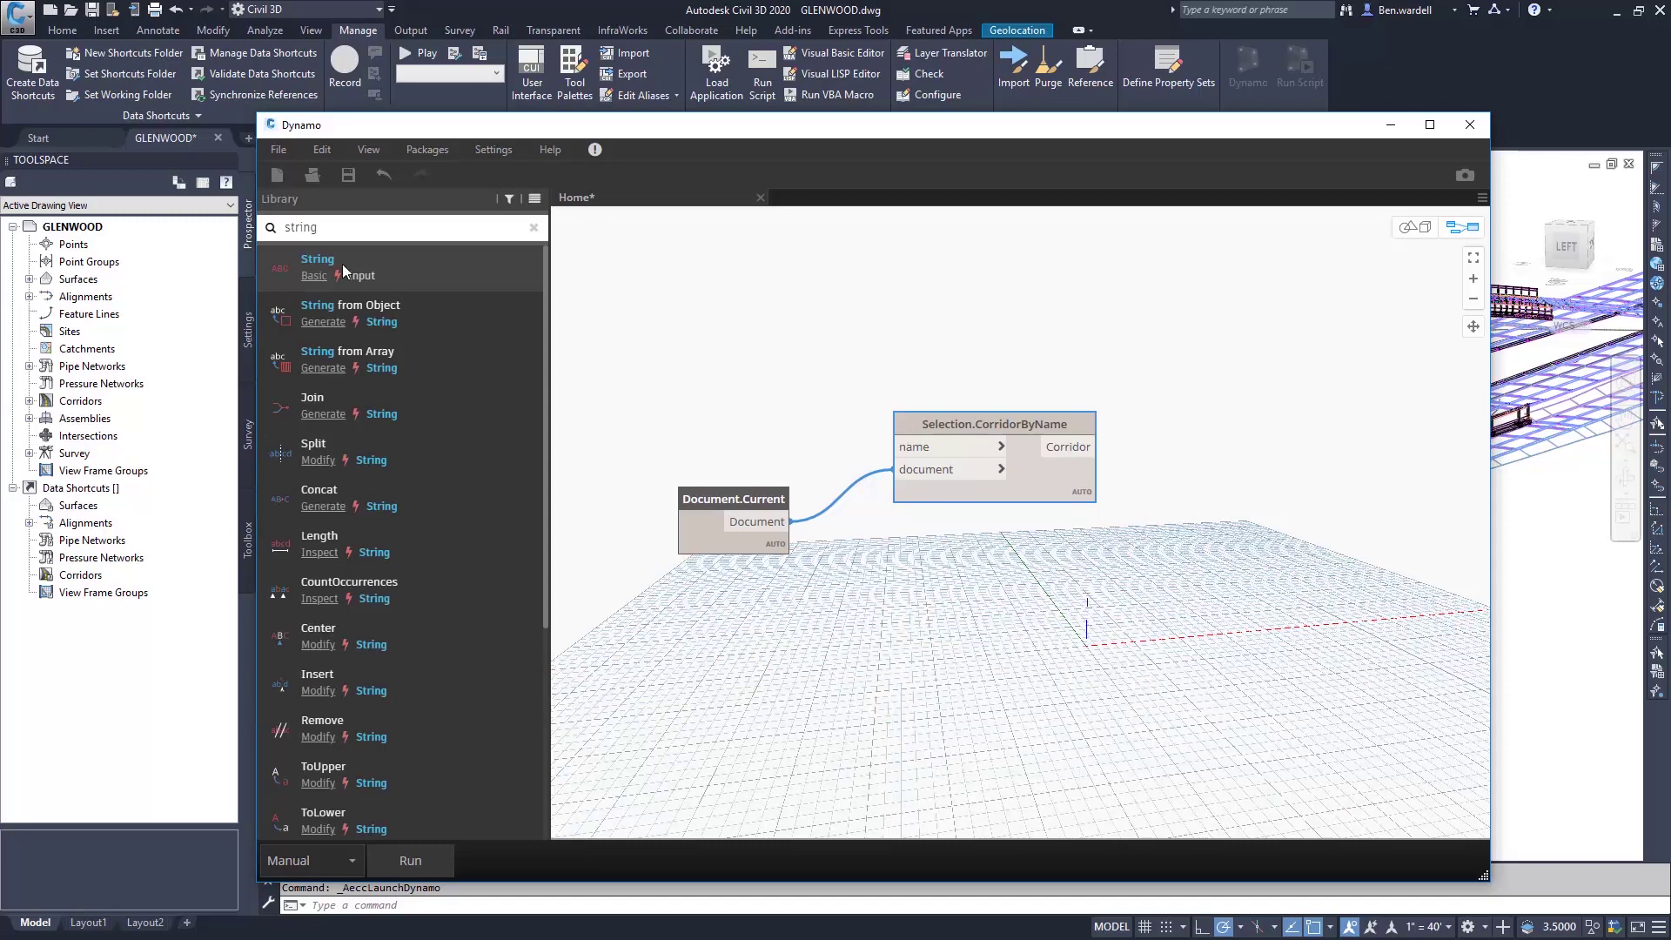
click(343, 271)
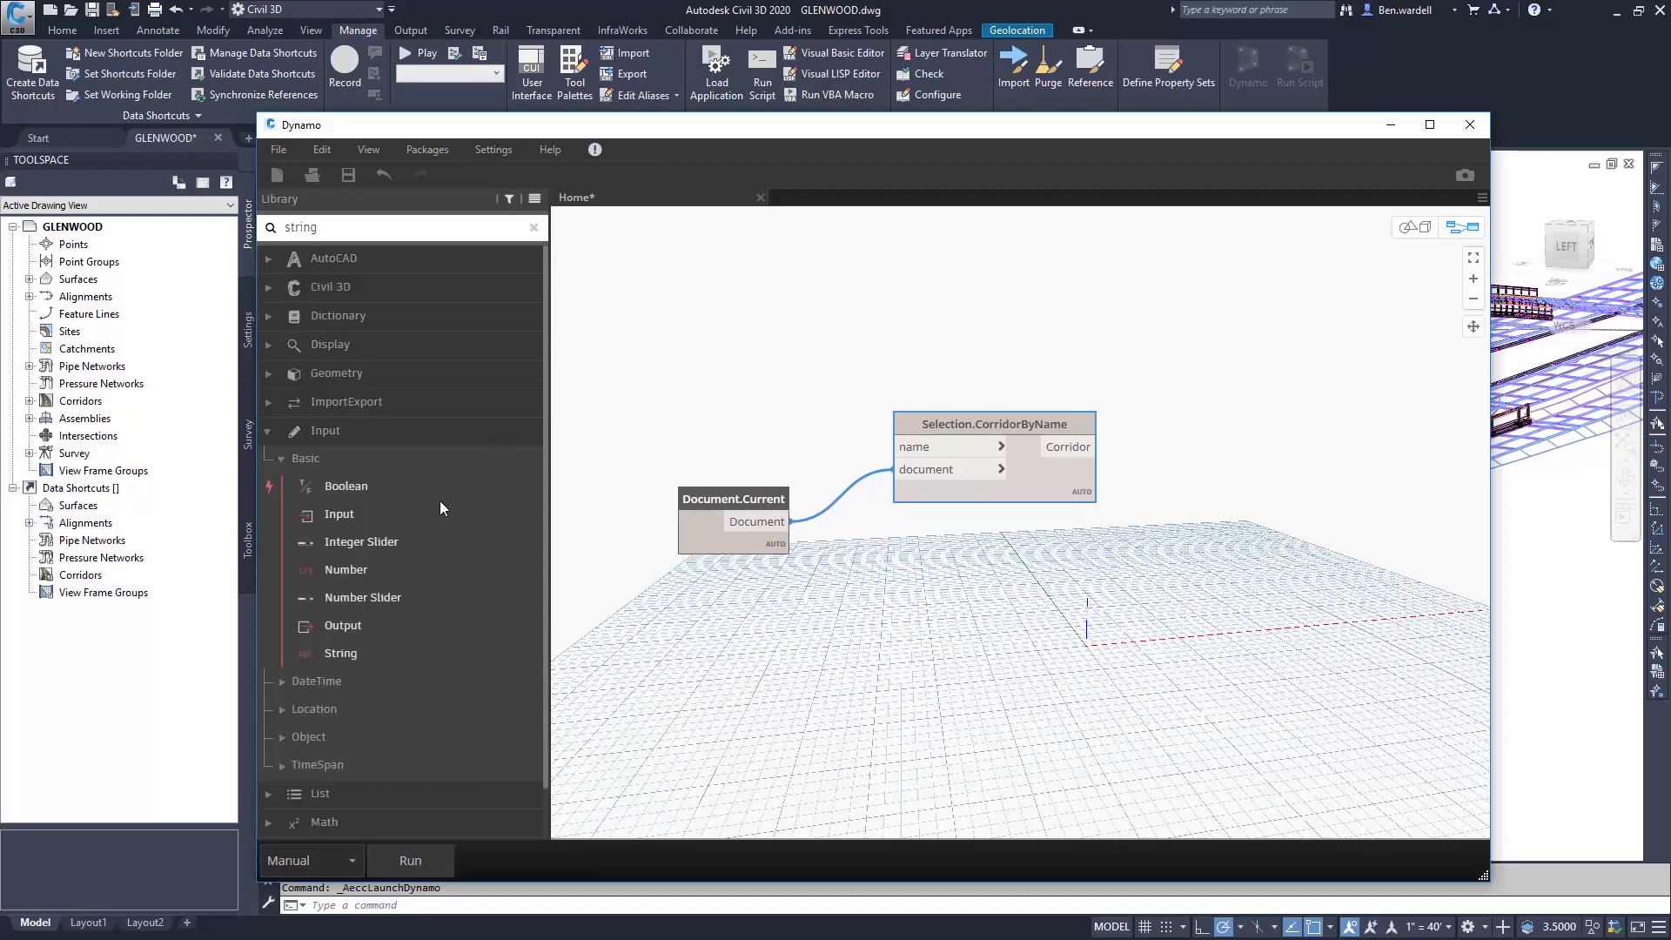
click(343, 655)
drag(1051, 536, 701, 402)
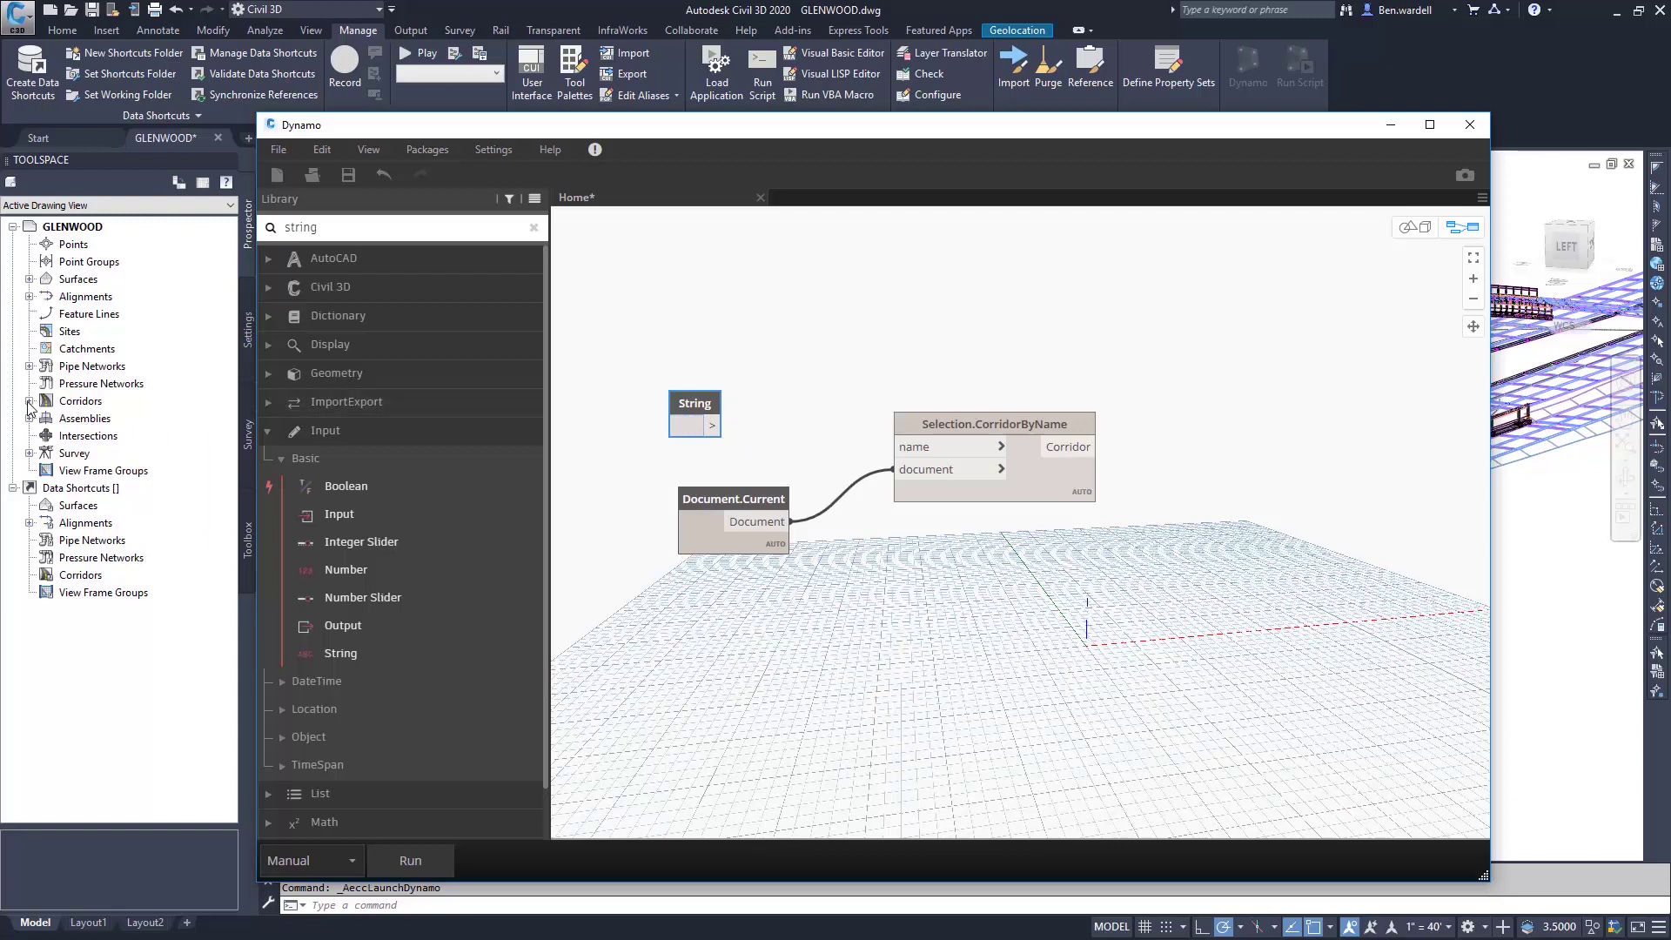
double_click(78, 401)
click(131, 419)
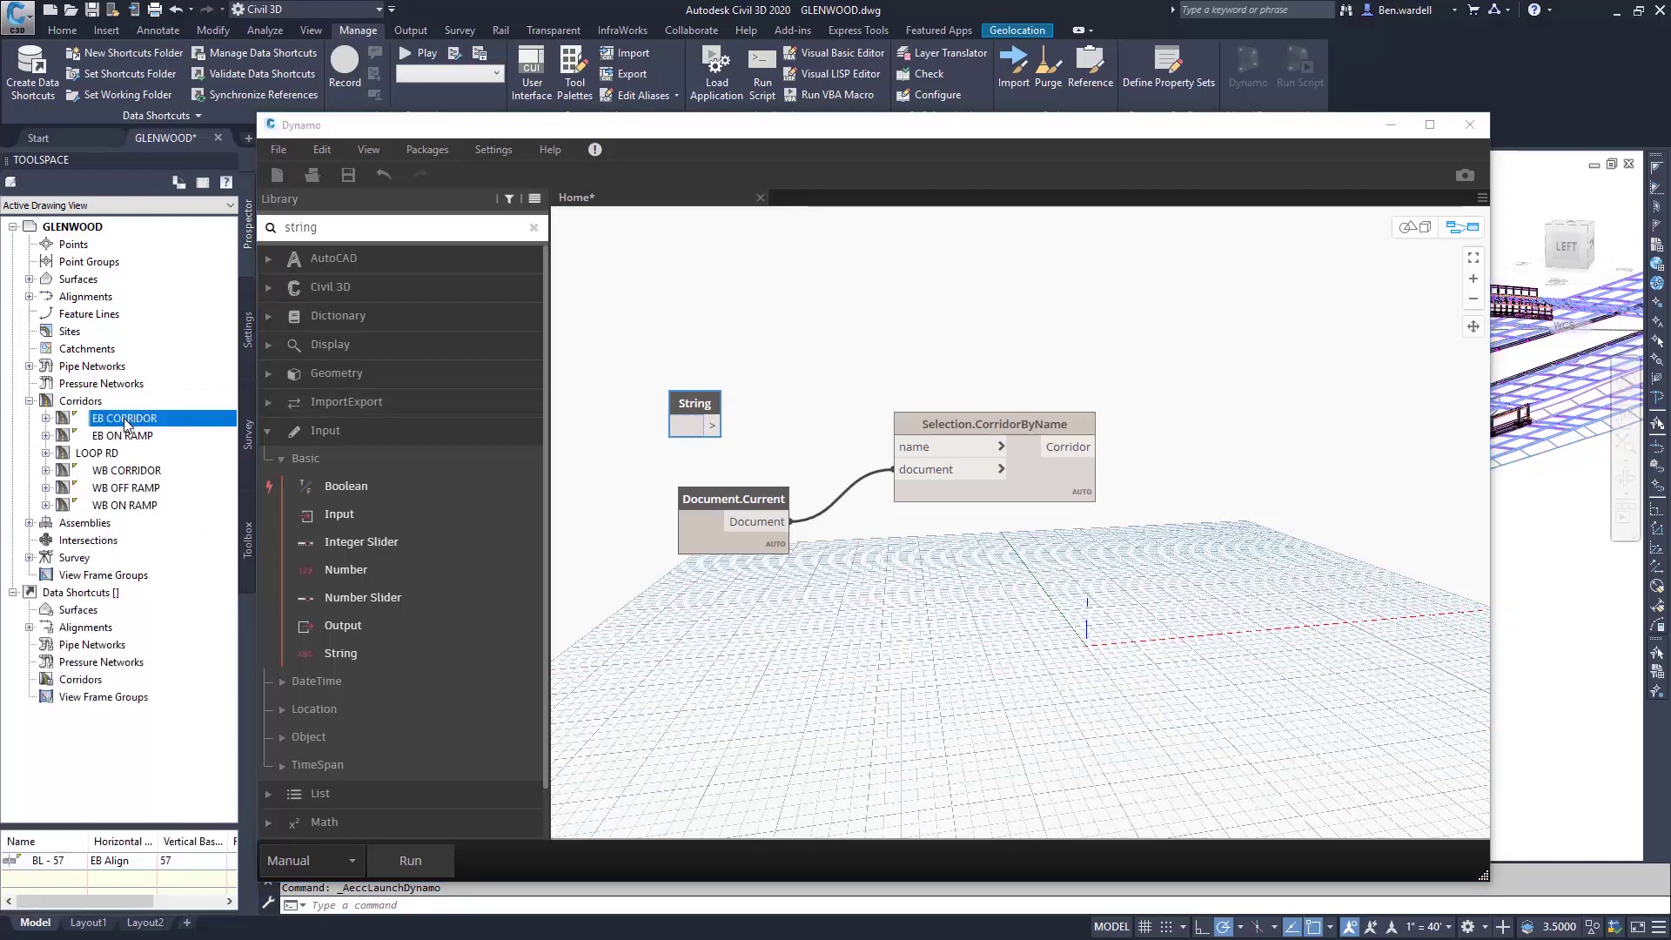
click(682, 426)
text(EB C)
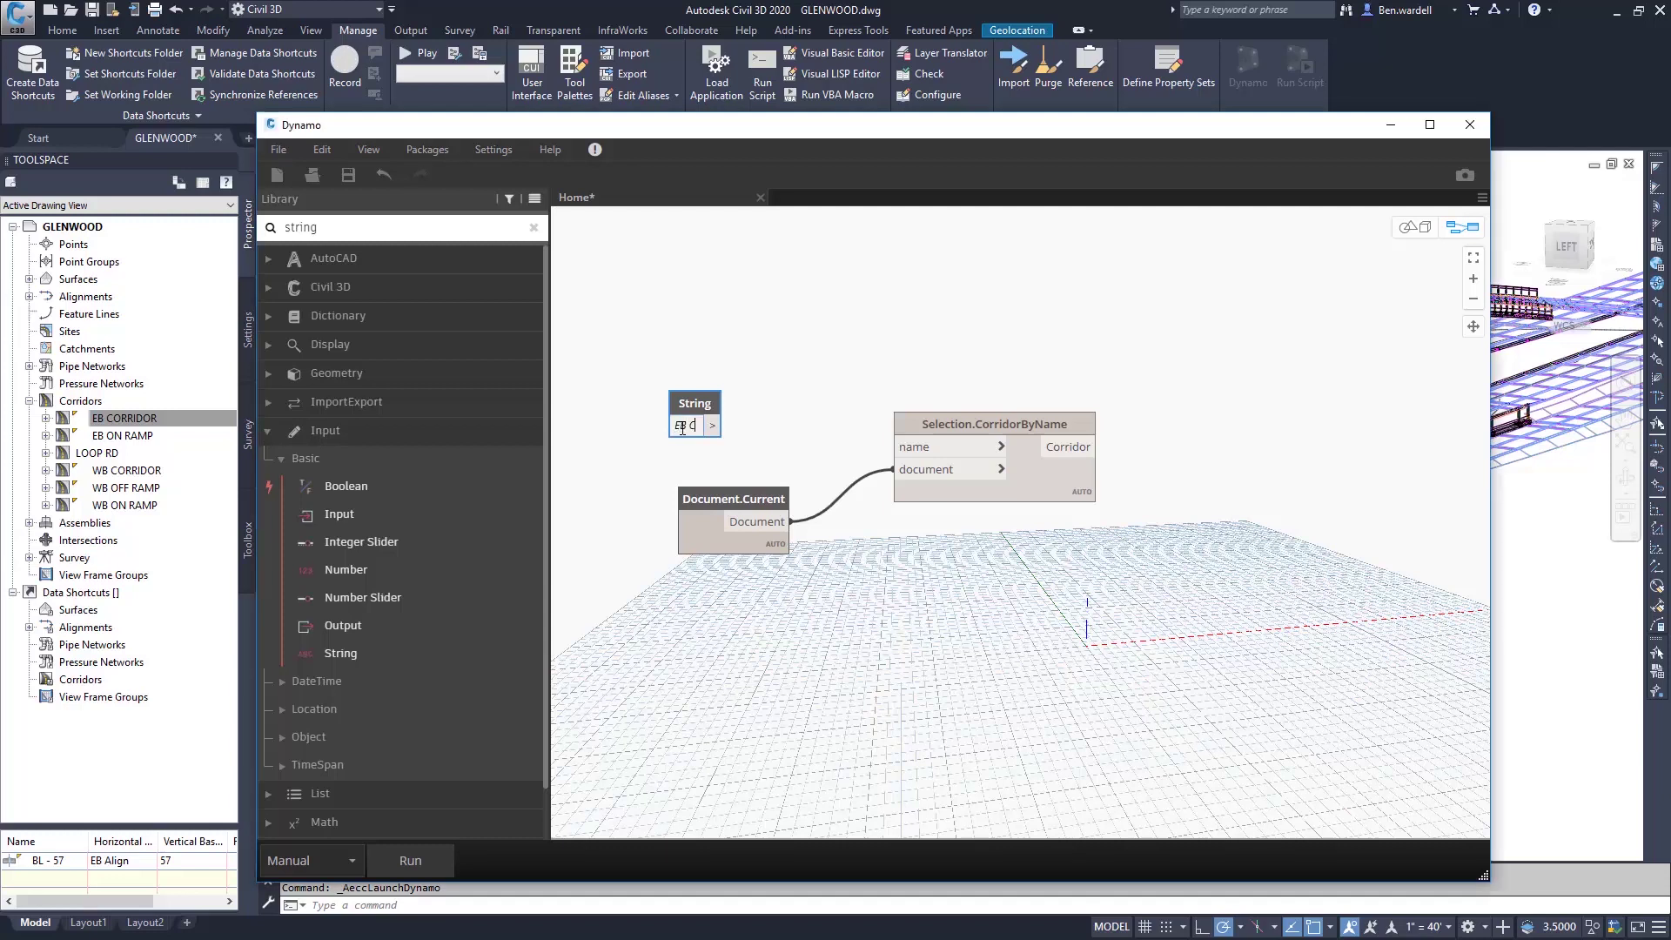
text(ORRIDO)
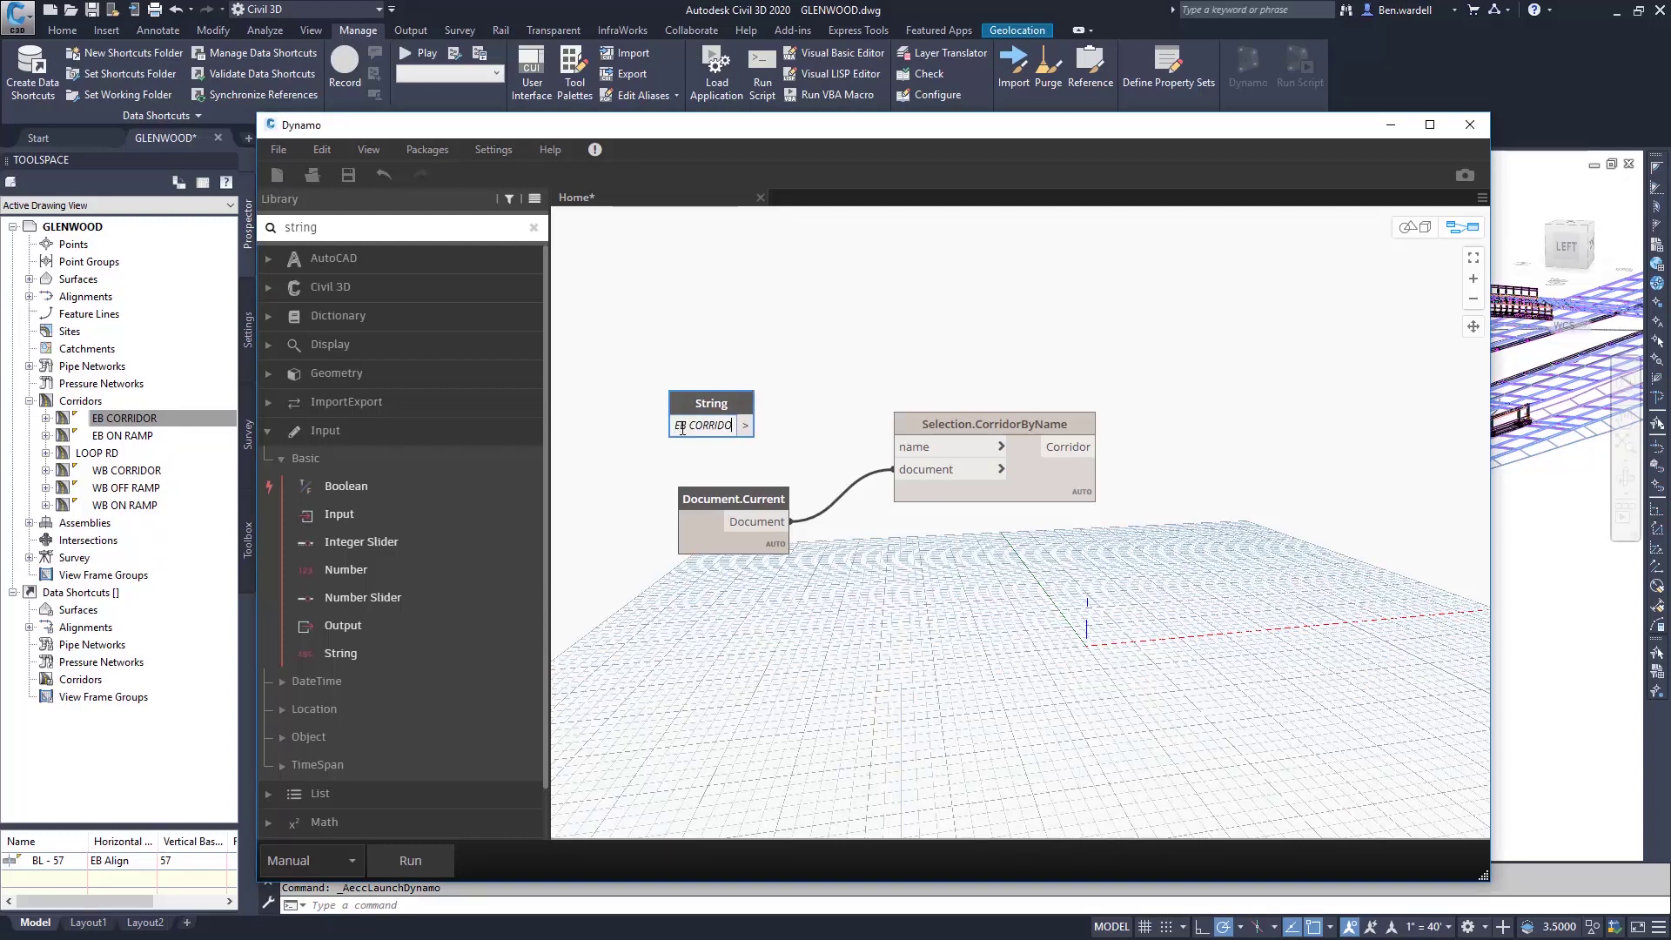
text(R)
drag(756, 425, 897, 447)
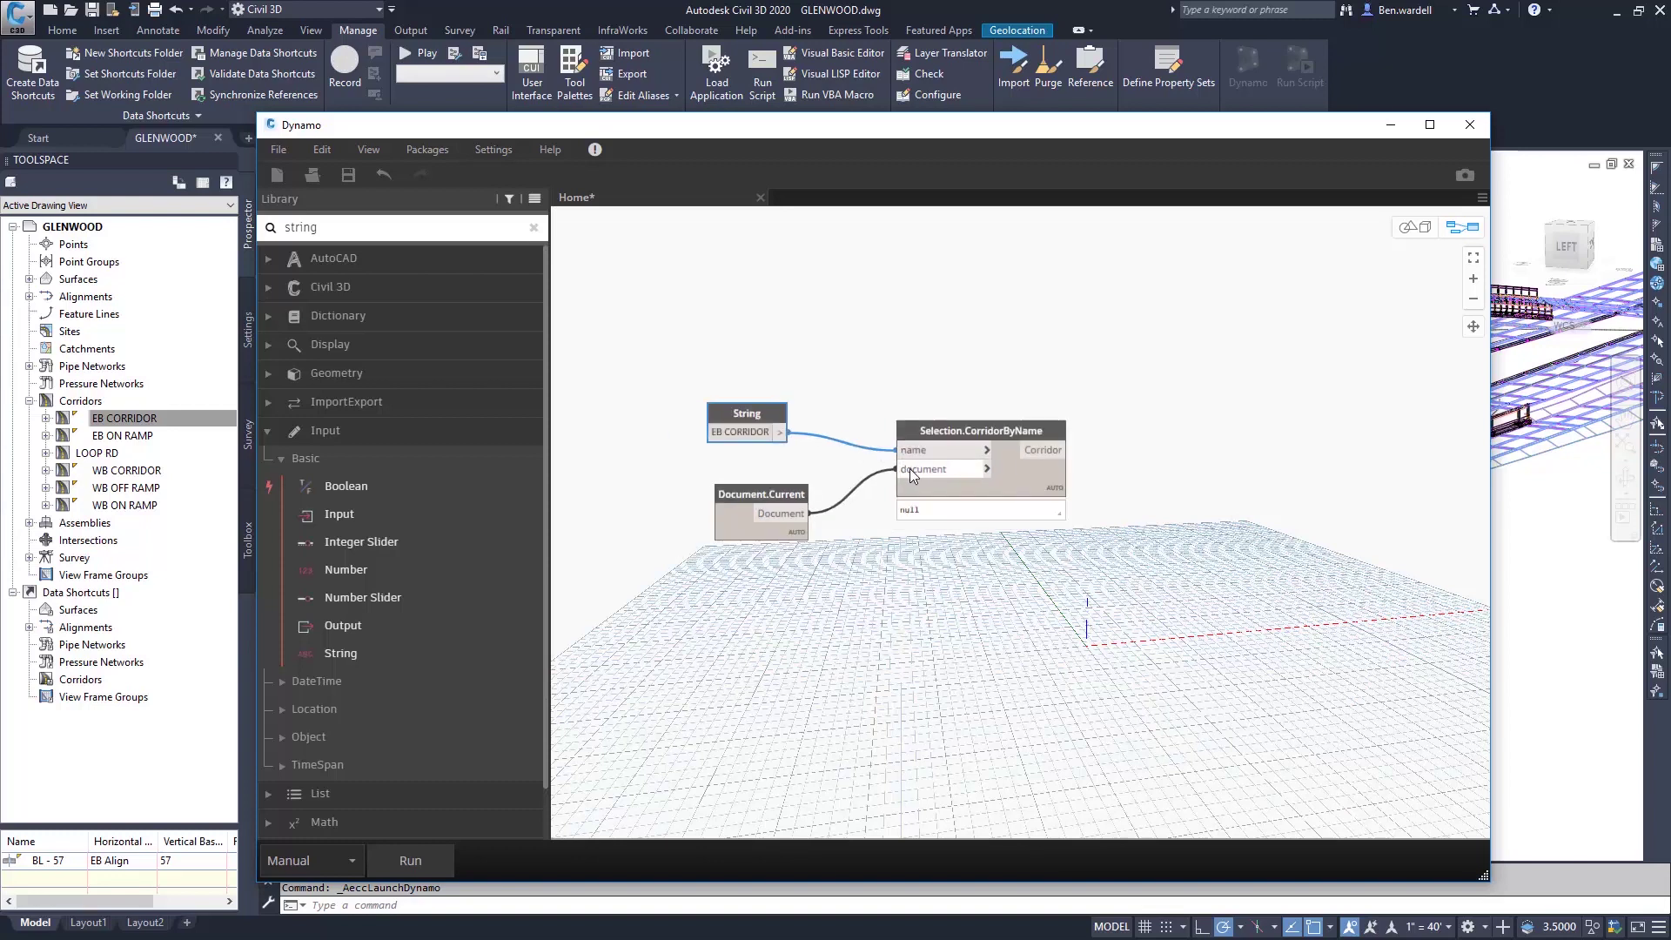
scroll(1073, 467, down, 2)
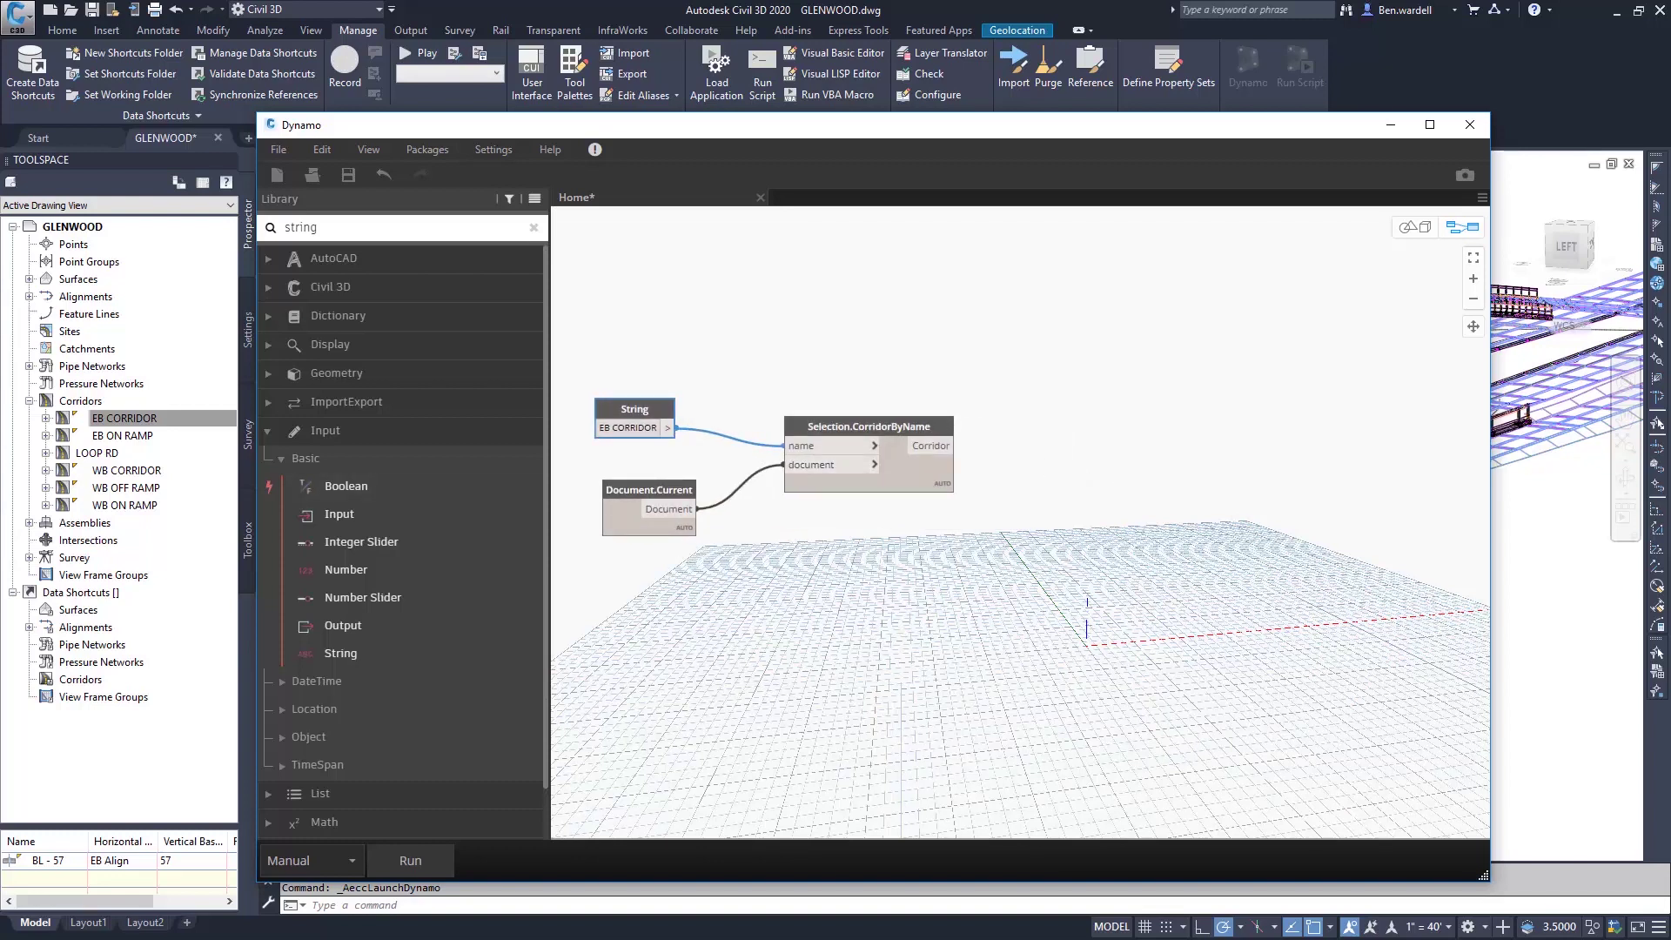
Add a Corridor.BaselineByName node fed by the selected EB CORRIDOR corridor.
click(284, 462)
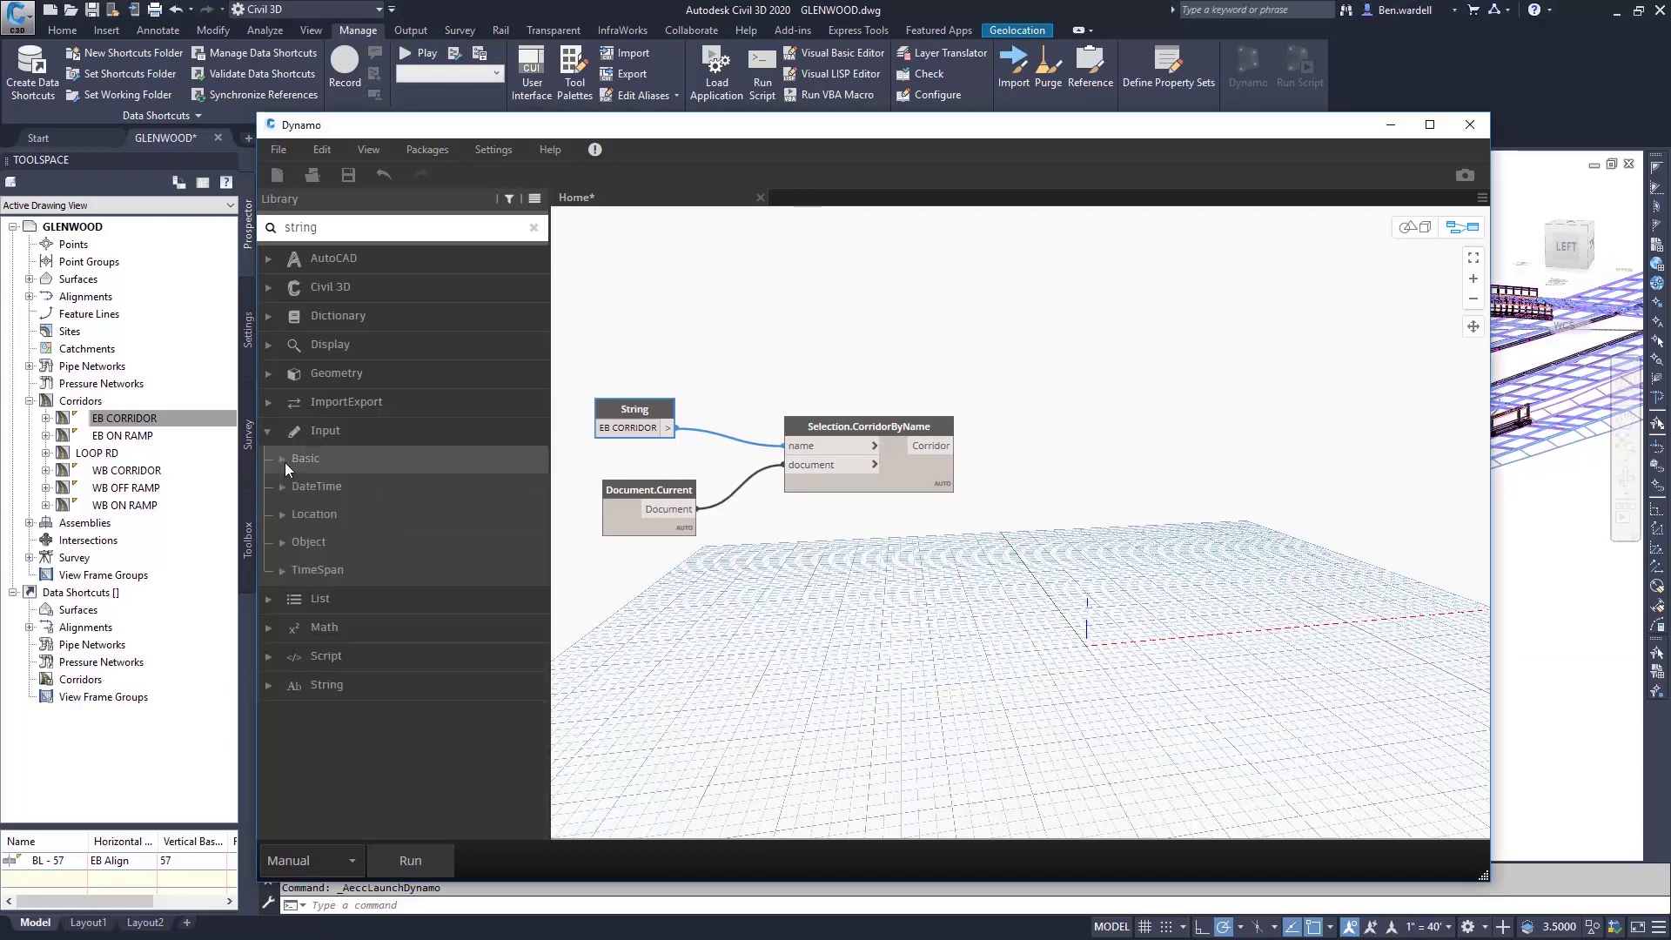
click(268, 290)
click(278, 316)
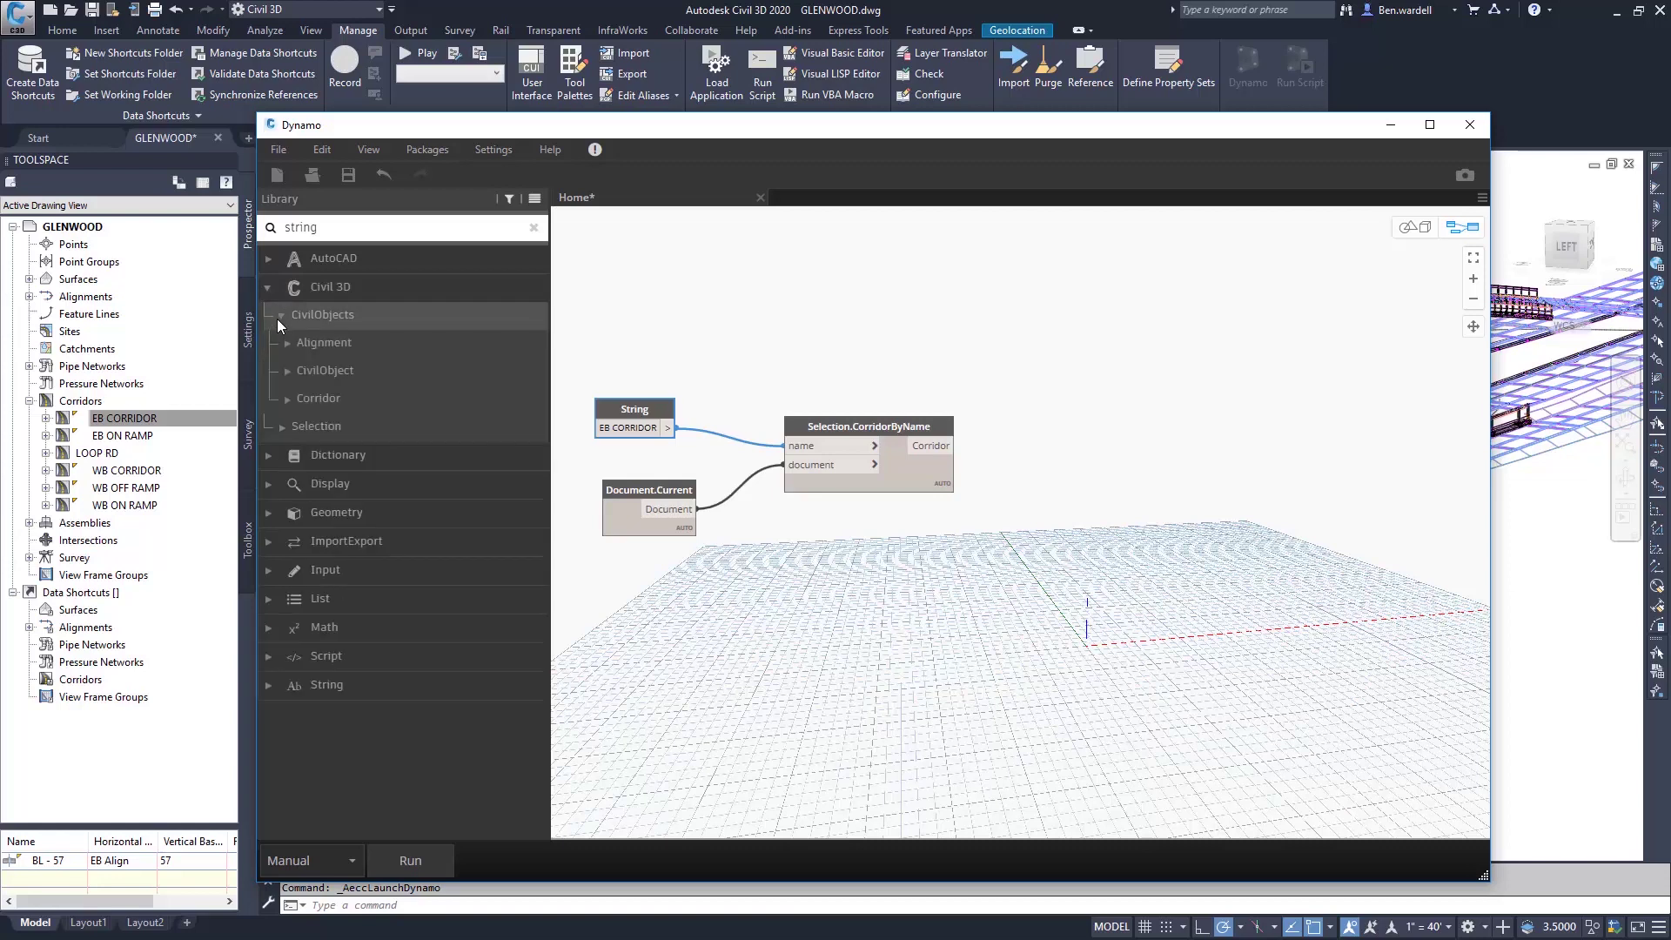
click(285, 399)
click(378, 426)
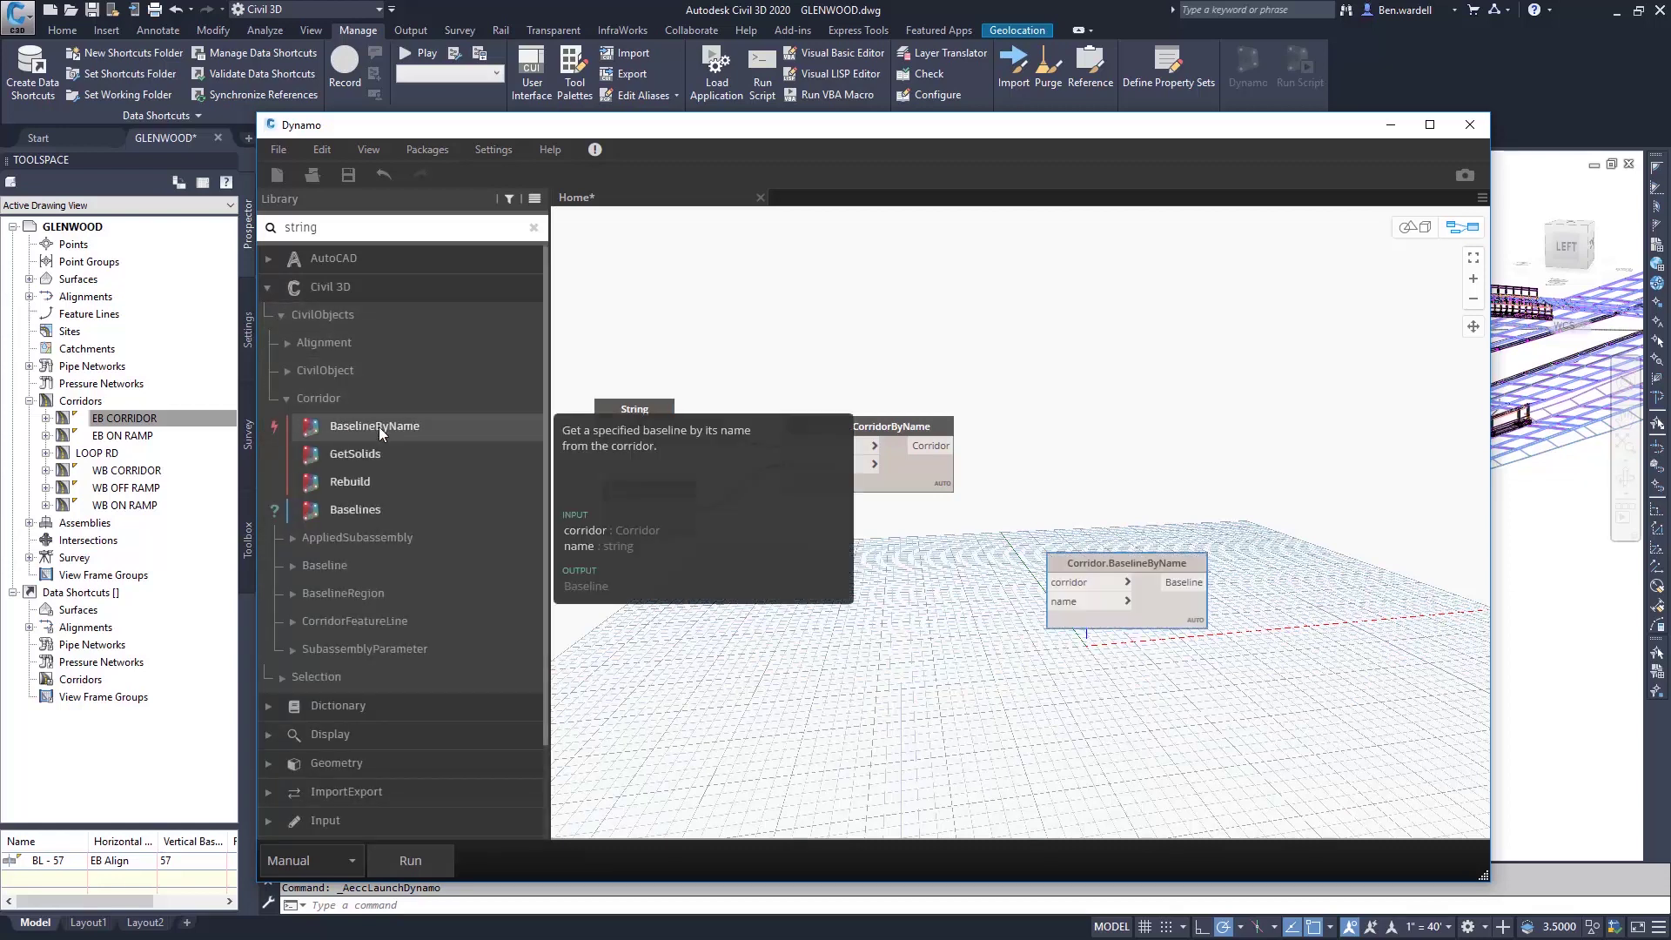
drag(1103, 562, 1101, 430)
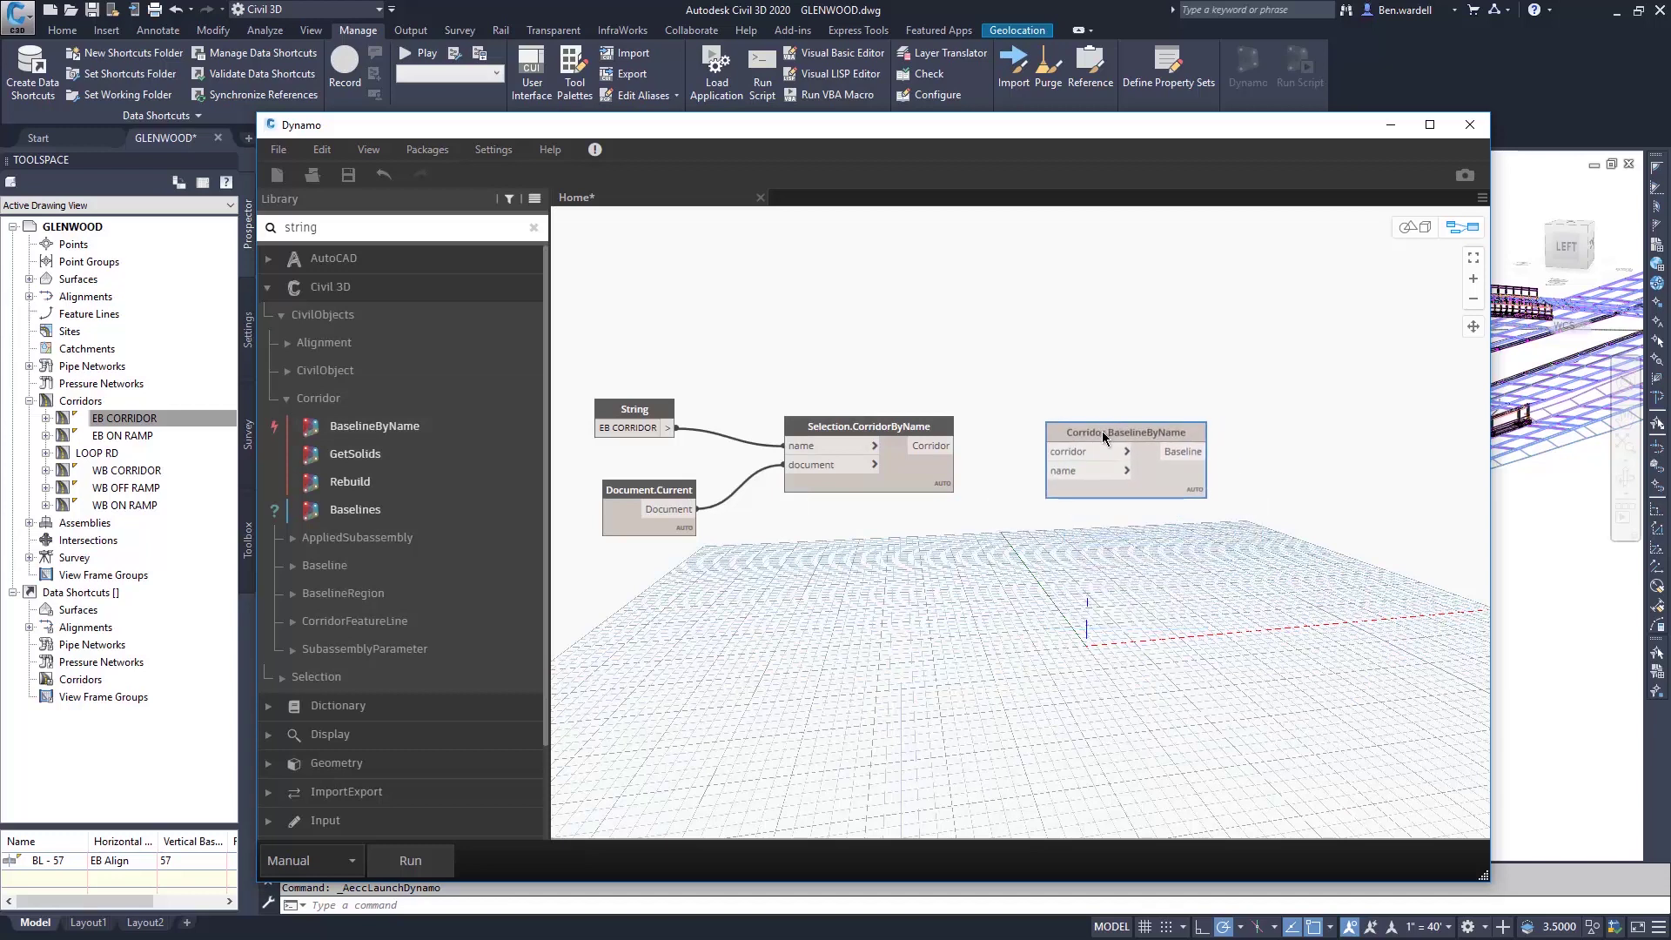
drag(954, 445, 1078, 458)
Duplicate the String node, set it to 'BL - 57', and wire it to the baseline name input.
click(662, 410)
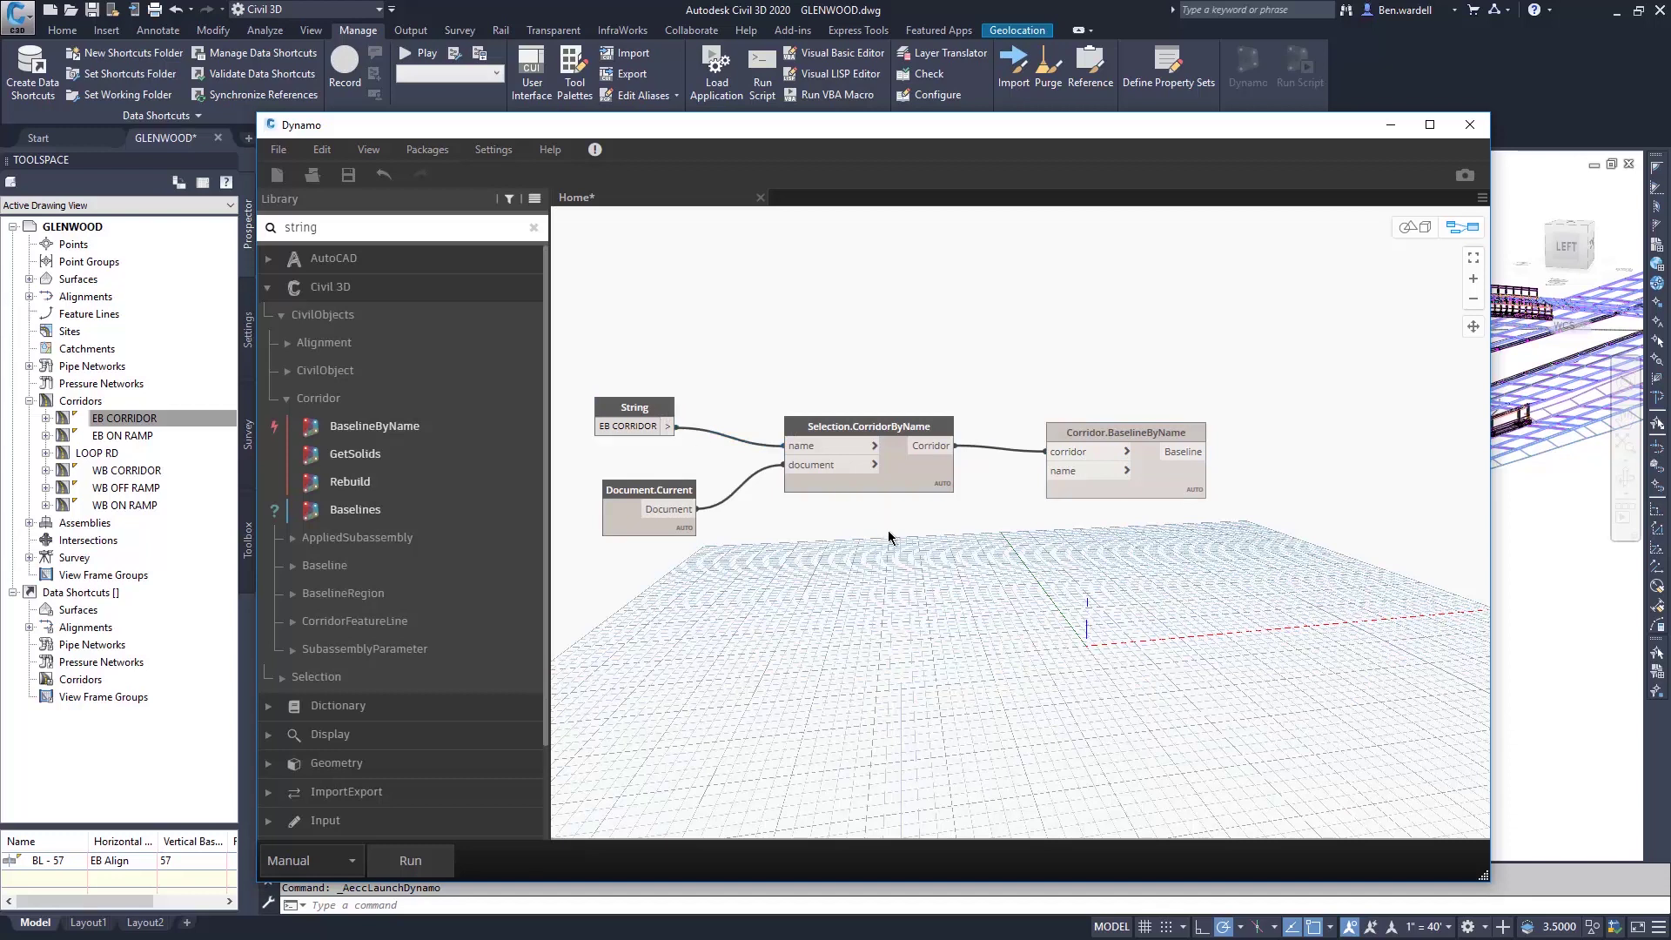
key(ctrl+c)
key(ctrl+v)
mouse_move(736, 426)
mouse_down()
mouse_move(959, 537)
mouse_move(943, 530)
mouse_up()
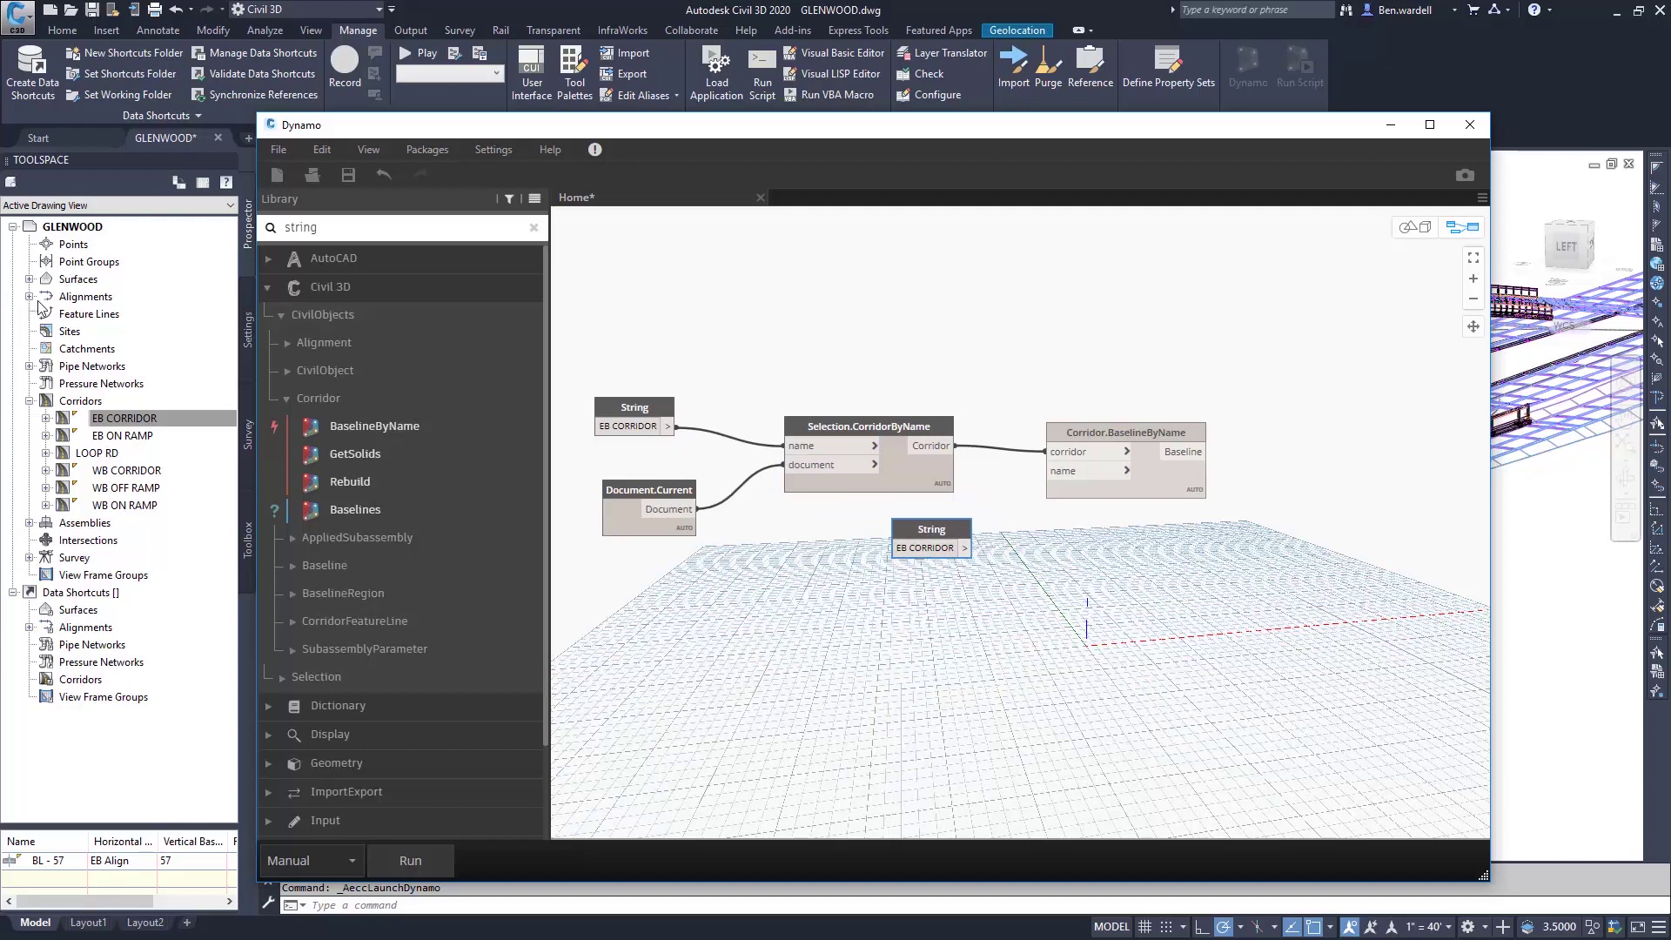
click(58, 424)
click(46, 418)
click(133, 435)
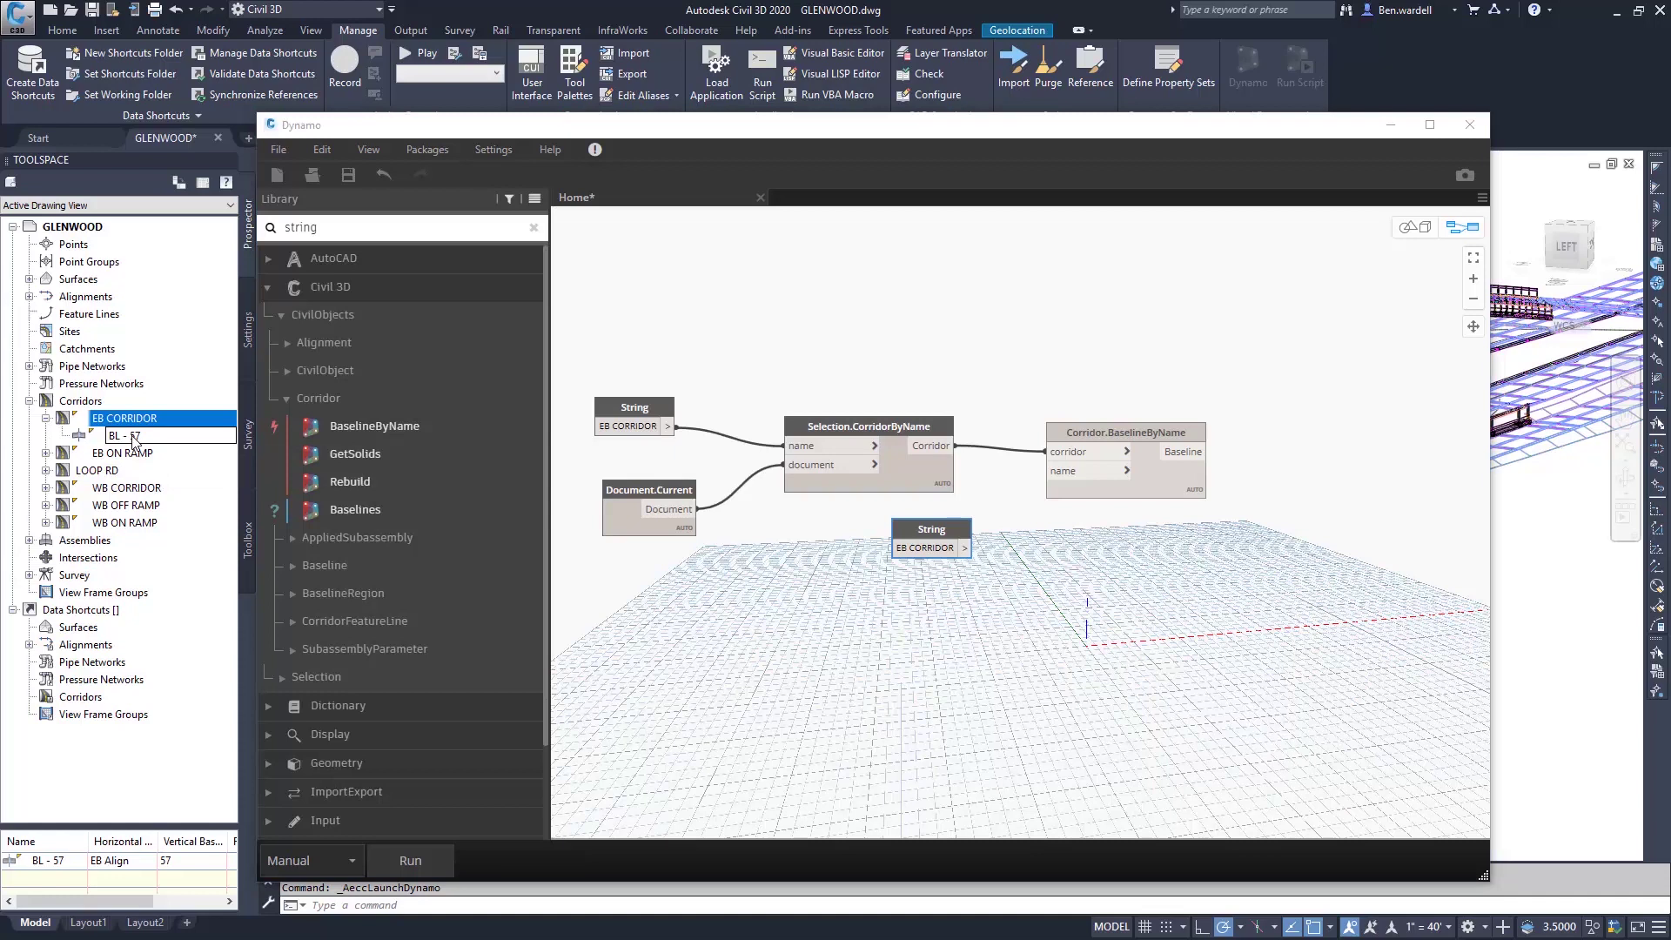
click(915, 552)
text(BL - 57)
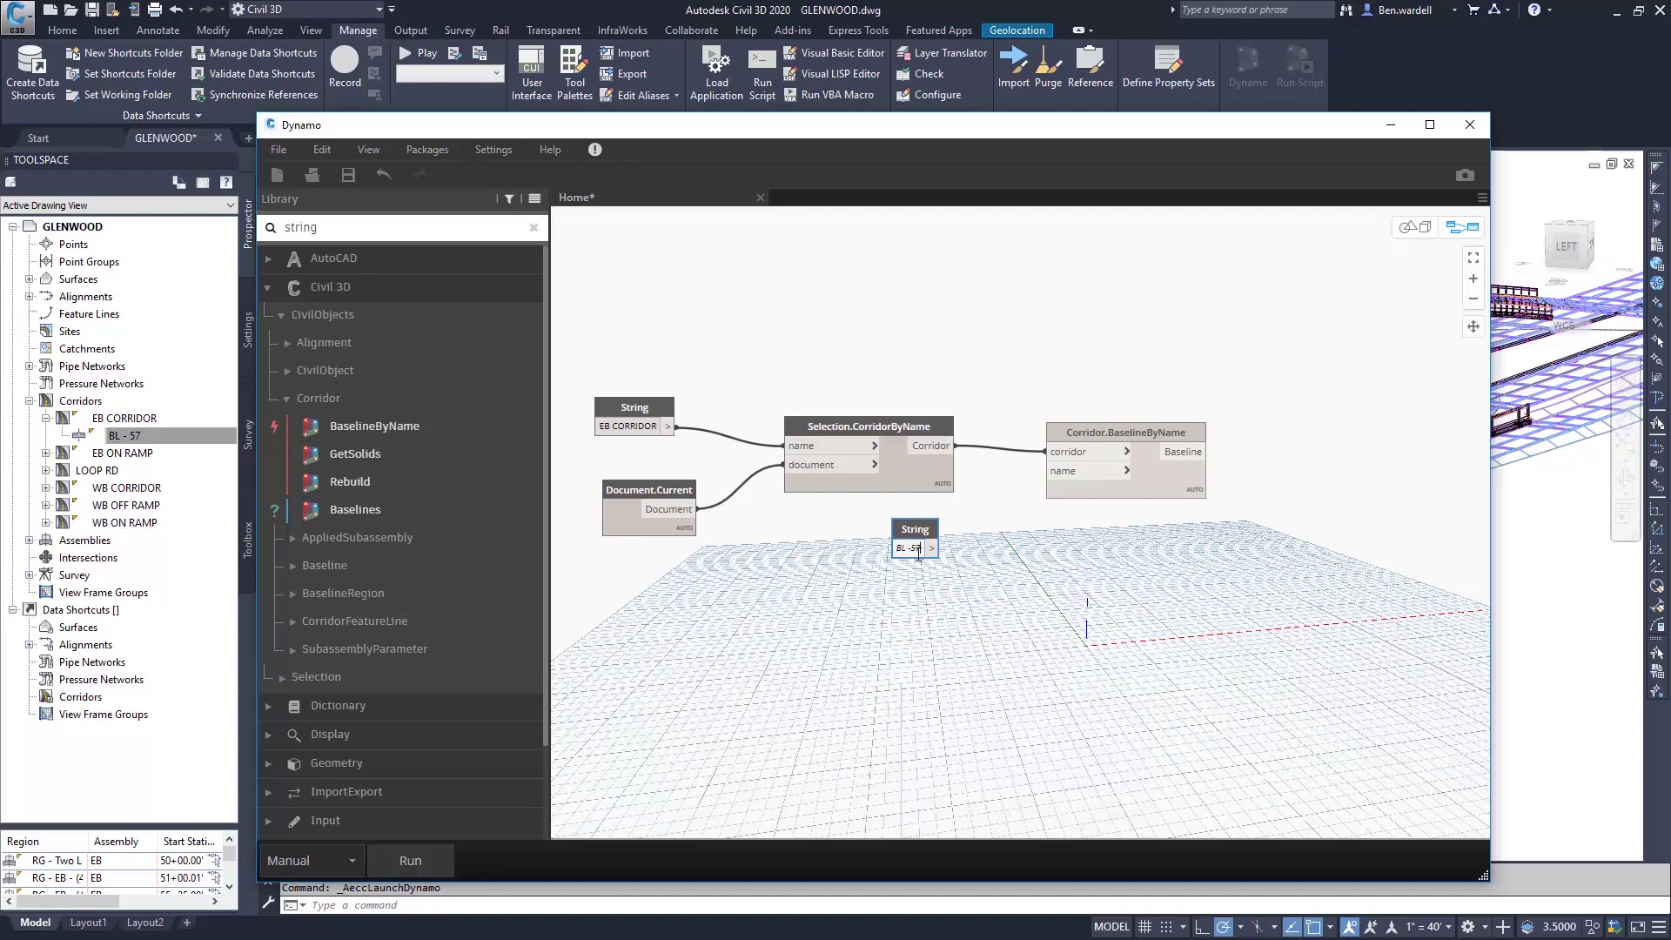
drag(935, 548, 1057, 473)
scroll(1053, 530, down, 1)
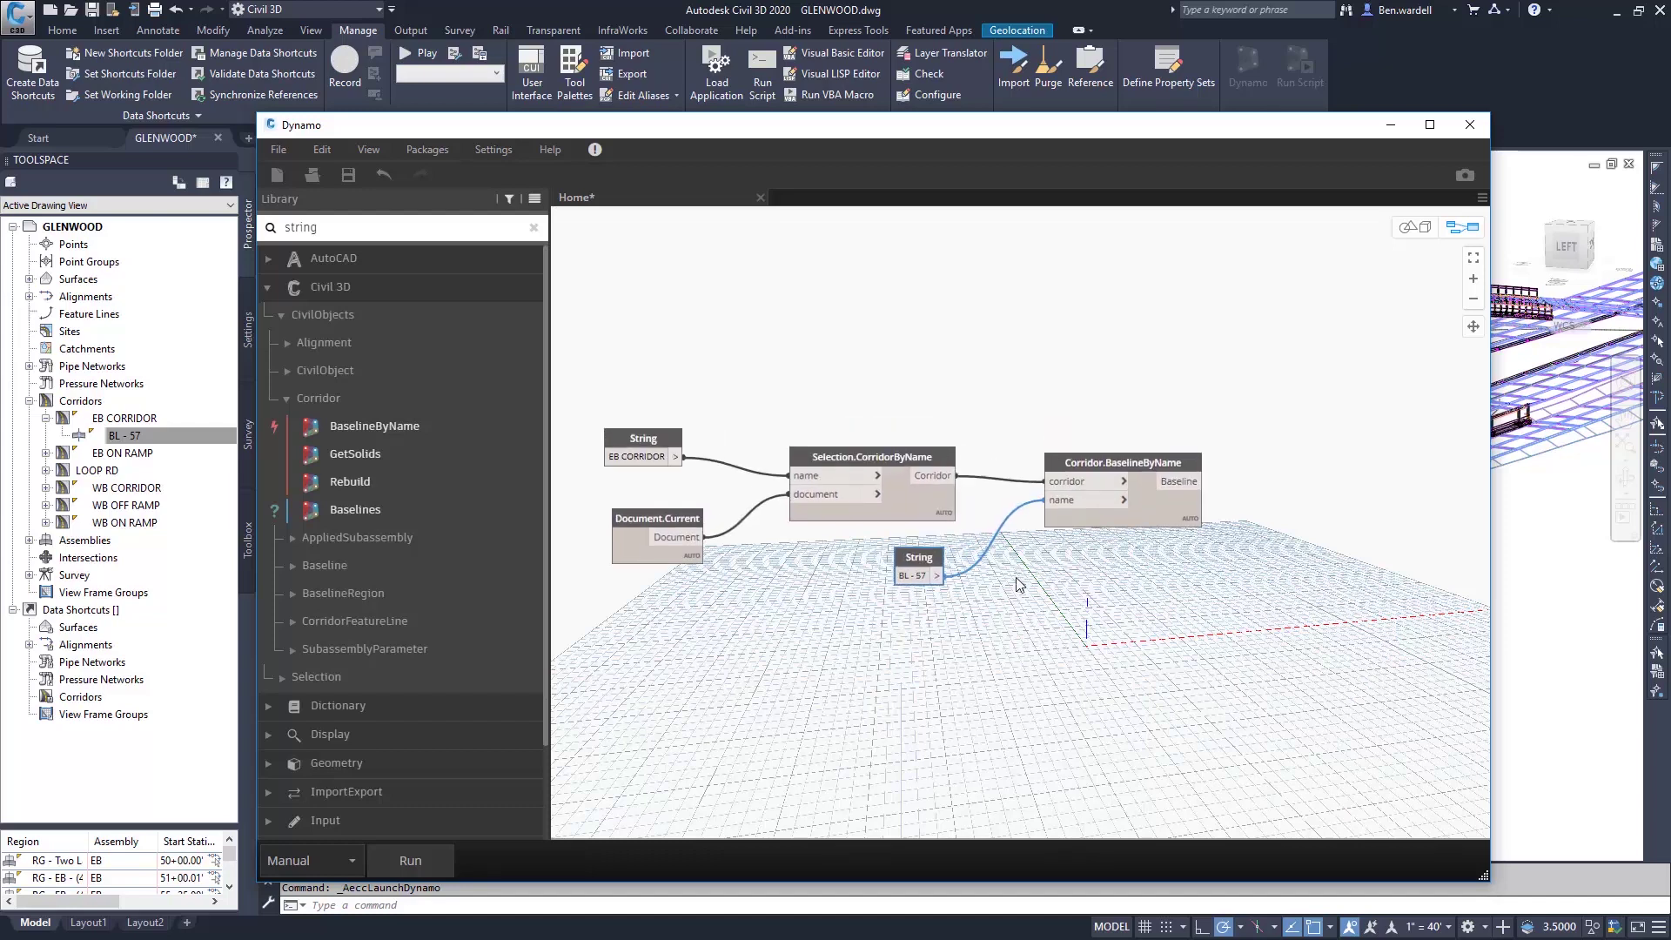
middle_drag(1032, 532, 1009, 672)
scroll(1009, 672, up, 1)
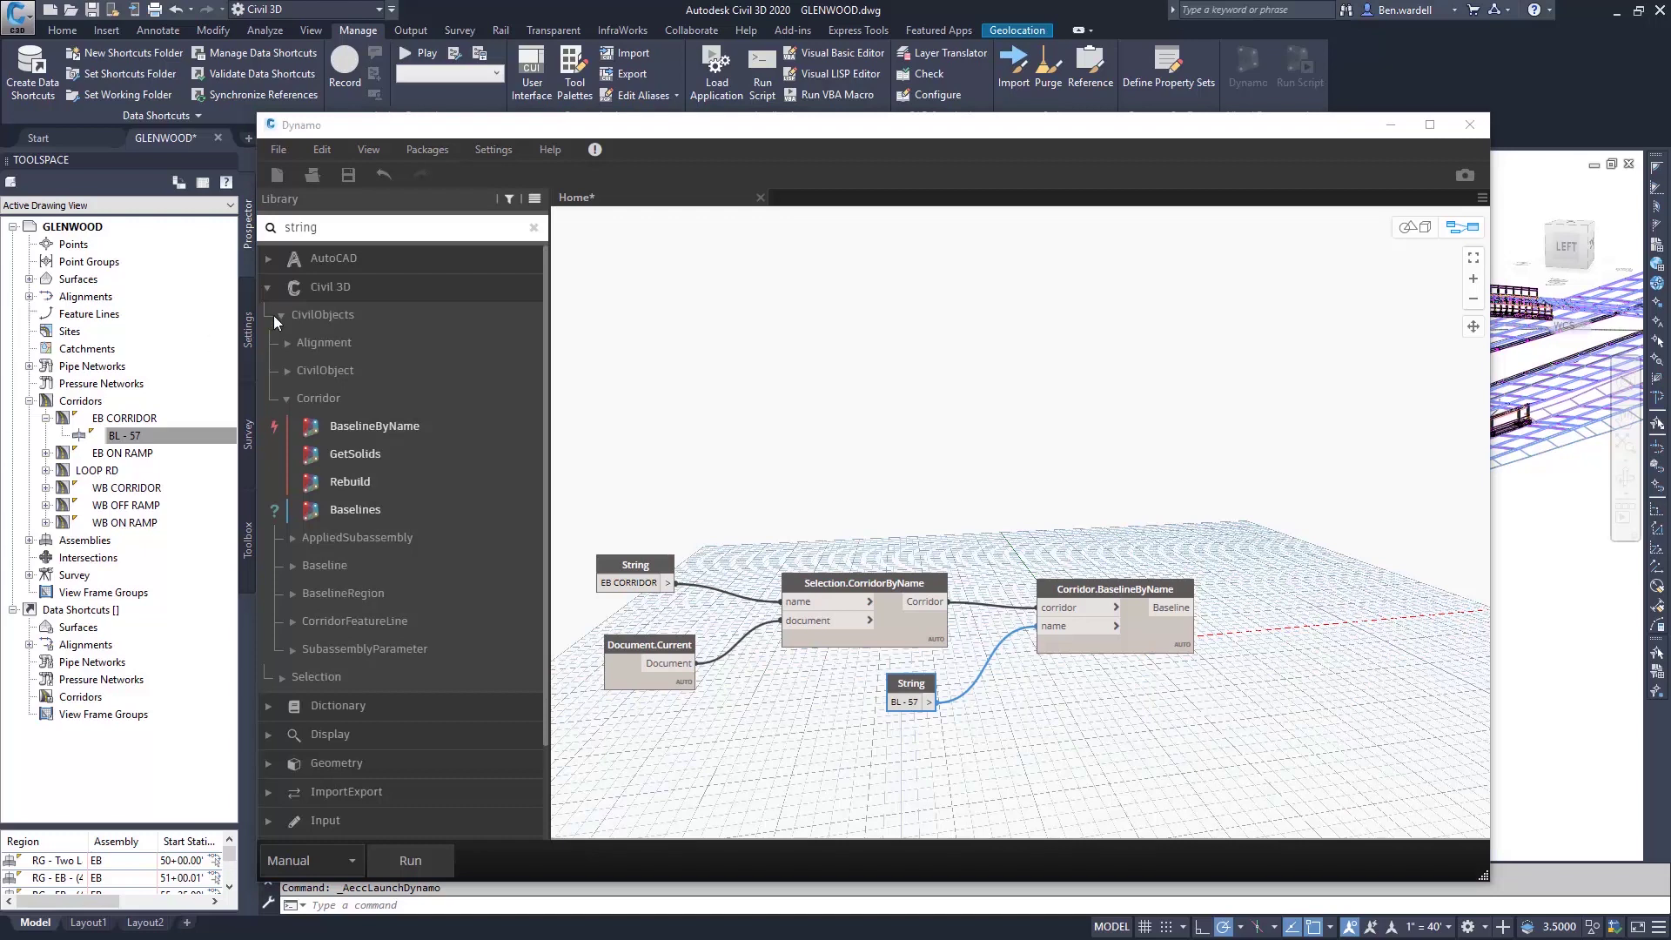
Search 'data.import' and place a Data.ImportCSV node in empty canvas space.
click(328, 226)
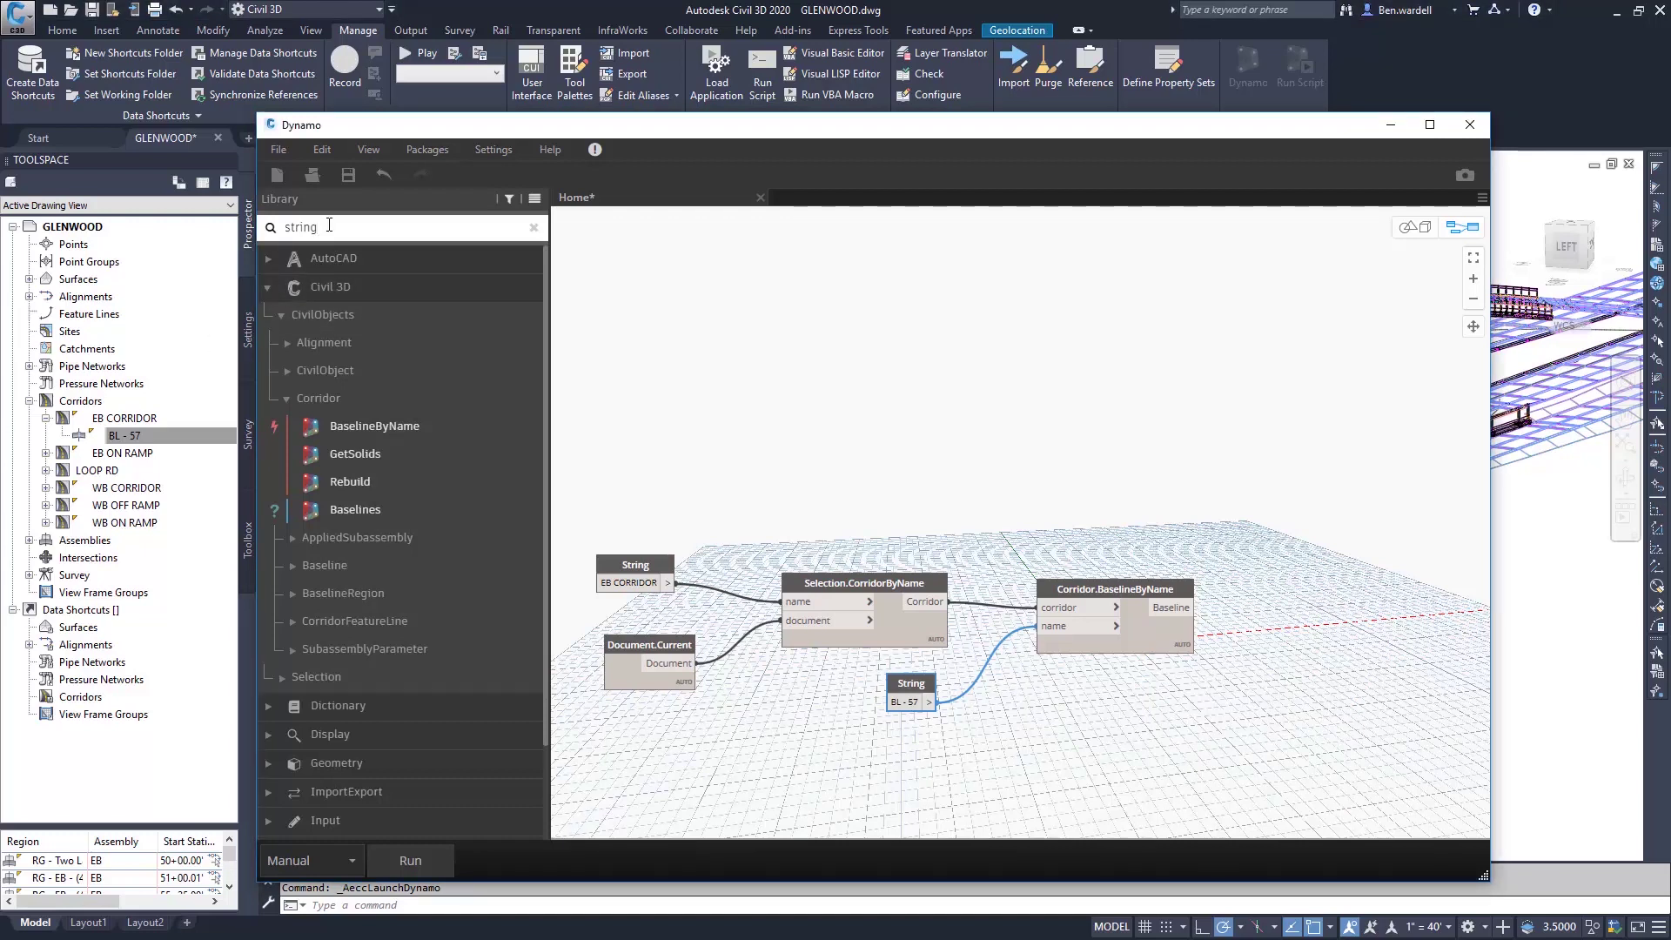
key(ctrl+a)
key(BackSpace)
text(data.)
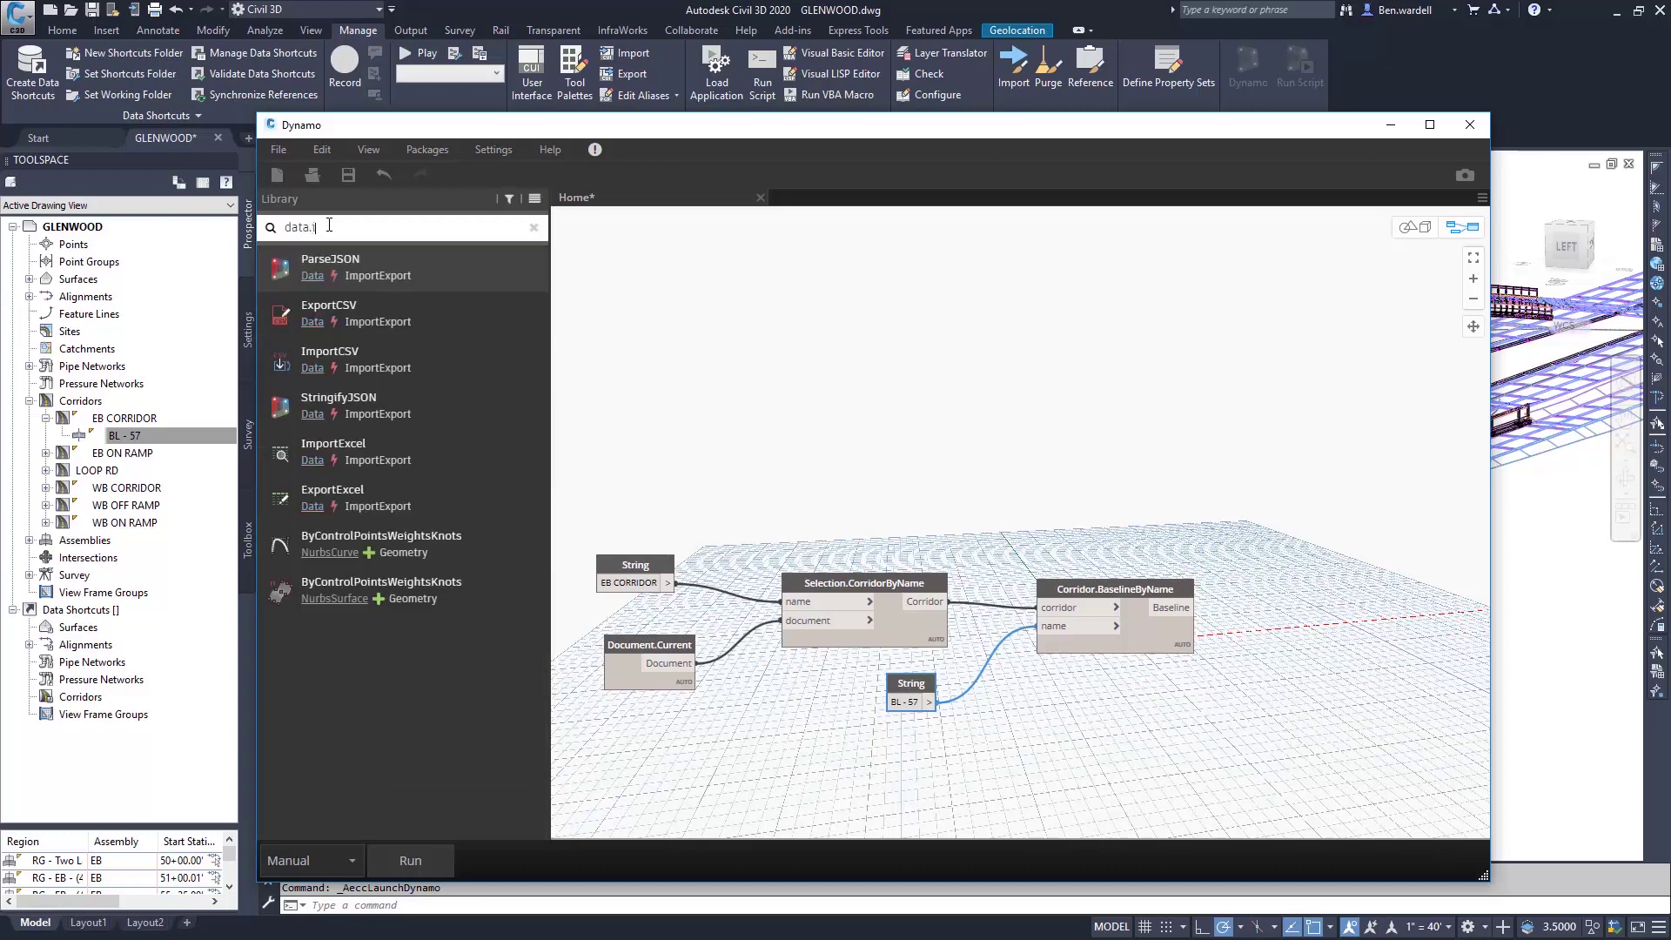
text(import)
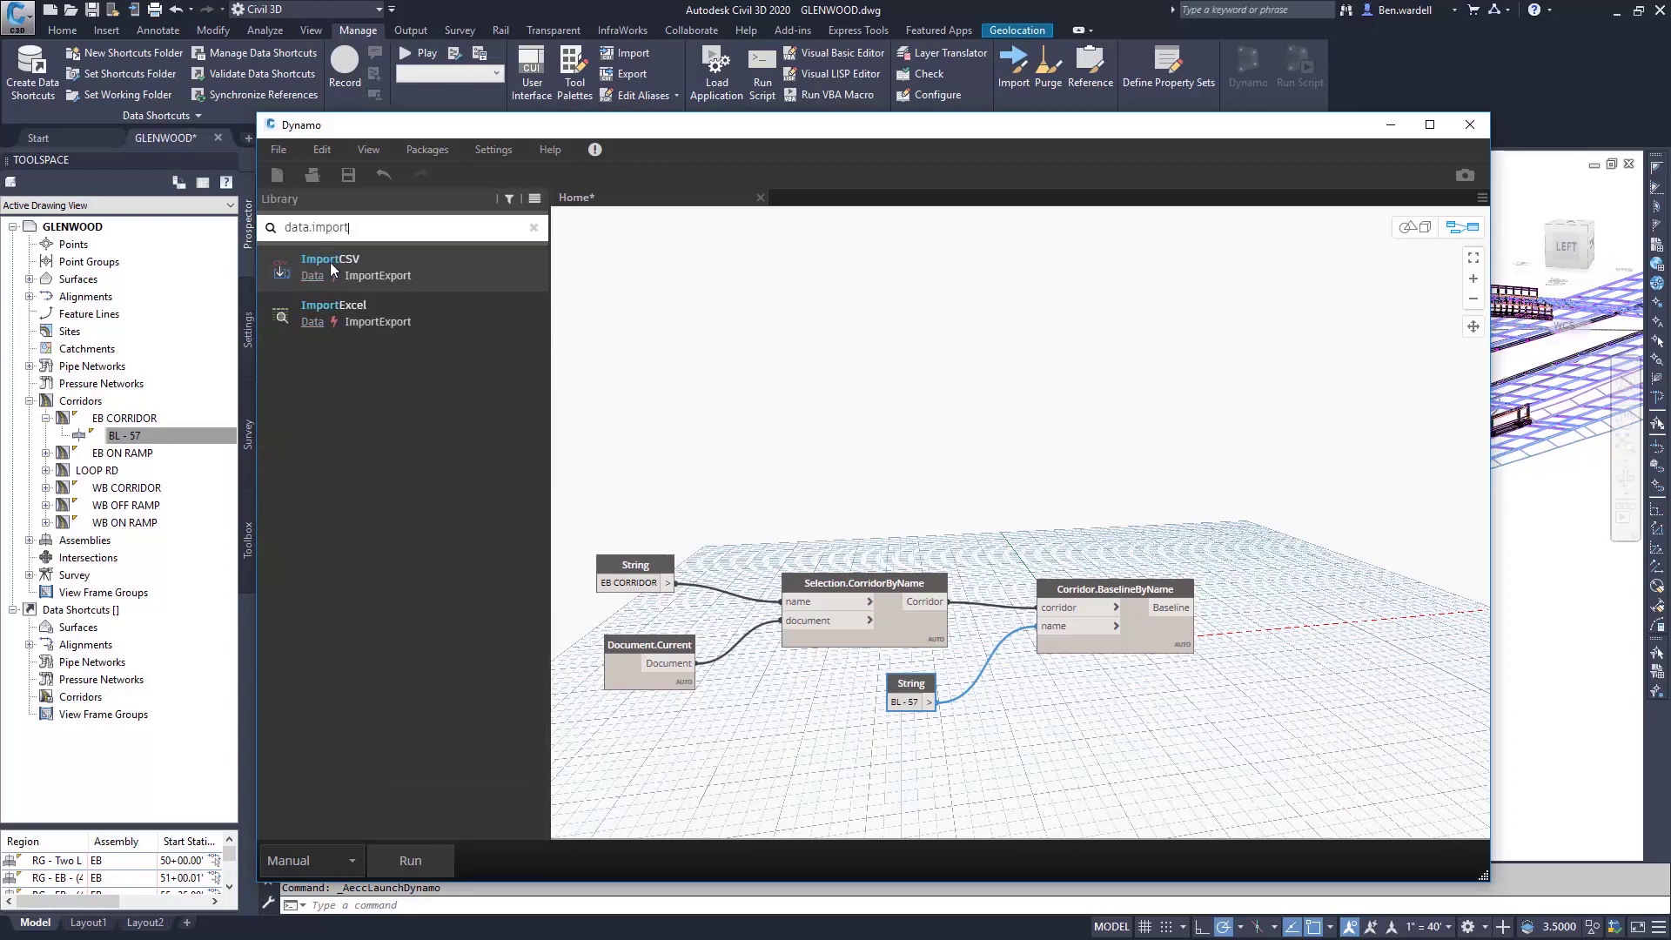
mouse_move(330, 266)
click(315, 266)
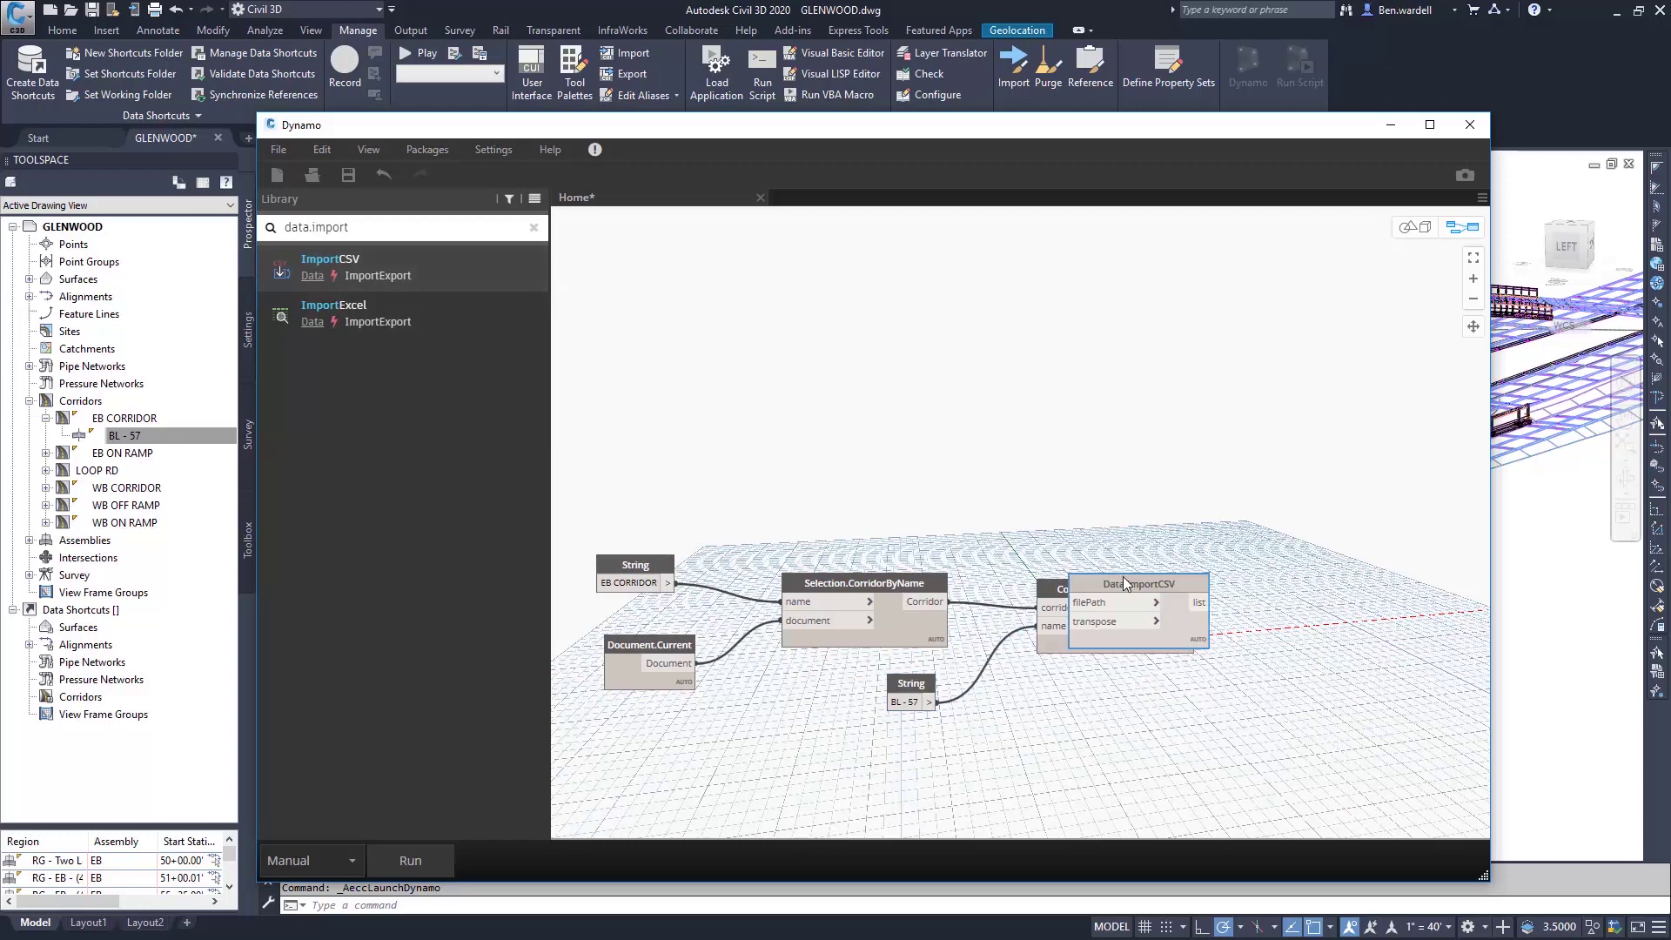
mouse_move(1123, 581)
mouse_down()
mouse_move(1013, 495)
mouse_move(821, 396)
mouse_up()
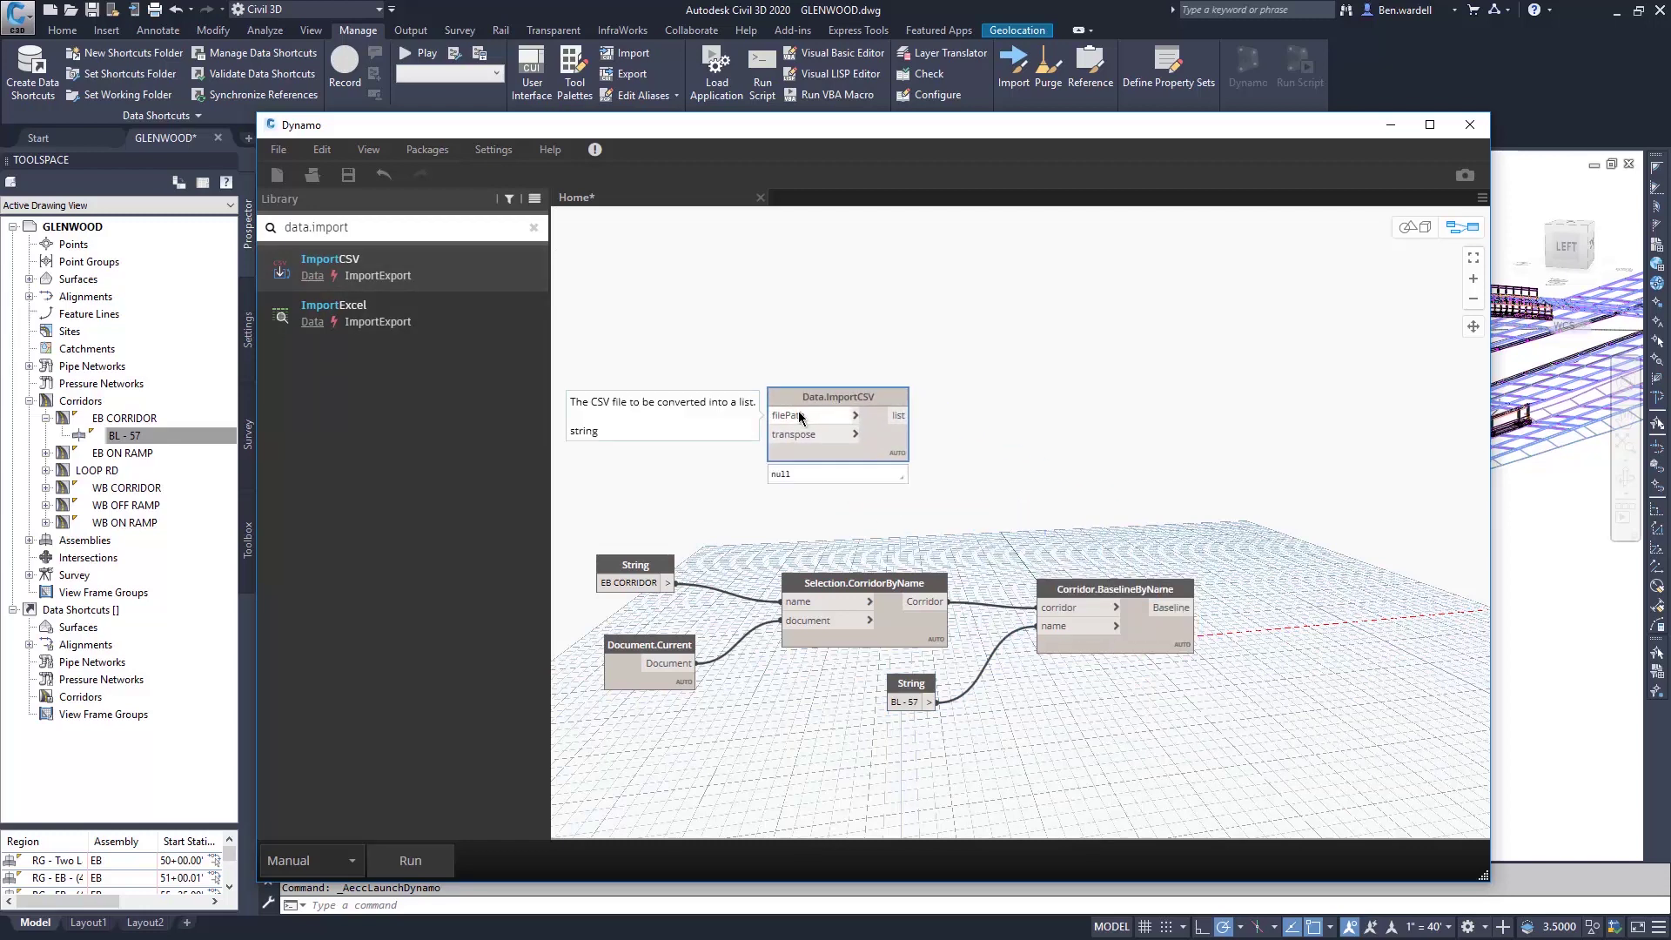
click(661, 561)
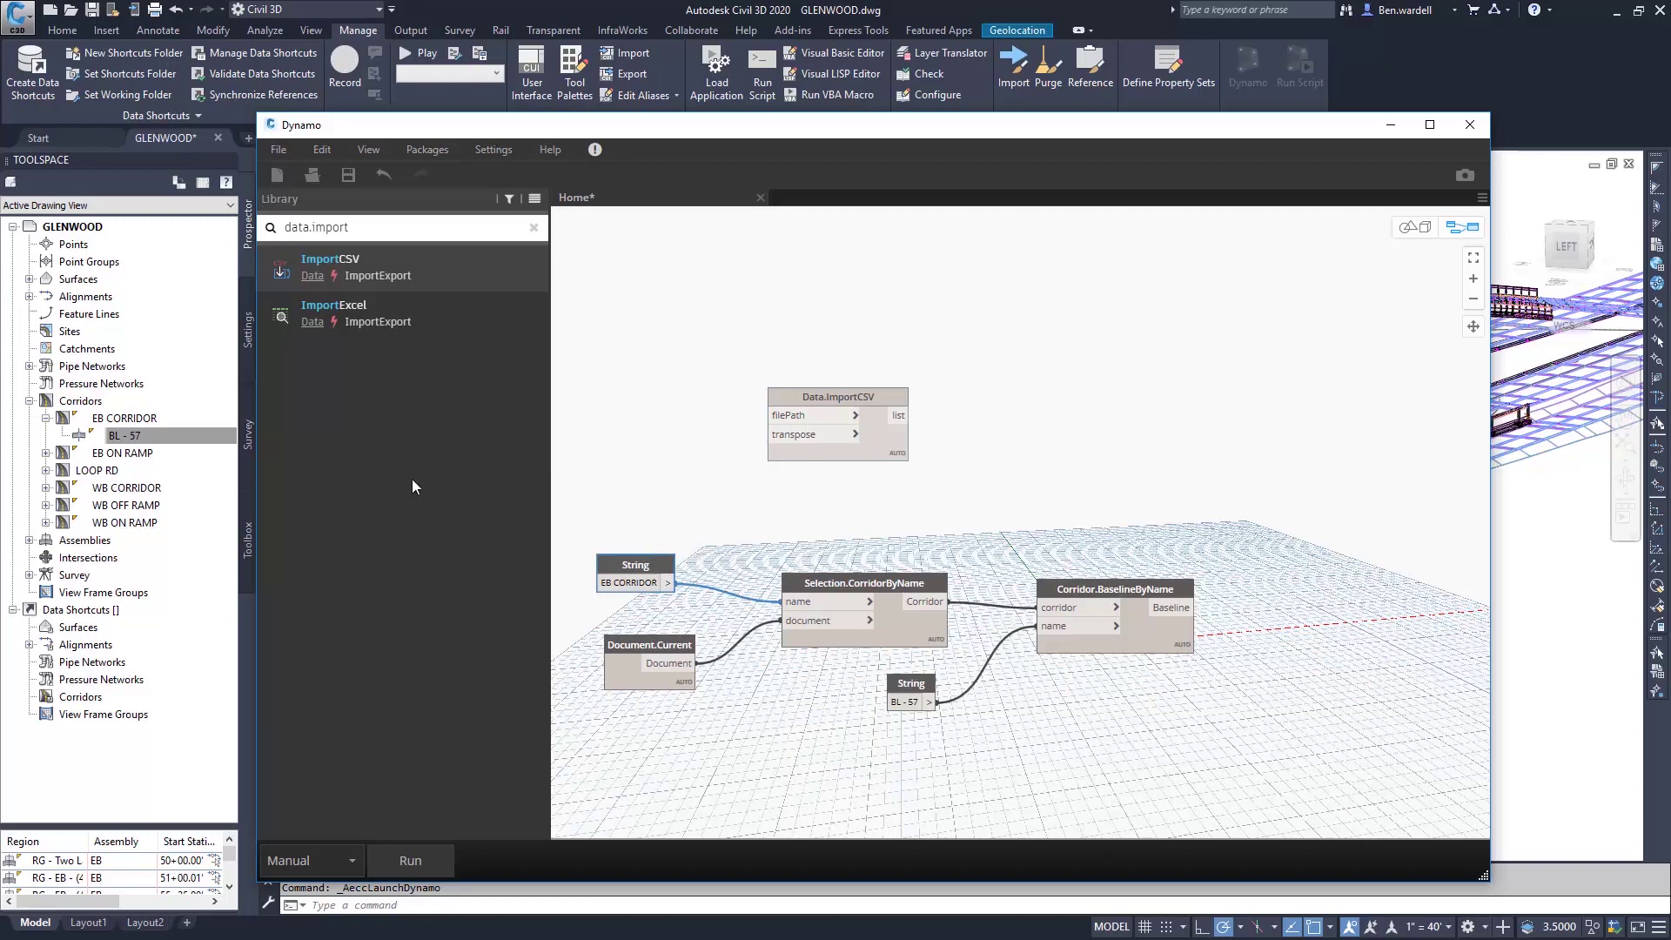
Create a String node with the ROAD folder path plus EB_SIGN_INV_ROAD.csv, wired to ImportCSV's filePath.
key(ctrl+c)
key(ctrl+v)
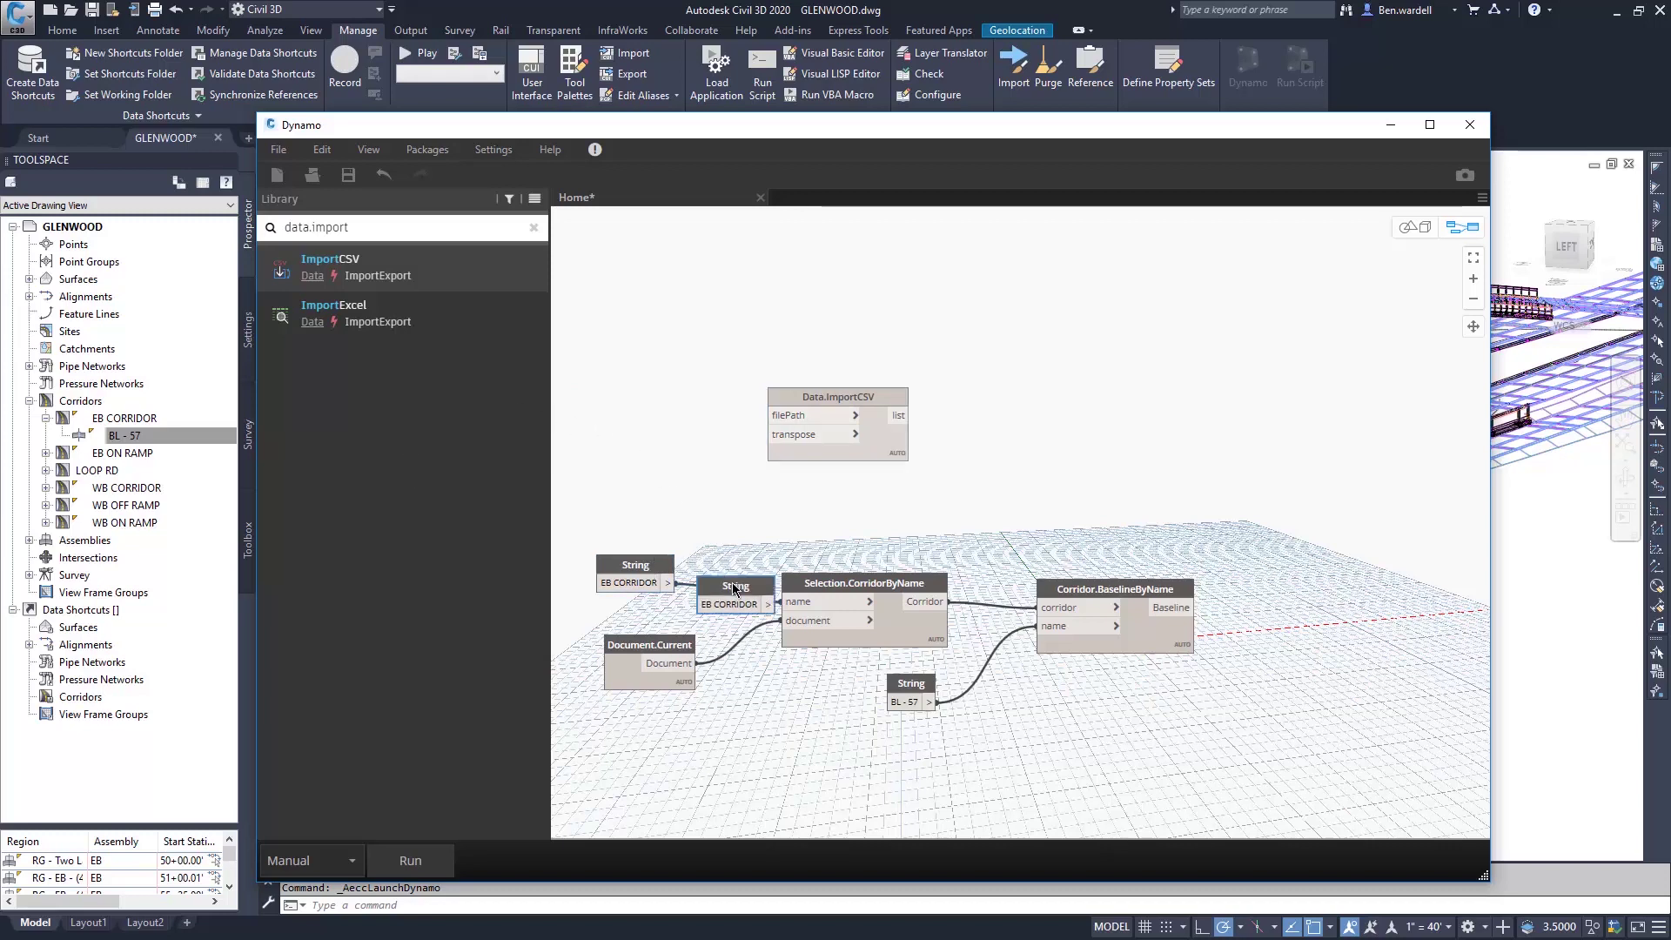
drag(735, 590, 659, 421)
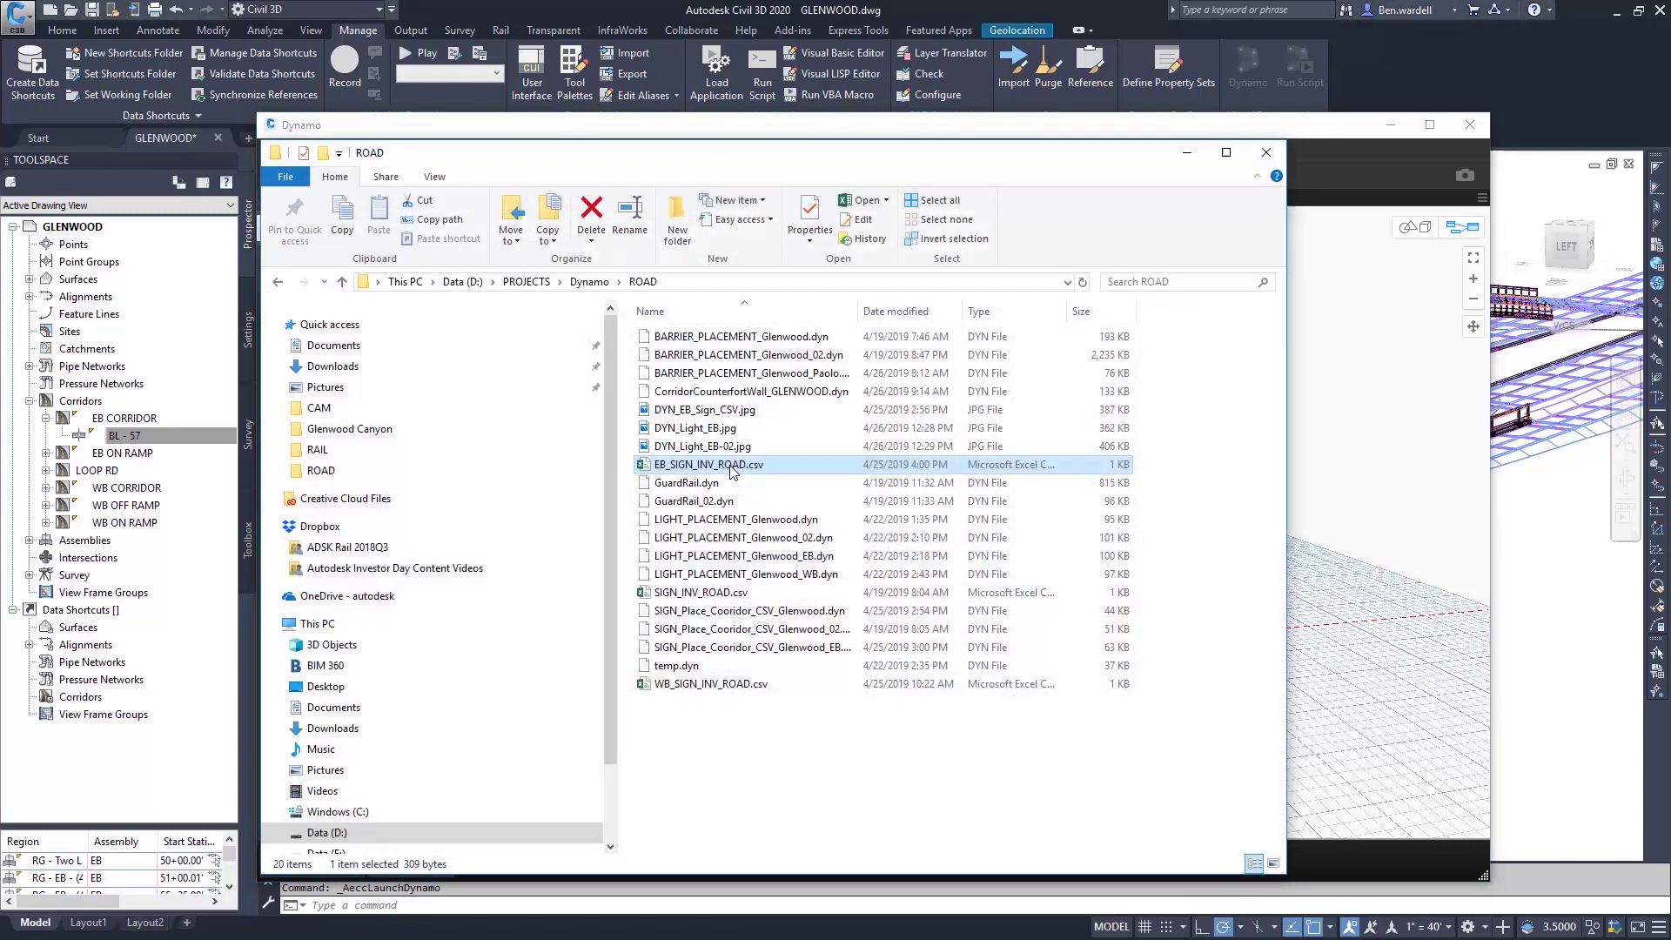
click(692, 283)
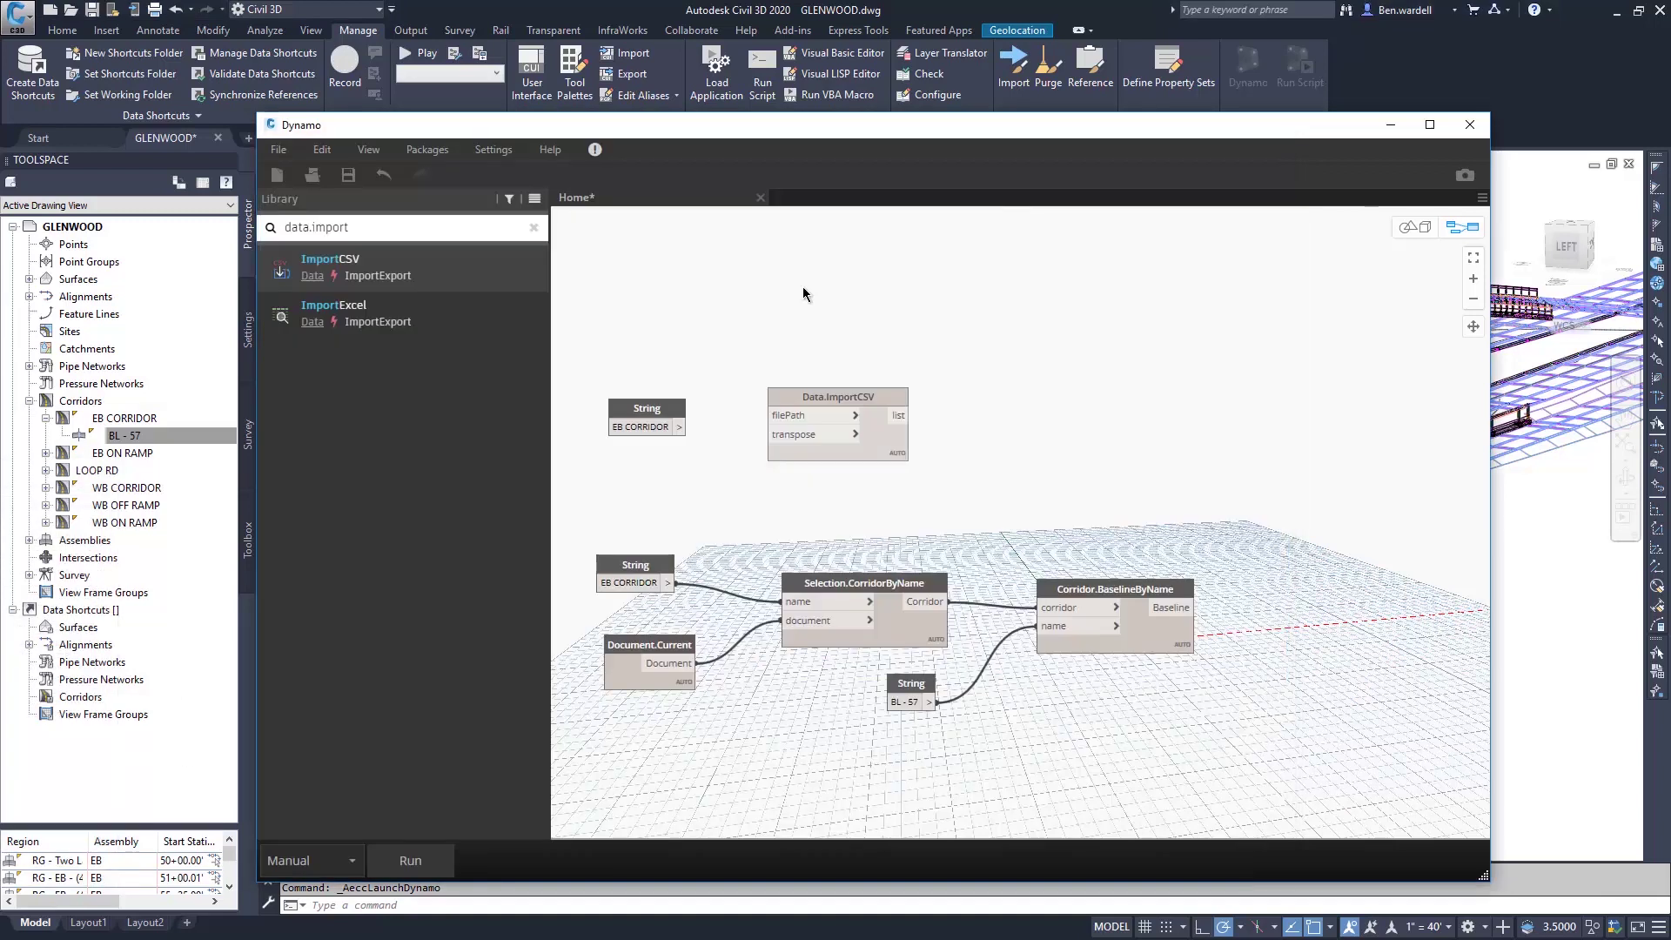
click(1186, 152)
triple_click(626, 427)
key(ctrl+v)
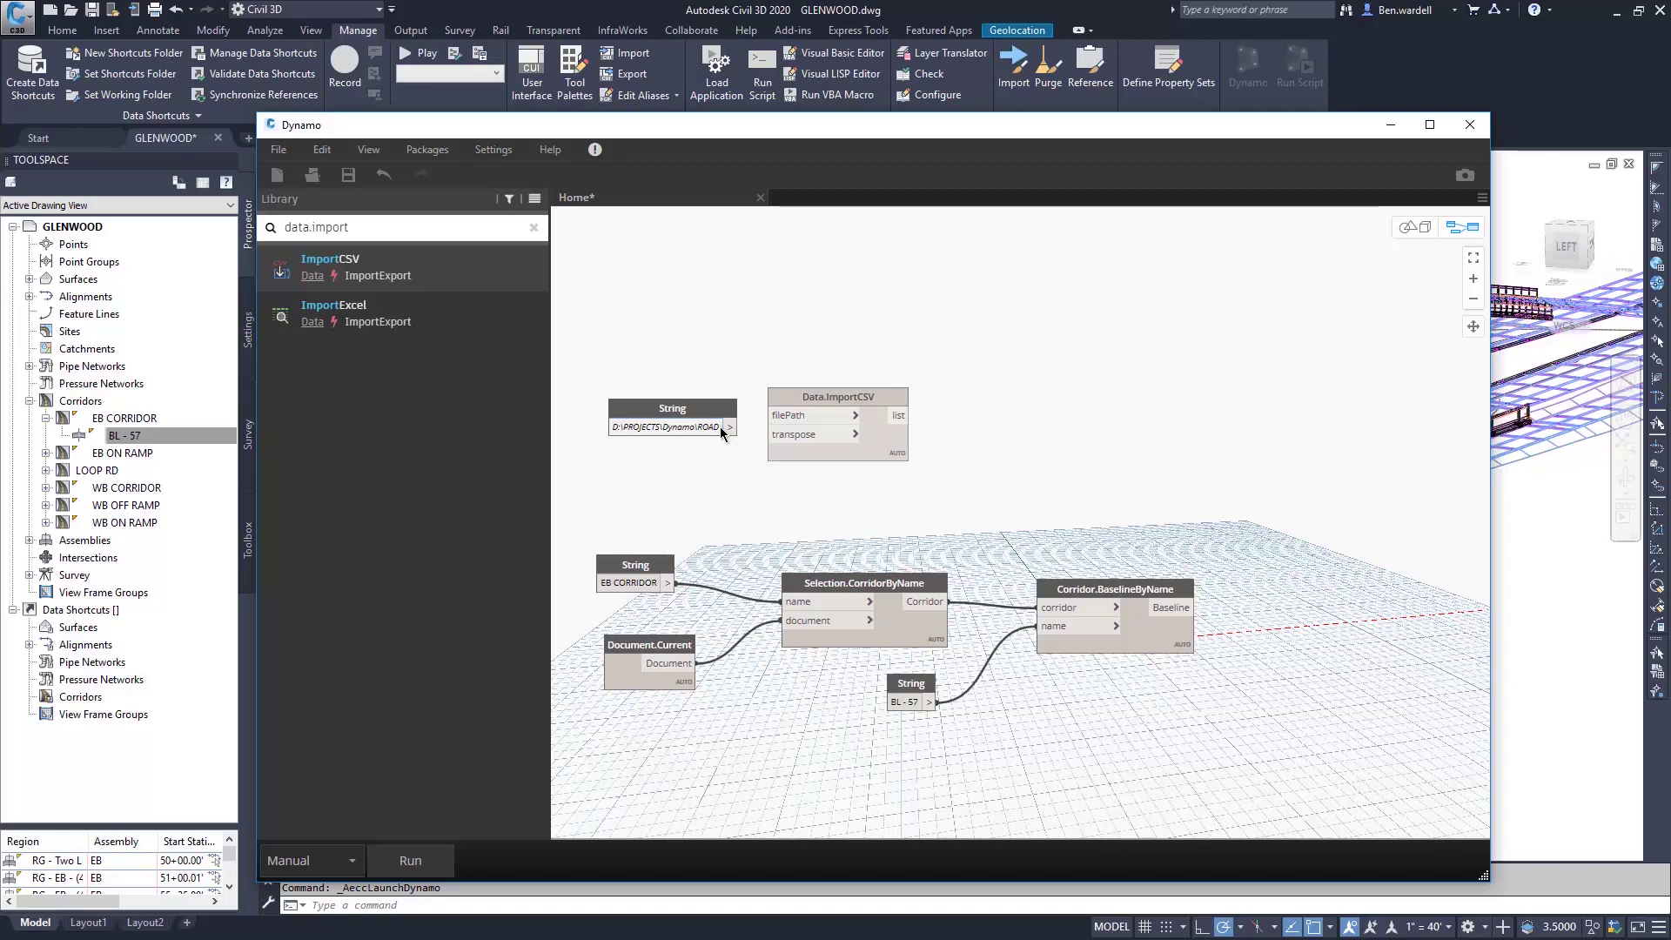
text(\EB)
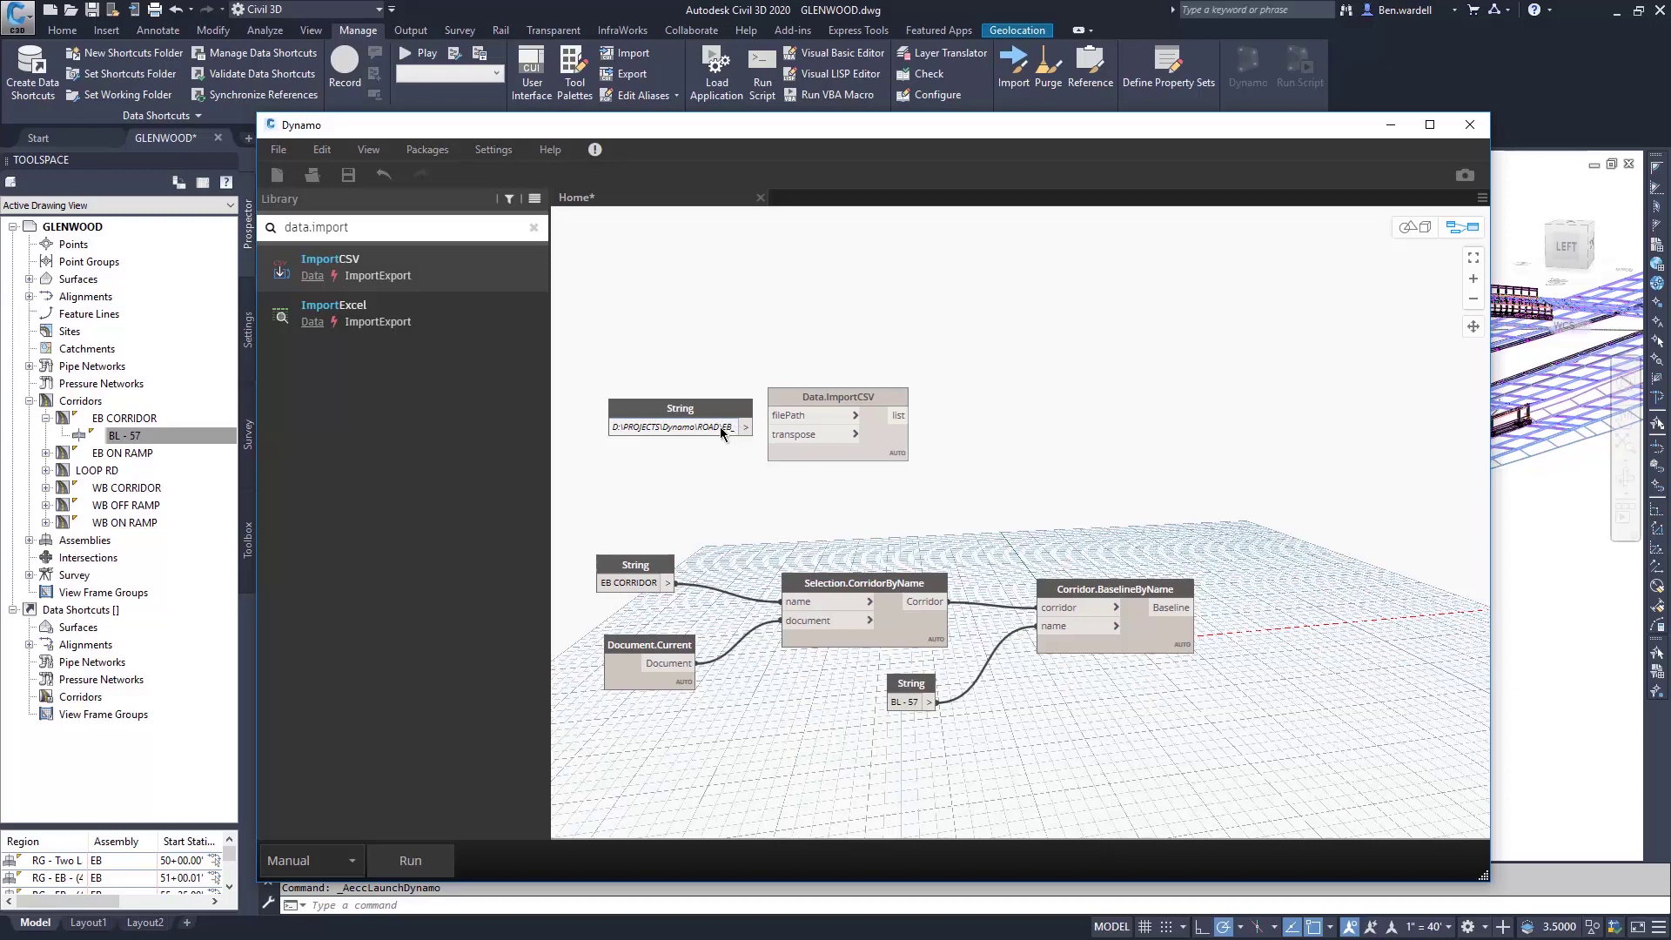
text(_SIGN_INV_ROAD.csv)
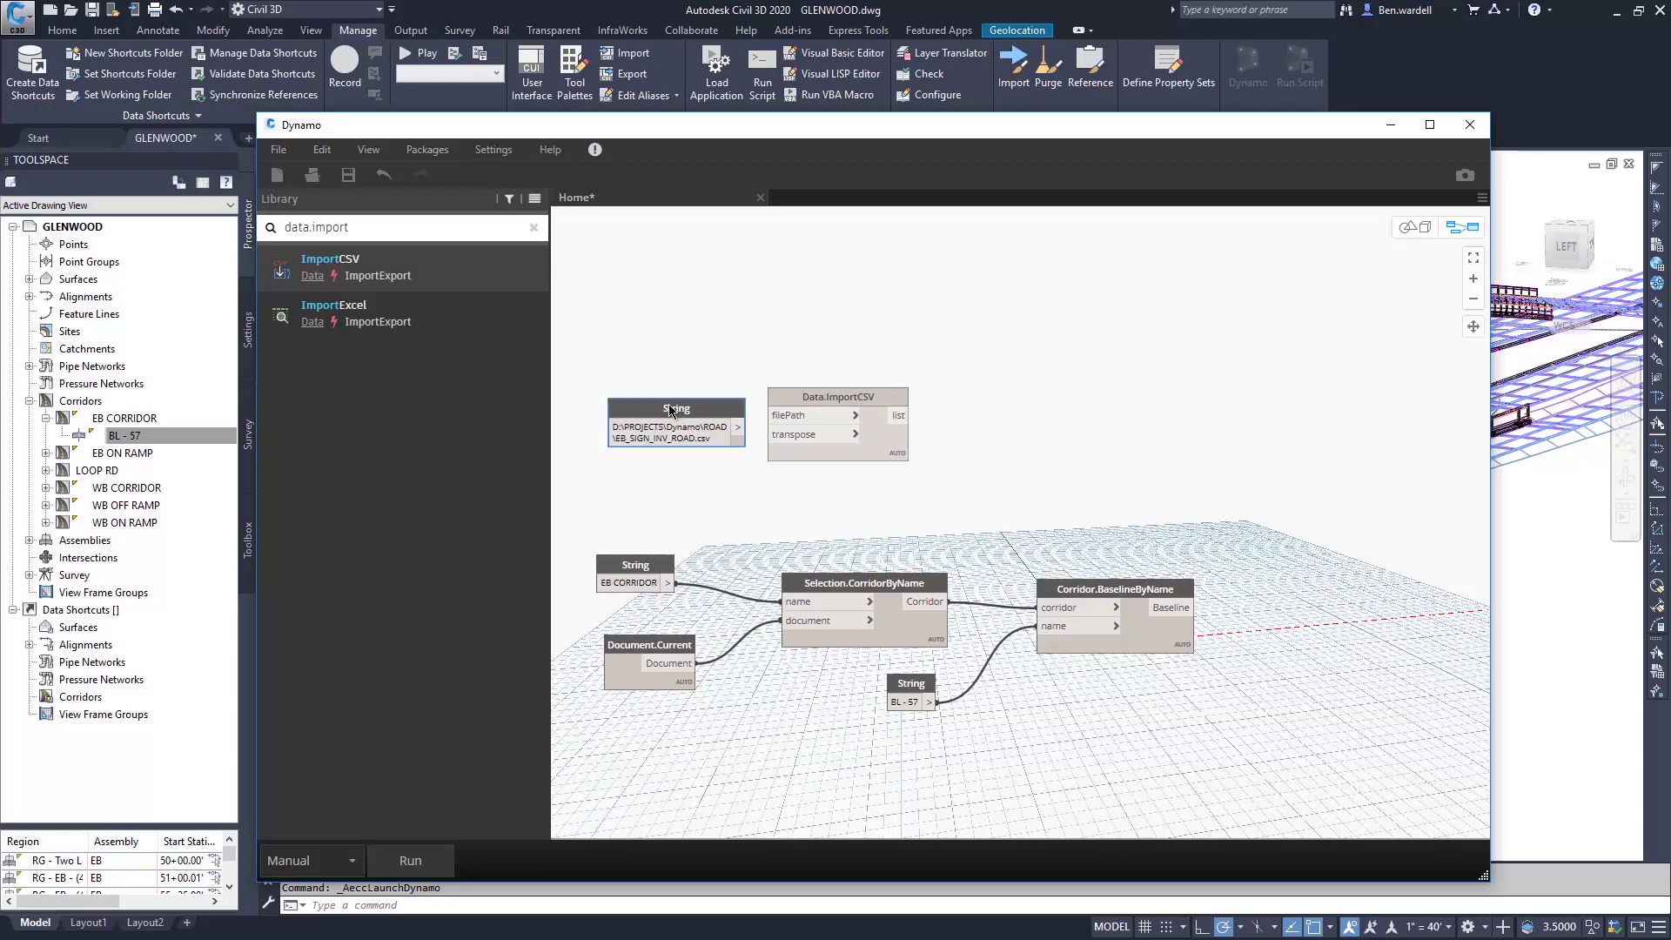
drag(689, 409, 655, 405)
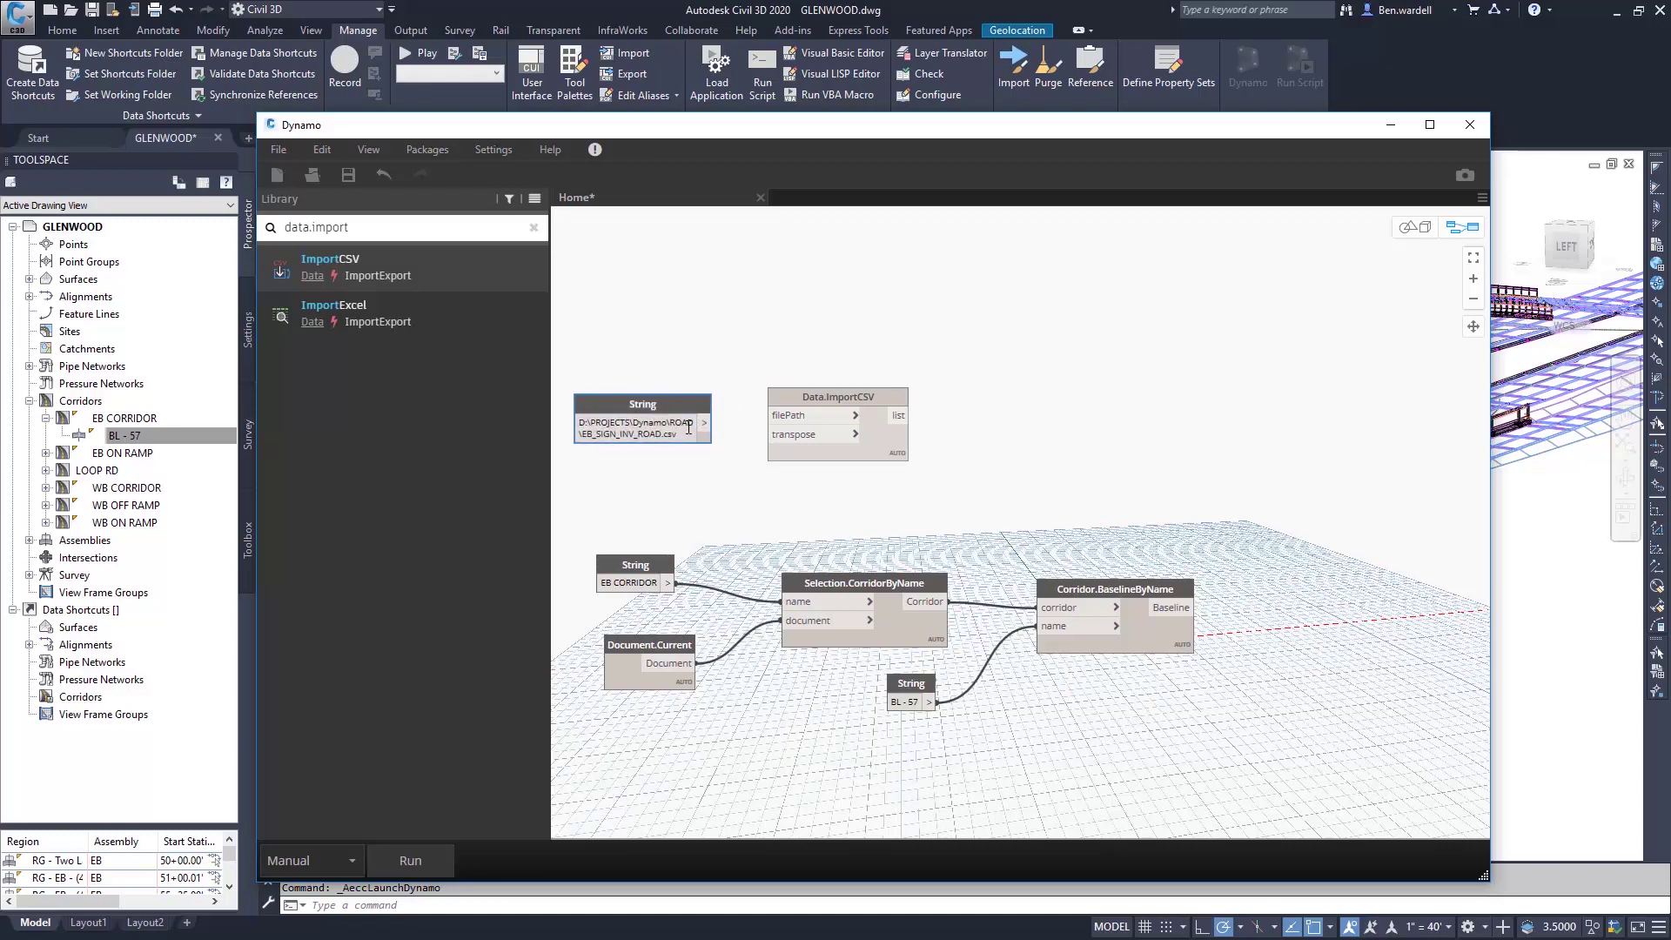
click(704, 422)
click(788, 420)
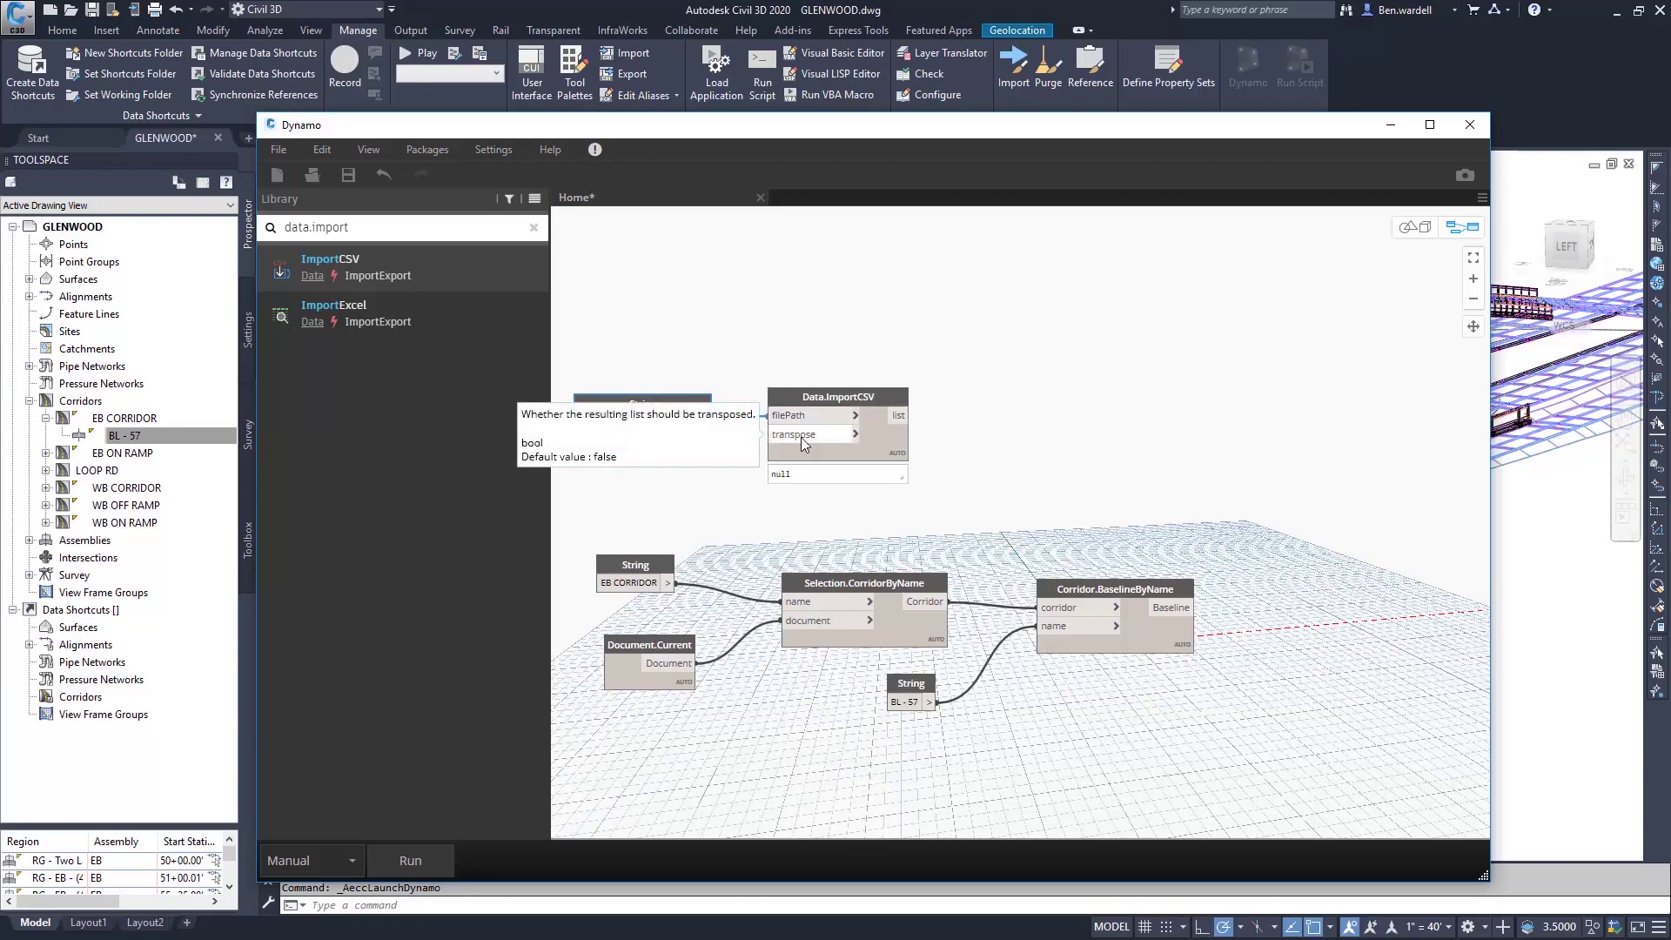
Add a Boolean node set to True and wire it to ImportCSV's transpose input.
drag(366, 226, 275, 228)
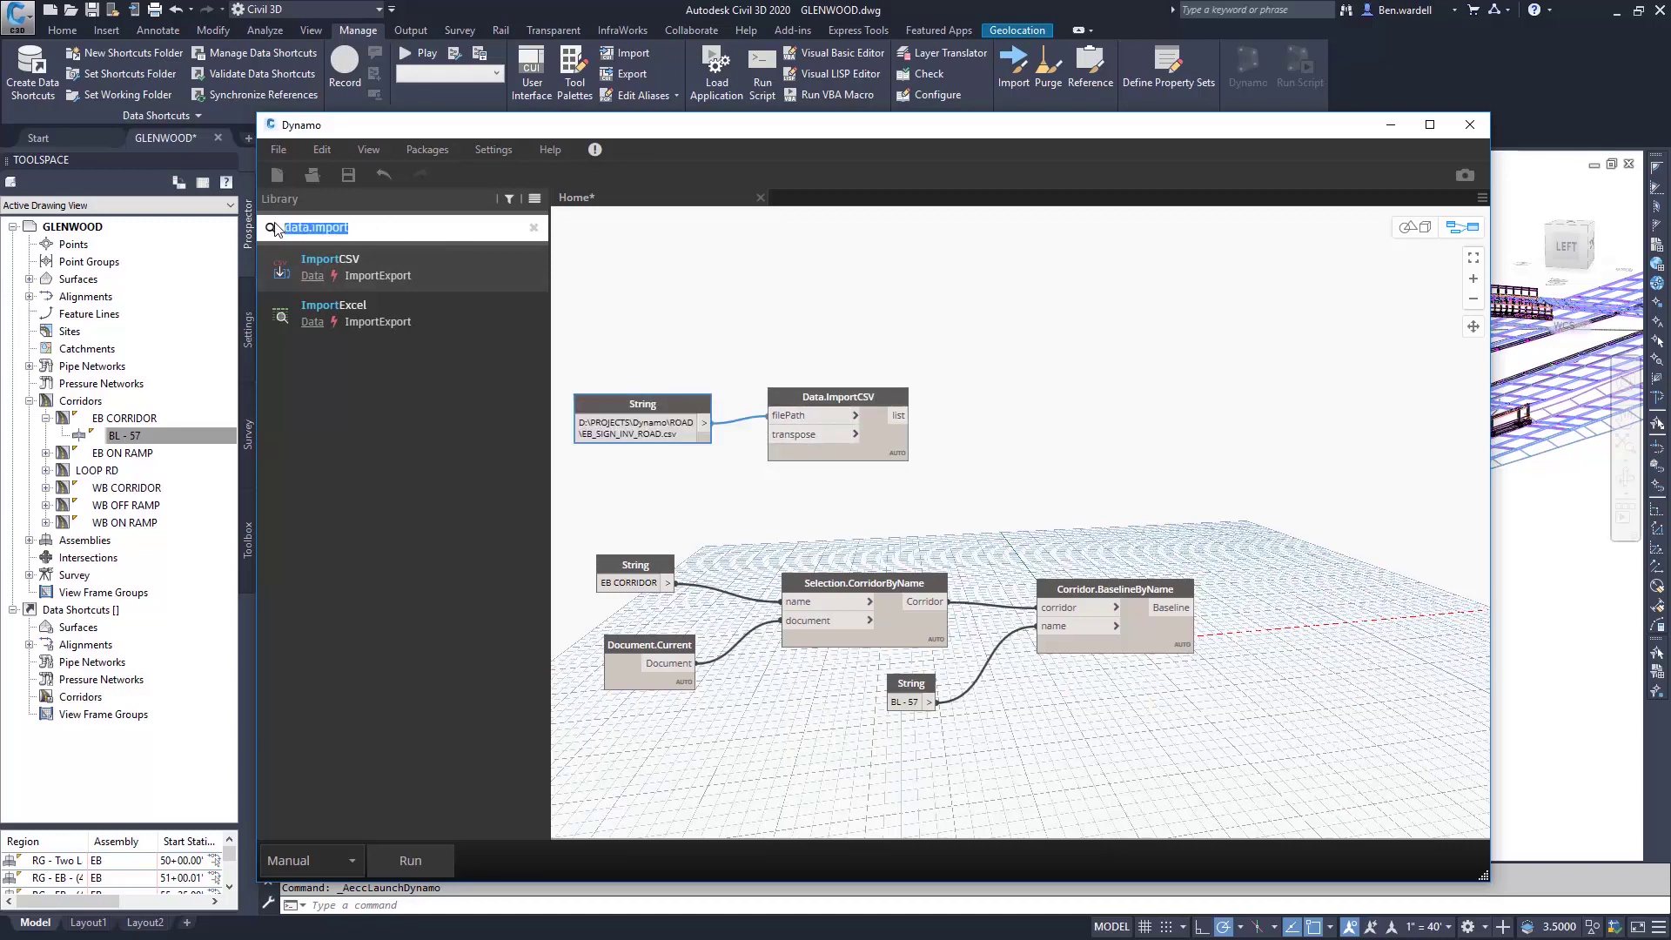
text(bool)
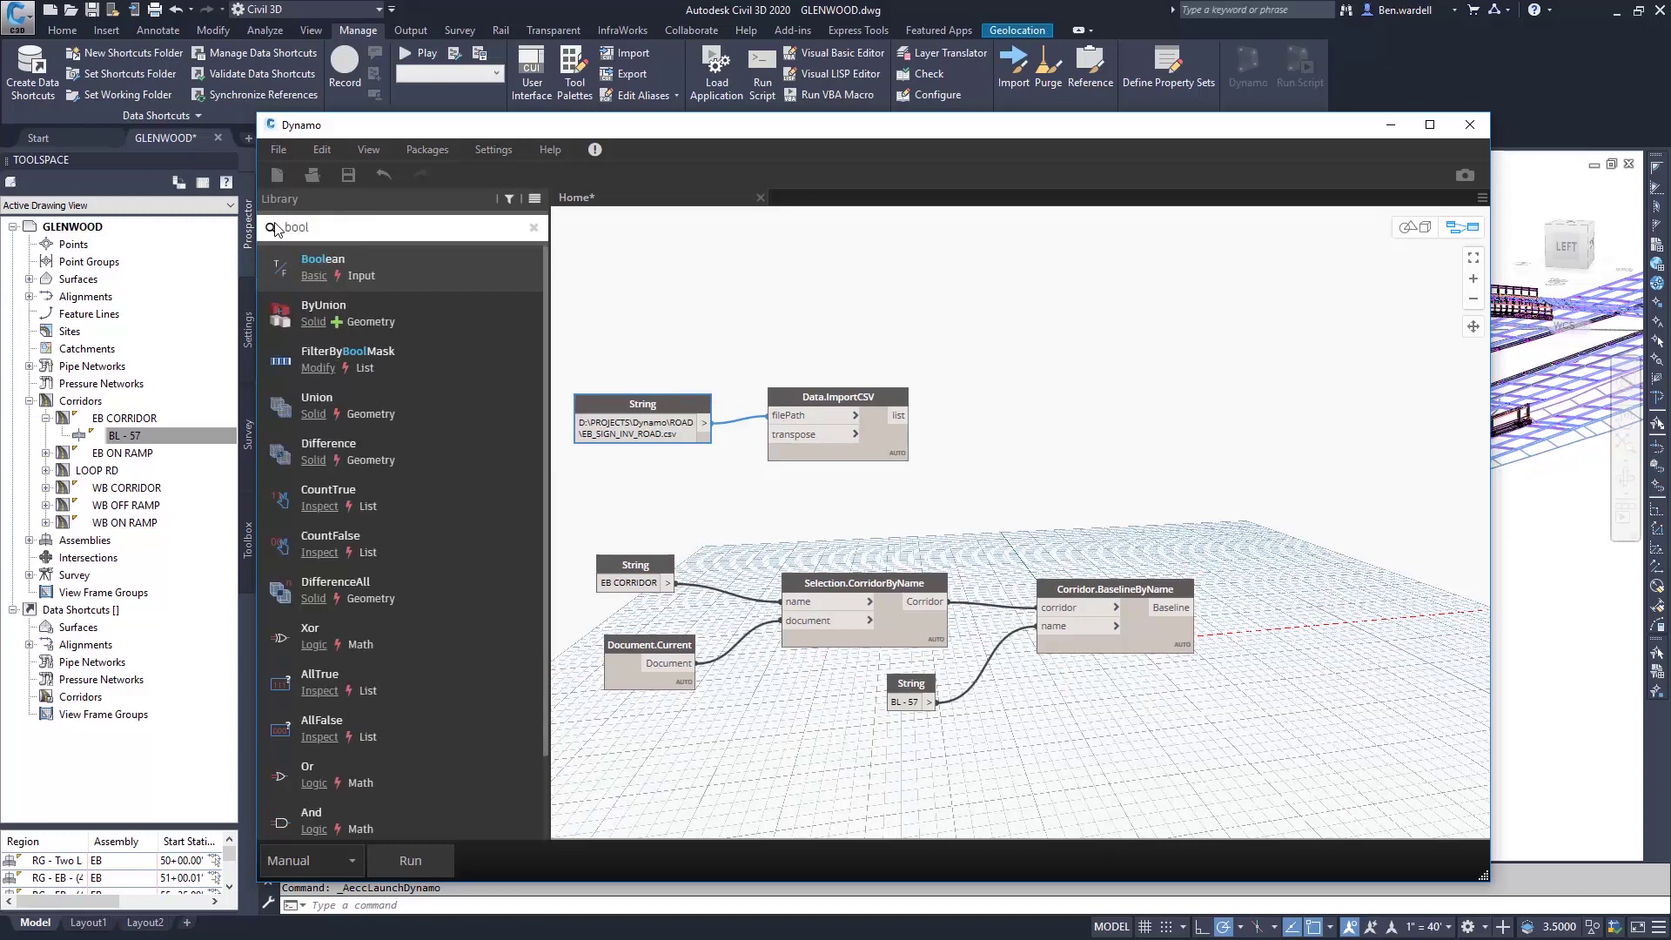
click(323, 263)
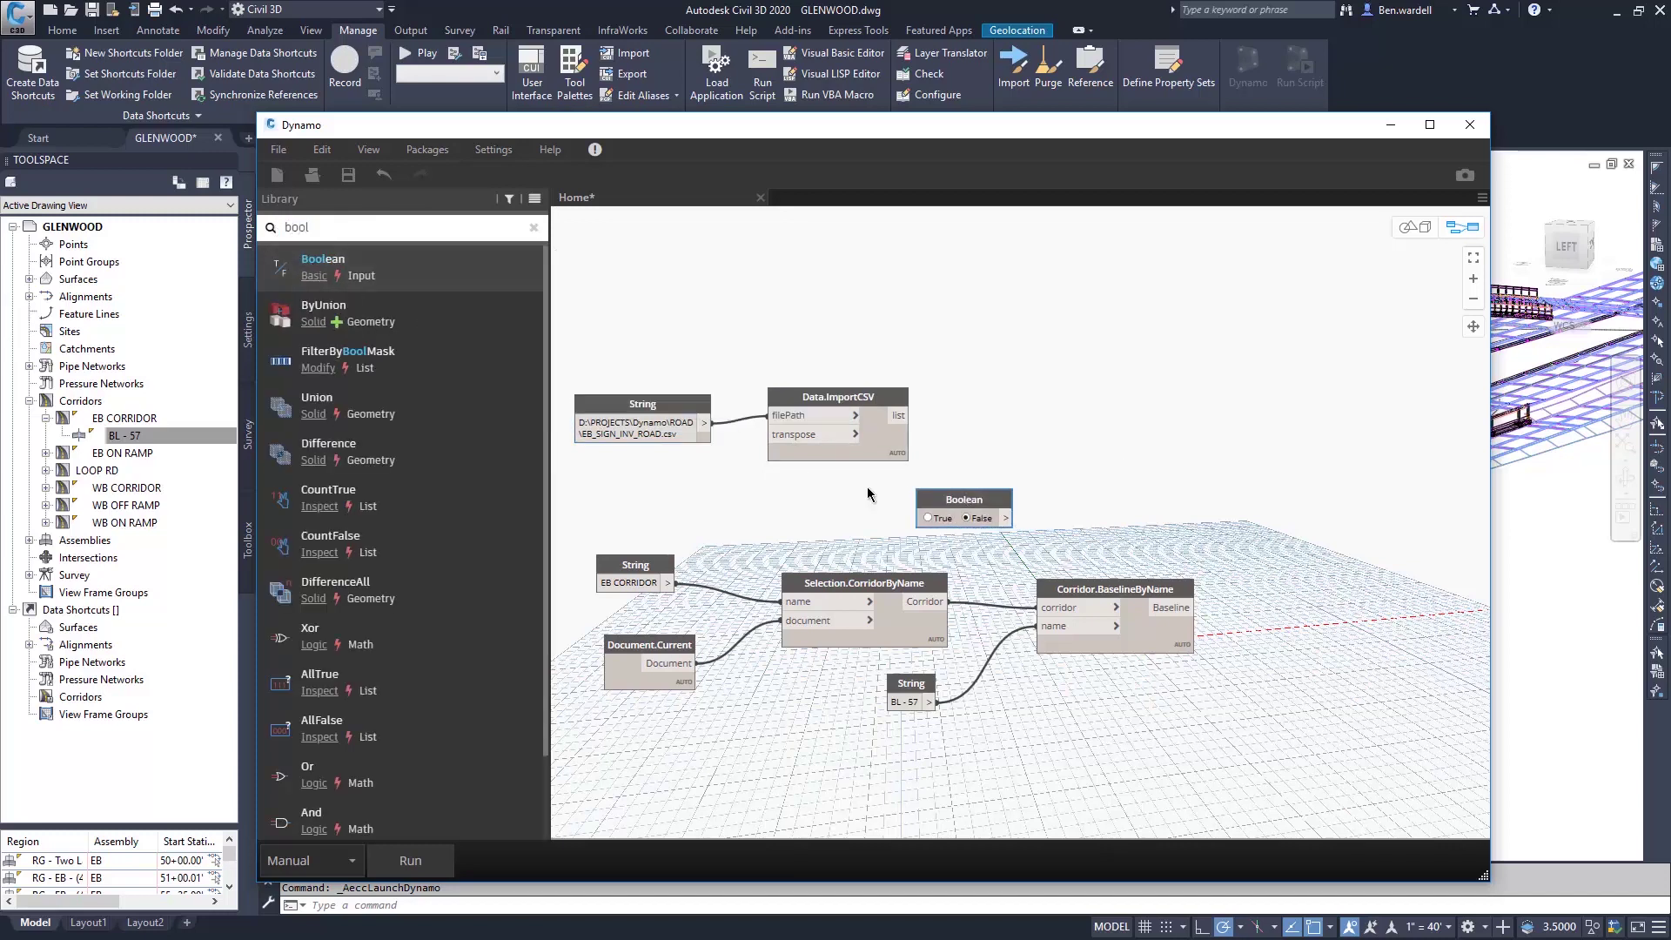
drag(1032, 500, 630, 474)
click(594, 493)
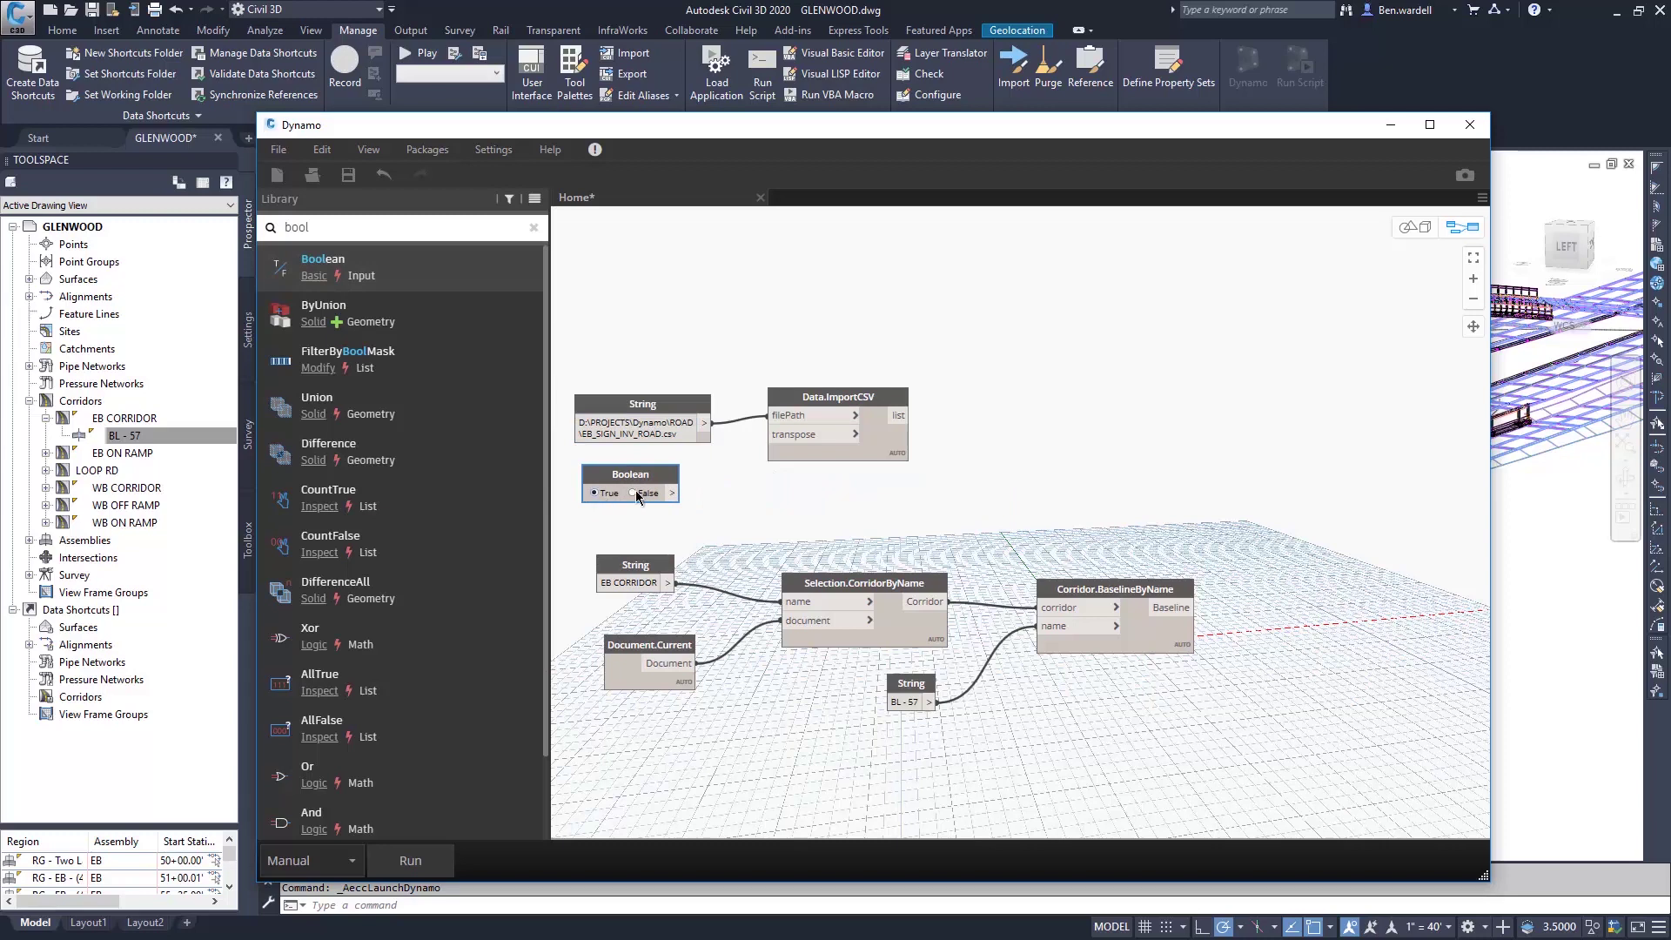
click(672, 493)
click(794, 435)
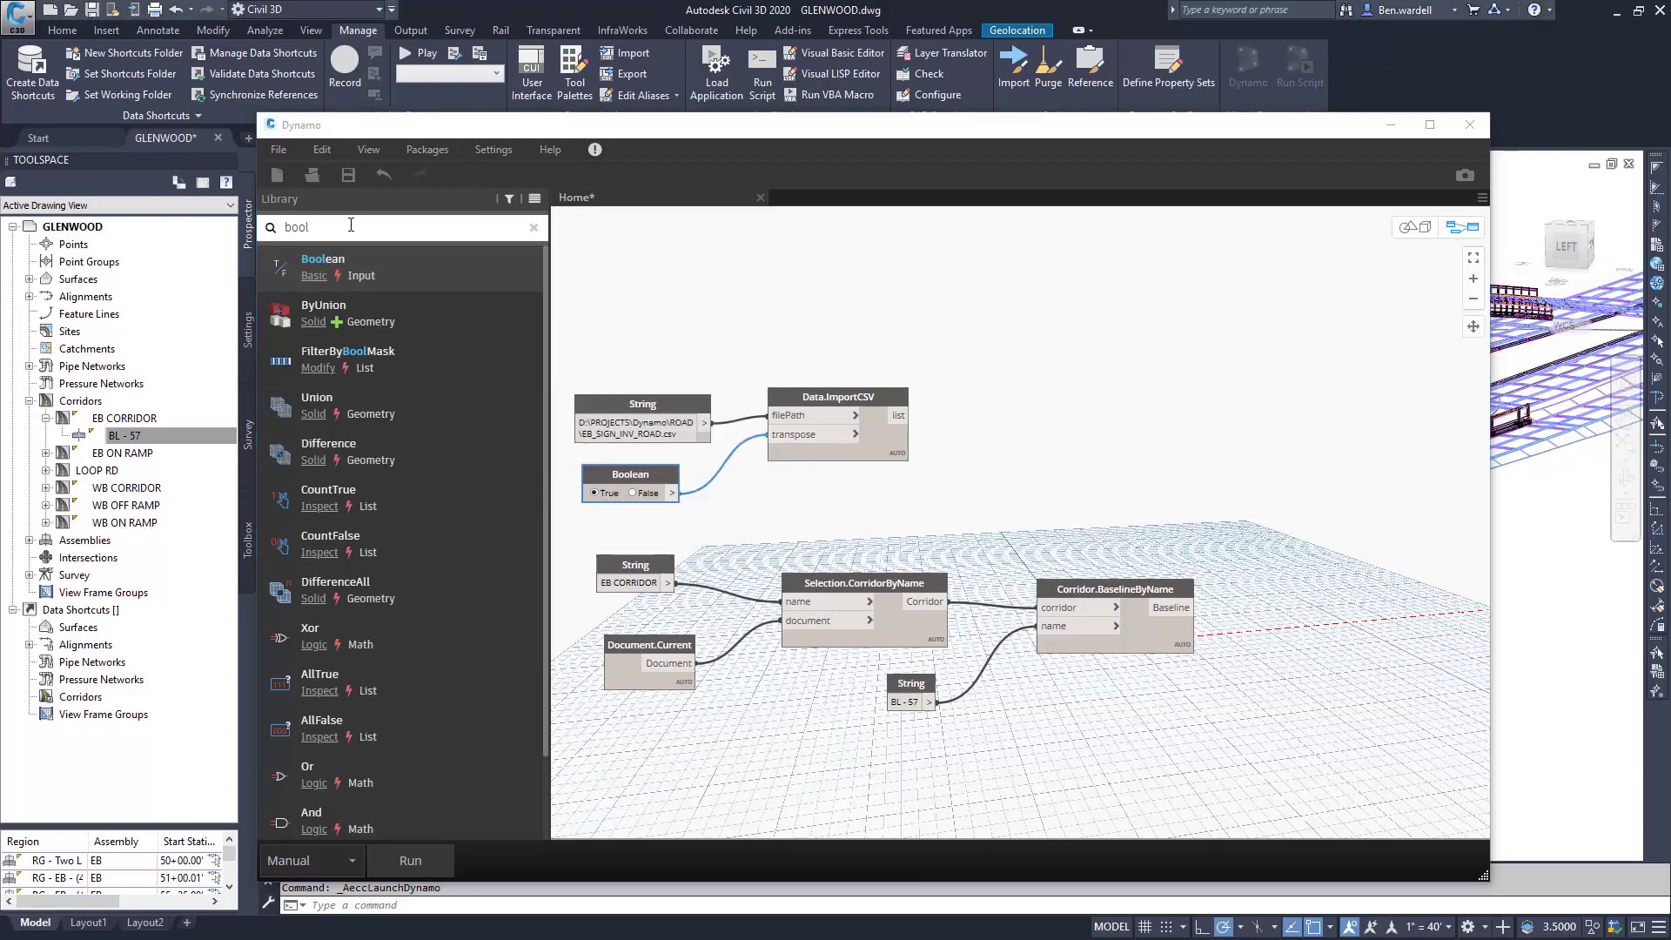
Place three List.GetItemAtIndex nodes, spread out to the right of the CSV import.
drag(351, 225, 264, 233)
text(Getitem)
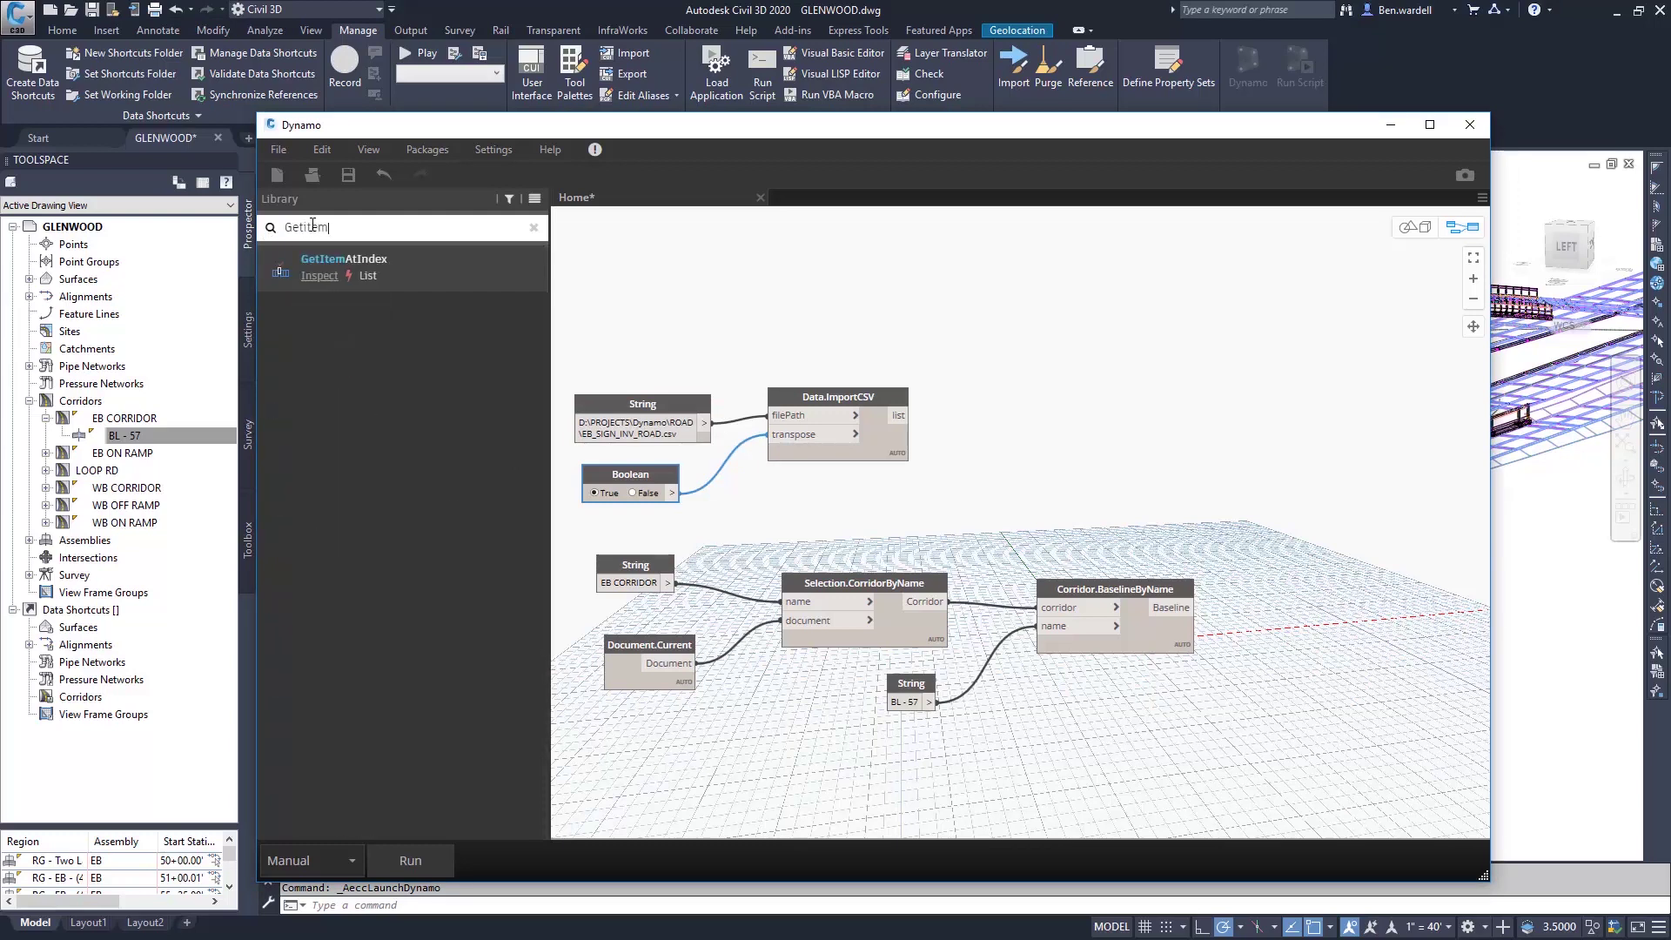
click(315, 263)
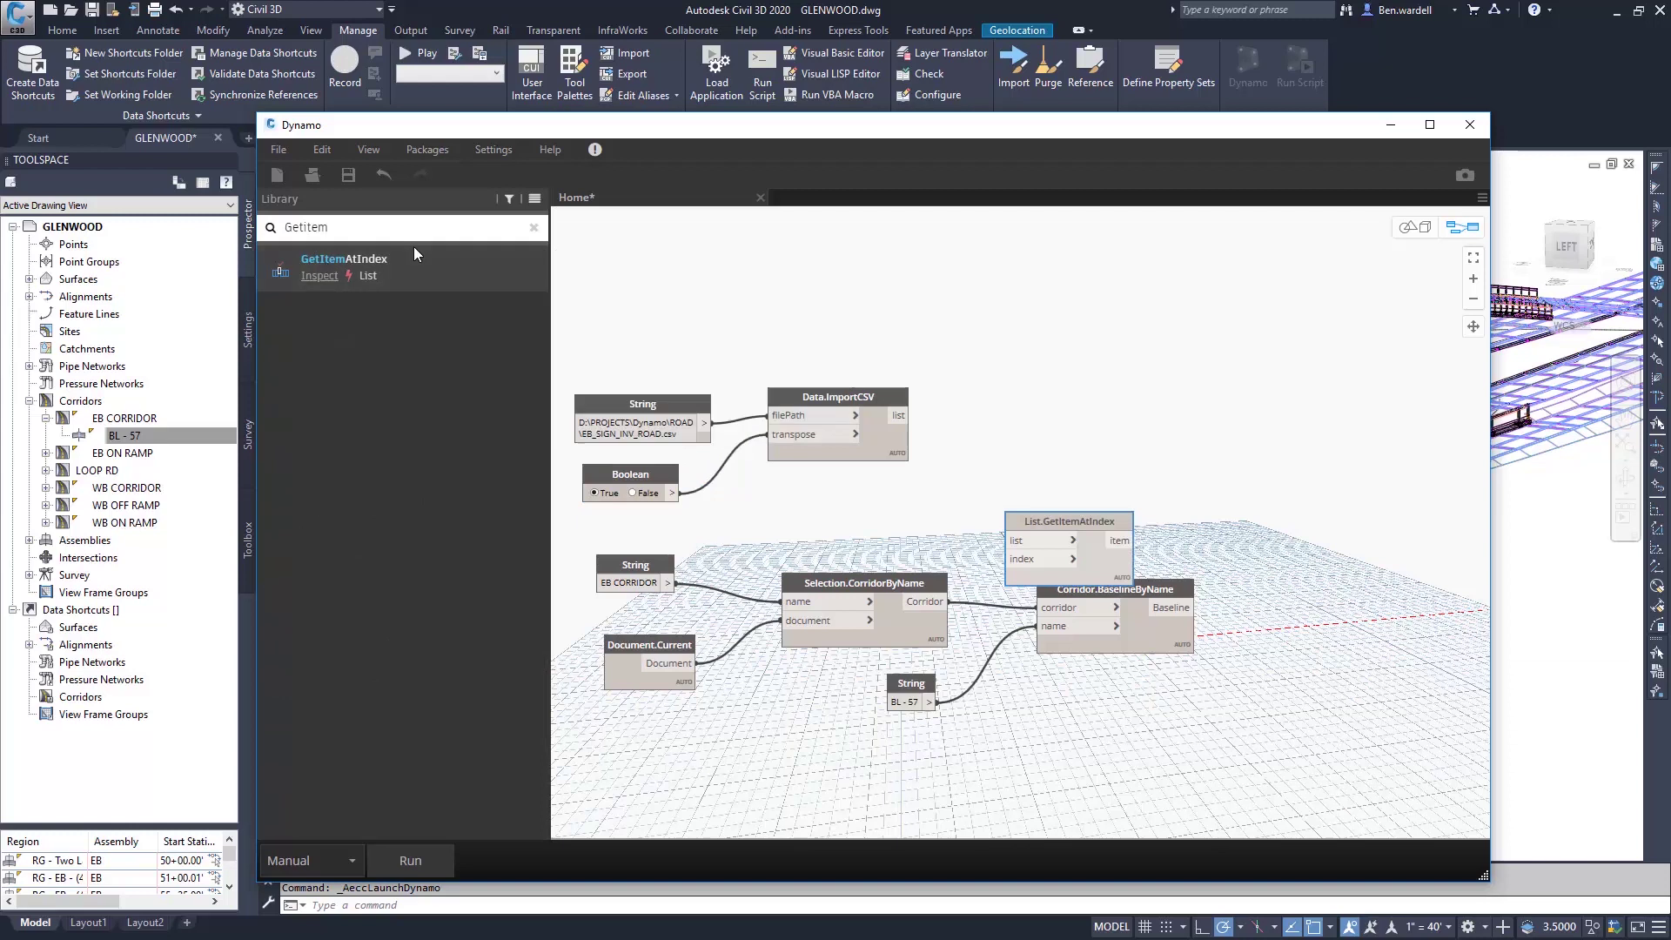
click(329, 263)
mouse_move(1074, 519)
mouse_down()
mouse_move(1126, 355)
mouse_move(1316, 338)
mouse_up()
drag(1122, 544, 1347, 443)
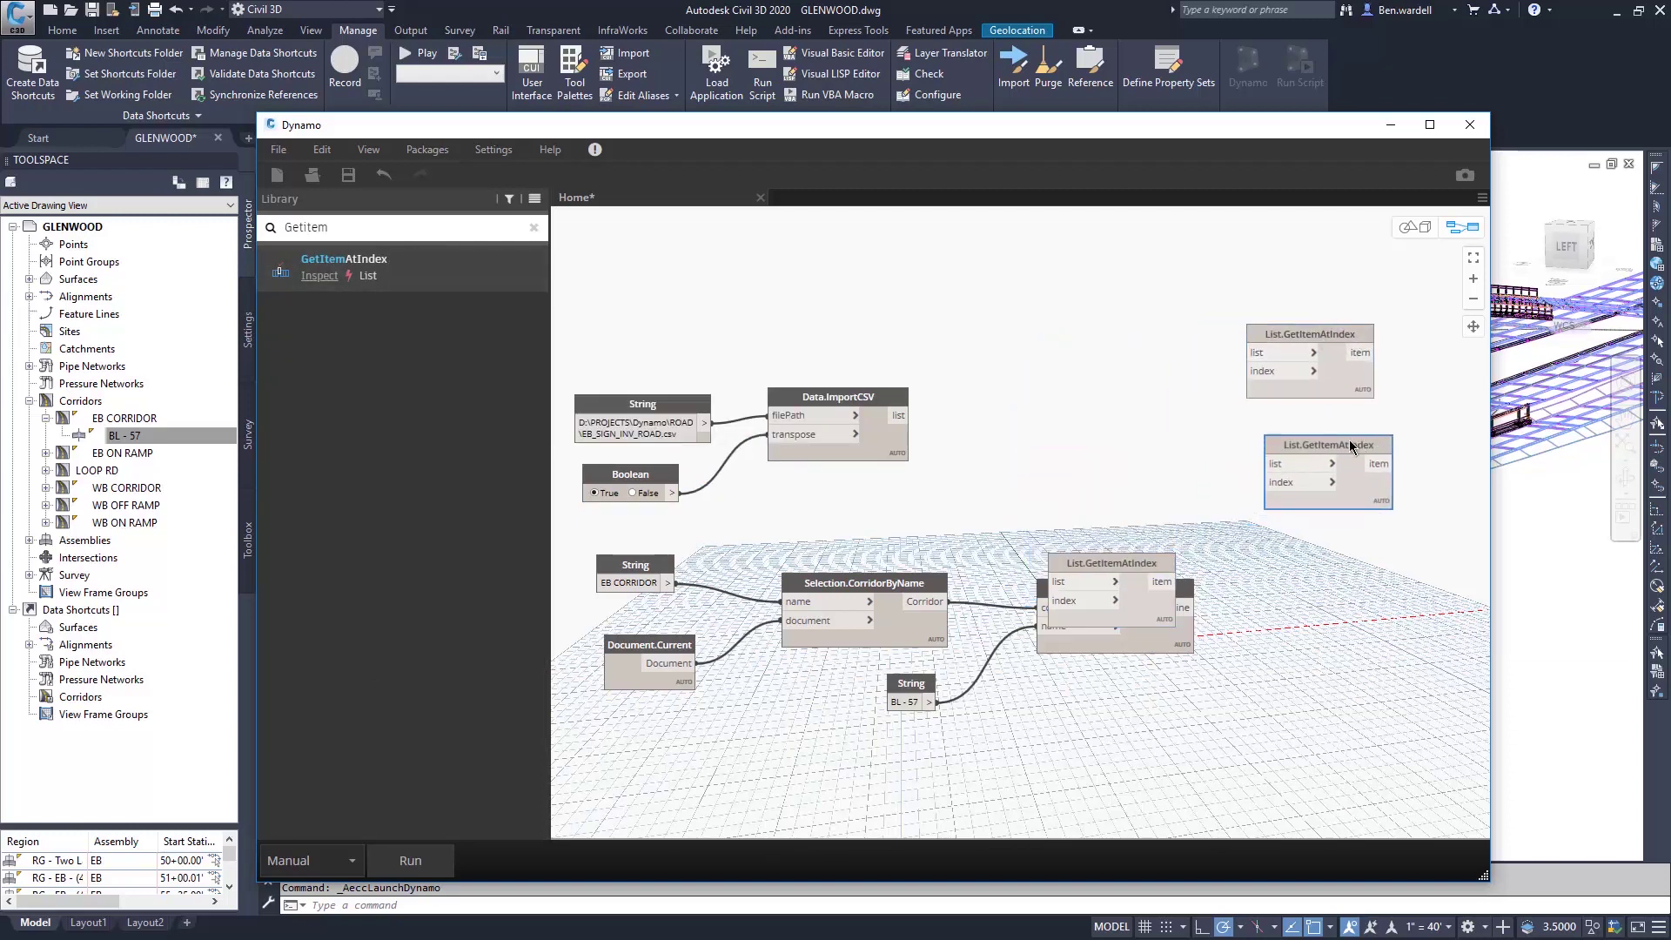
drag(1134, 564, 1342, 563)
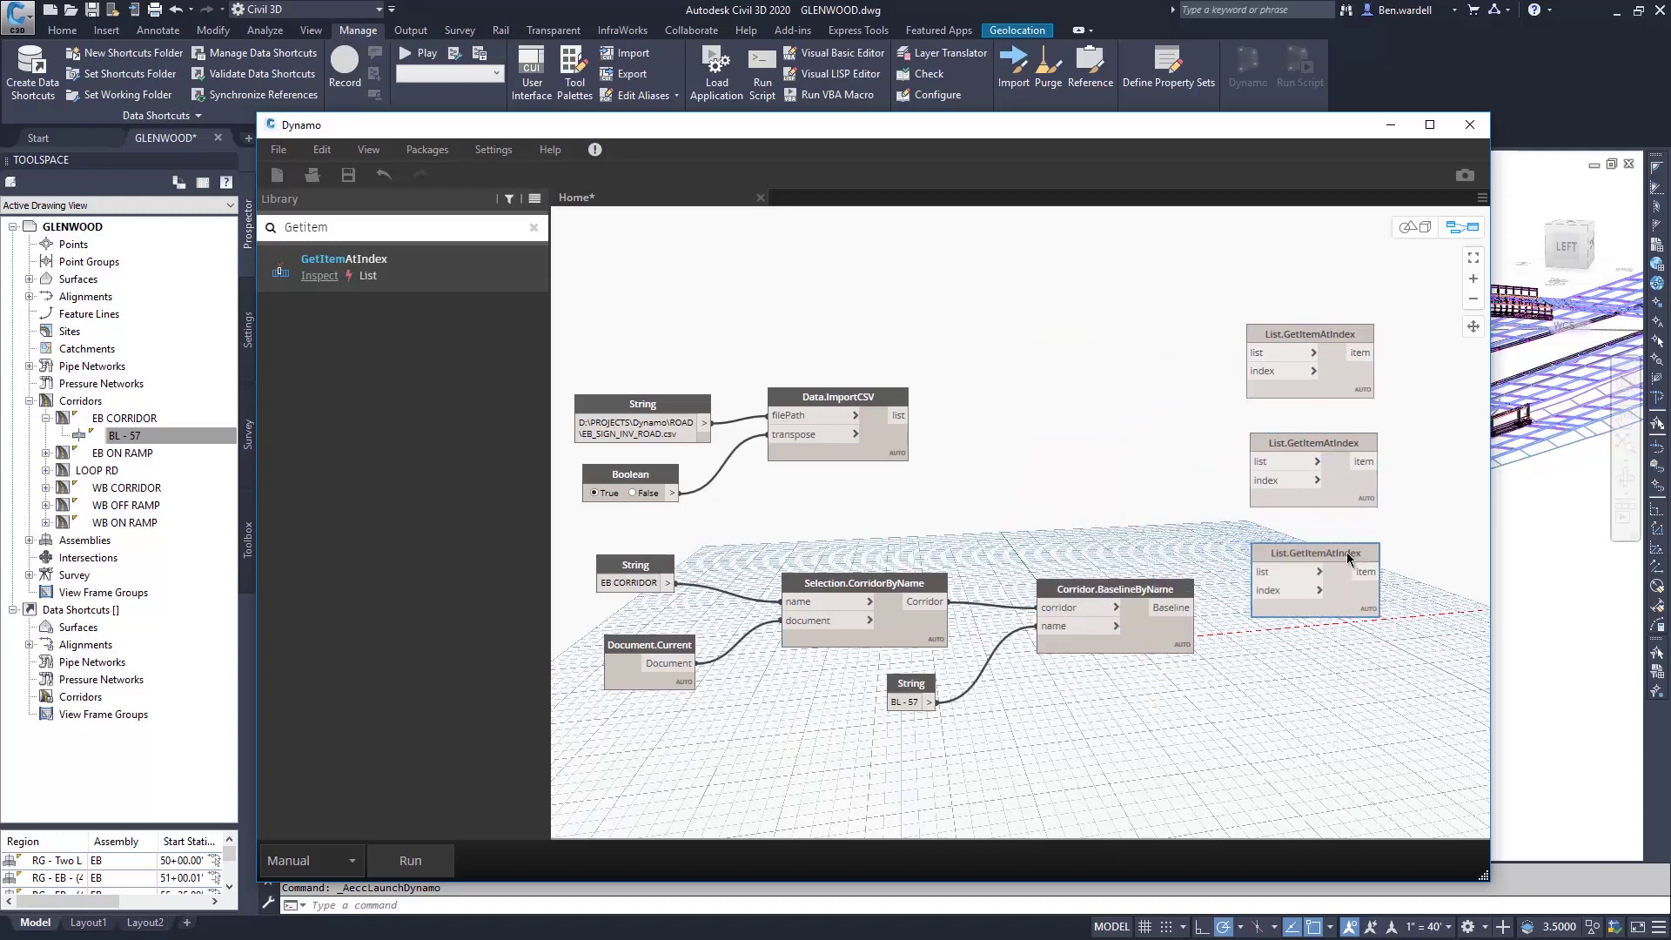
Wire Data.ImportCSV's list output into each GetItemAtIndex list input.
click(903, 424)
click(1250, 353)
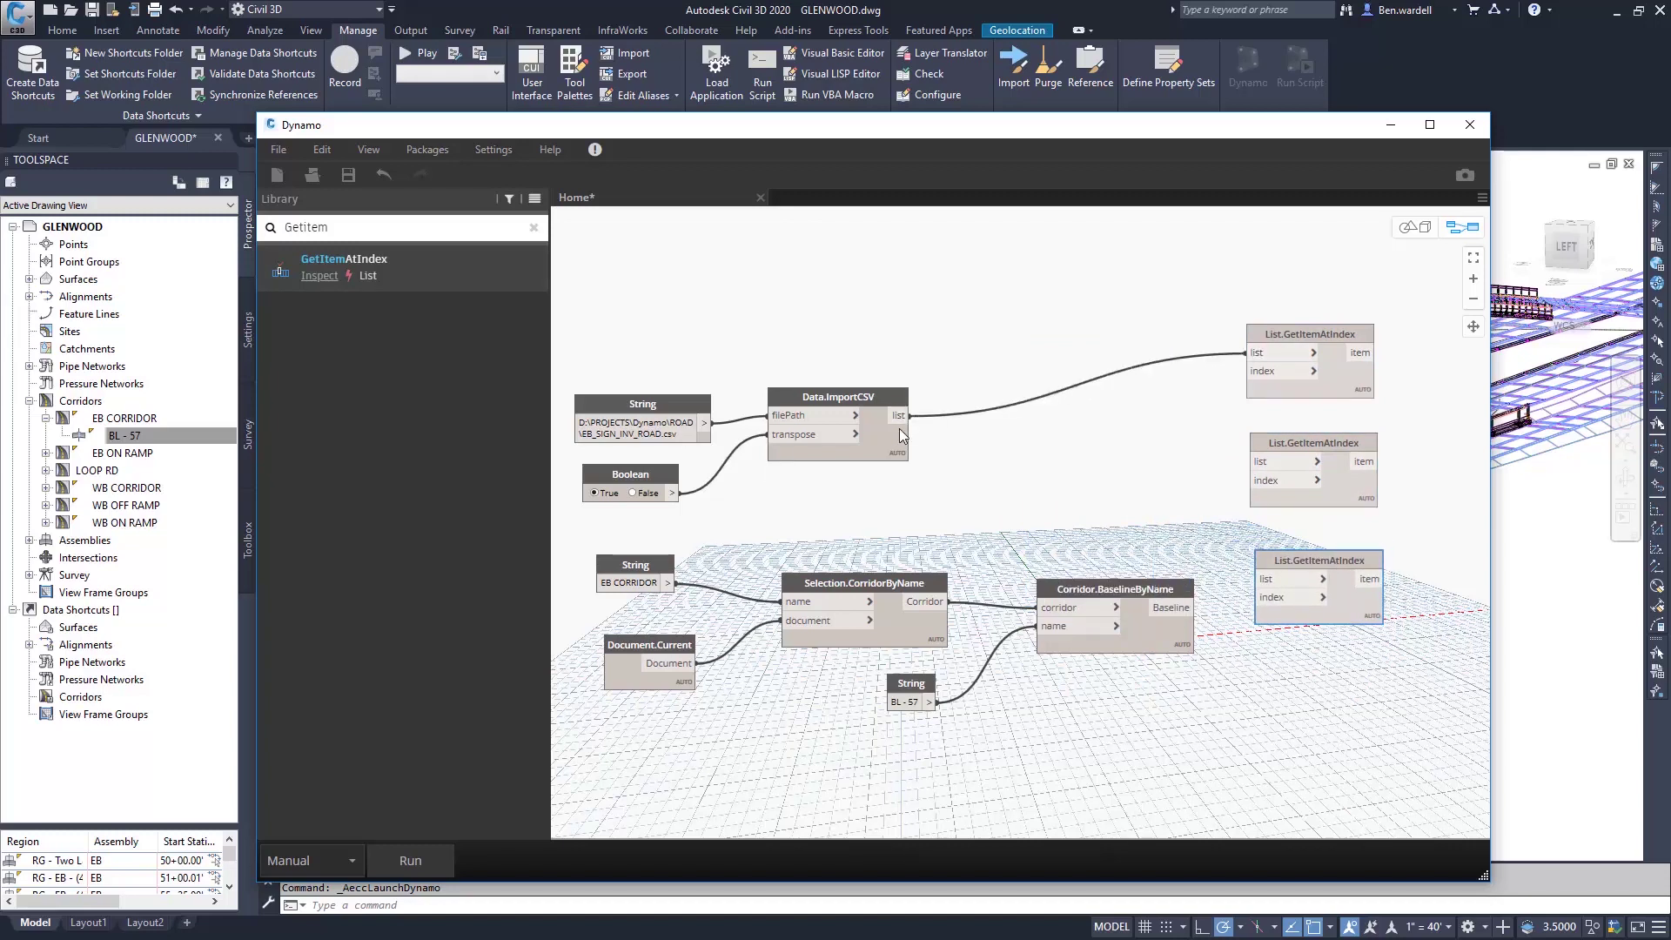
click(906, 422)
click(1229, 470)
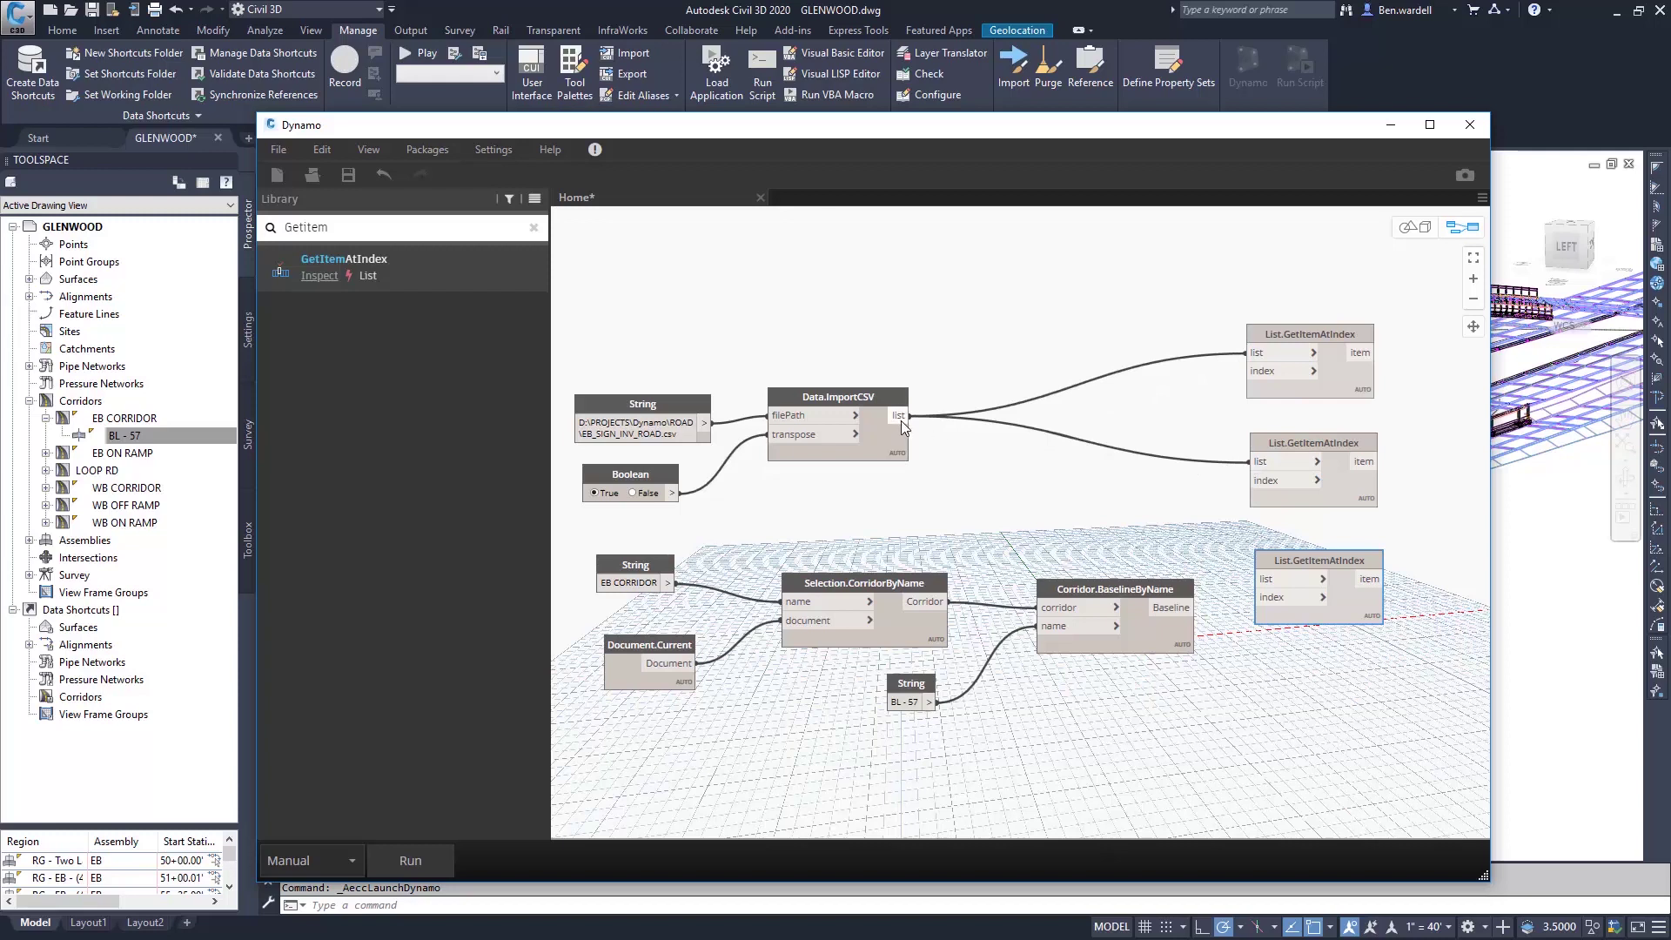
drag(900, 416, 1252, 579)
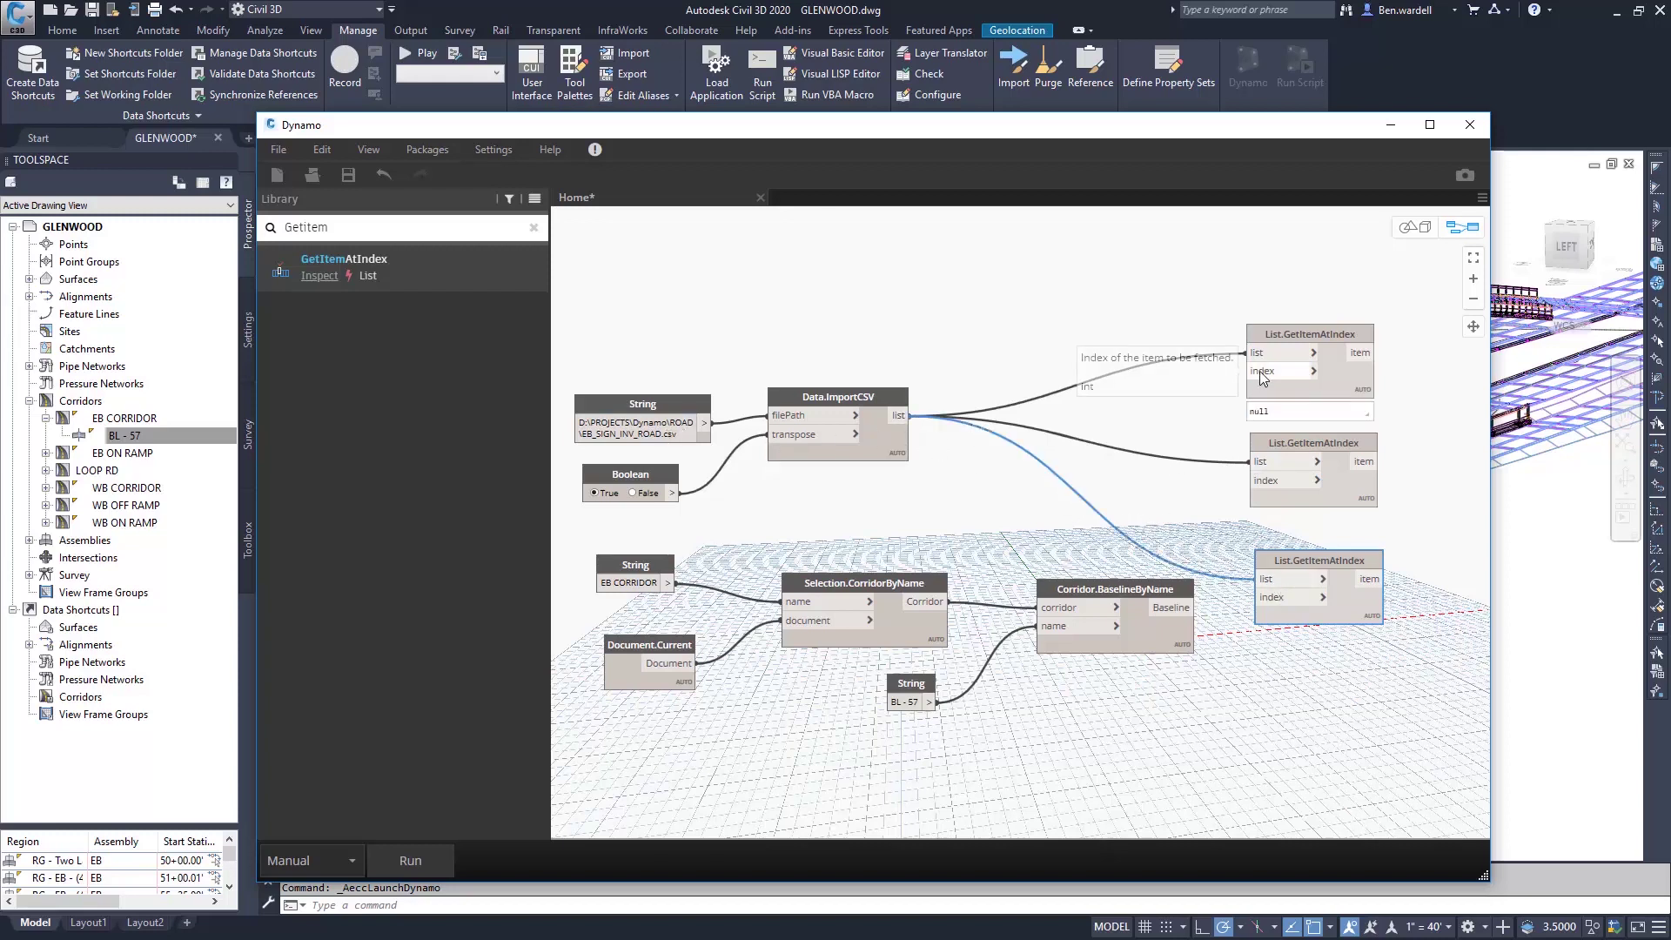
Create Code Blocks 0, 1 and 2 and wire them to the three GetItemAtIndex index inputs.
double_click(1097, 402)
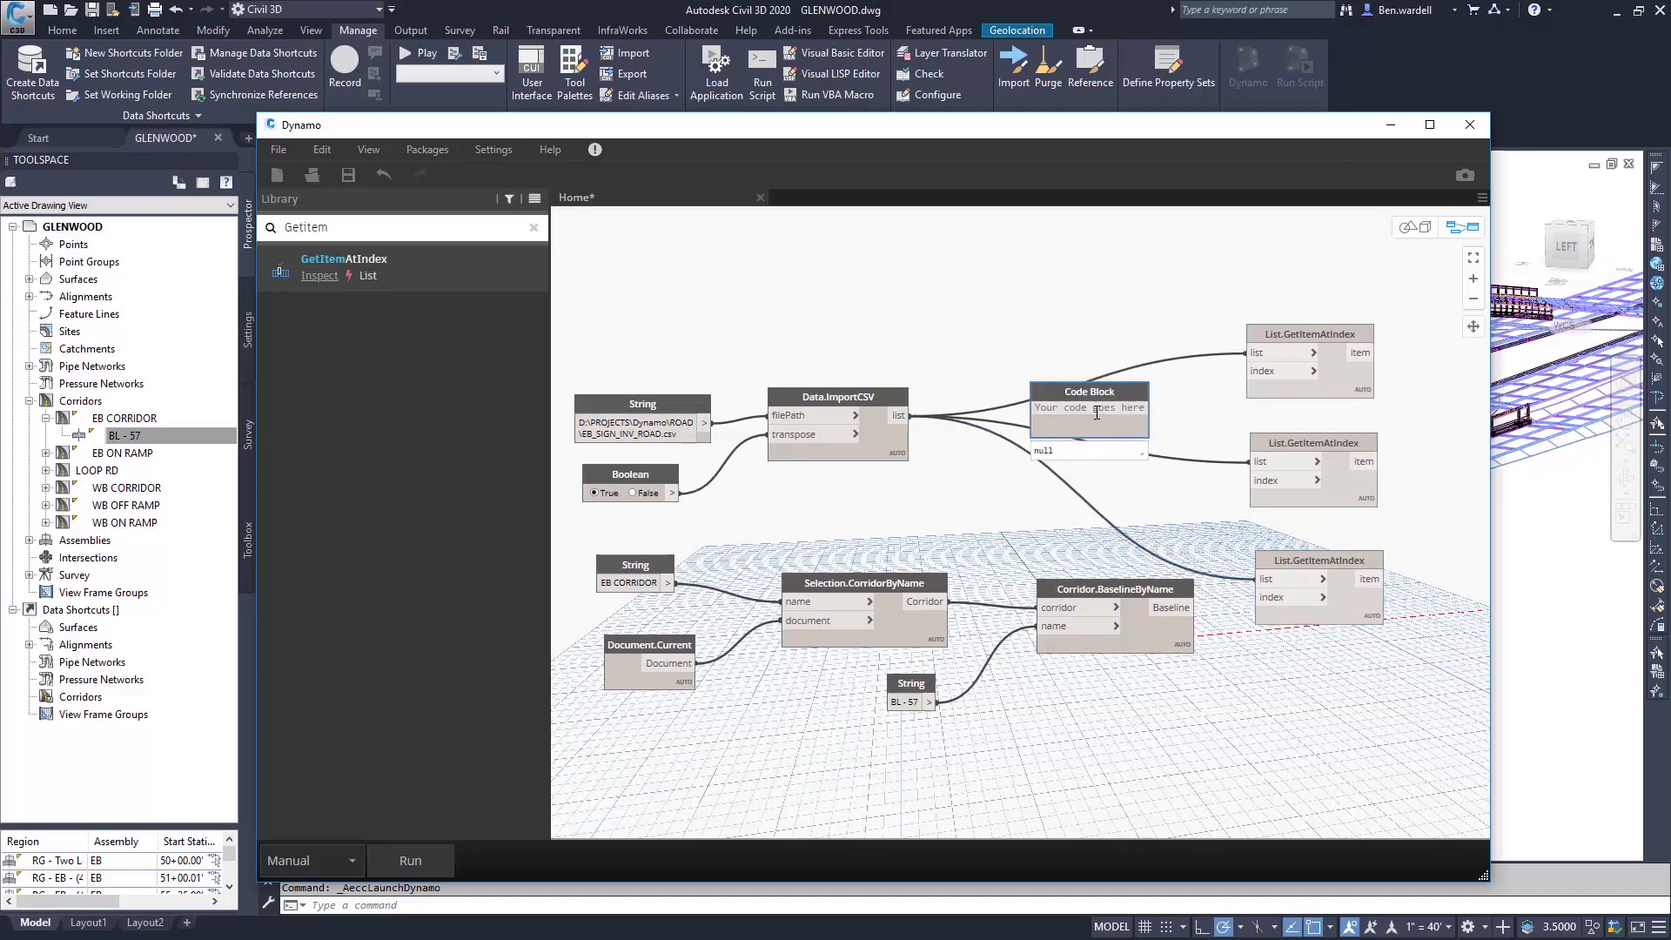
text(0;)
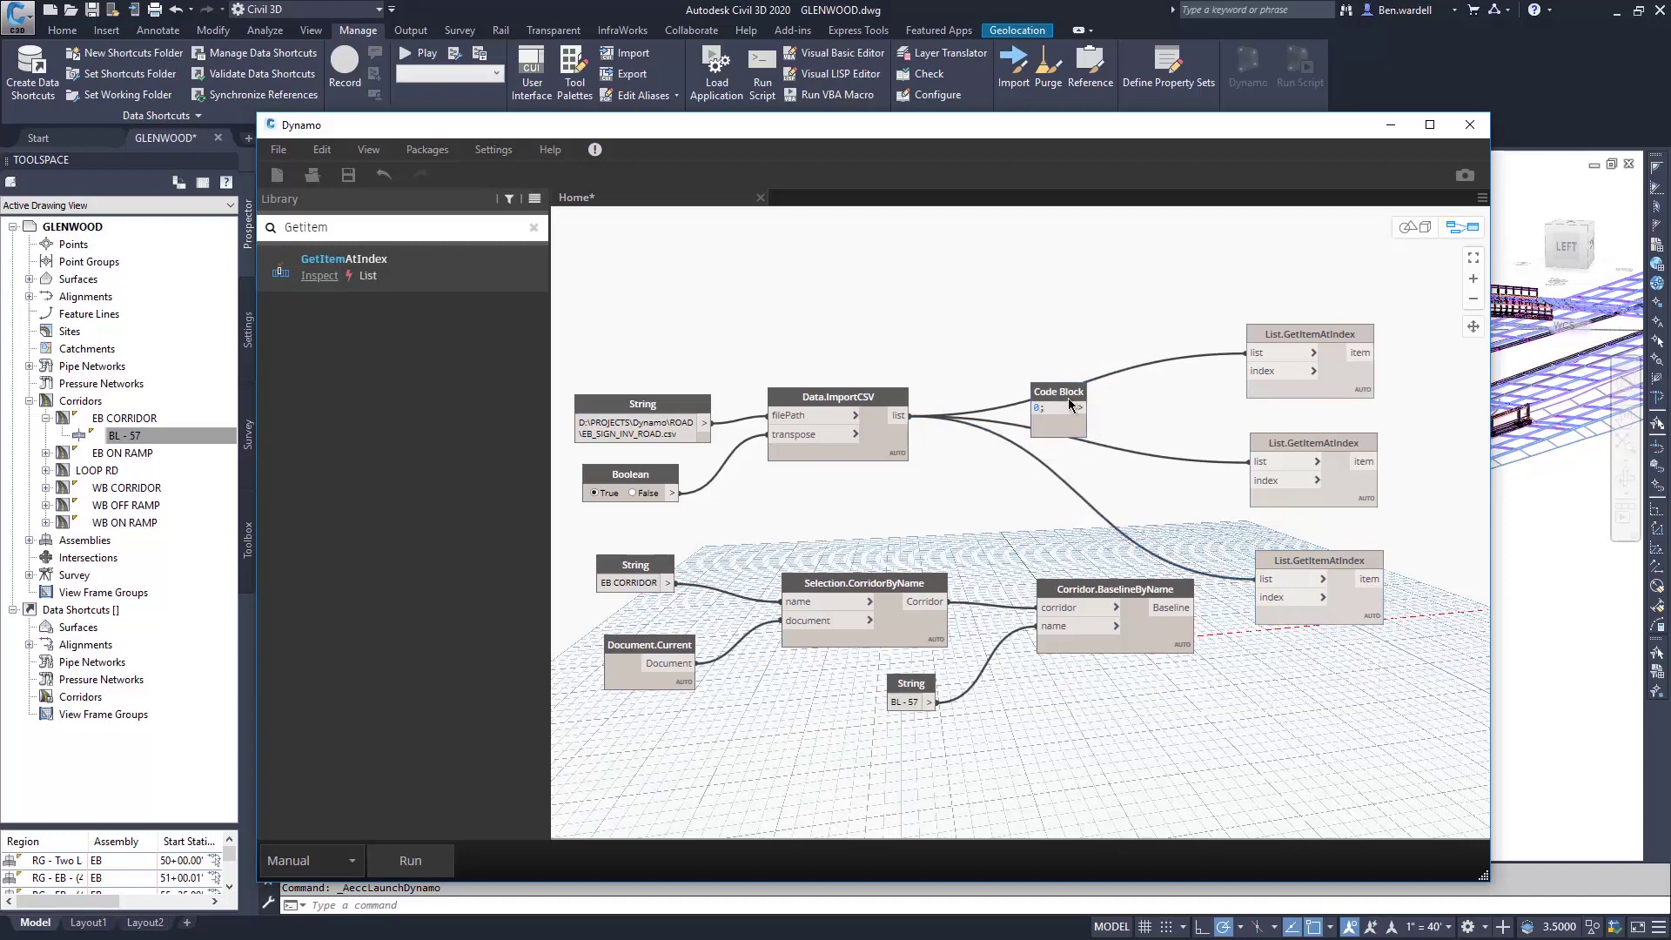
drag(1065, 395, 1251, 371)
double_click(1172, 489)
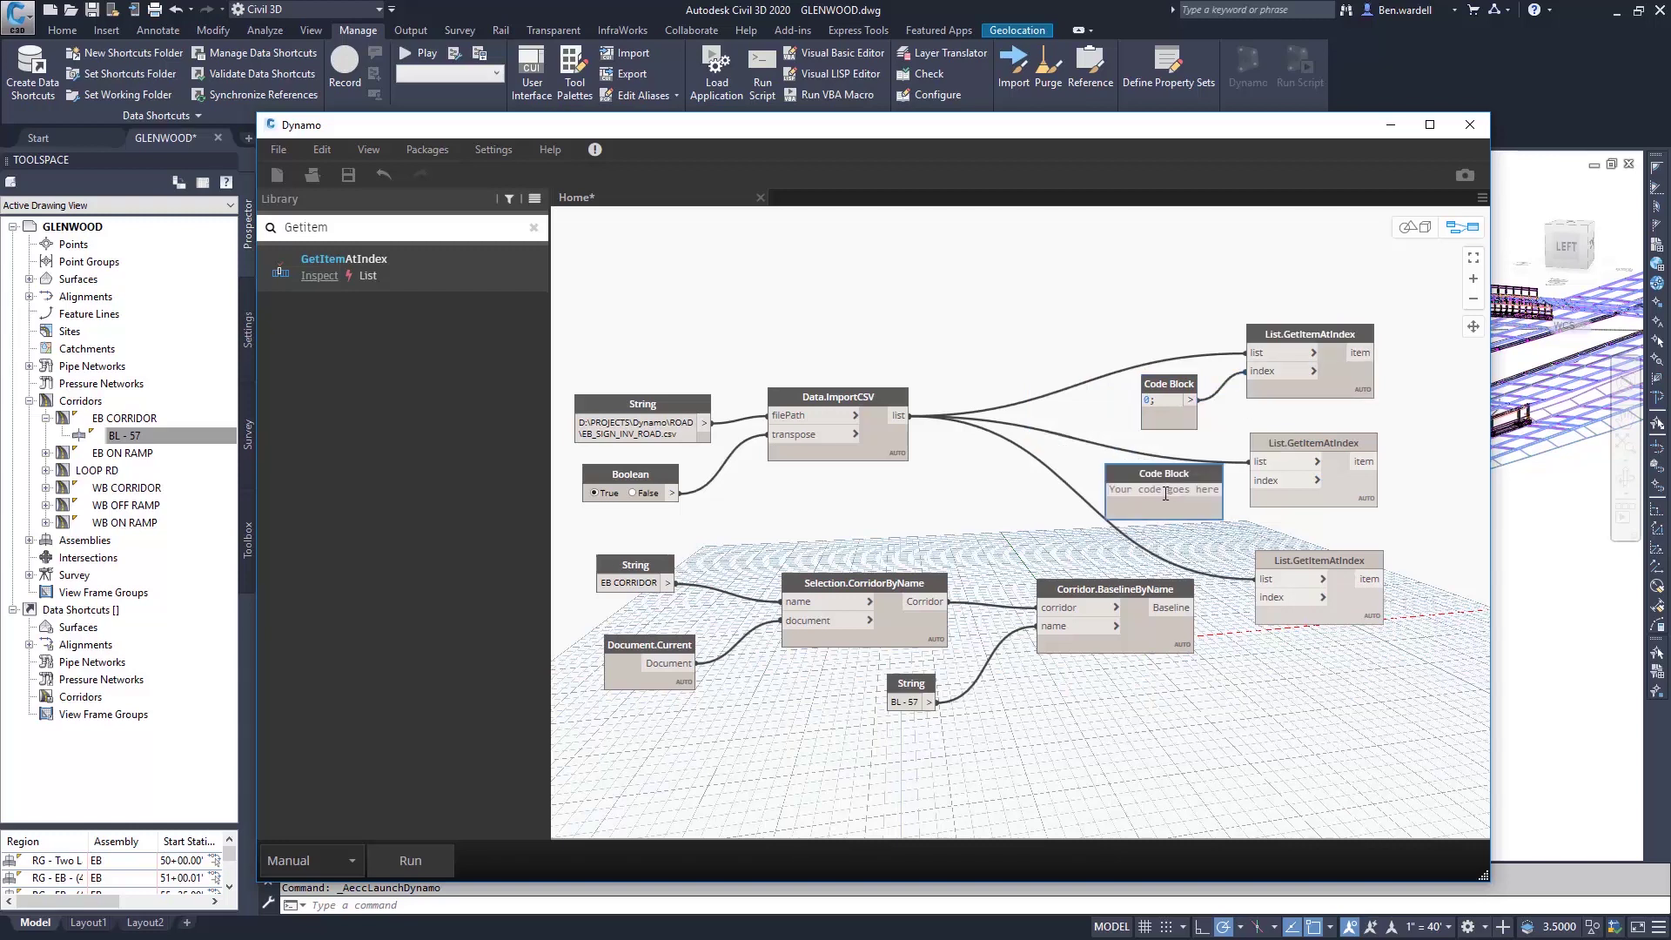
text(1;)
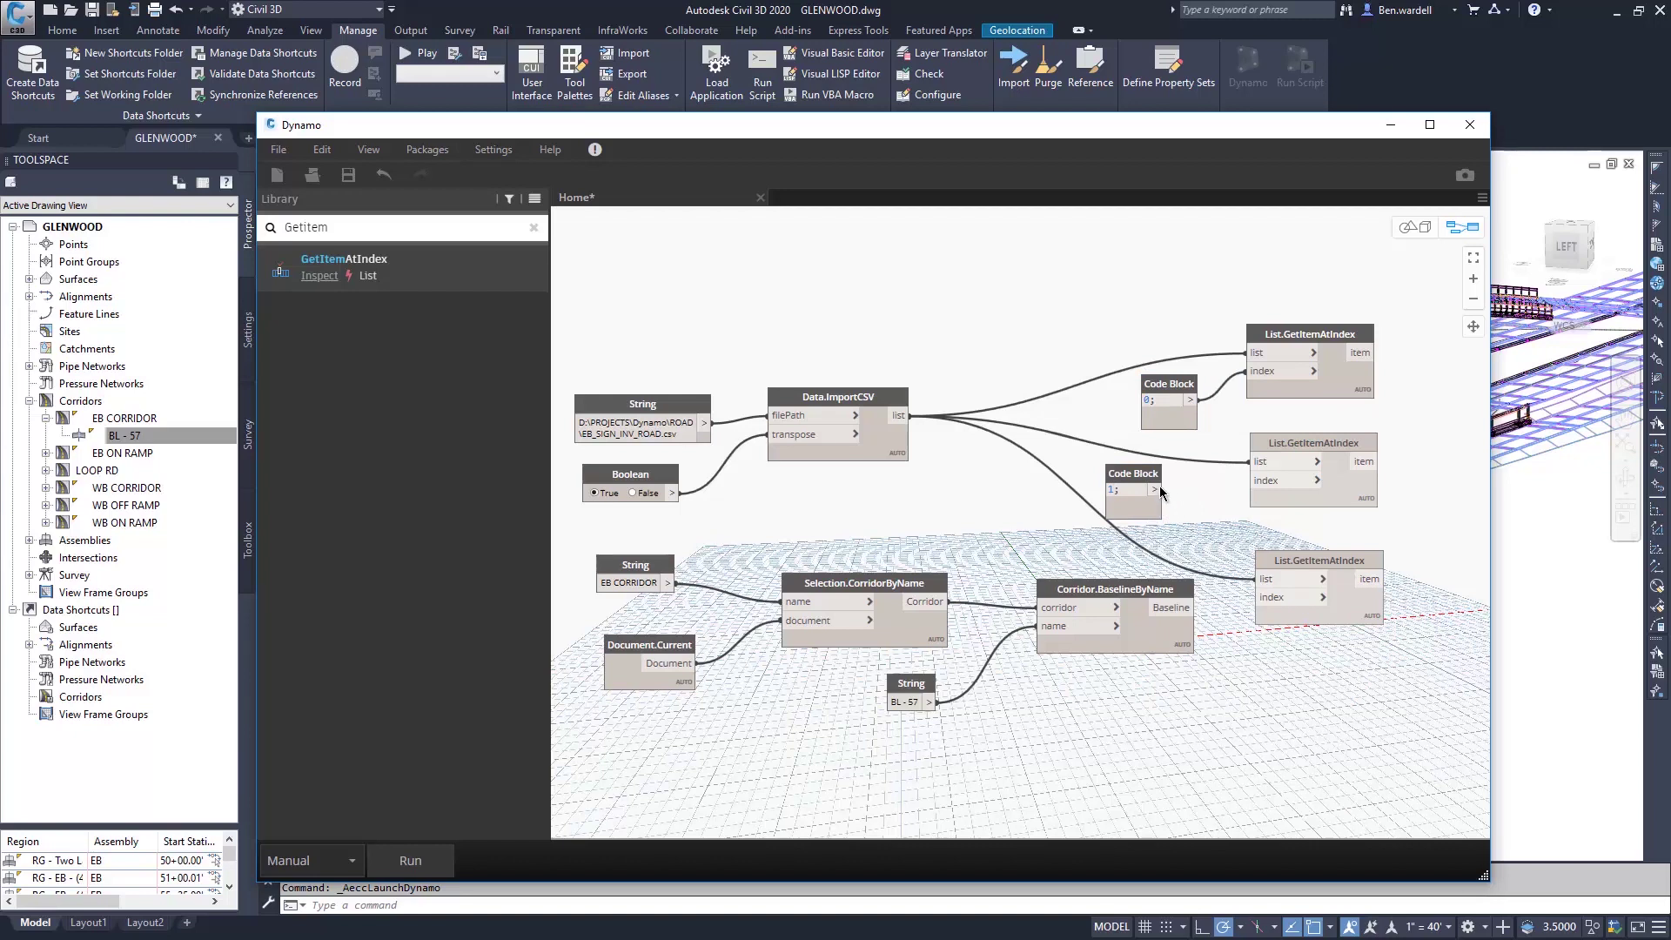
drag(1155, 490, 1250, 480)
drag(1136, 477, 1177, 484)
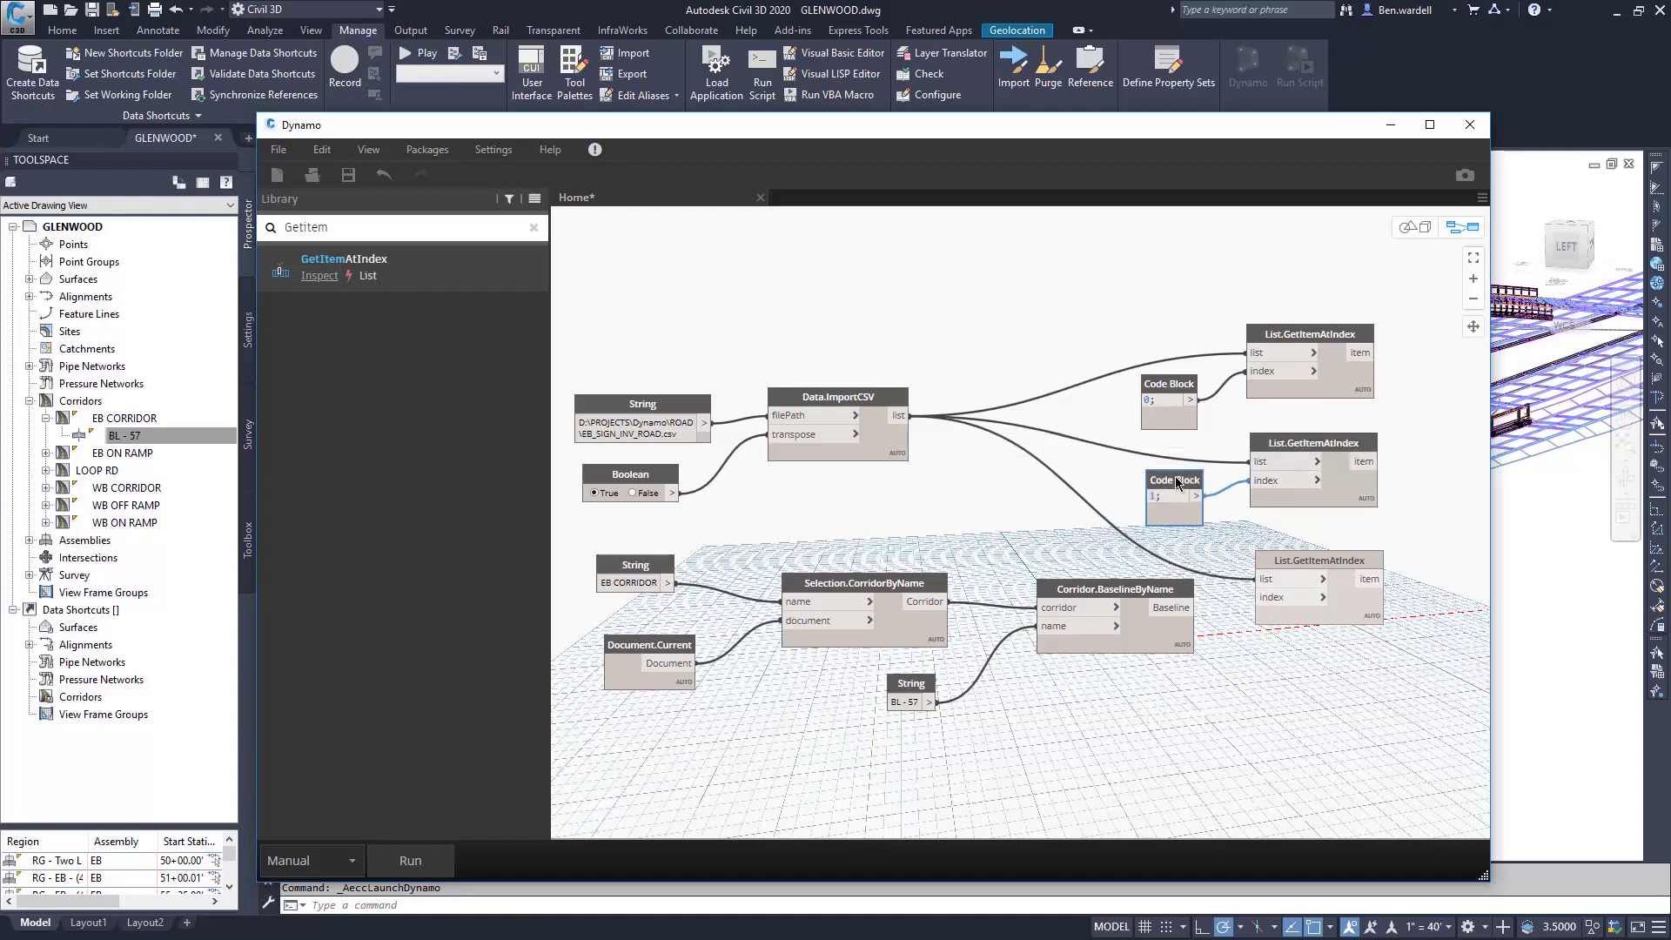
double_click(1201, 677)
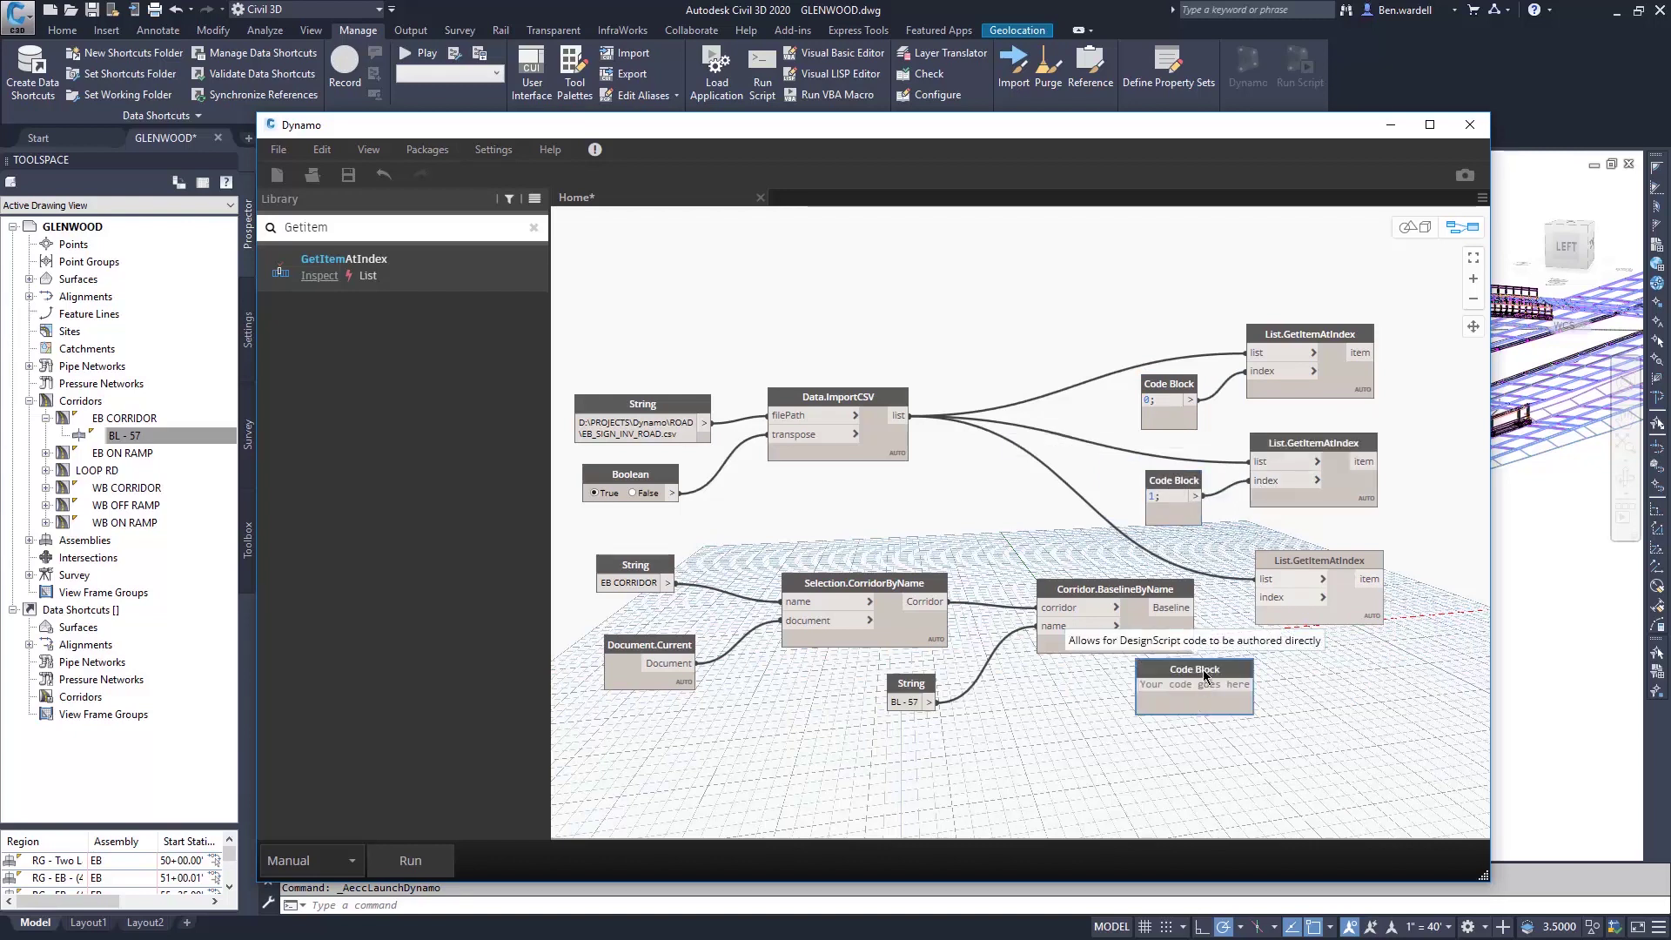
text(2;)
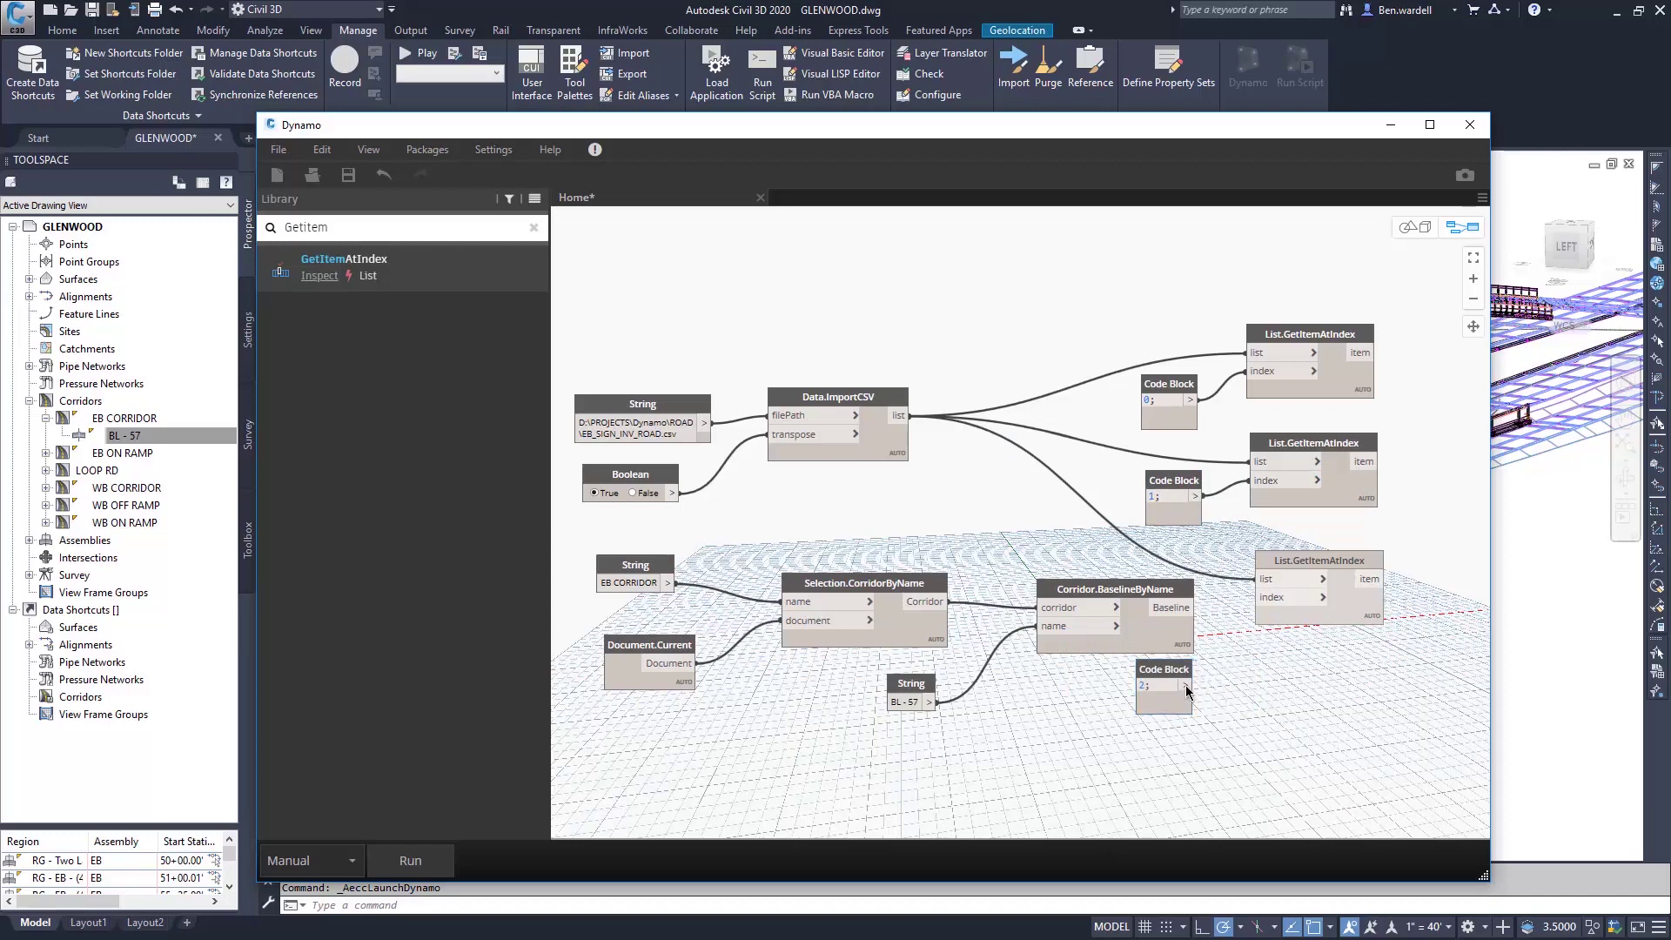
drag(1185, 685, 1269, 620)
click(1272, 606)
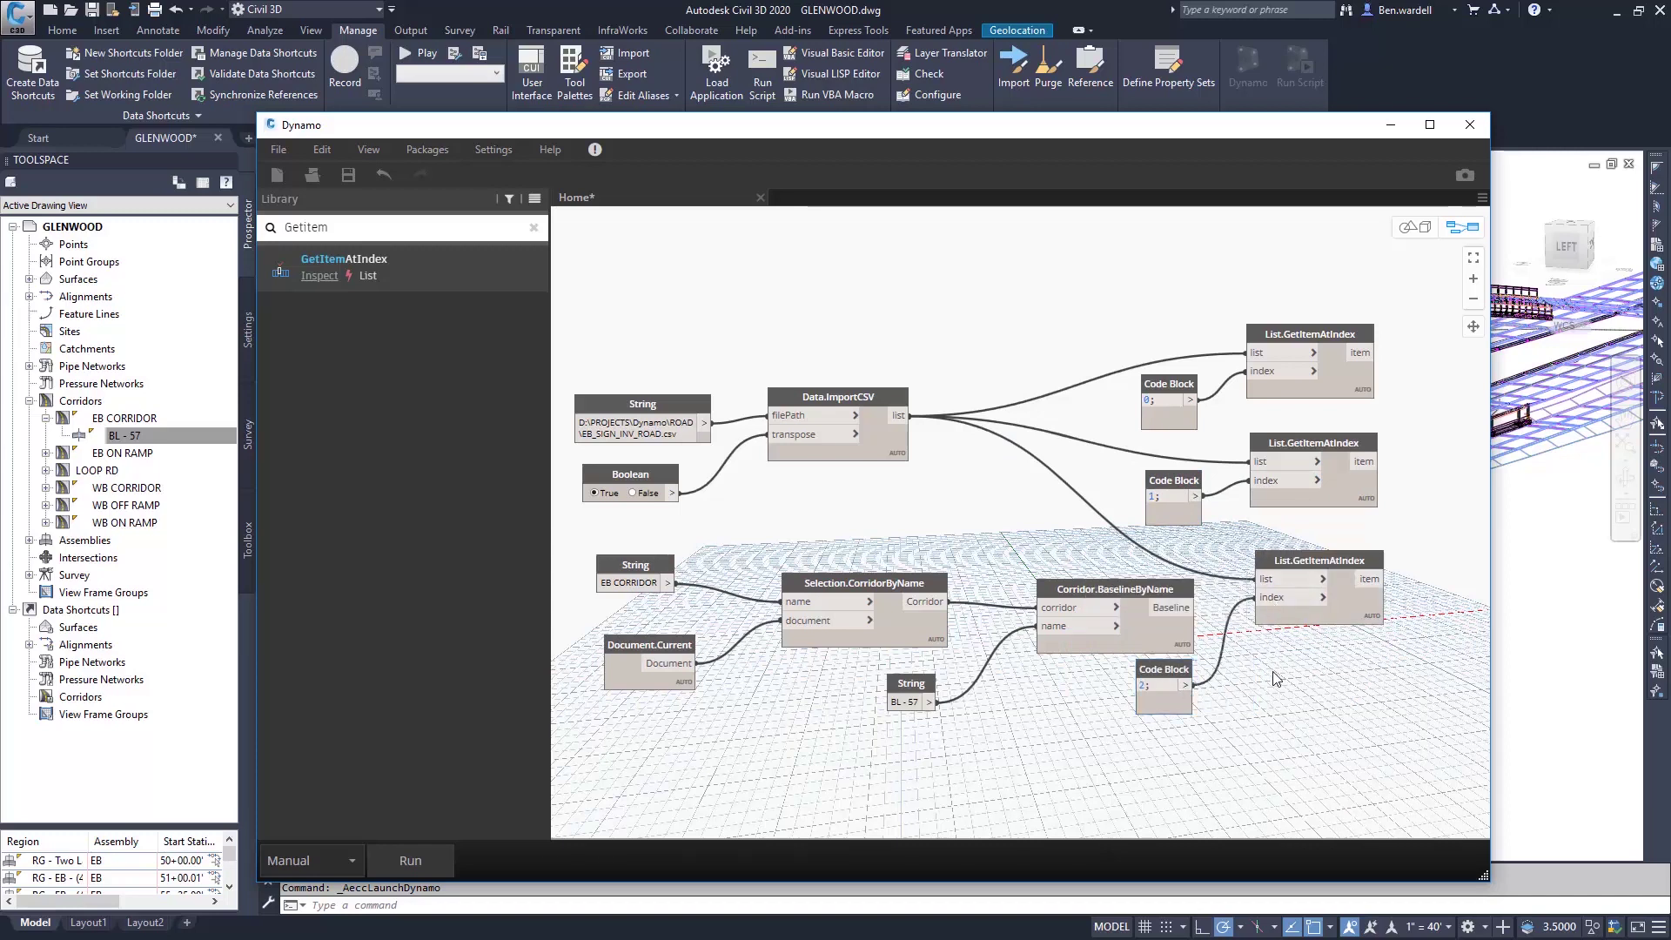
Arrange the GetItemAtIndex nodes in a neat stack with their index Code Blocks beside them.
scroll(1263, 677, down, 1)
middle_drag(1264, 677, 1079, 690)
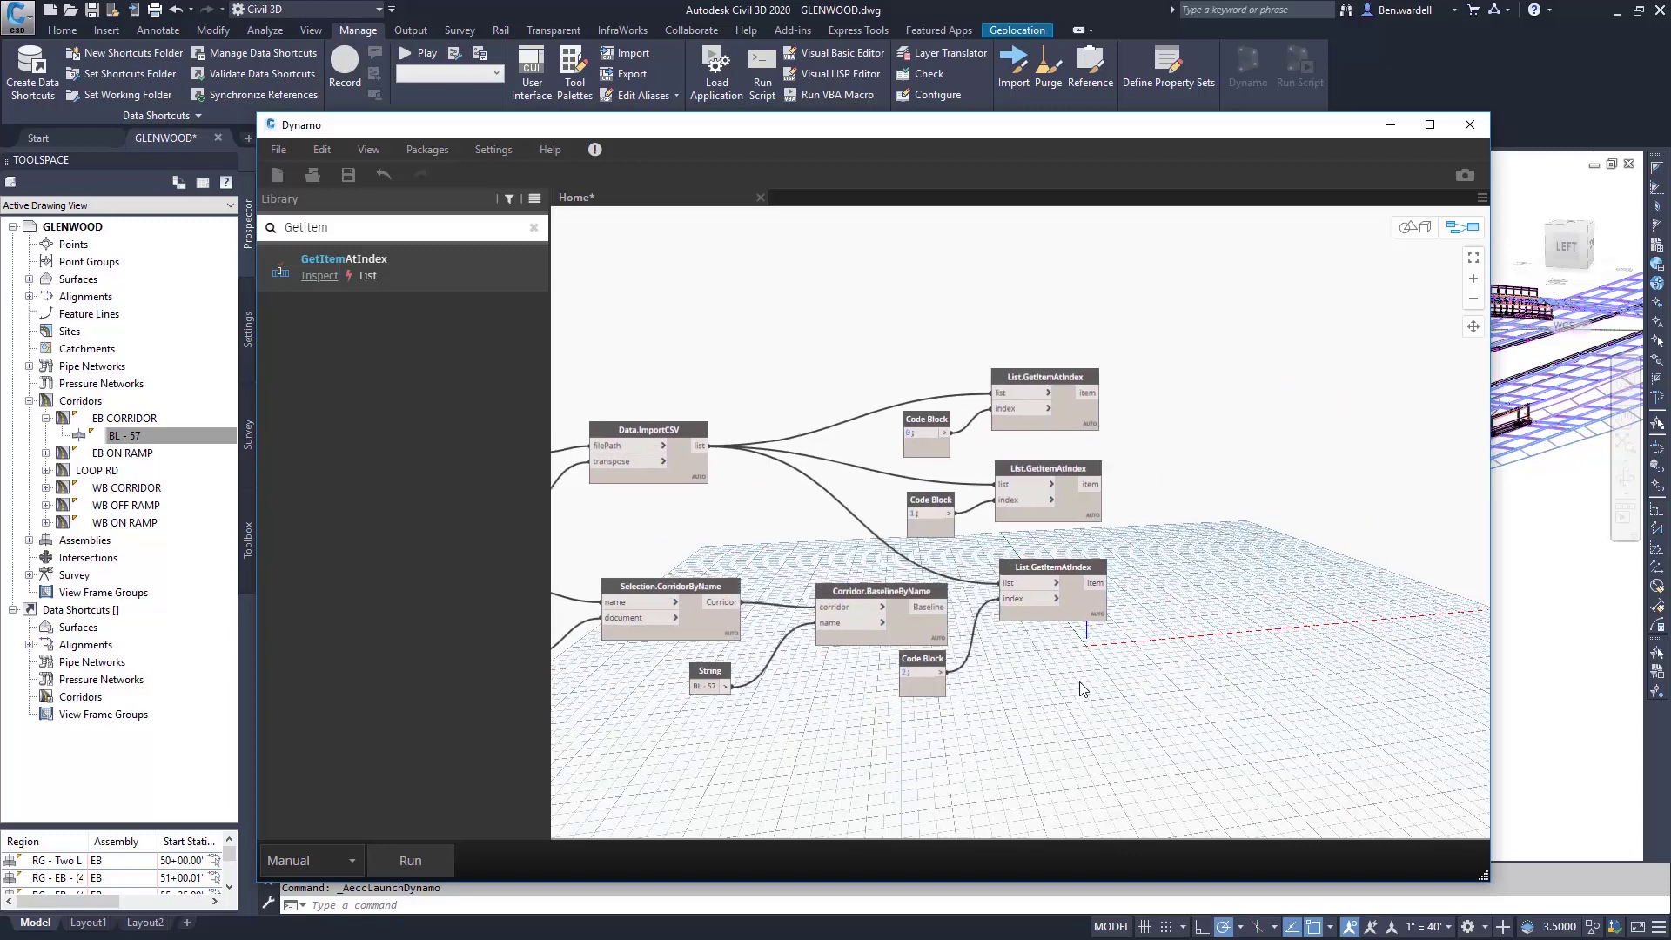
drag(1056, 380, 1142, 312)
drag(1049, 468, 1127, 399)
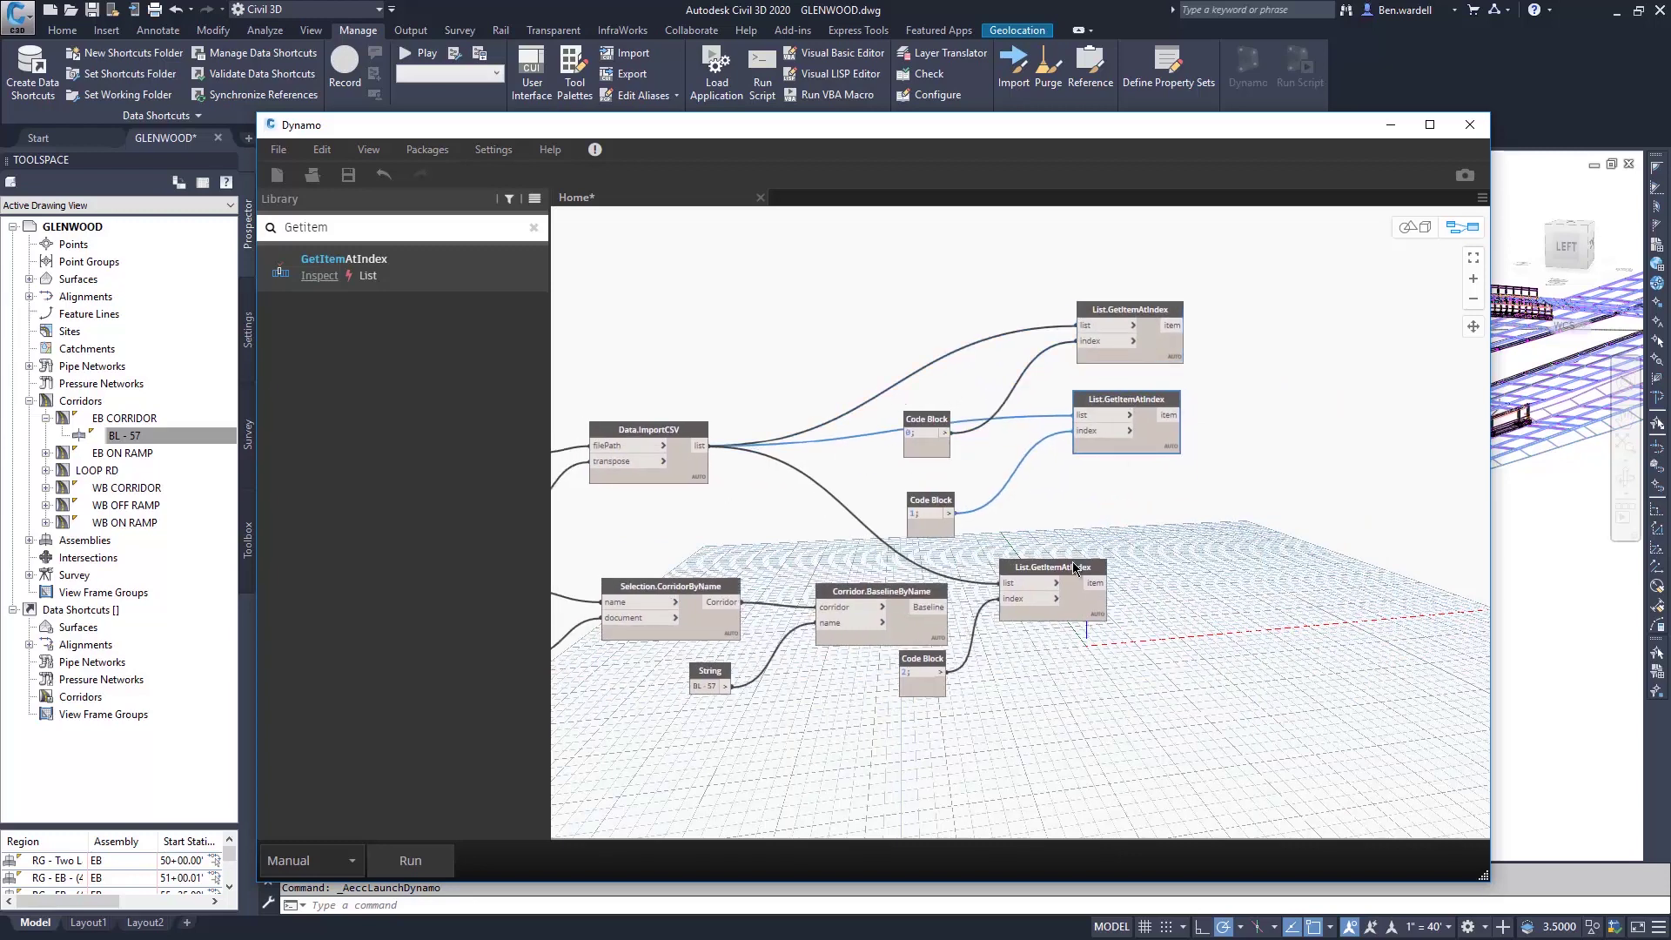
drag(1071, 564, 1142, 491)
drag(933, 419, 1024, 353)
drag(929, 512, 1016, 451)
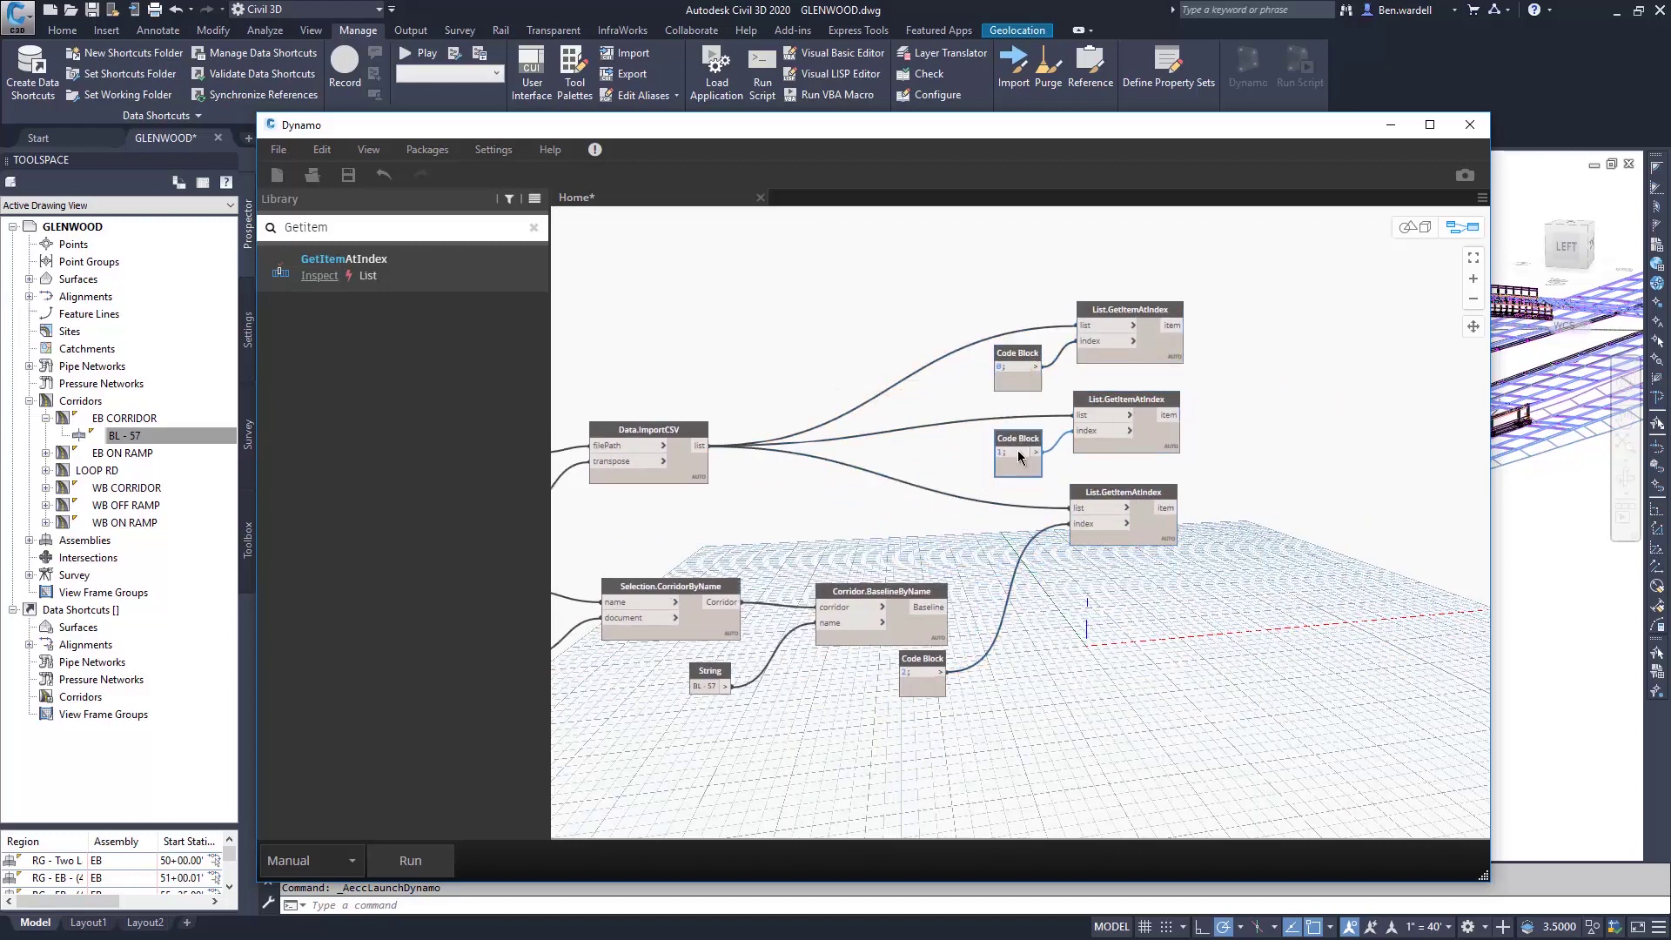
drag(924, 670, 1000, 527)
Place a Baseline.CoordinateSystemByStation node from Civil 3D > CivilObjects > Corridor > Baseline at the top right.
click(534, 227)
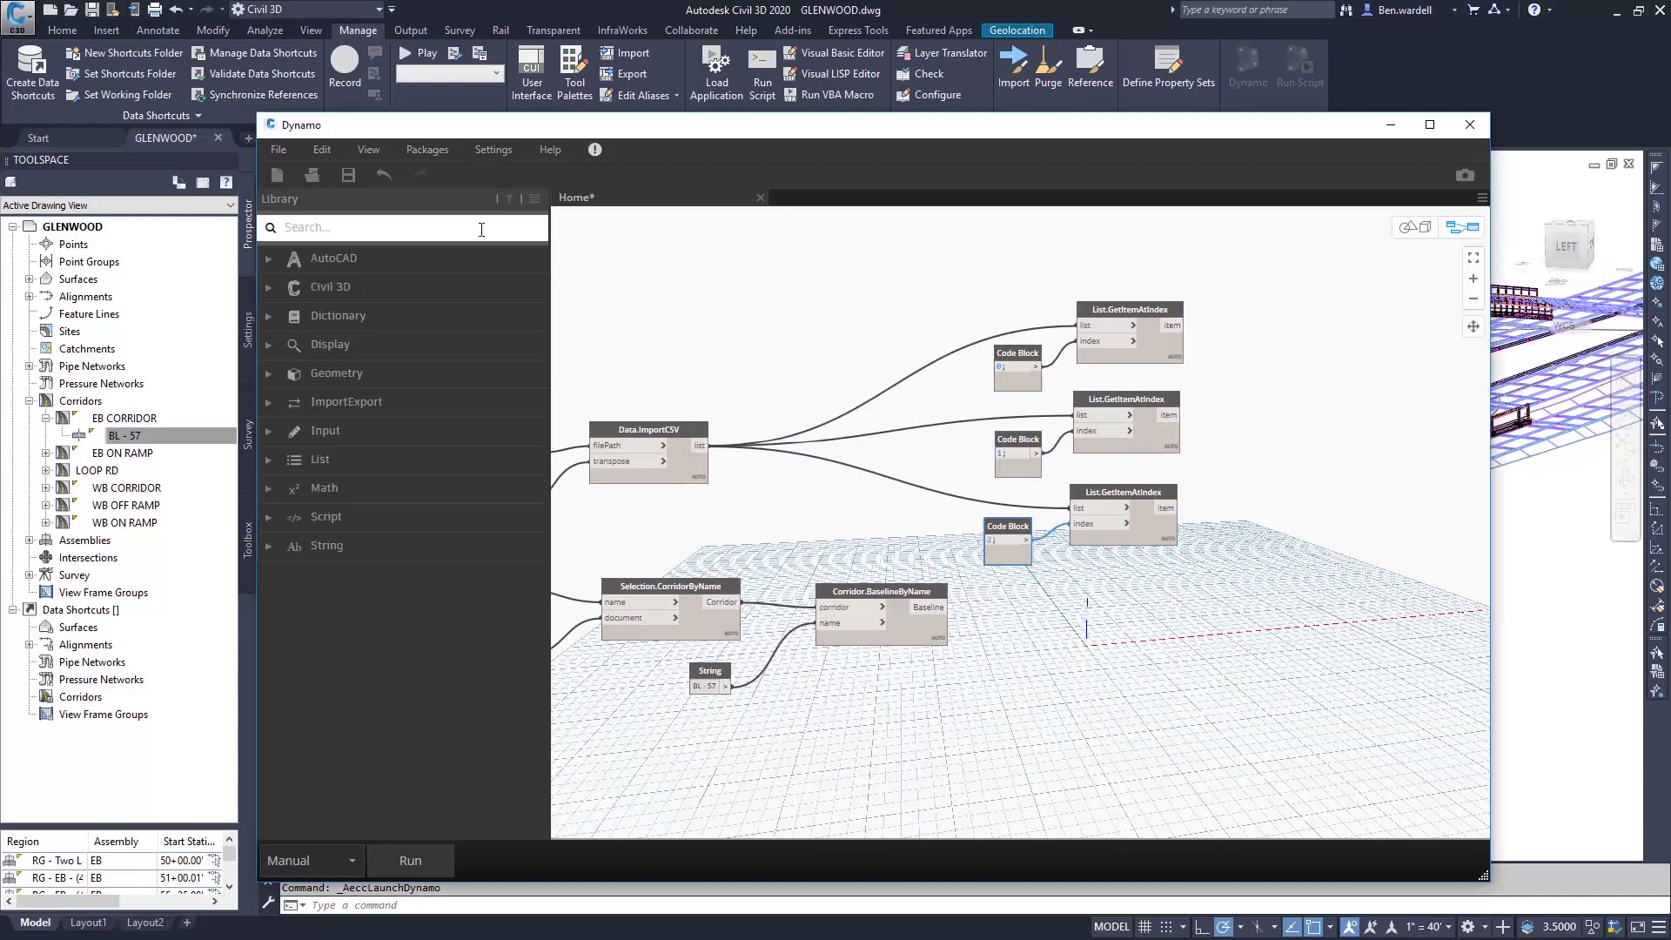
click(362, 228)
click(267, 288)
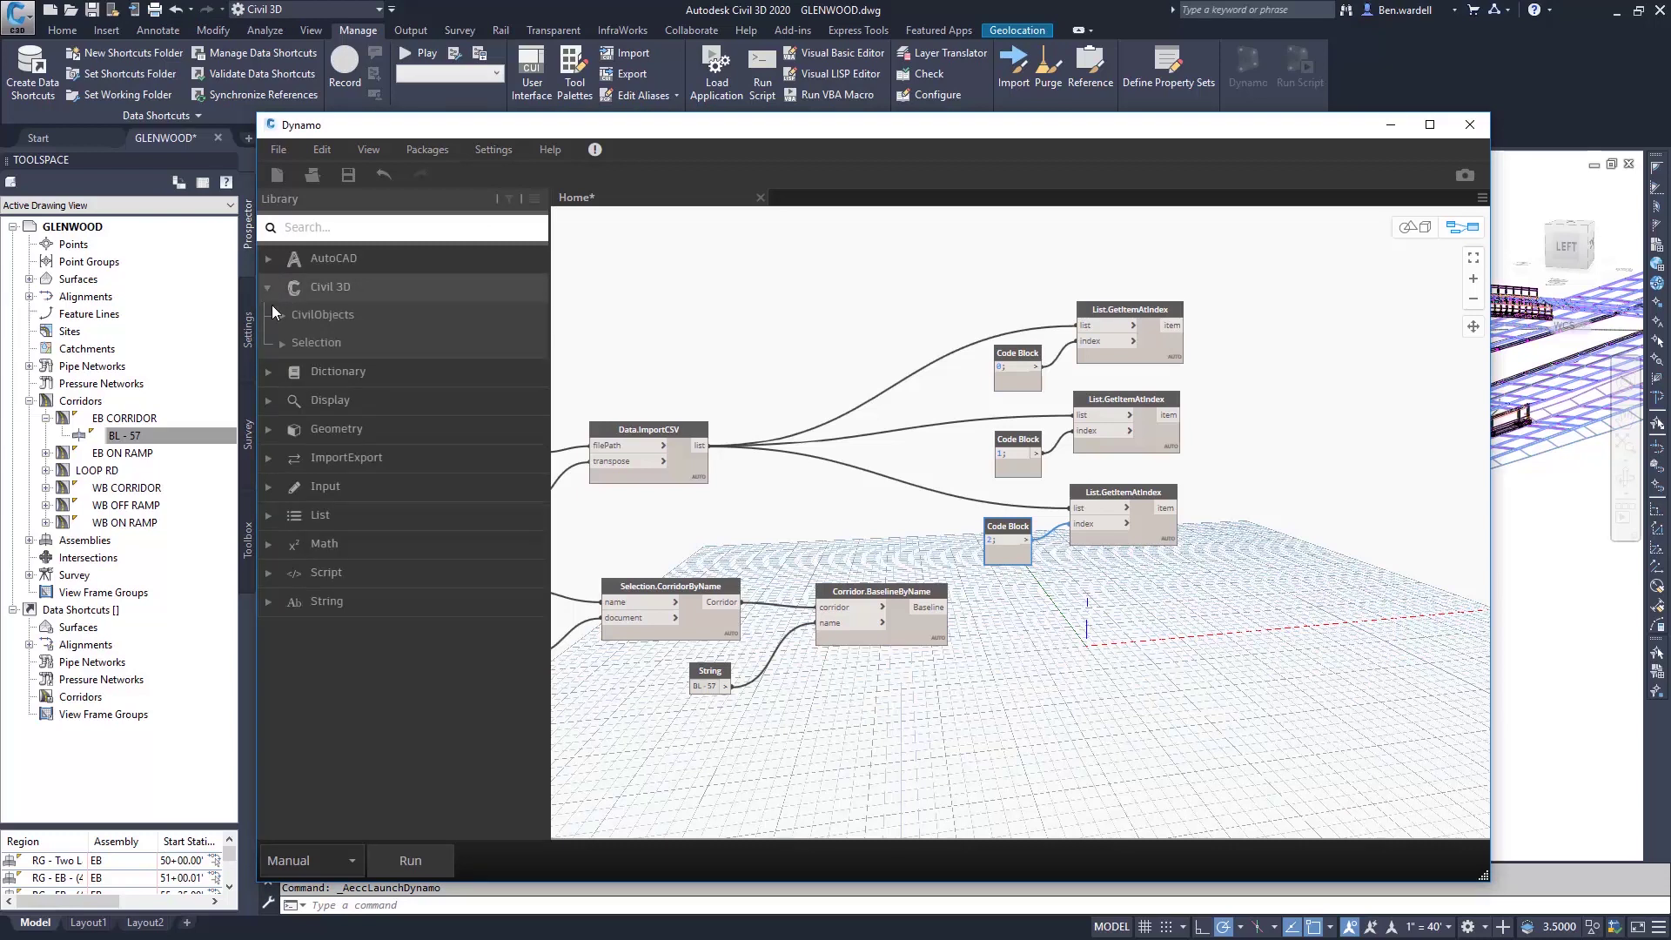
click(281, 316)
click(287, 400)
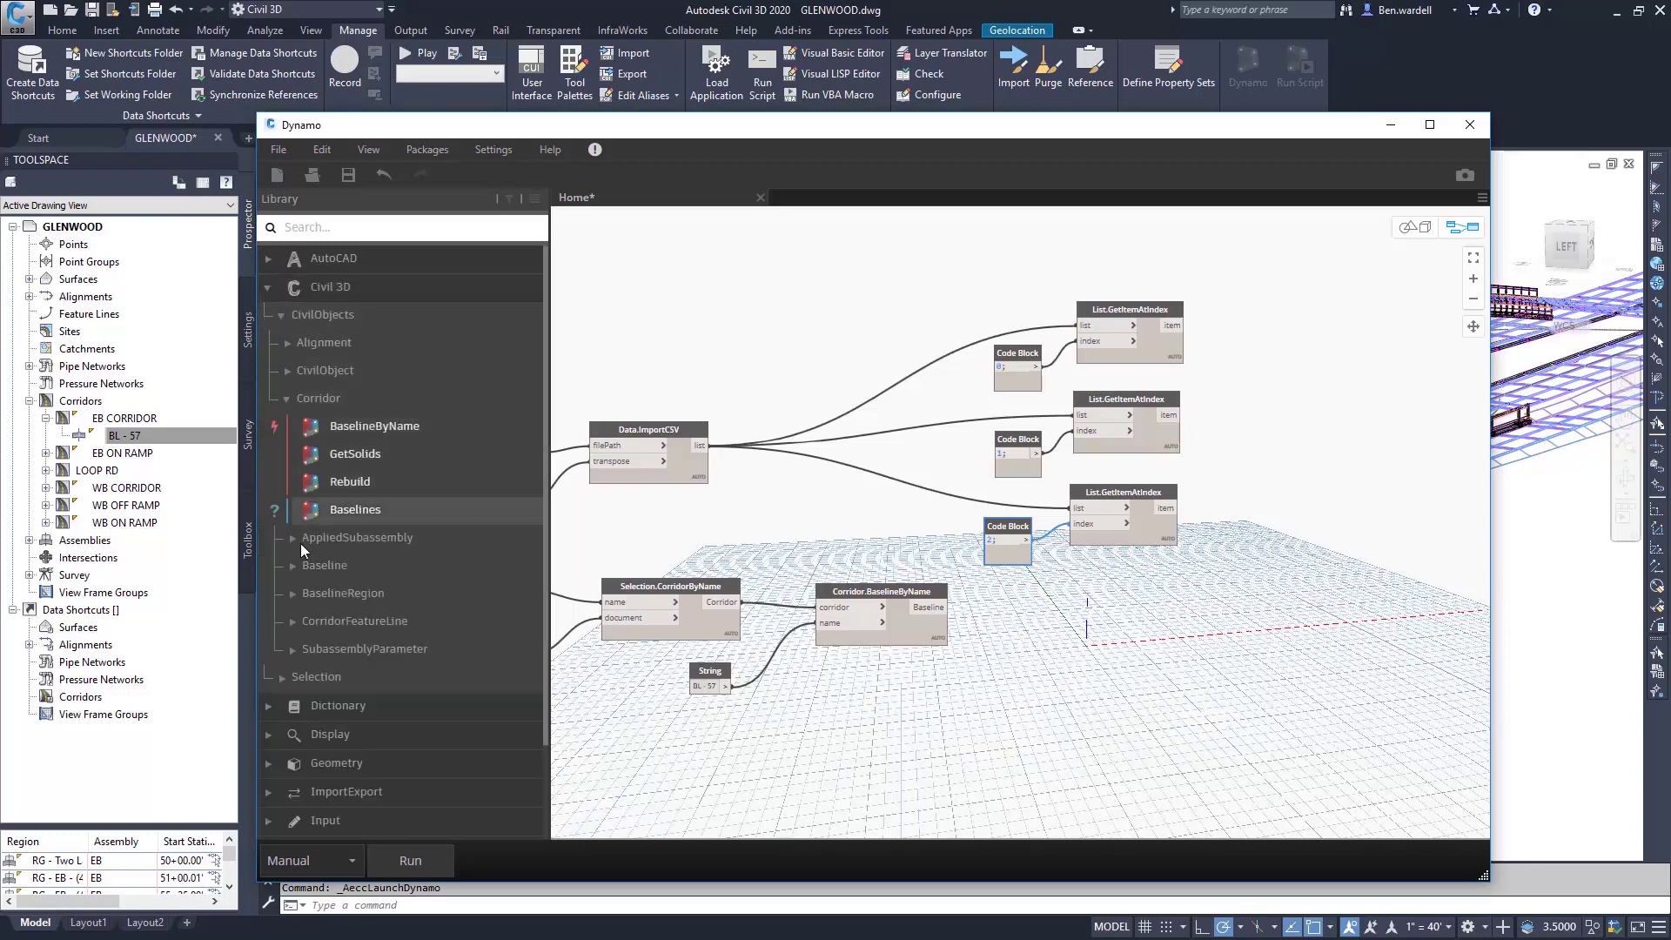
click(291, 567)
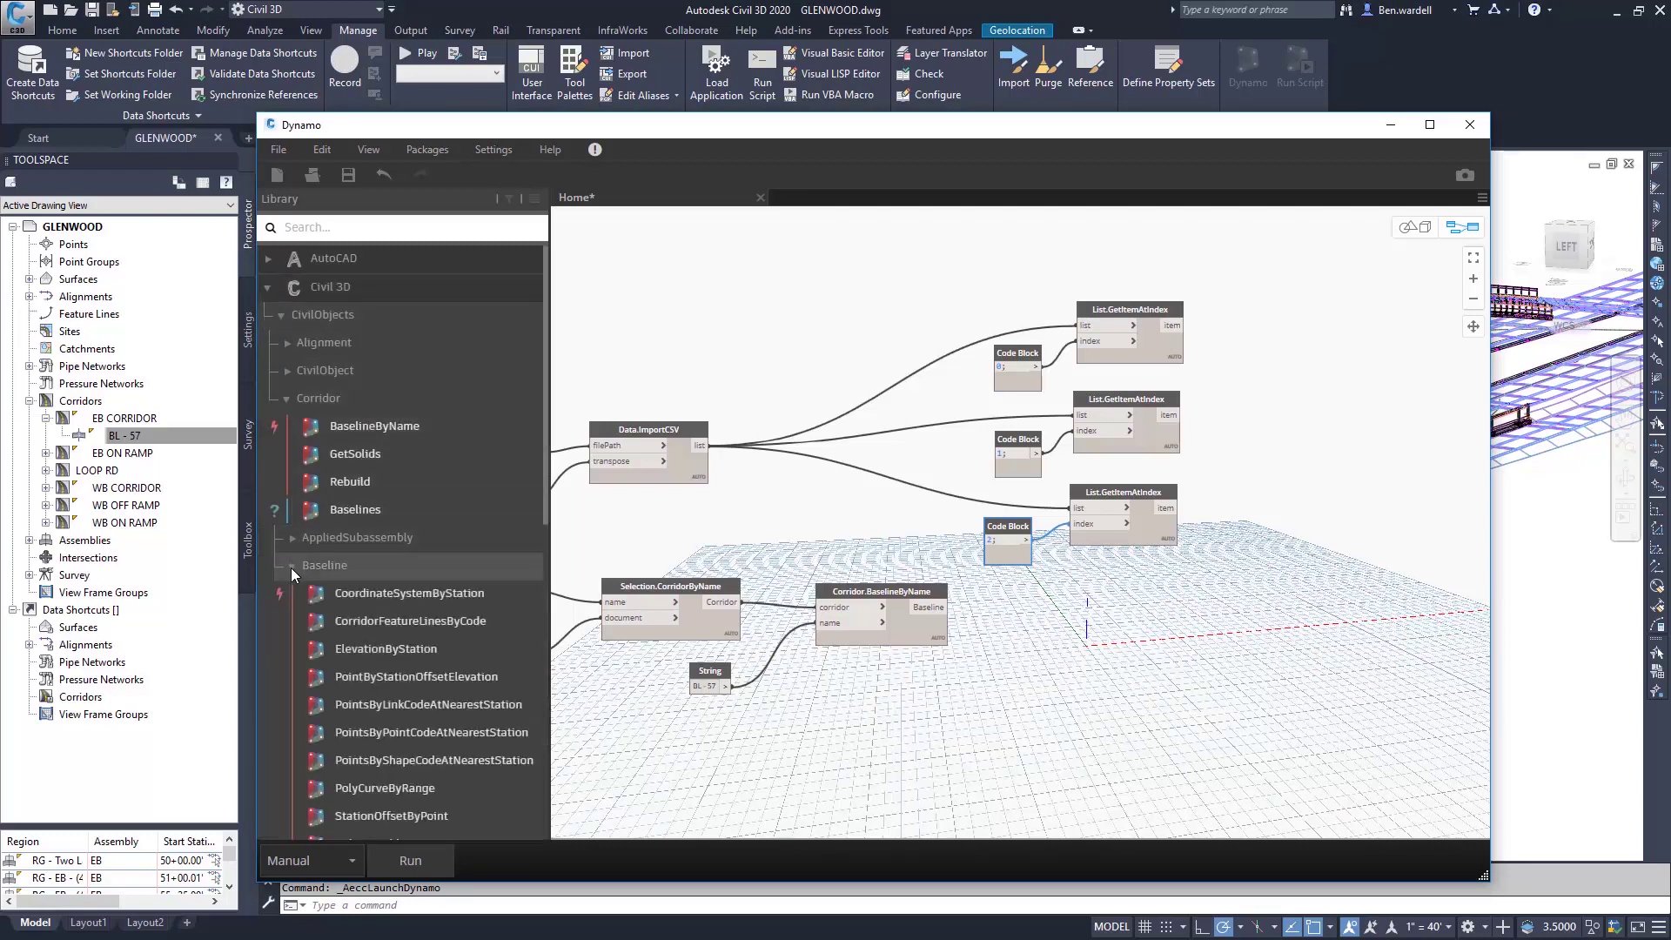
click(402, 594)
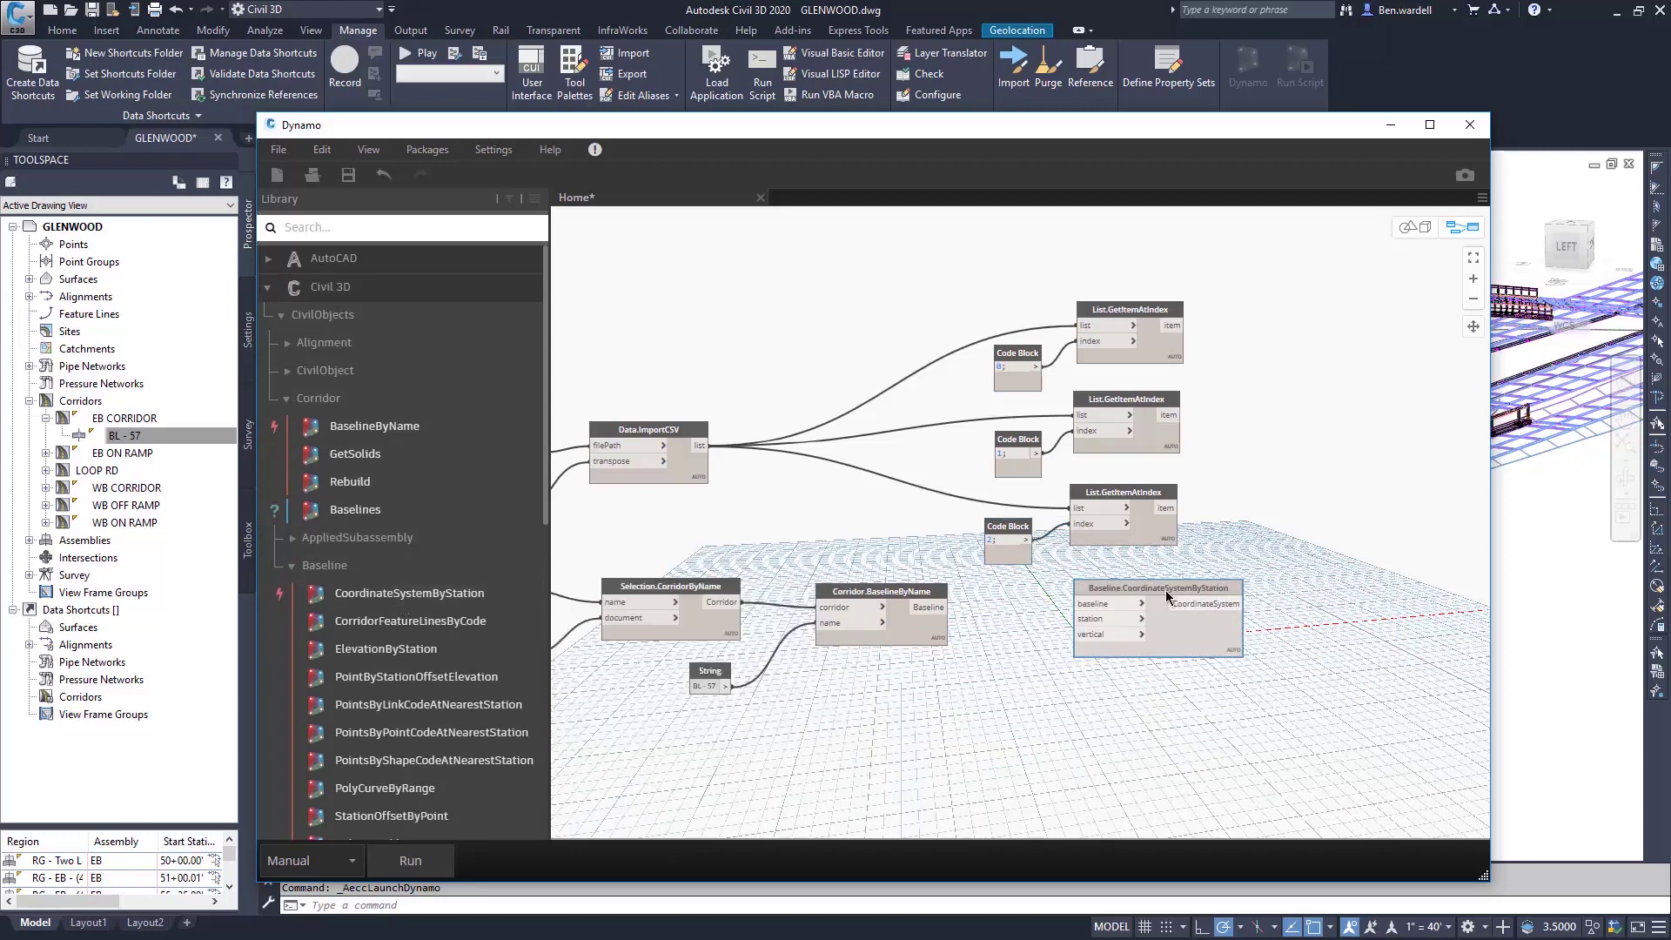
mouse_move(1165, 590)
mouse_down()
mouse_move(1339, 279)
mouse_move(1337, 247)
mouse_up()
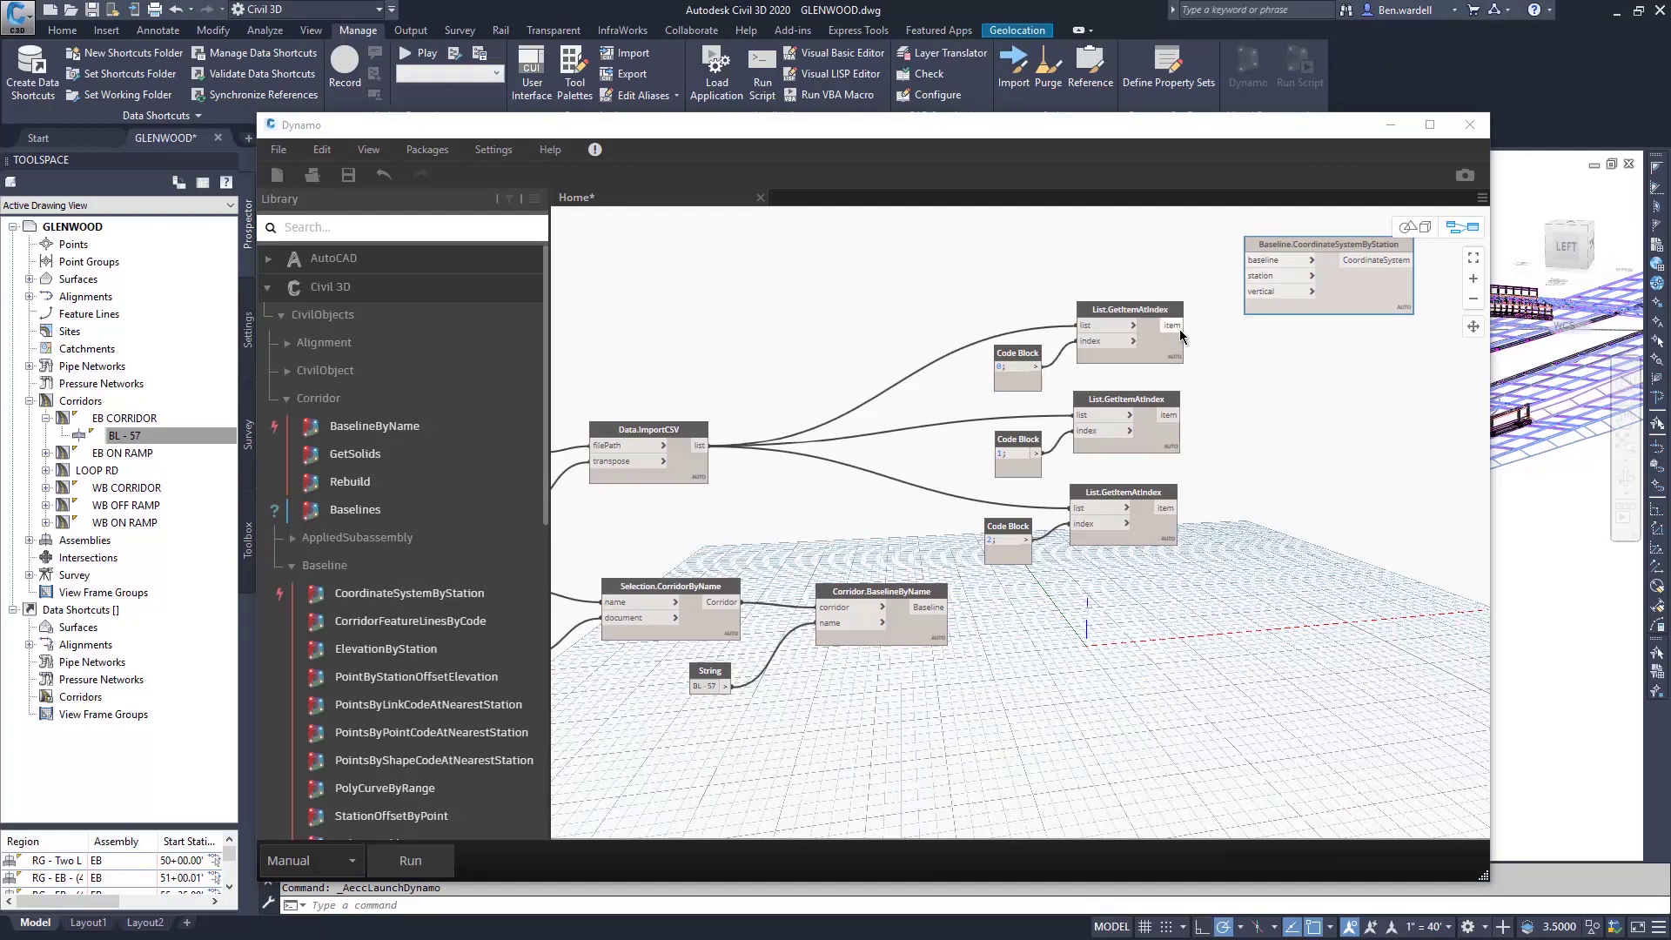
Wire the first CSV item as station and the BL - 57 baseline into CoordinateSystemByStation.
drag(1183, 324, 1259, 280)
click(1259, 280)
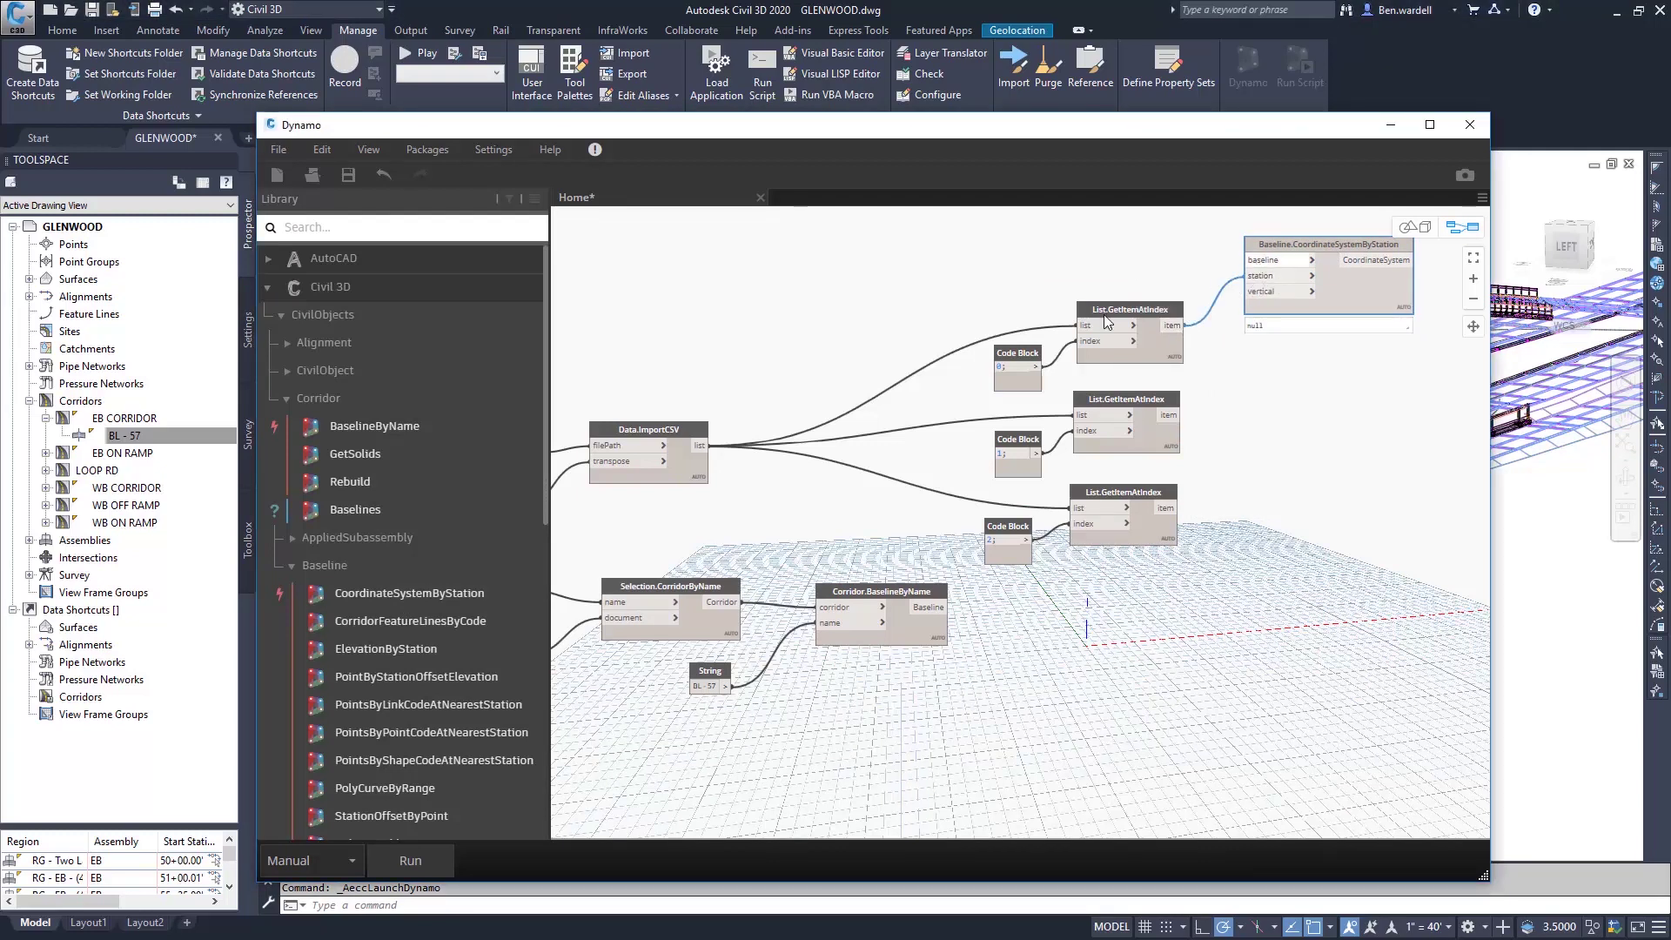
click(948, 606)
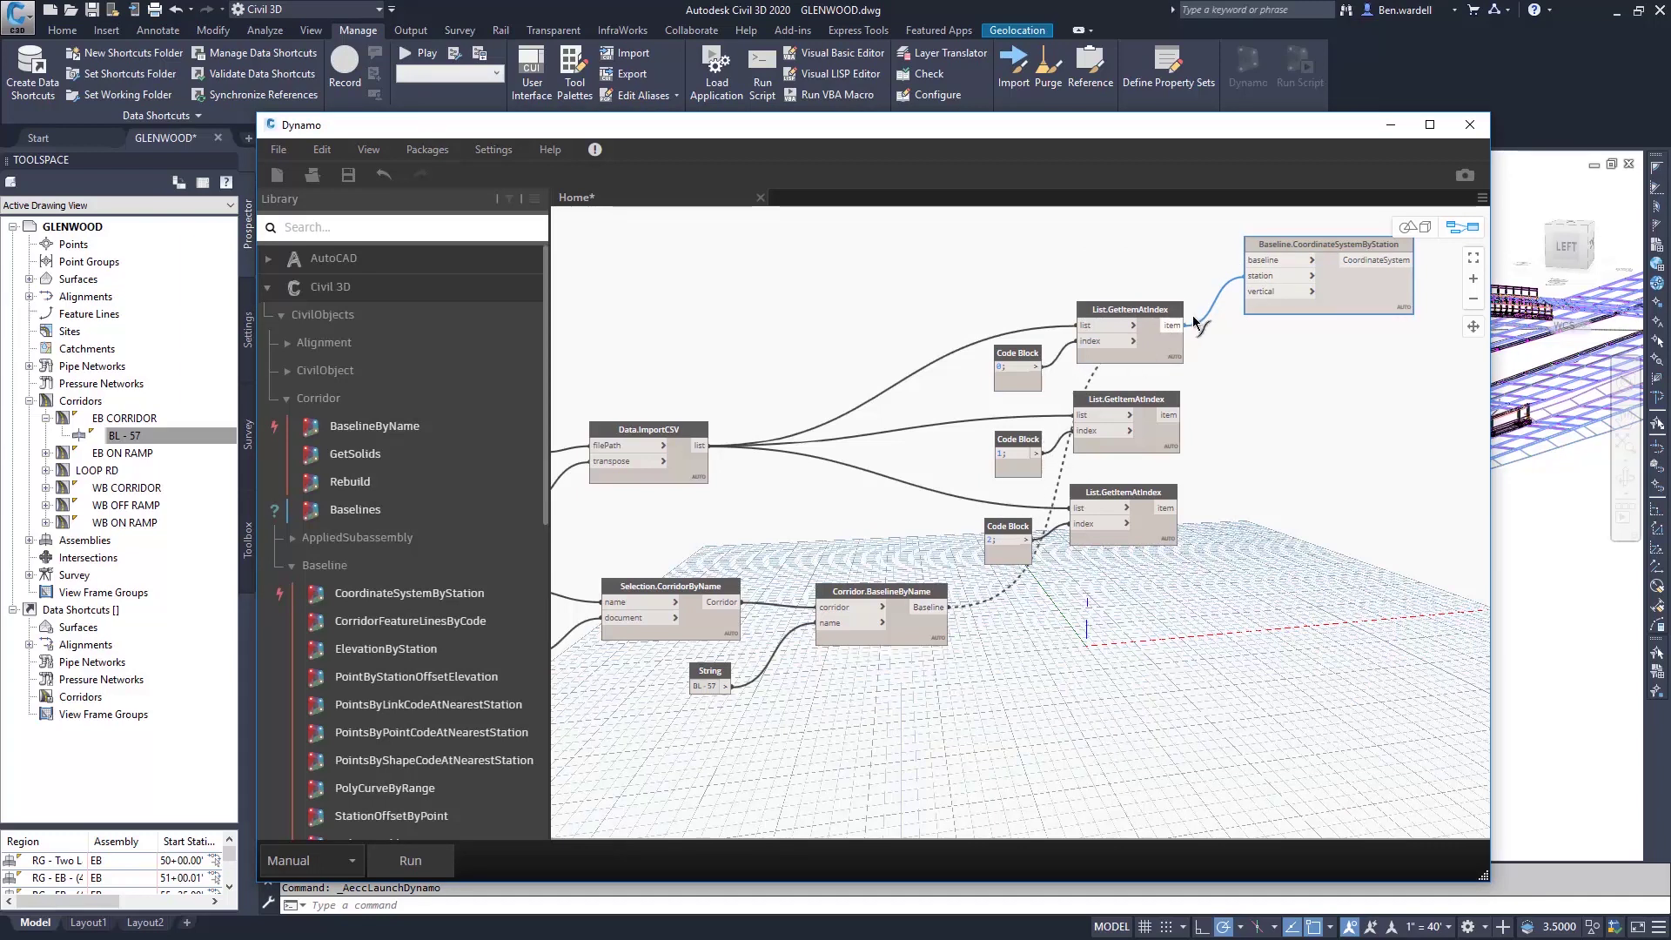
click(1247, 260)
click(312, 223)
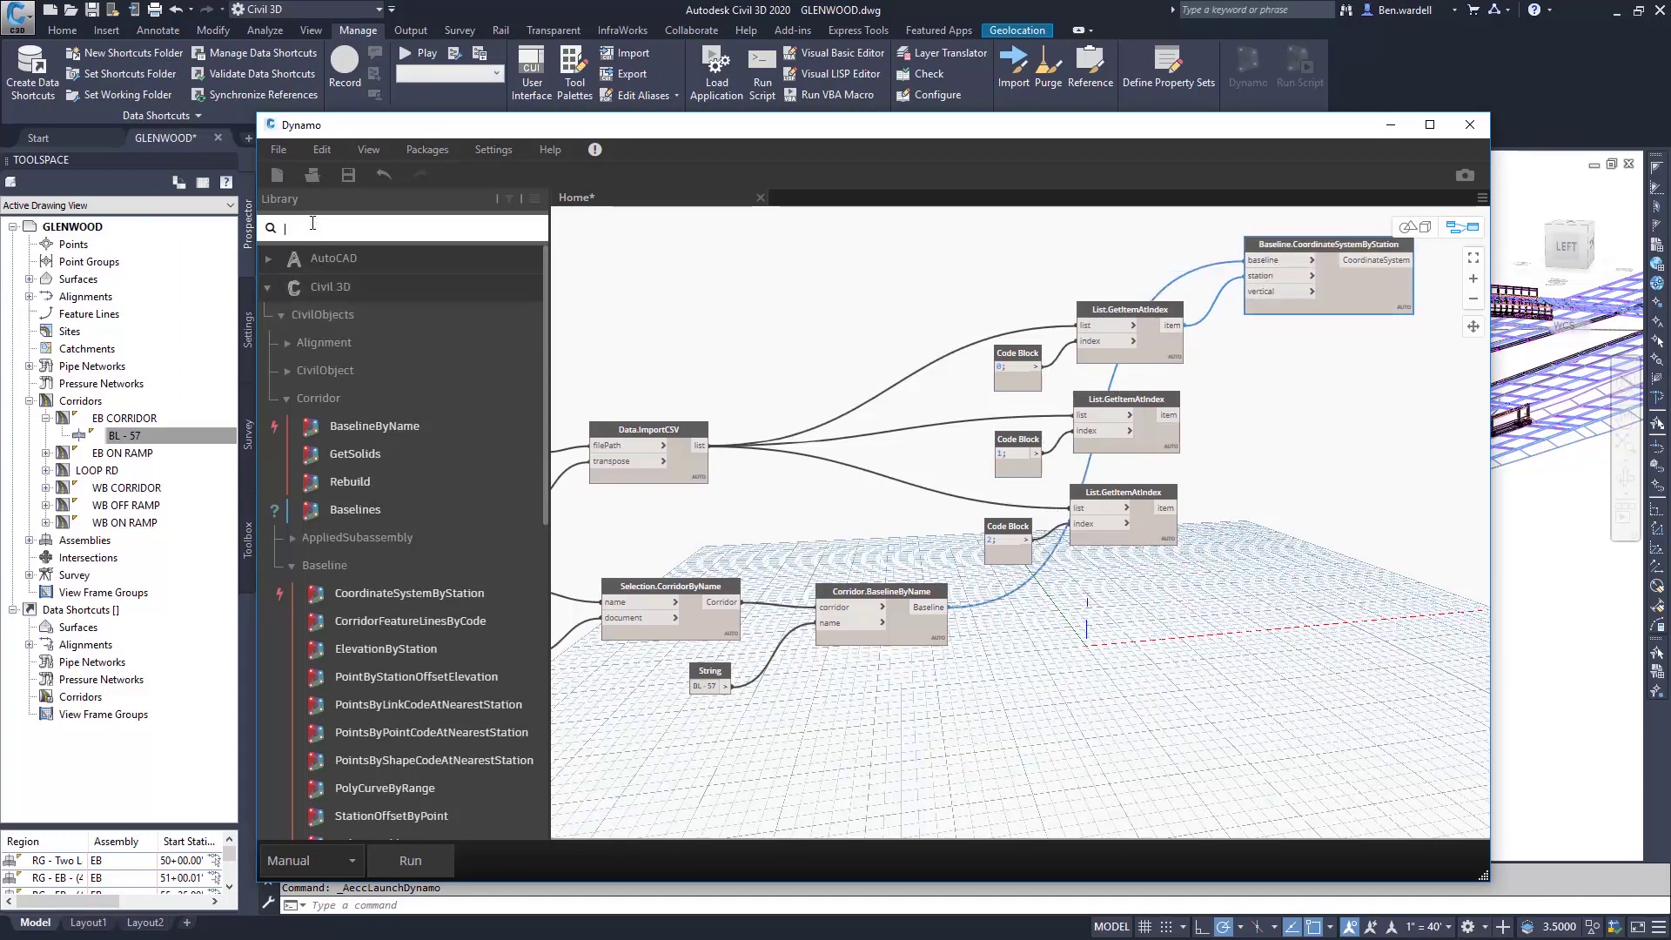
Add a CoordinateSystem.XAxis node from the library and place it right of the list nodes.
text(coor)
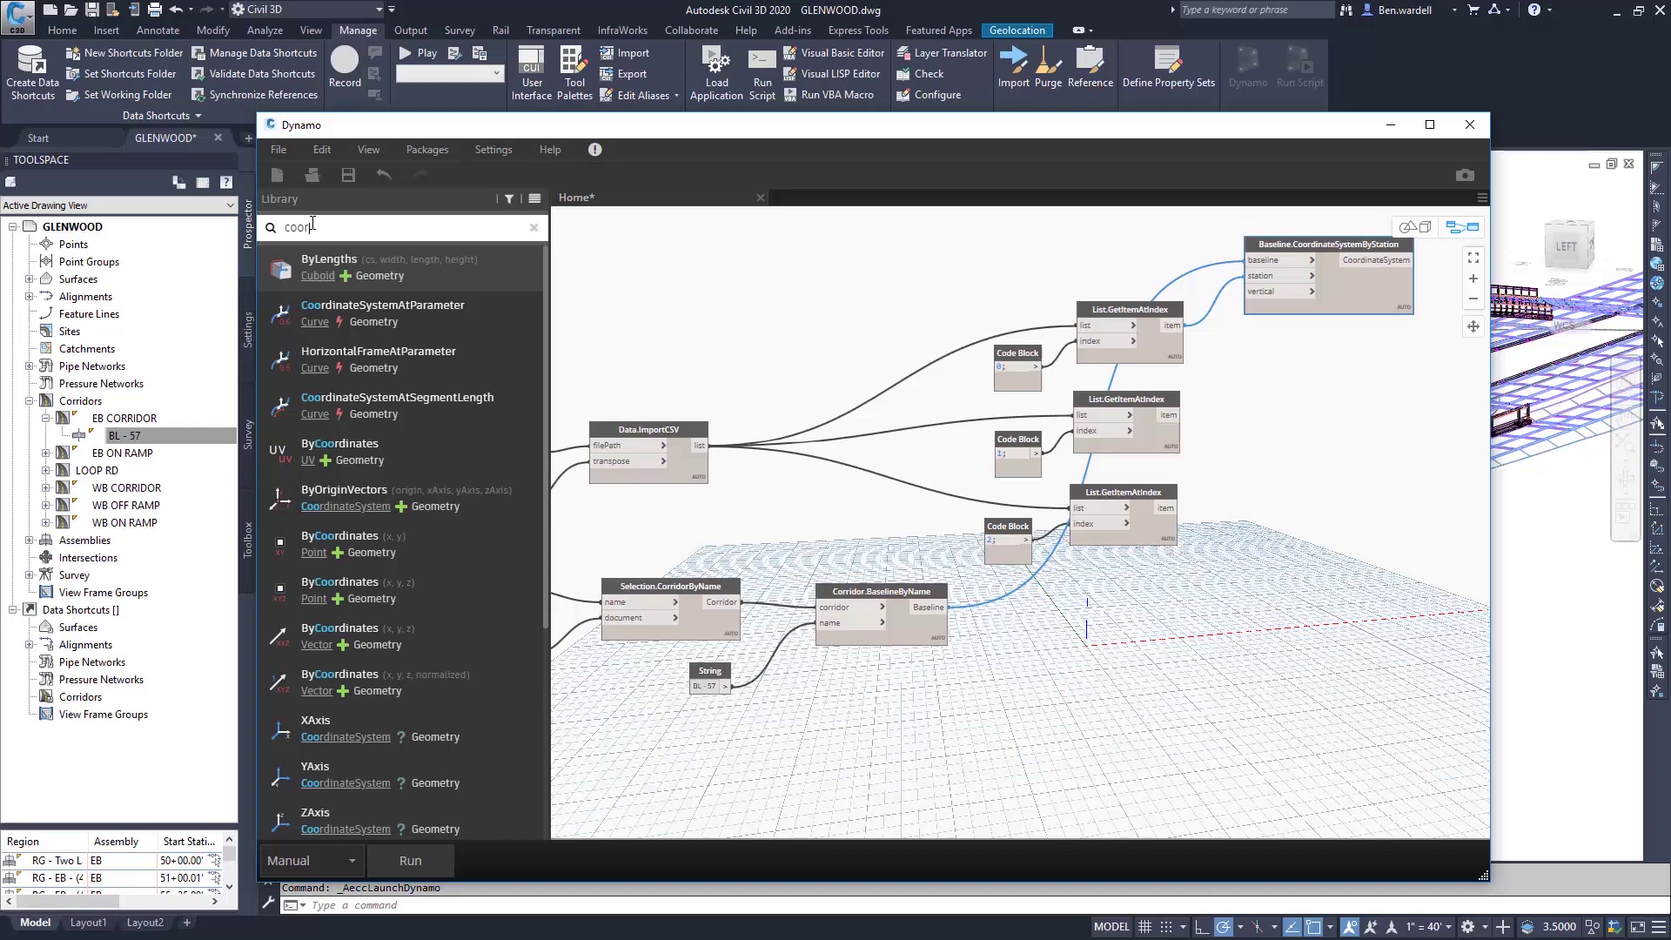
text(dinate)
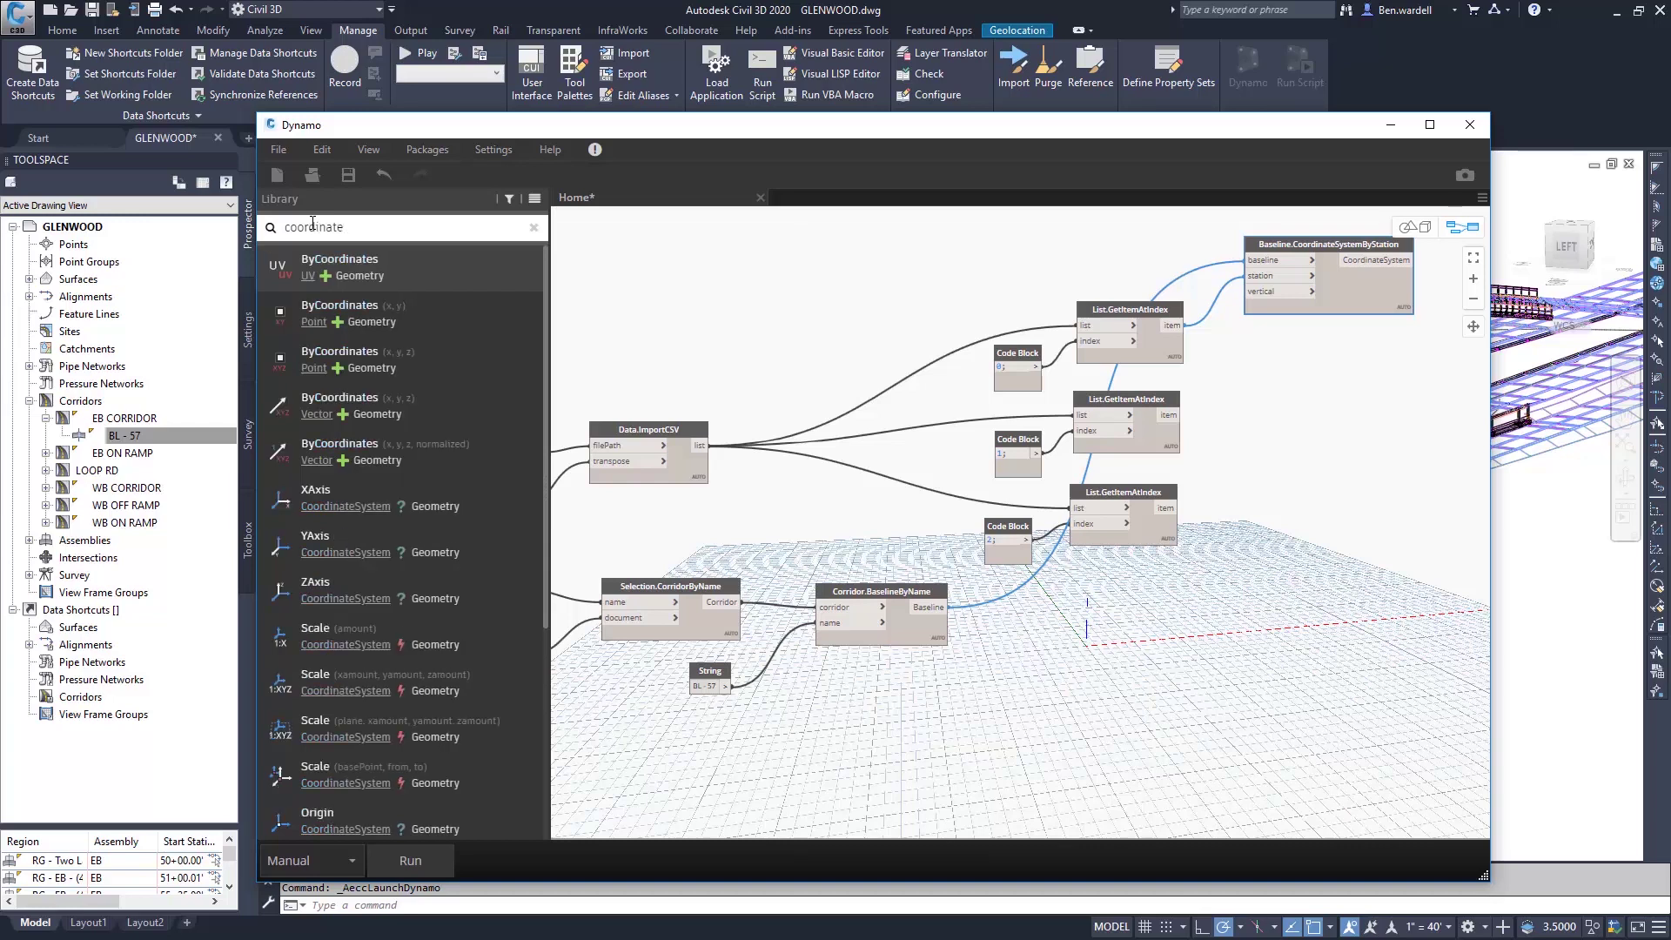
text(system)
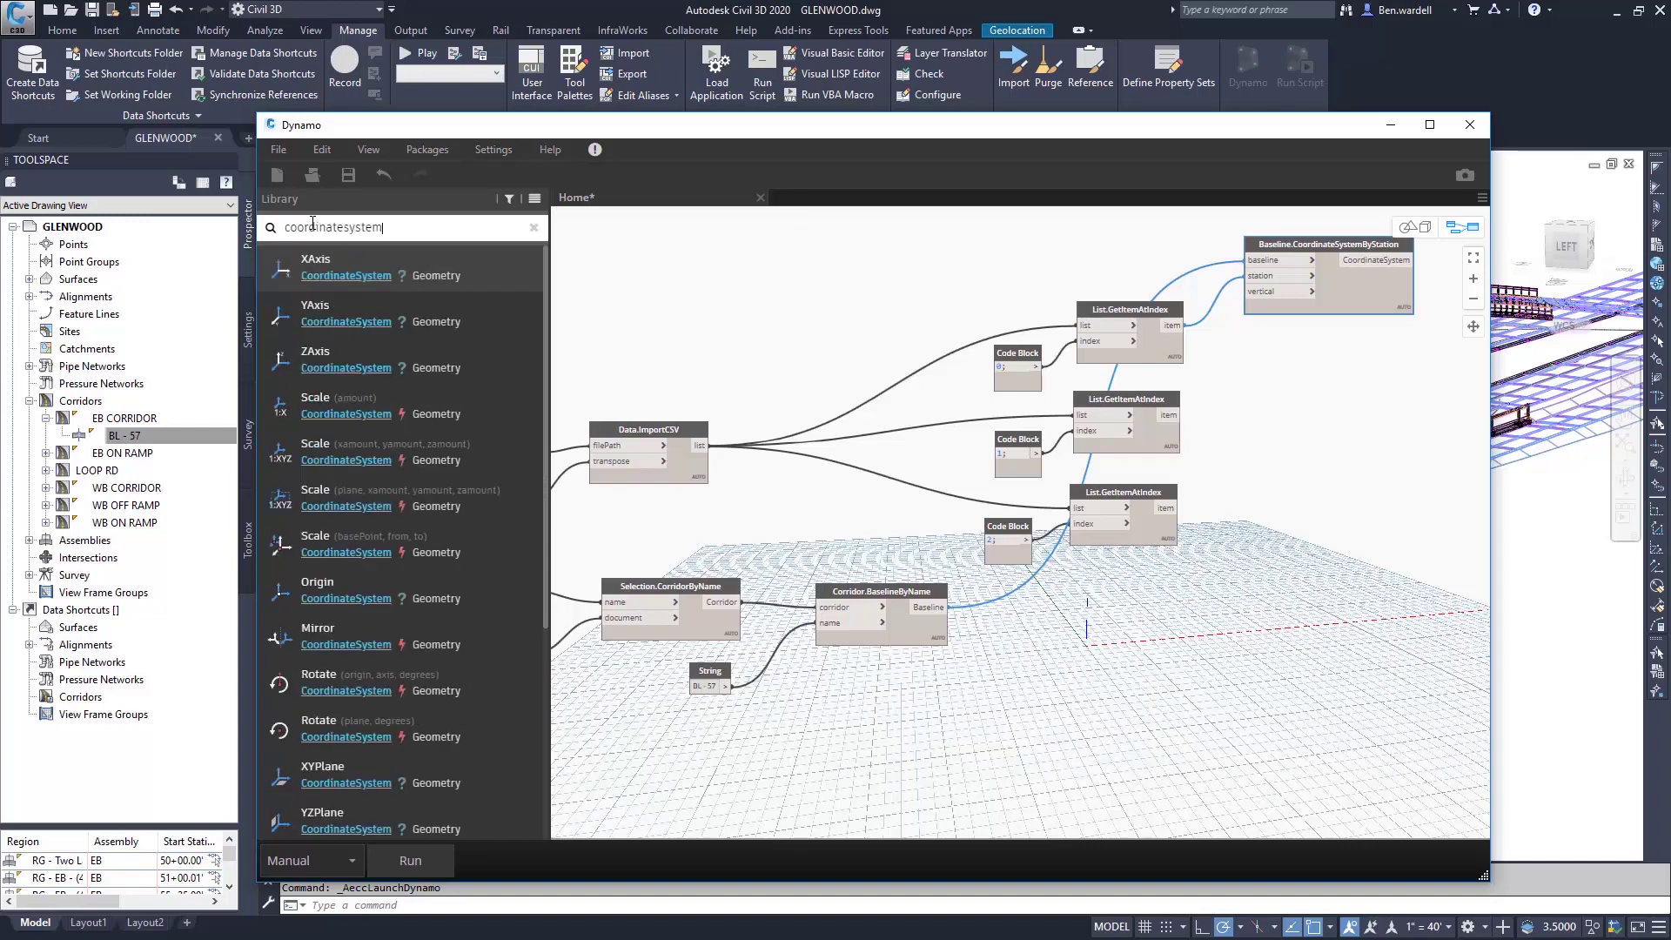
click(334, 275)
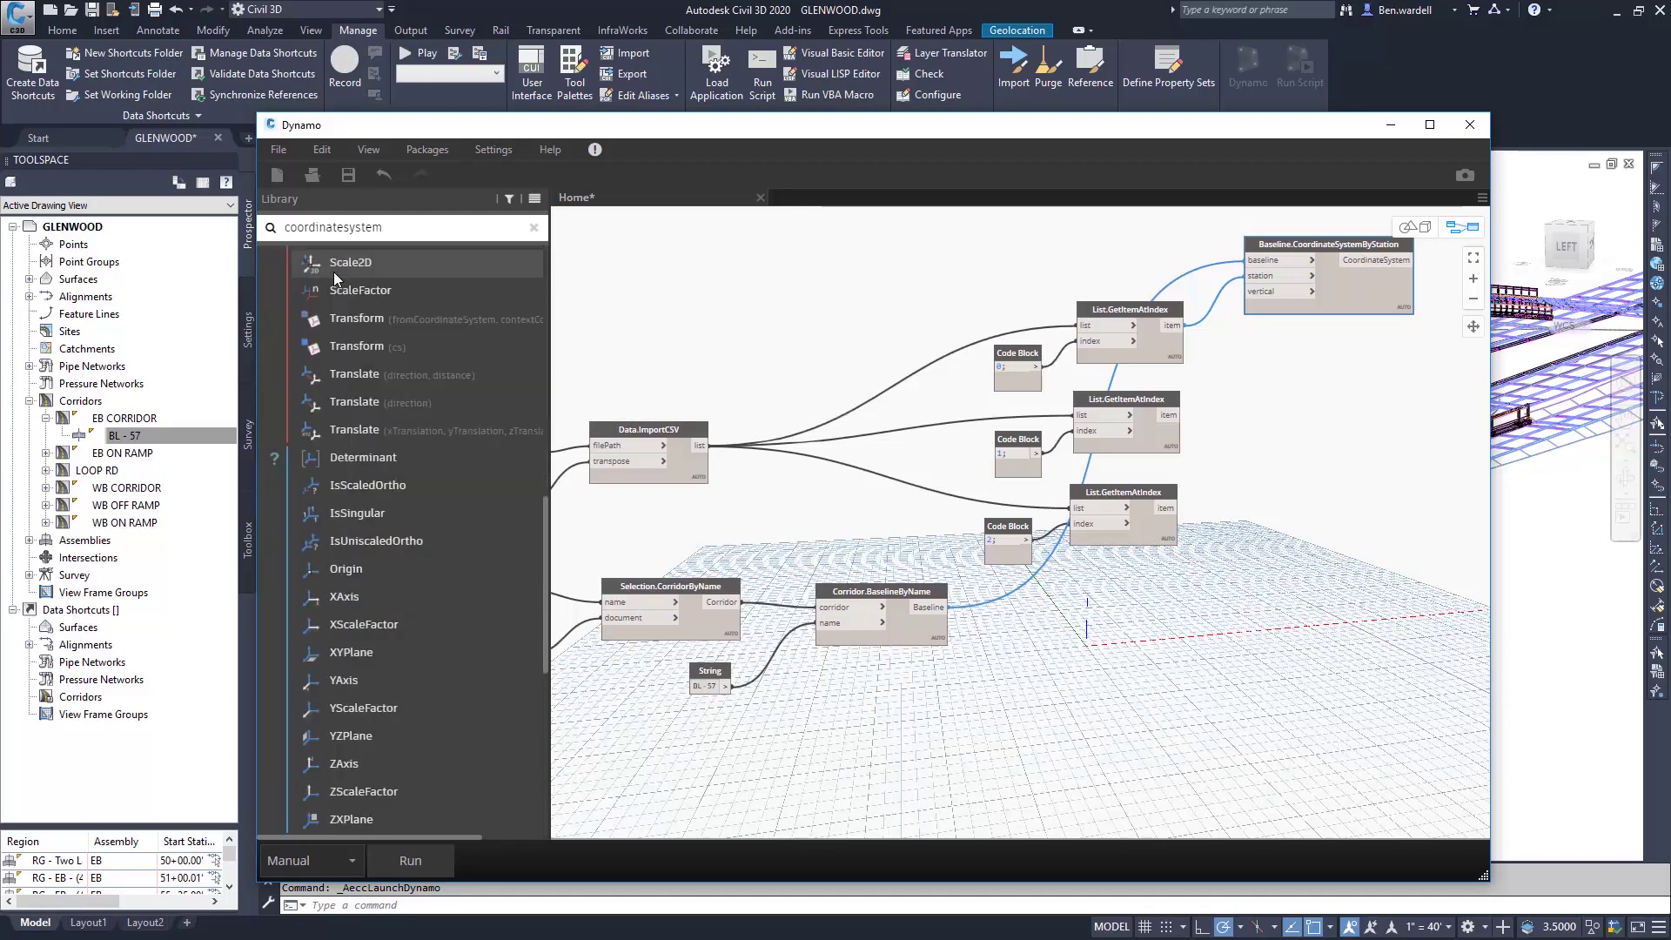
click(348, 595)
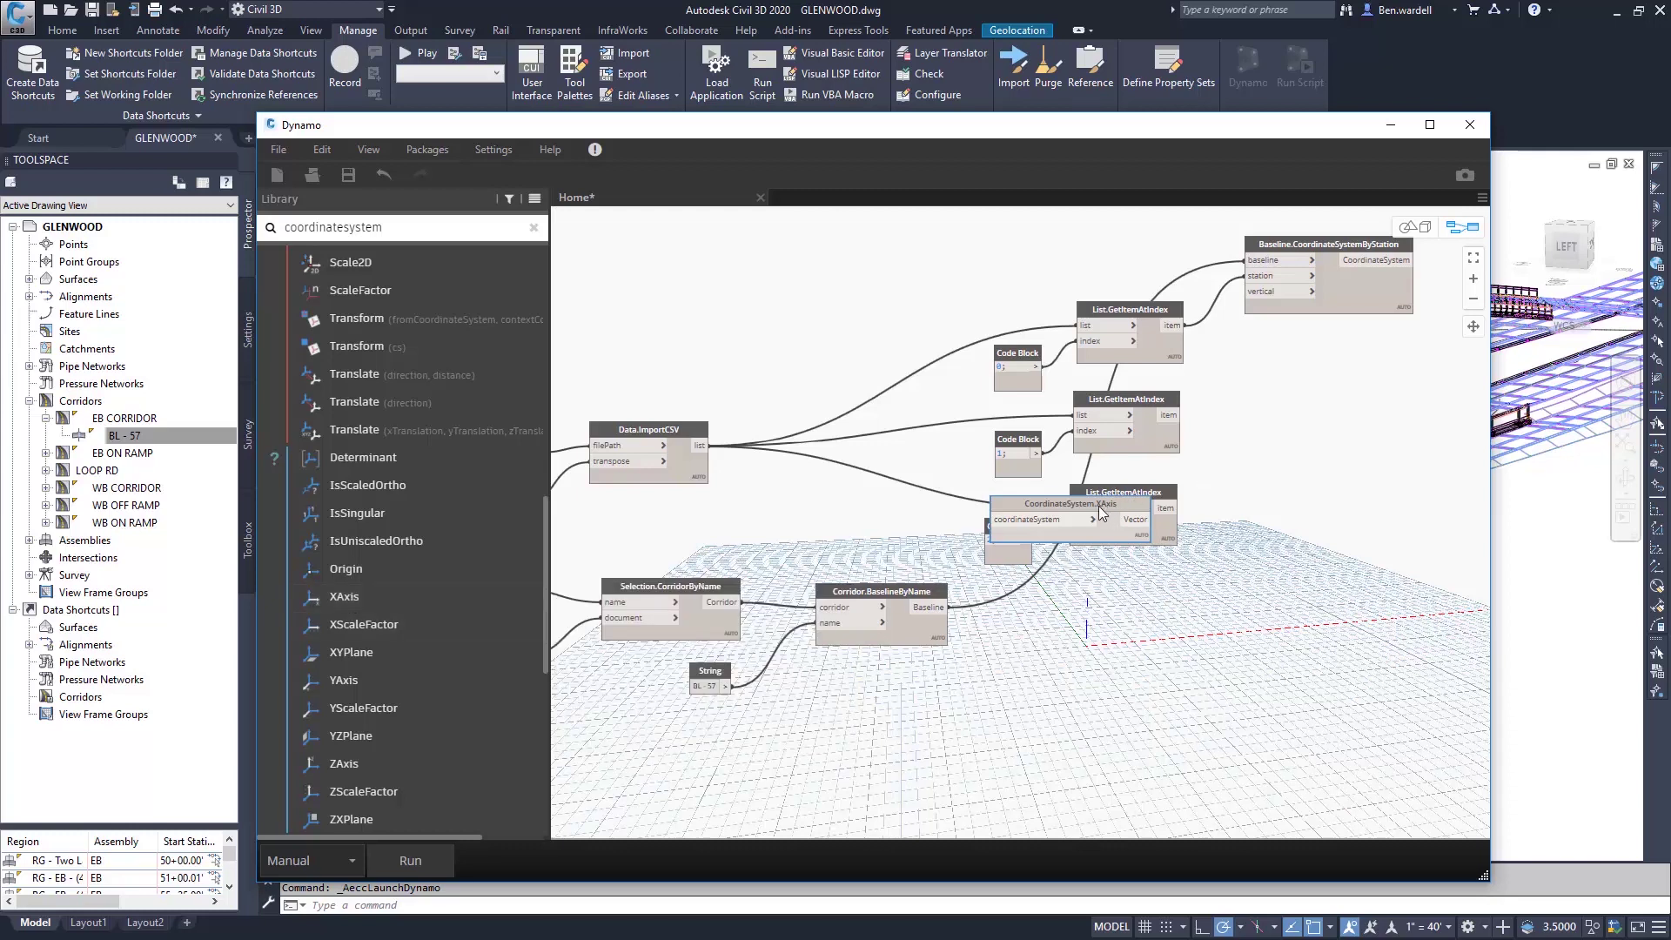
drag(1098, 505, 1358, 393)
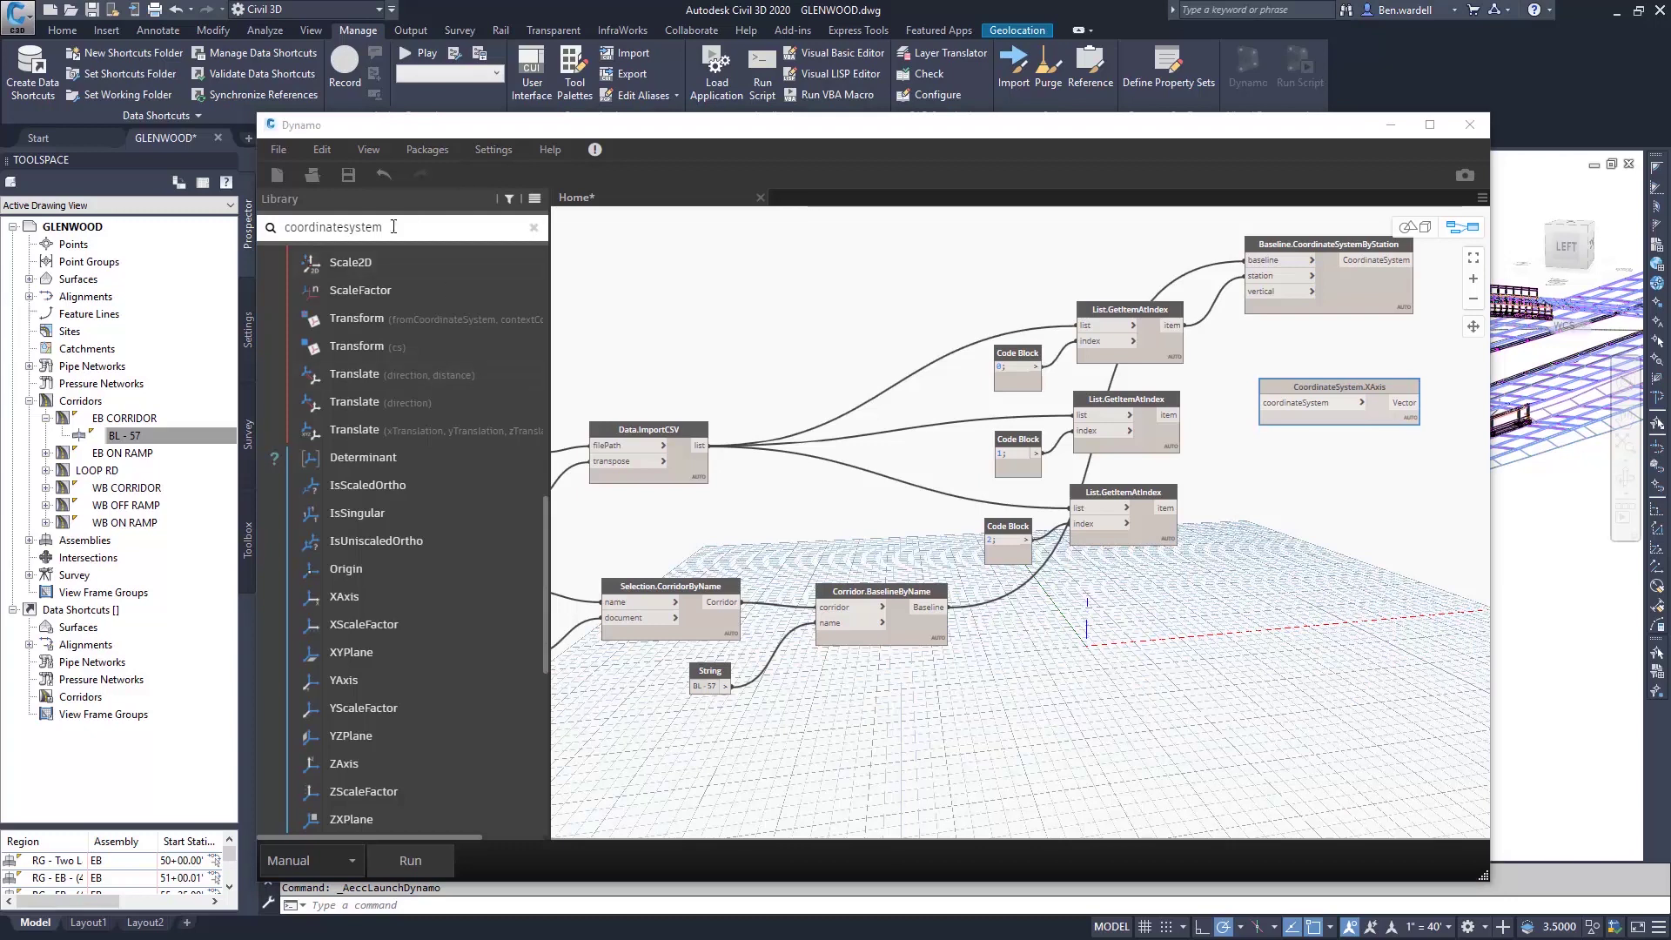
drag(389, 228, 282, 230)
text(point)
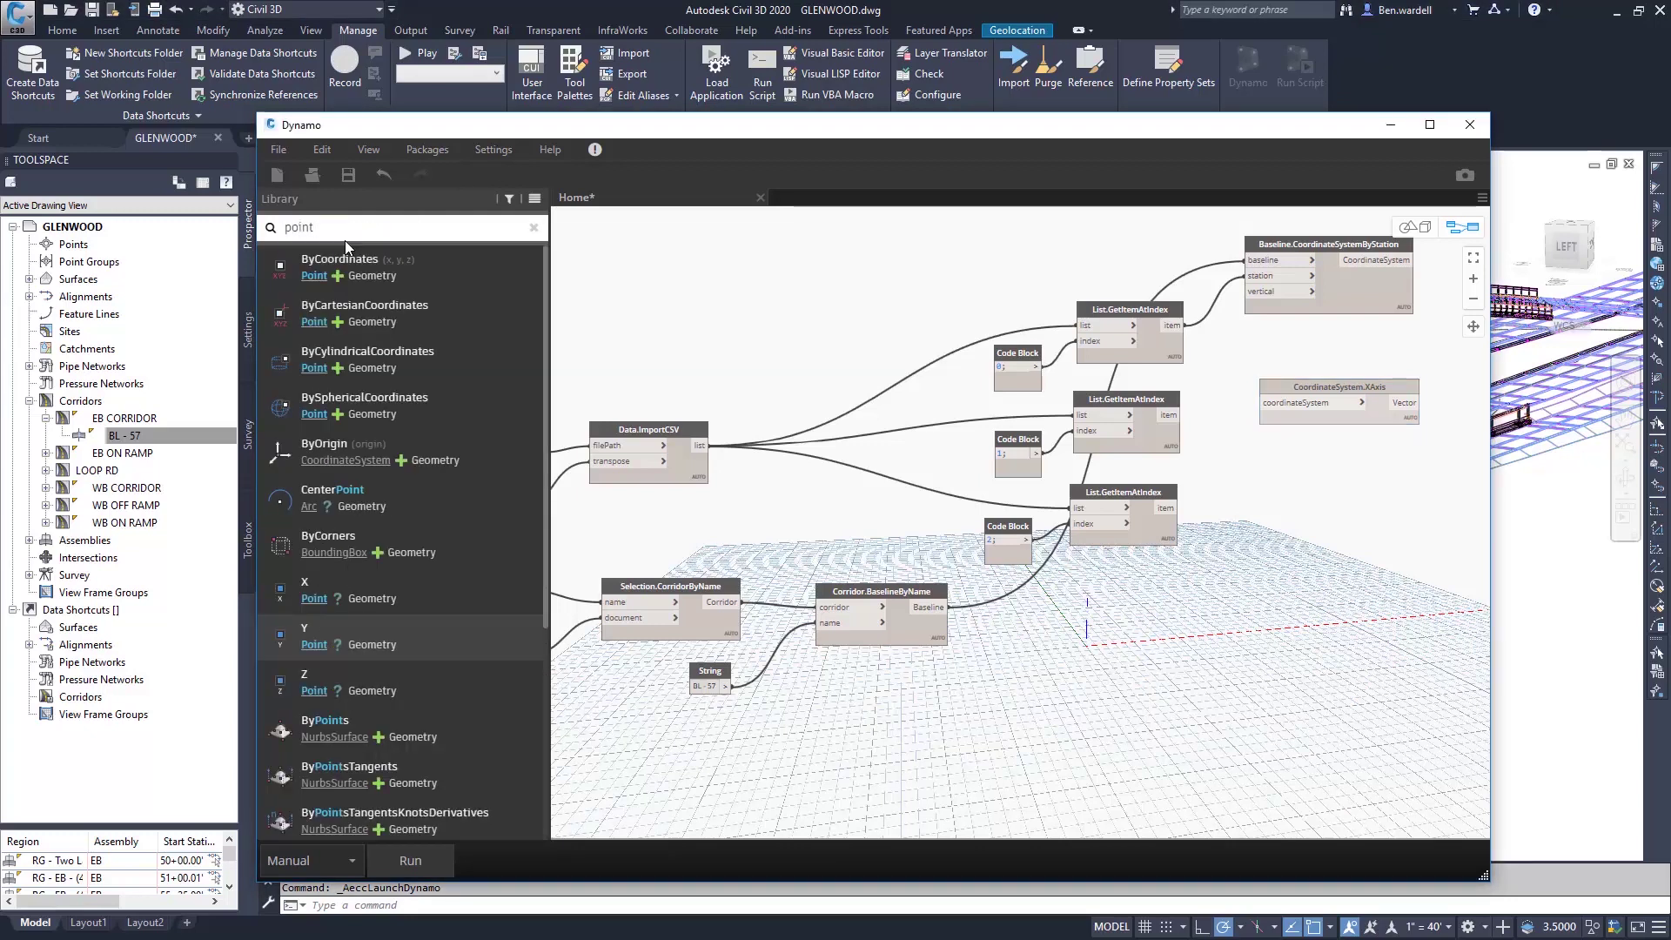
Add a Point.ByCoordinates node beside the lists, fed by the middle list item as x.
click(341, 263)
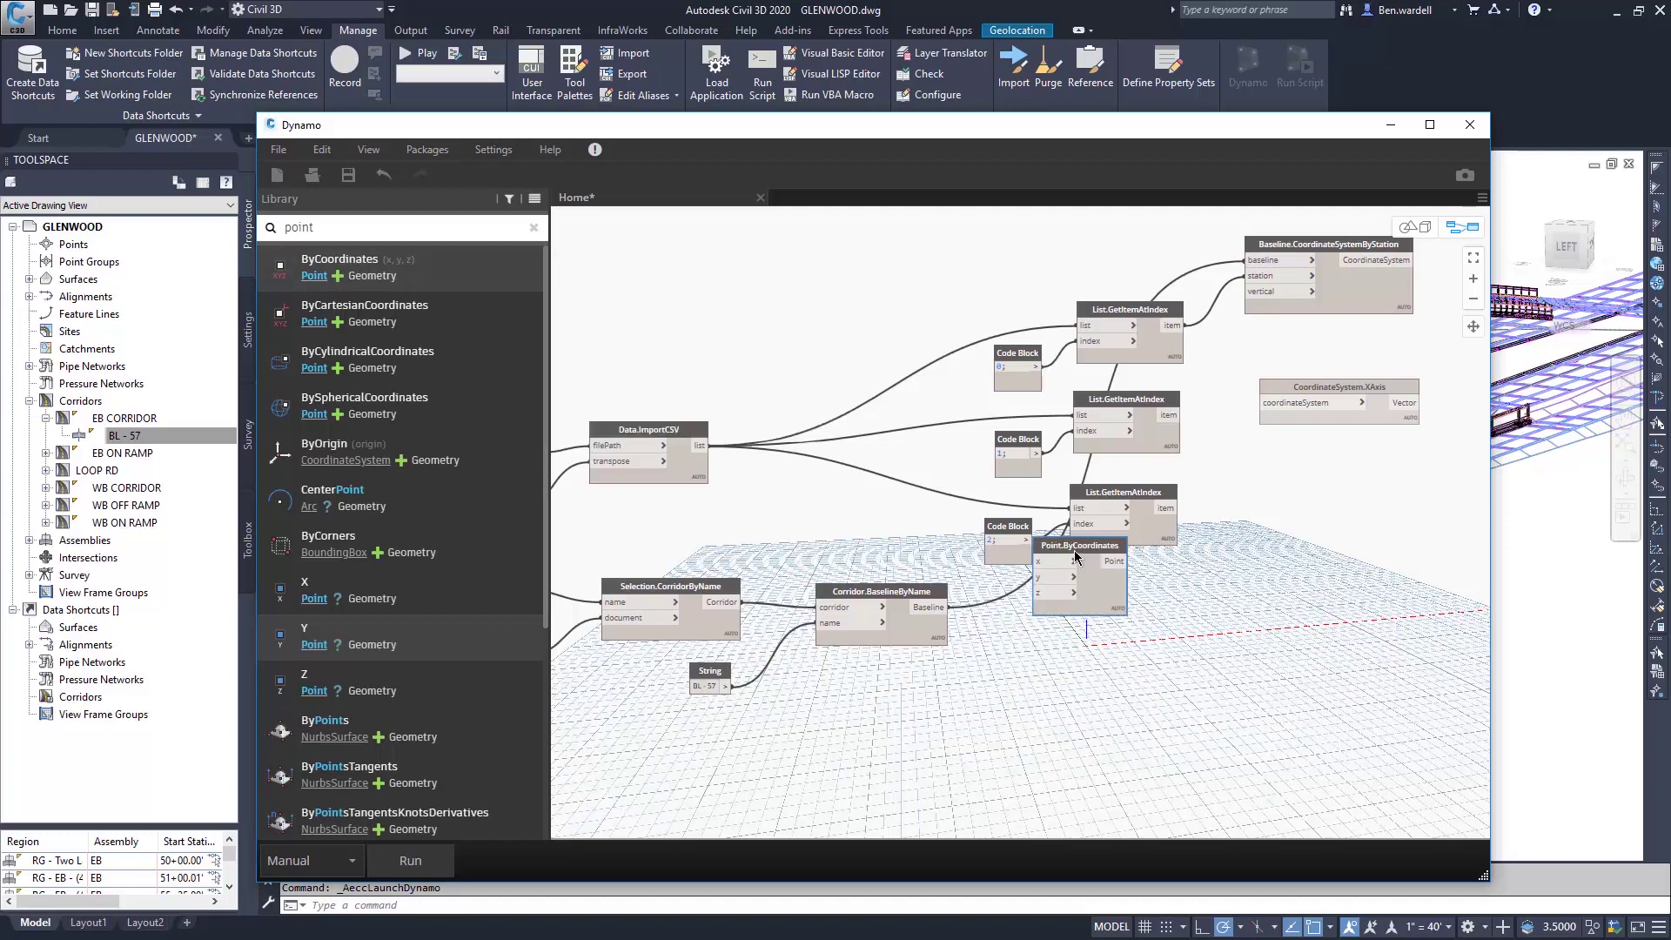
drag(1079, 545, 1364, 481)
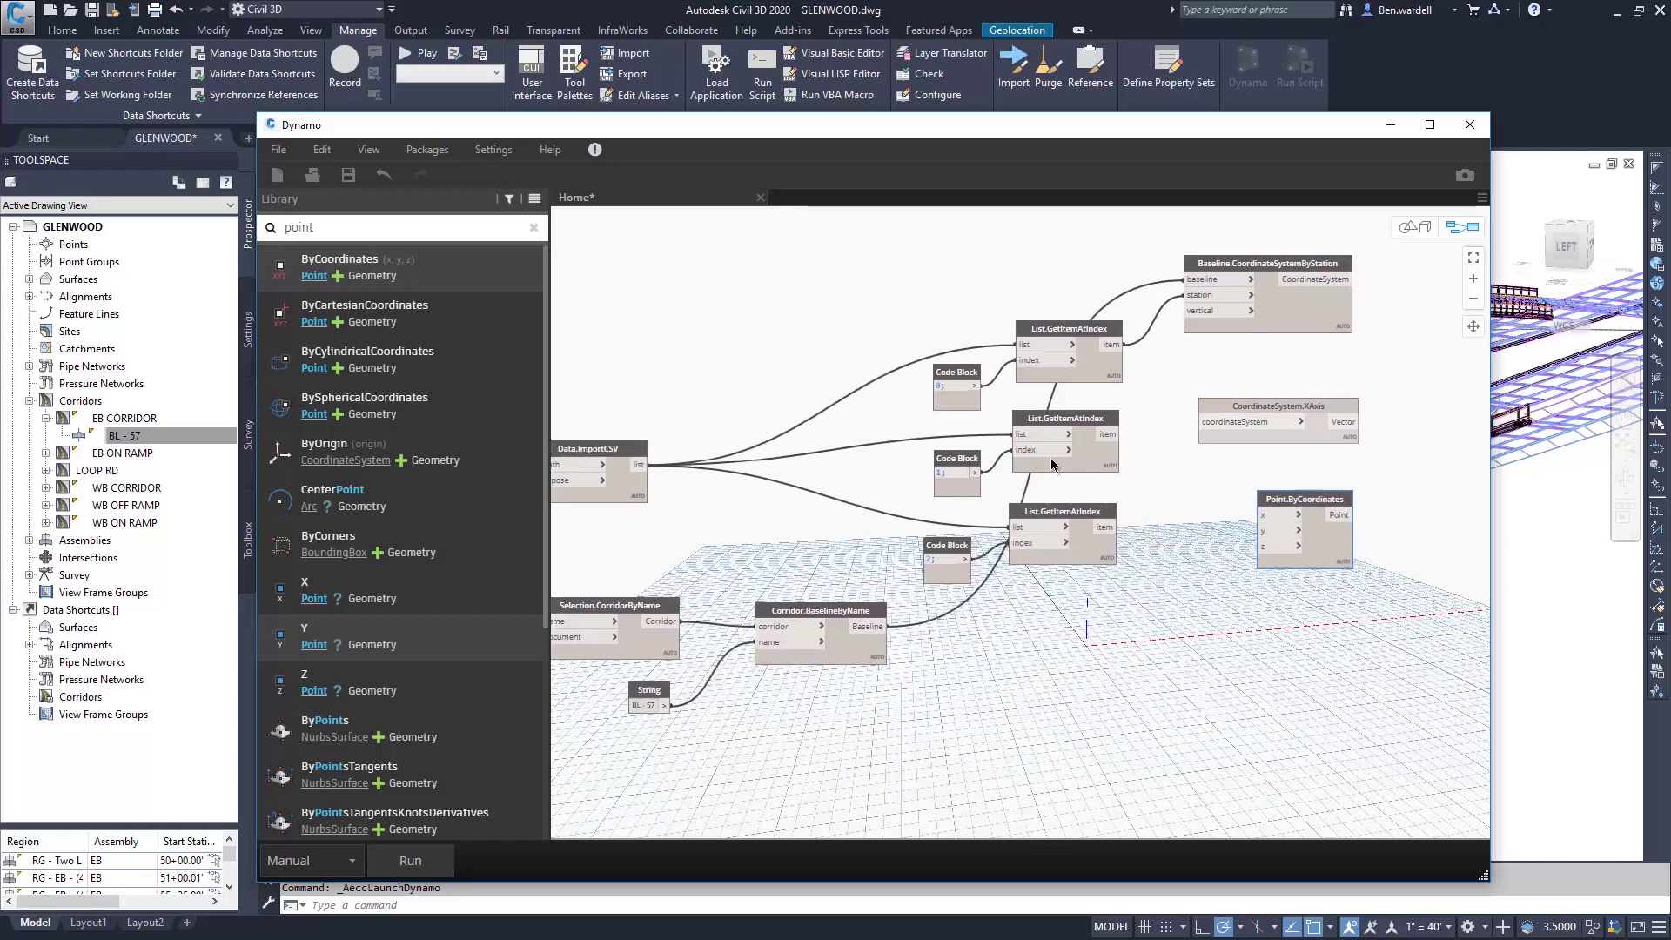
middle_drag(1203, 442, 1033, 461)
drag(1032, 461, 1223, 397)
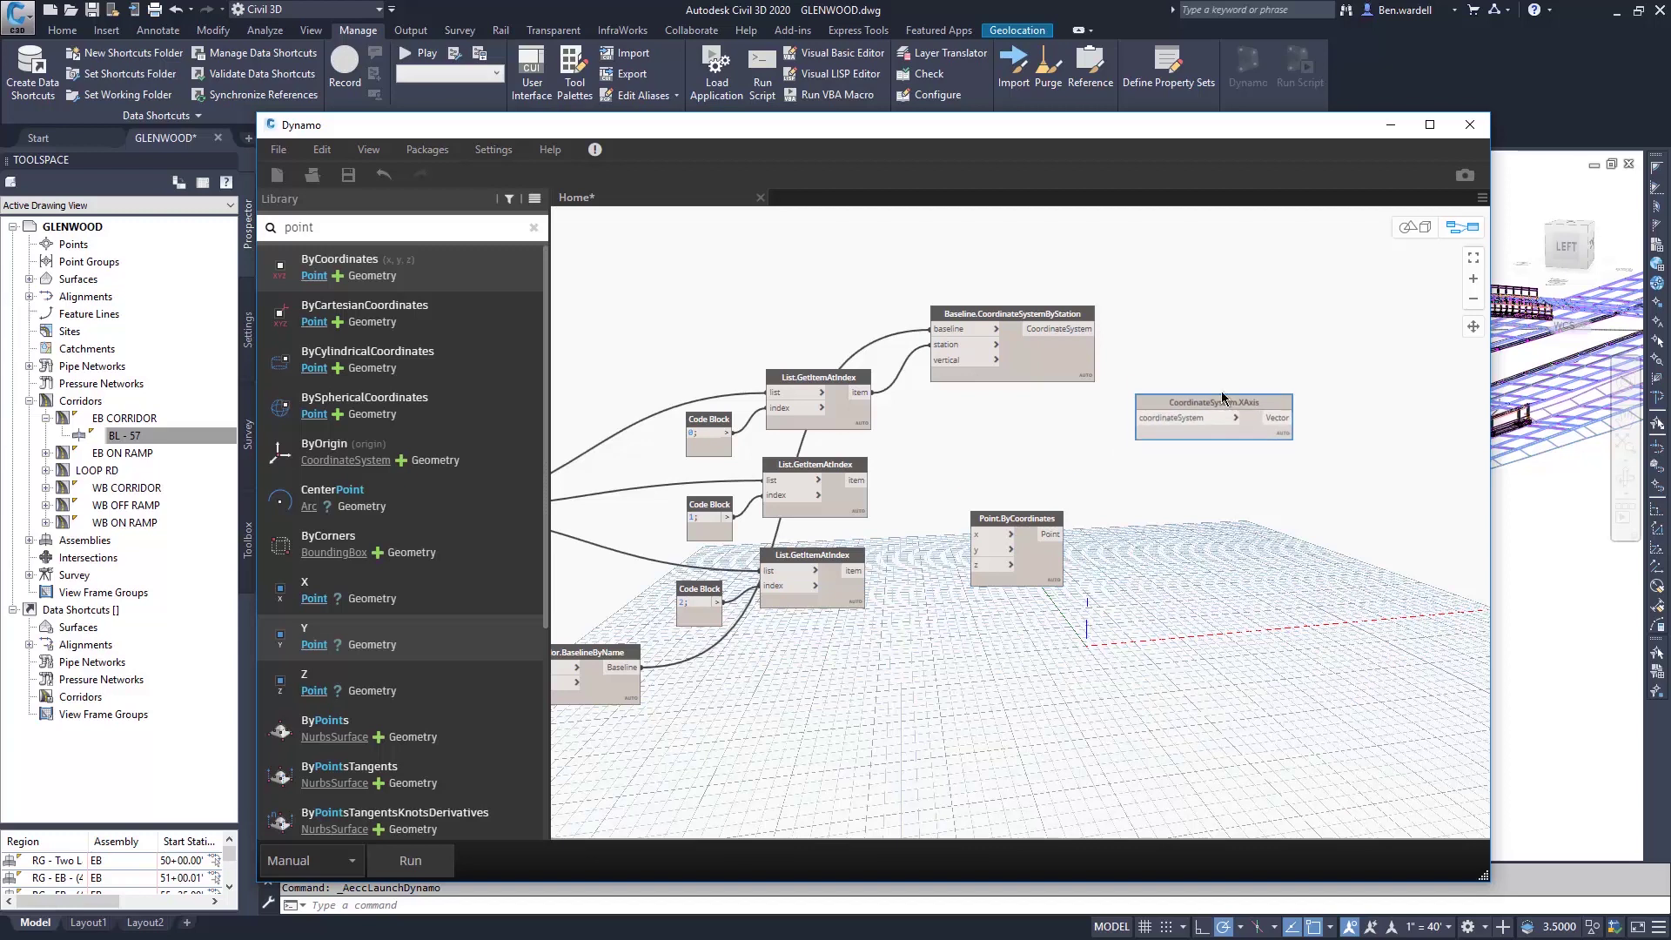
drag(1016, 519, 1071, 462)
click(861, 480)
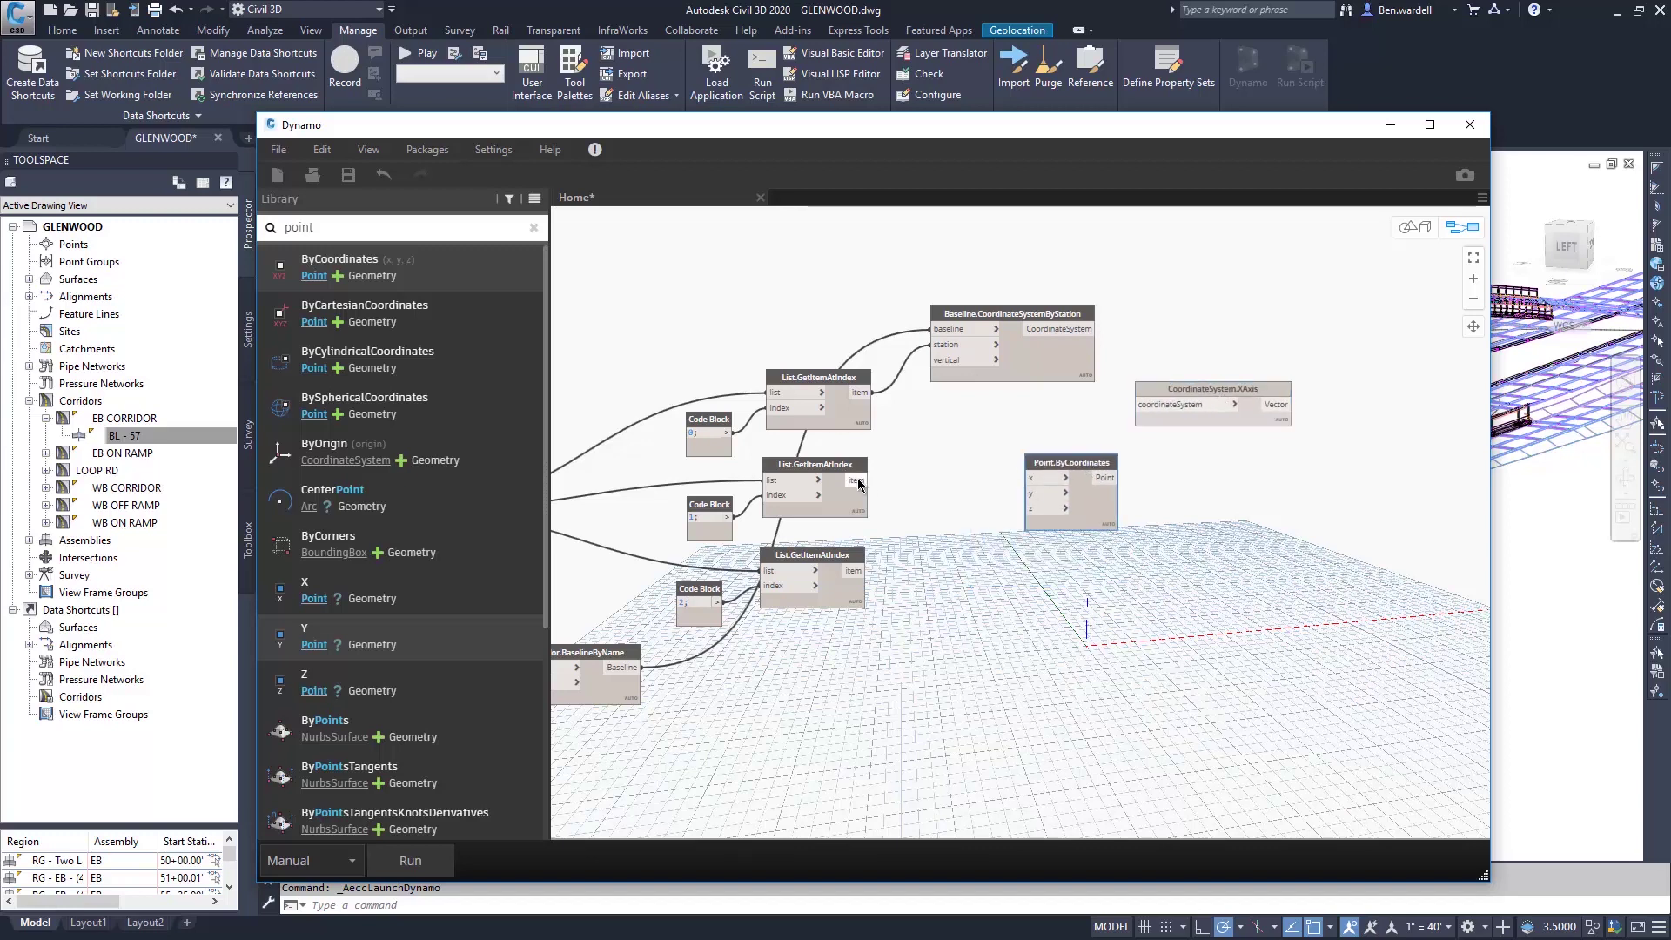
click(1042, 484)
Wire the baseline CoordinateSystem output into the XAxis node's input.
drag(1193, 390, 1234, 379)
click(1095, 329)
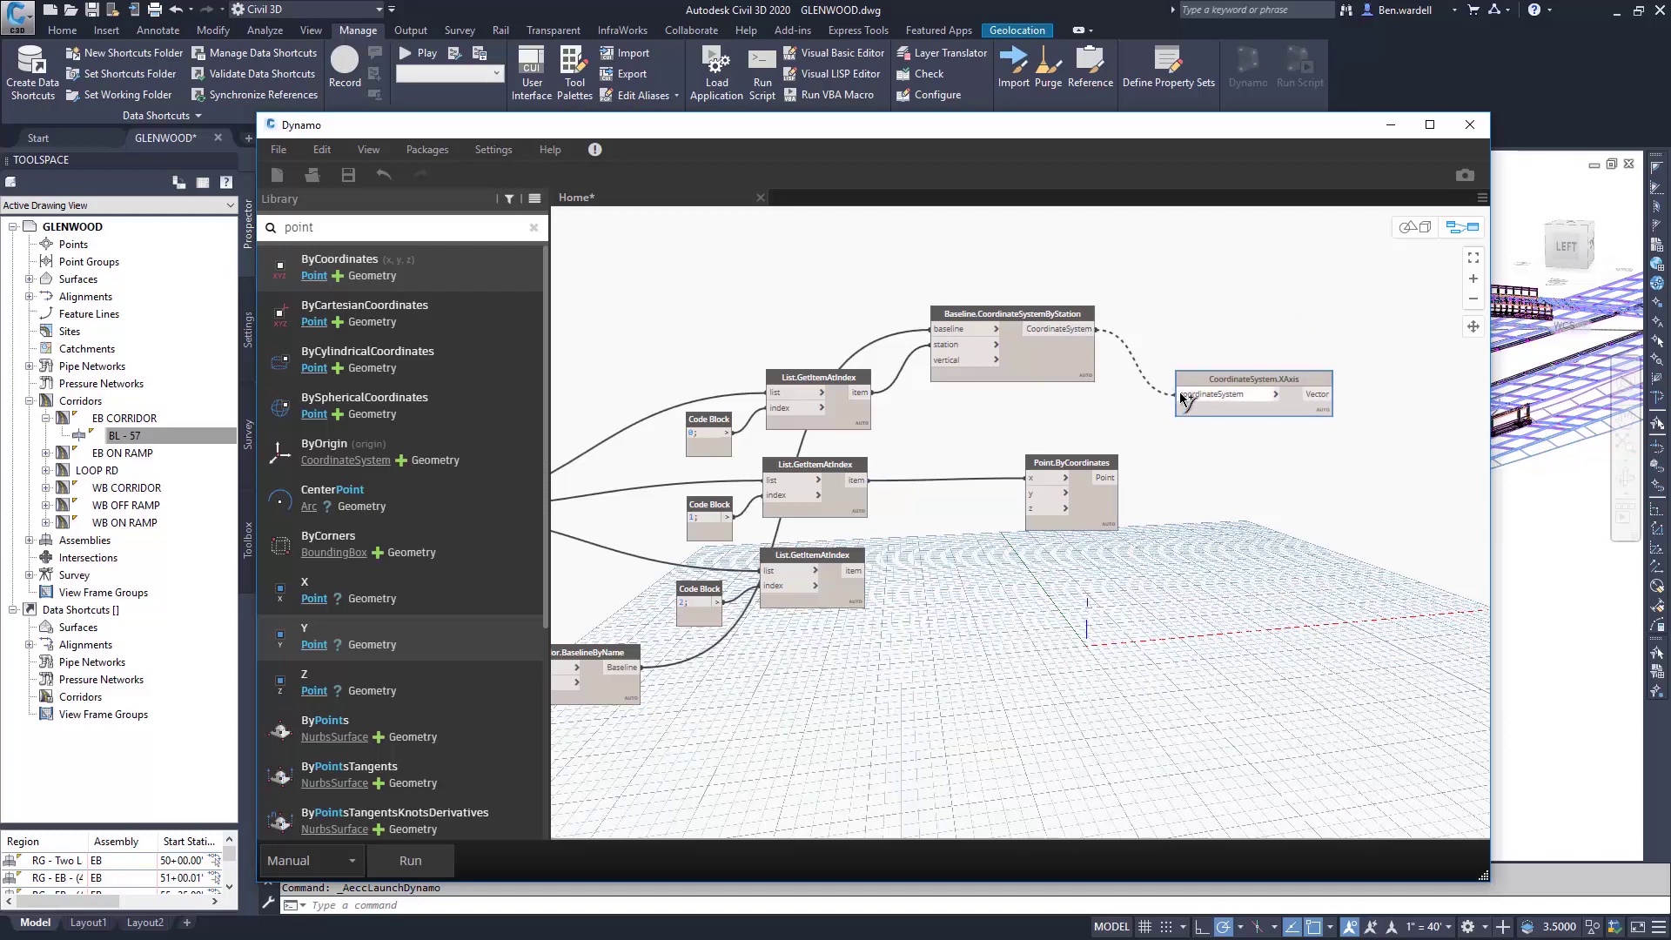
click(1180, 394)
click(281, 228)
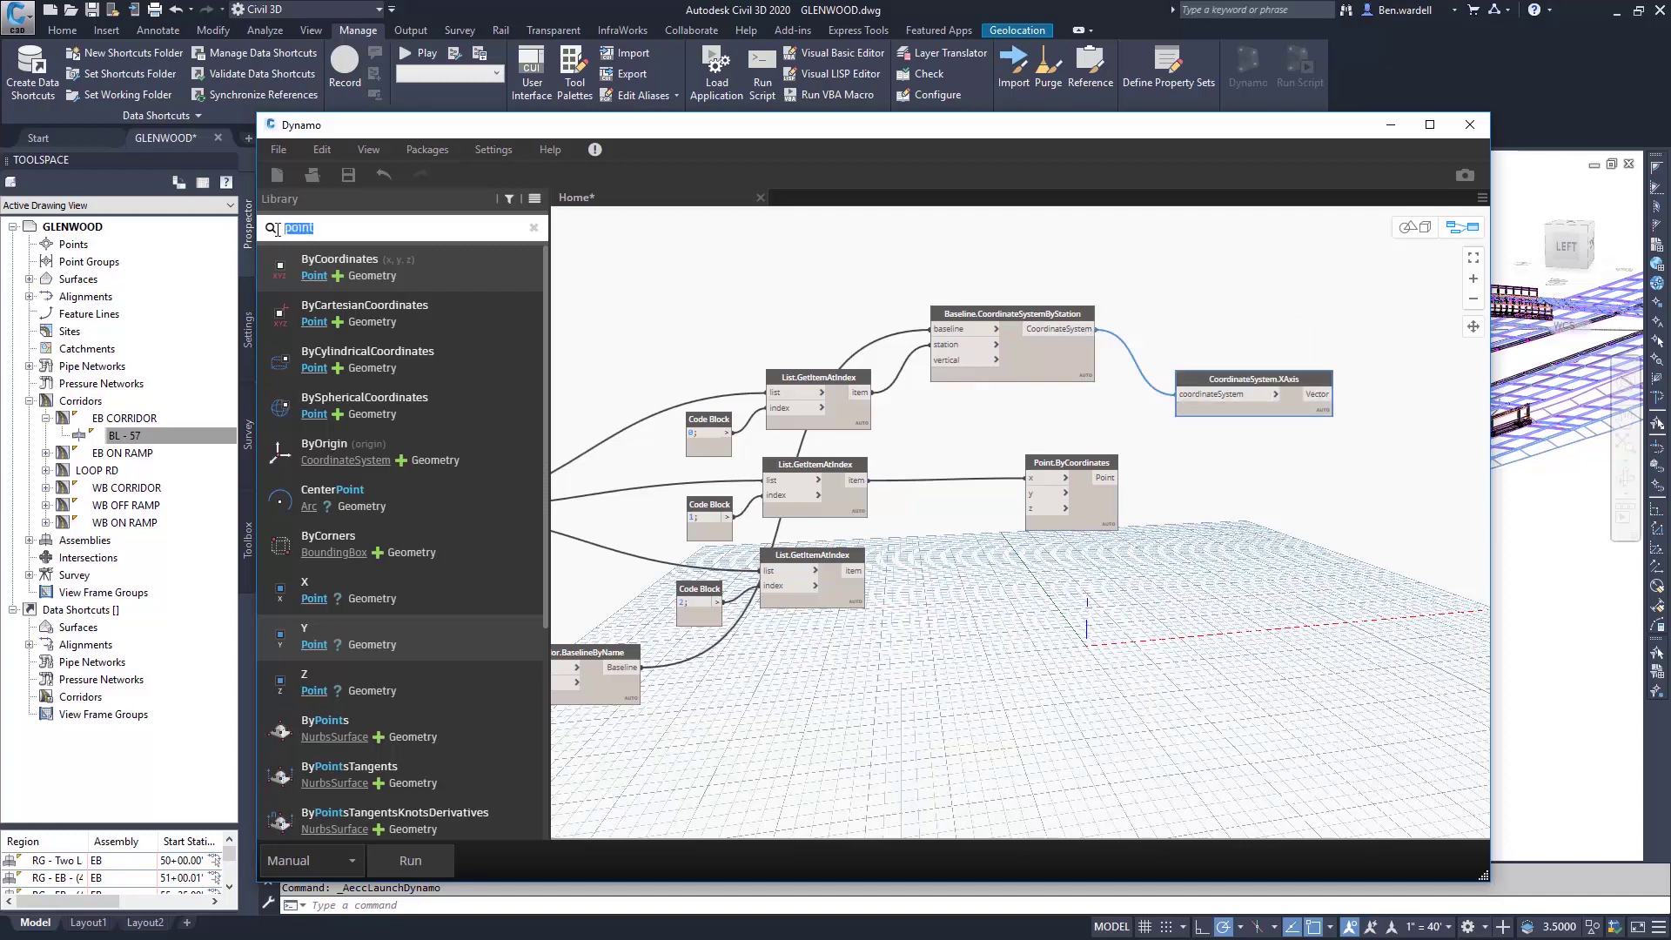
Add Vector.X and Vector.Y nodes and stack them beside the XAxis node.
text(vector)
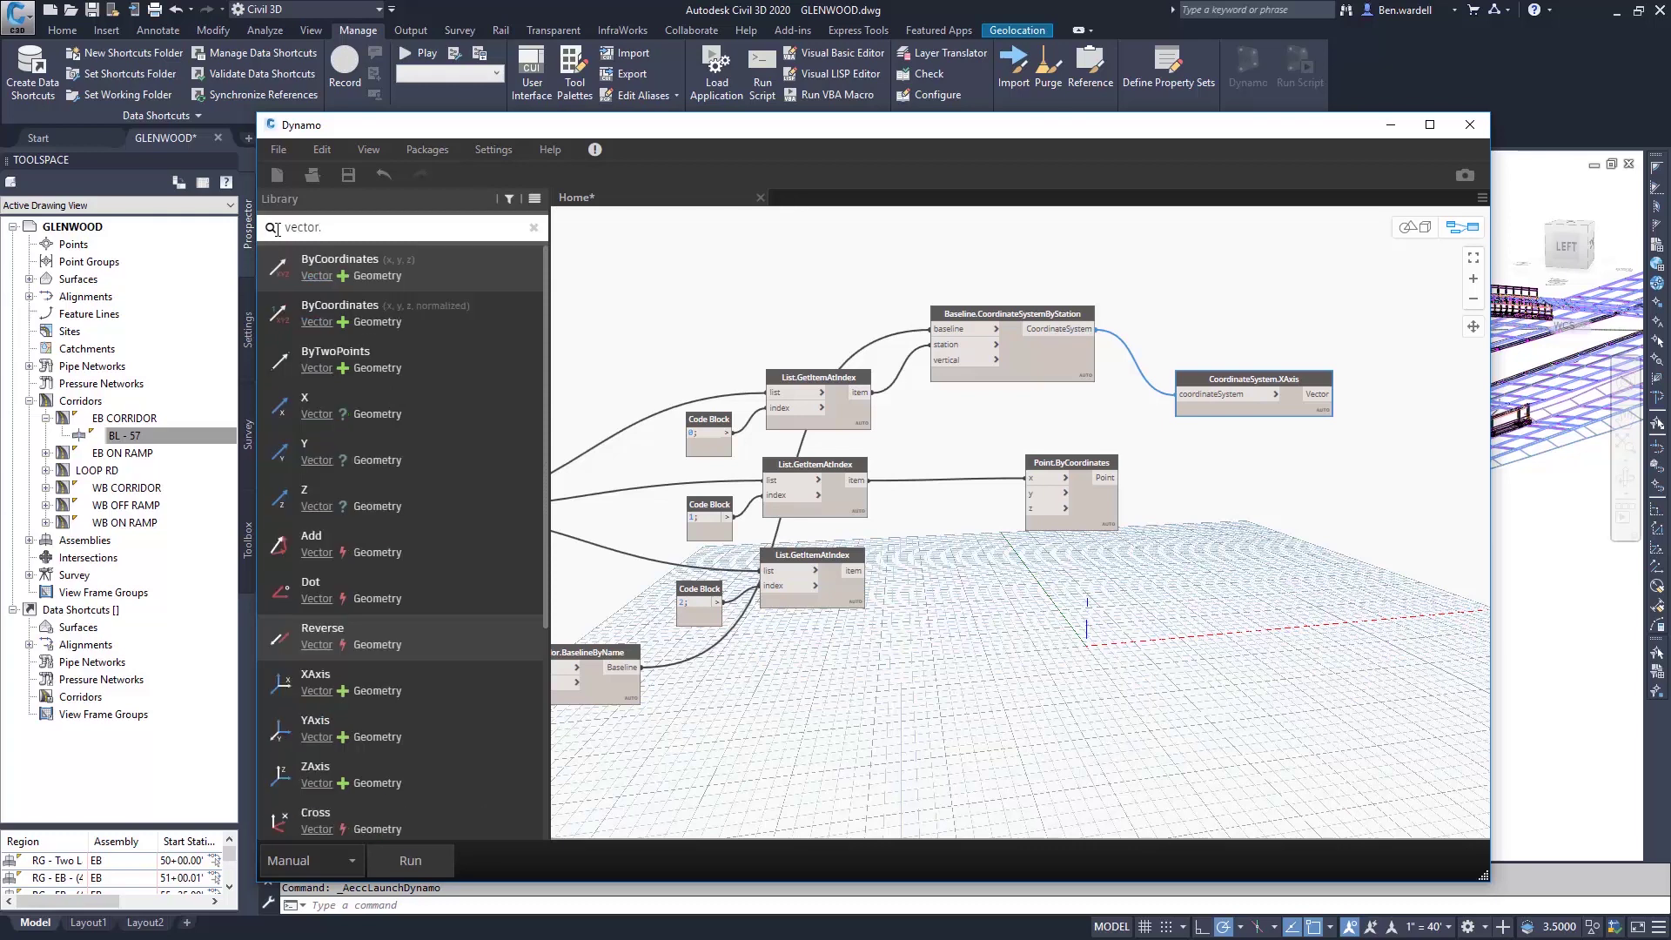
click(317, 415)
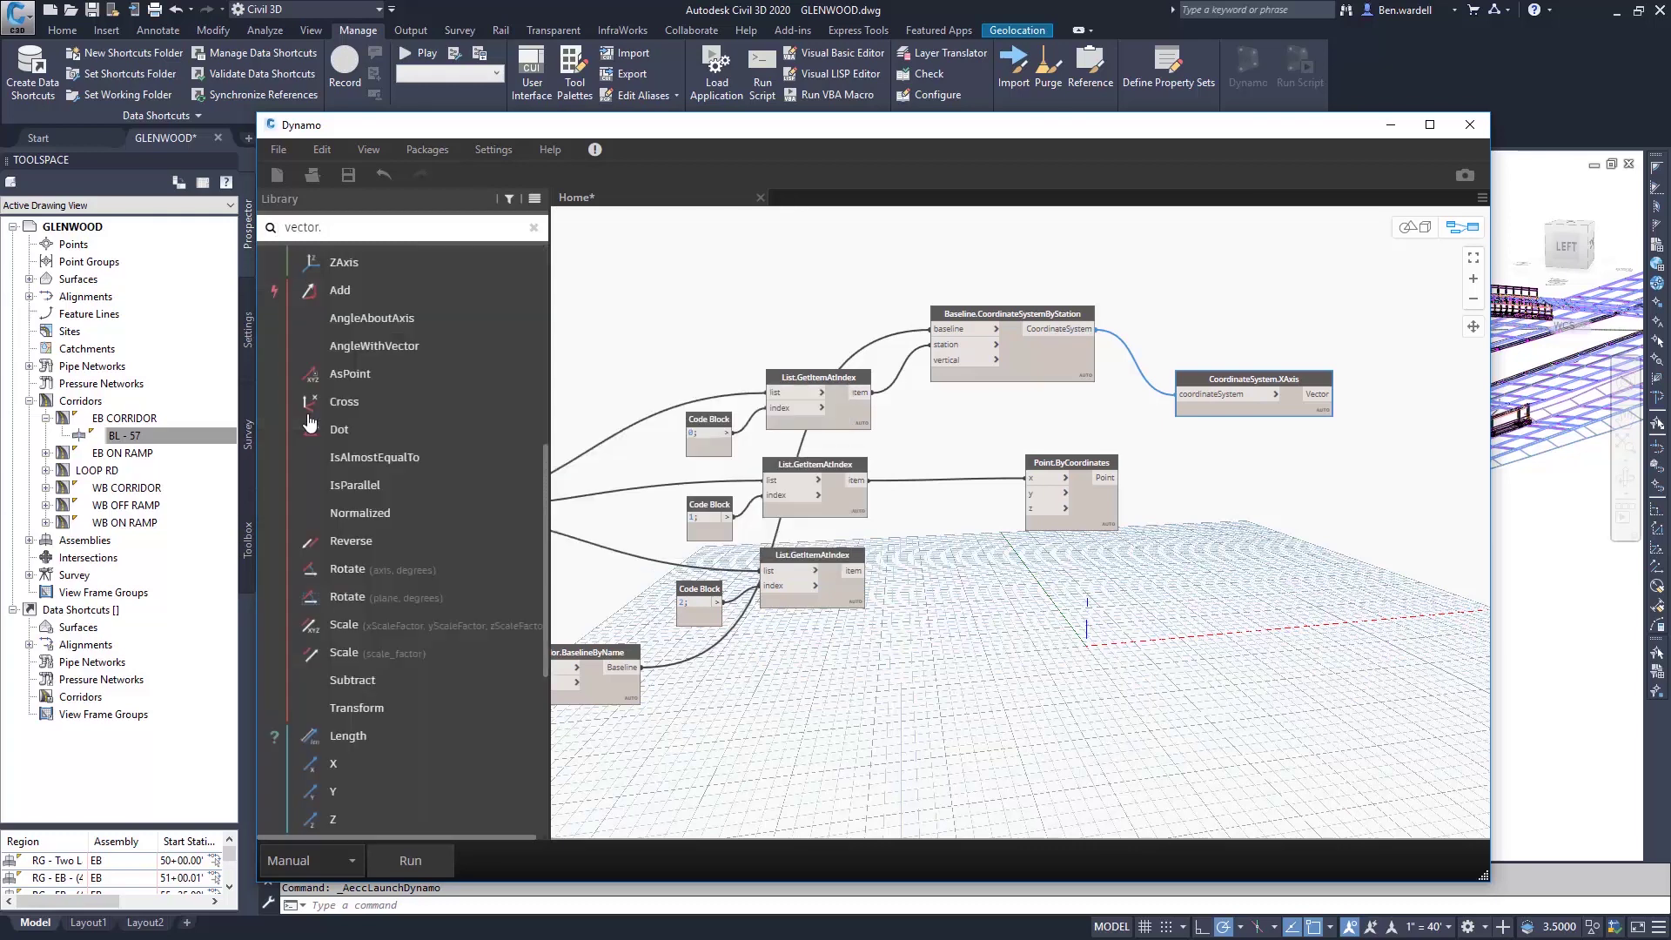
click(341, 763)
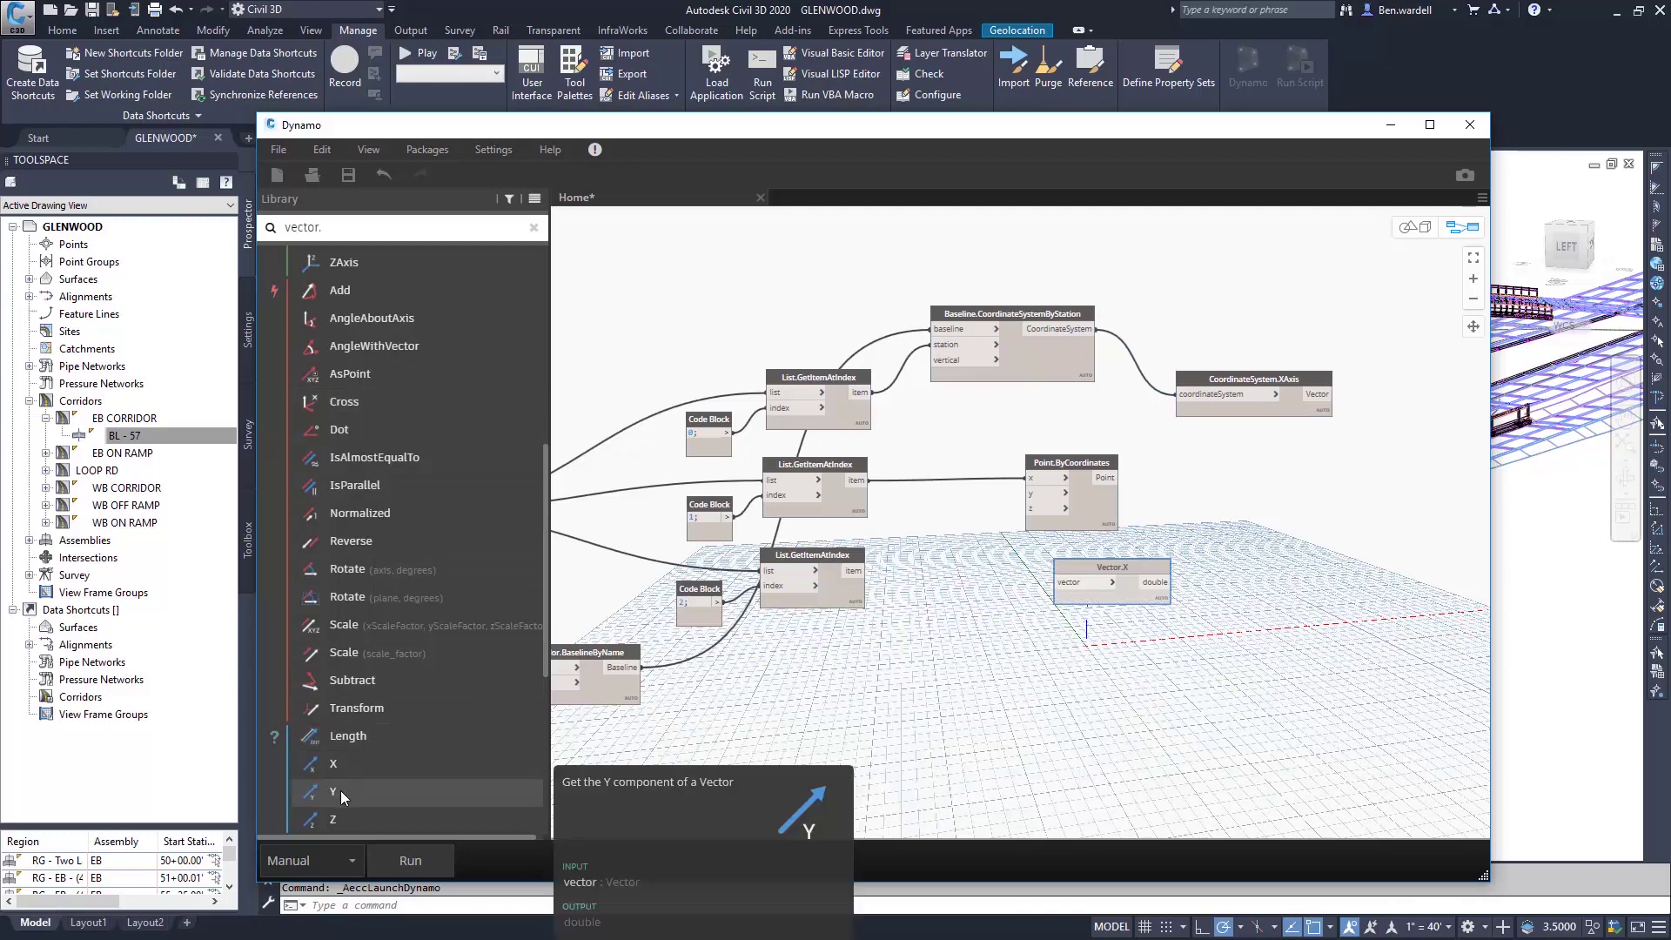
click(341, 790)
drag(1128, 565, 1265, 496)
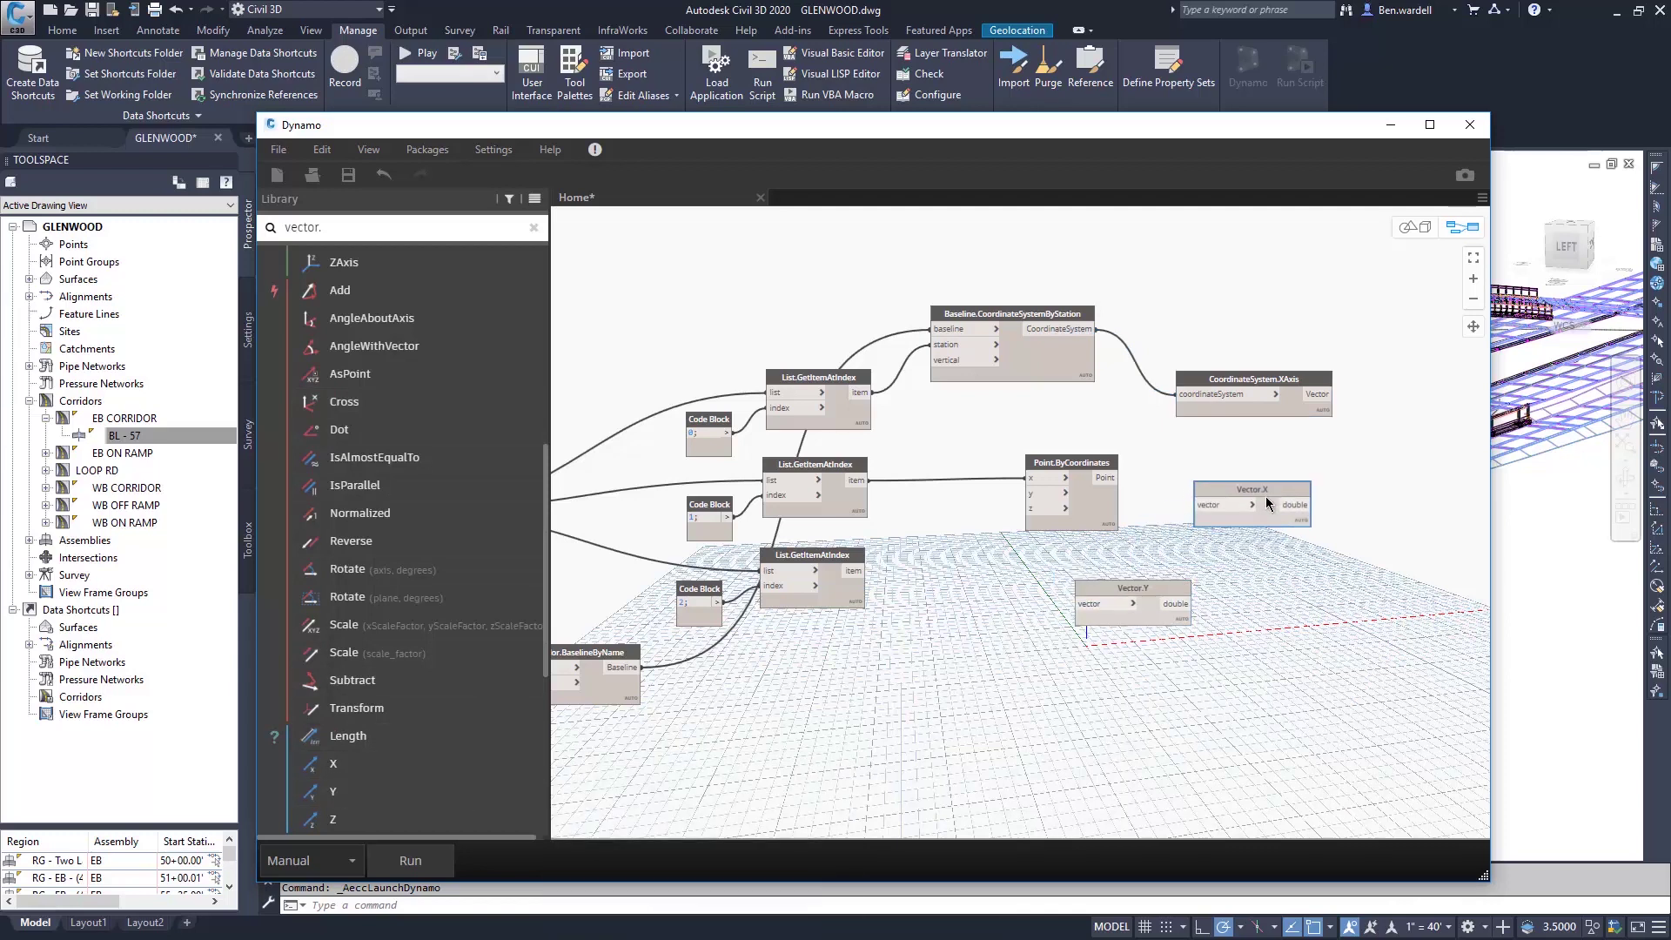
drag(1150, 586, 1273, 571)
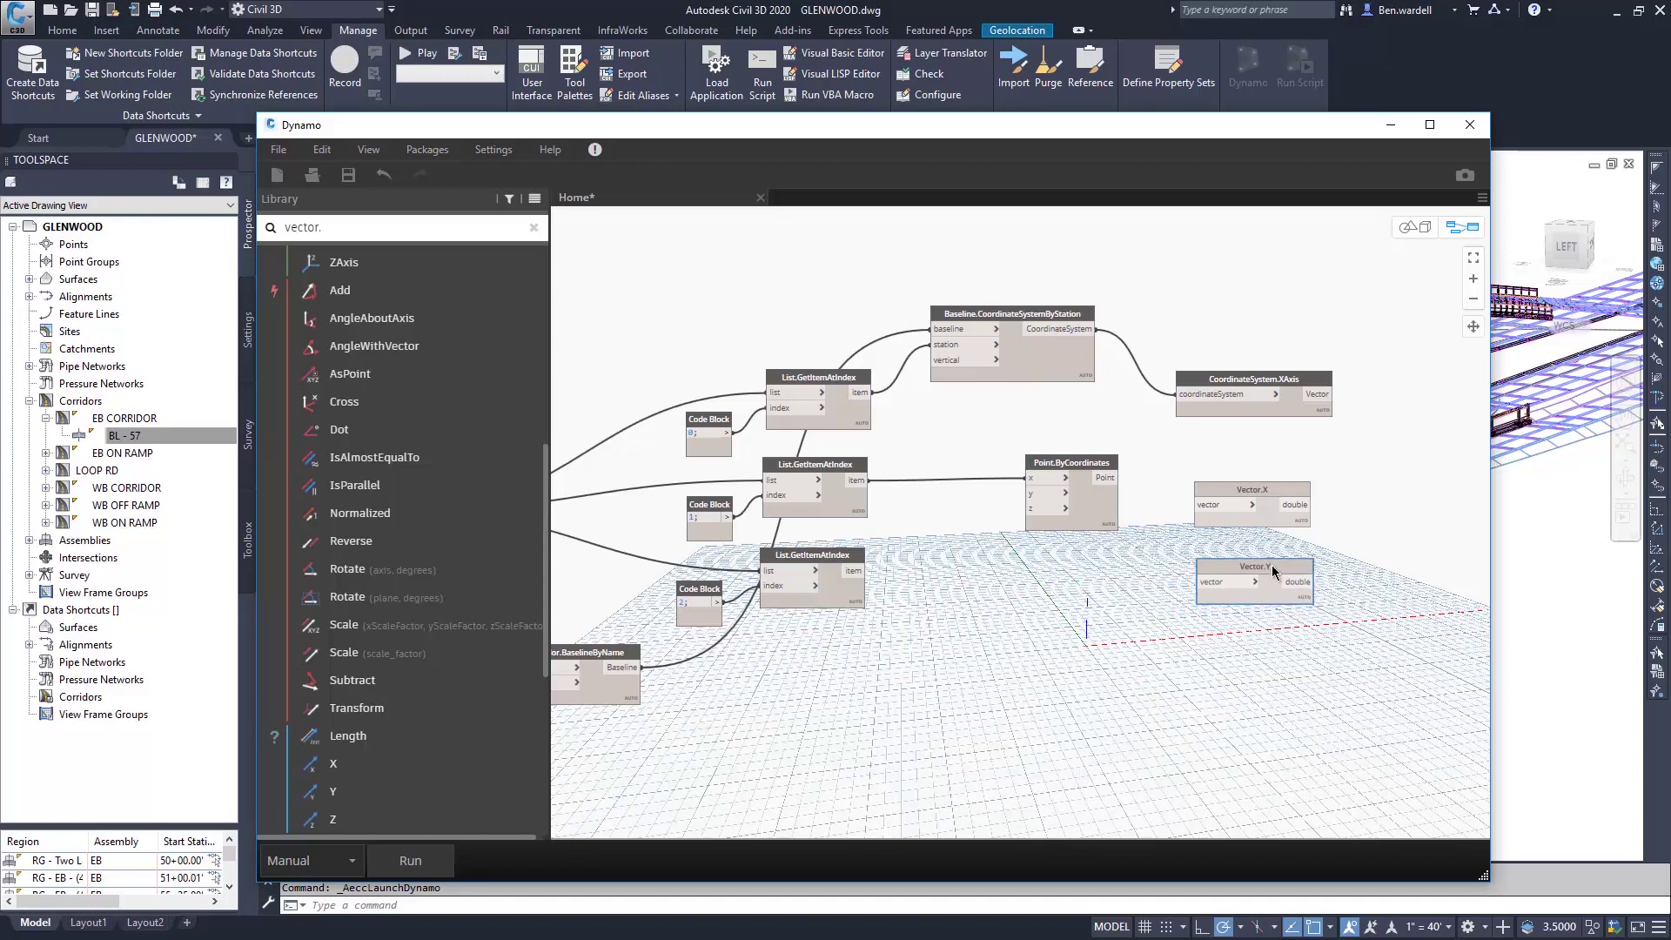
drag(1253, 490, 1420, 418)
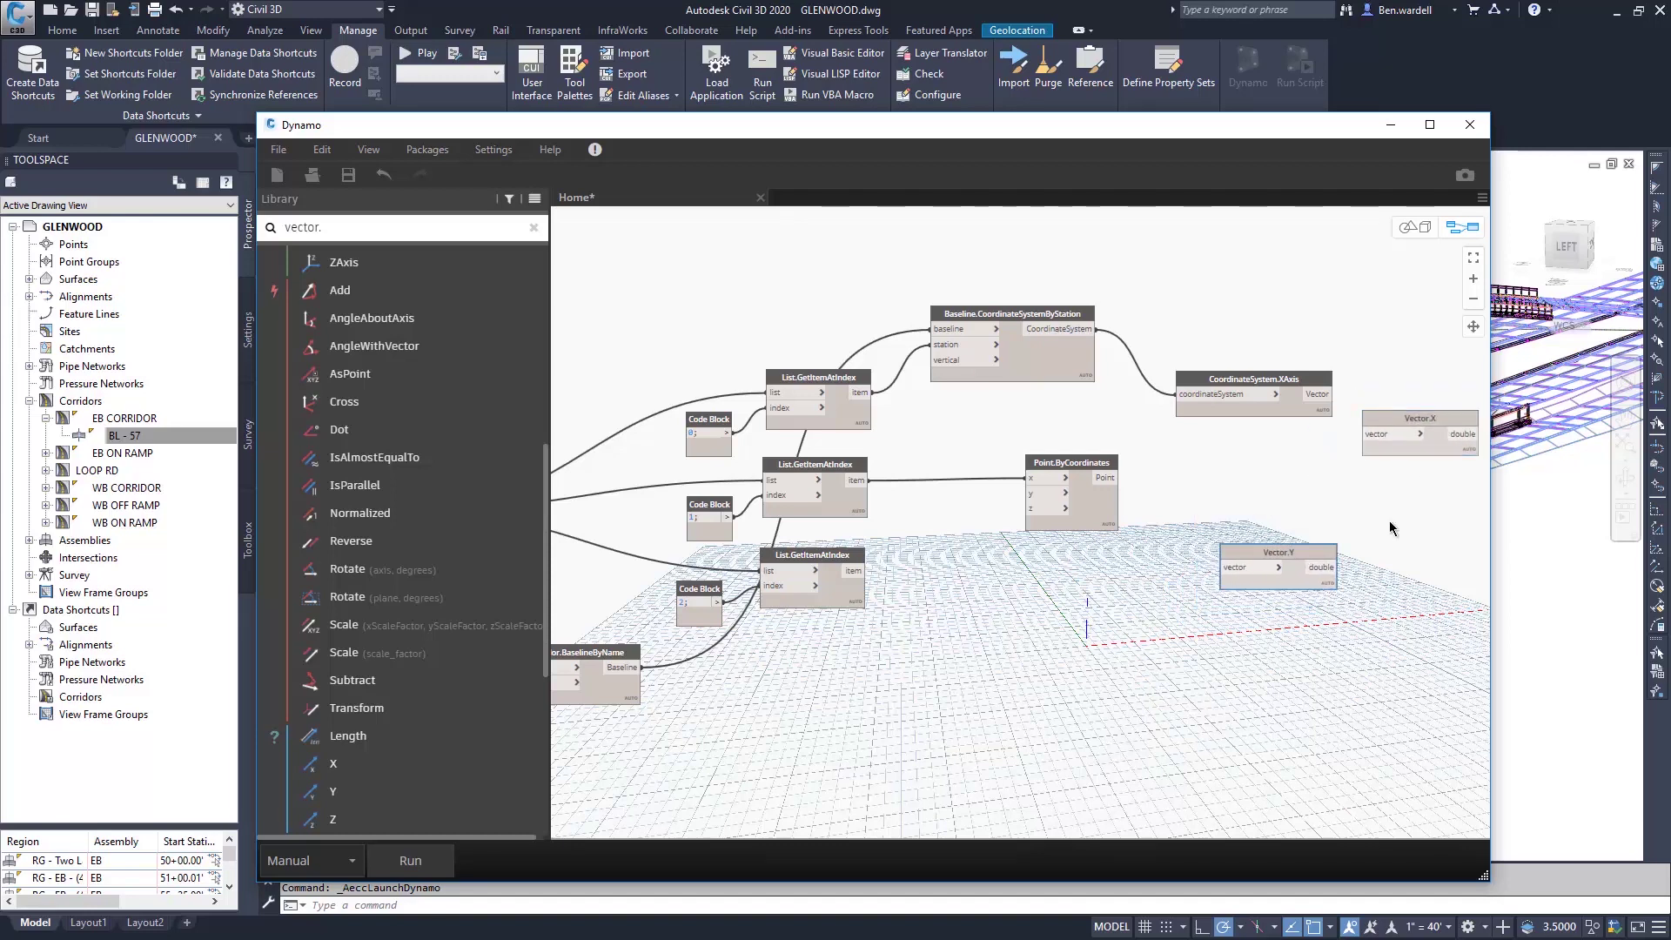
drag(1287, 575, 1452, 494)
Wire the XAxis vector output into both Vector.X and Vector.Y.
drag(1324, 394, 1396, 435)
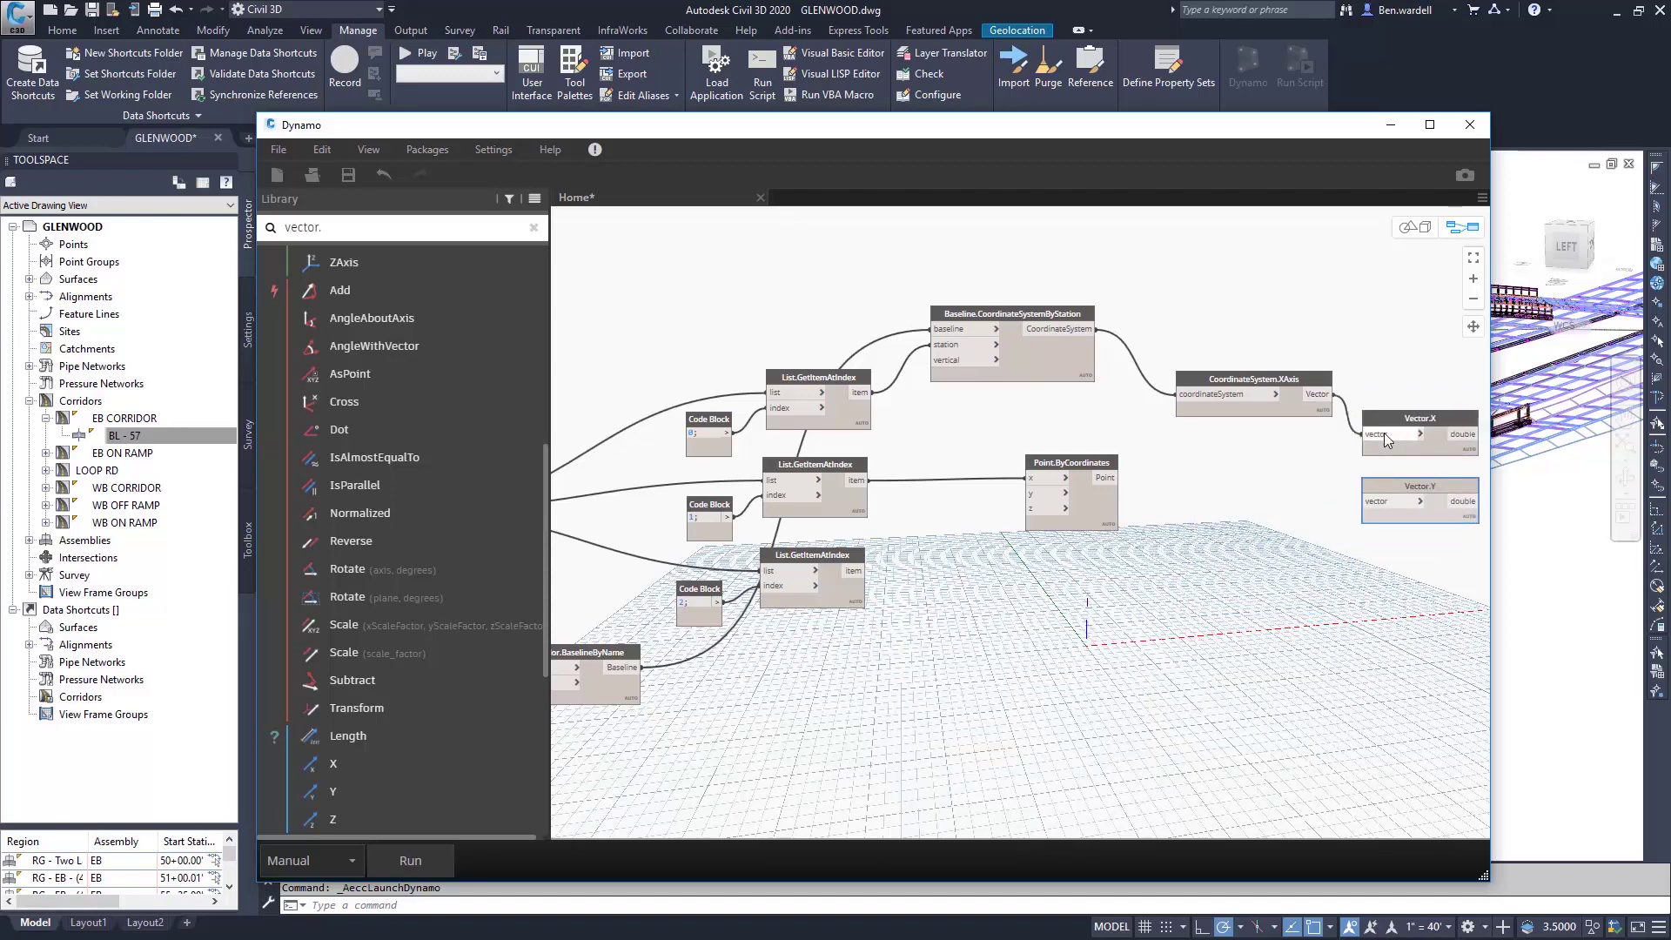
drag(1319, 399, 1368, 501)
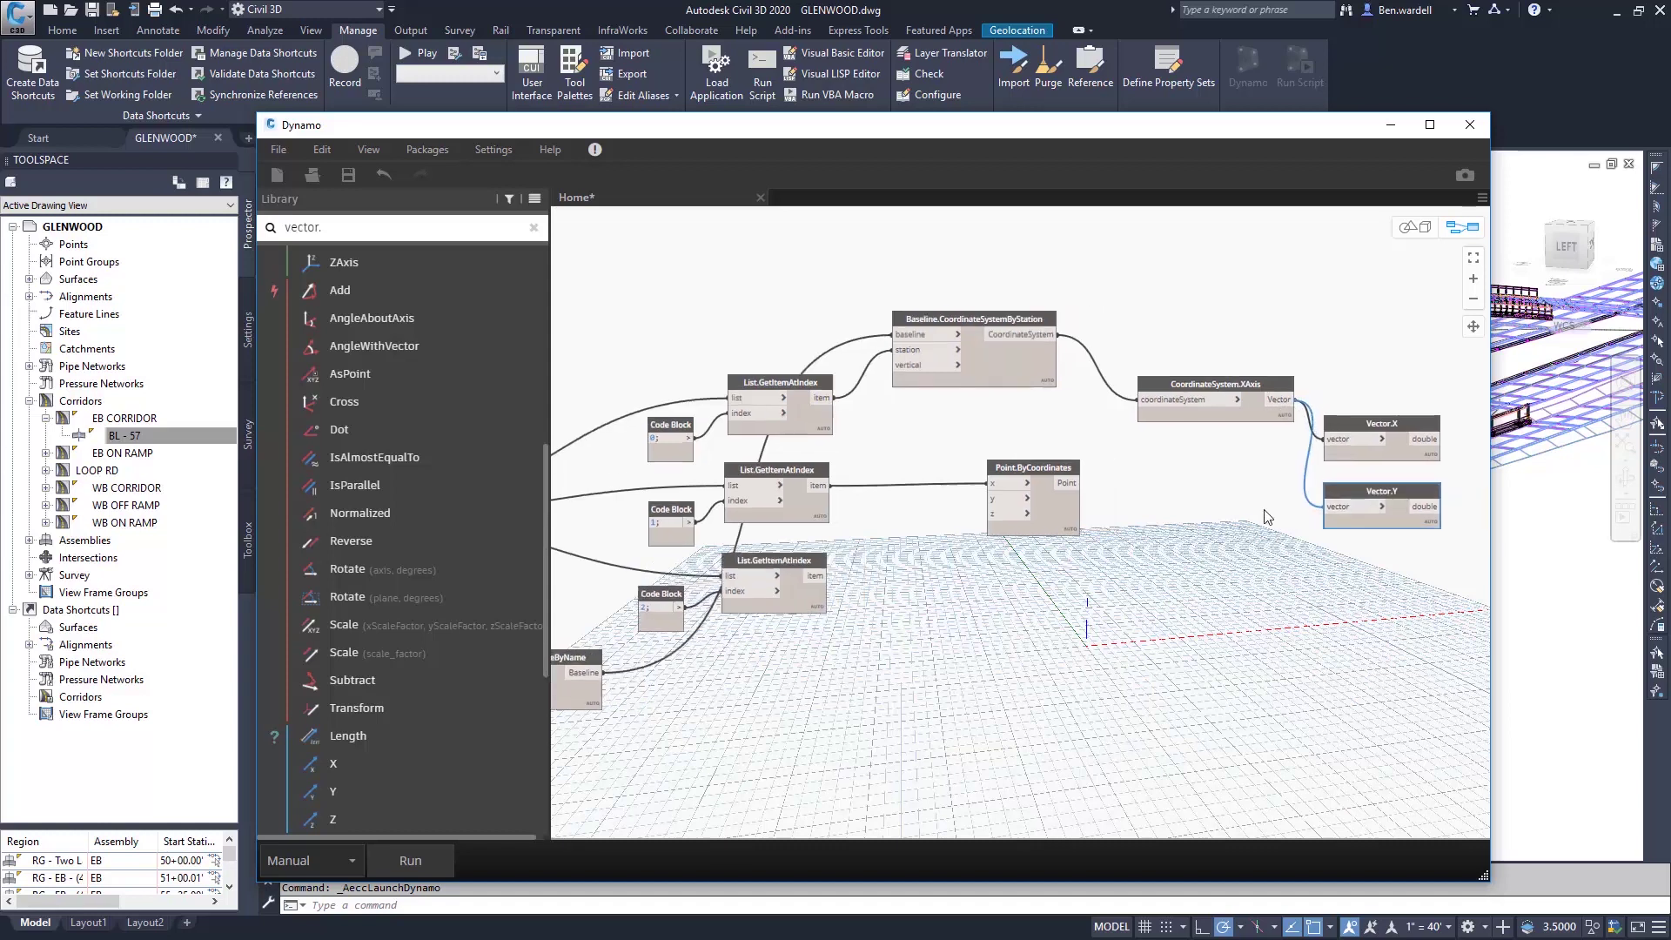
middle_drag(1343, 509, 948, 522)
scroll(1136, 481, up, 1)
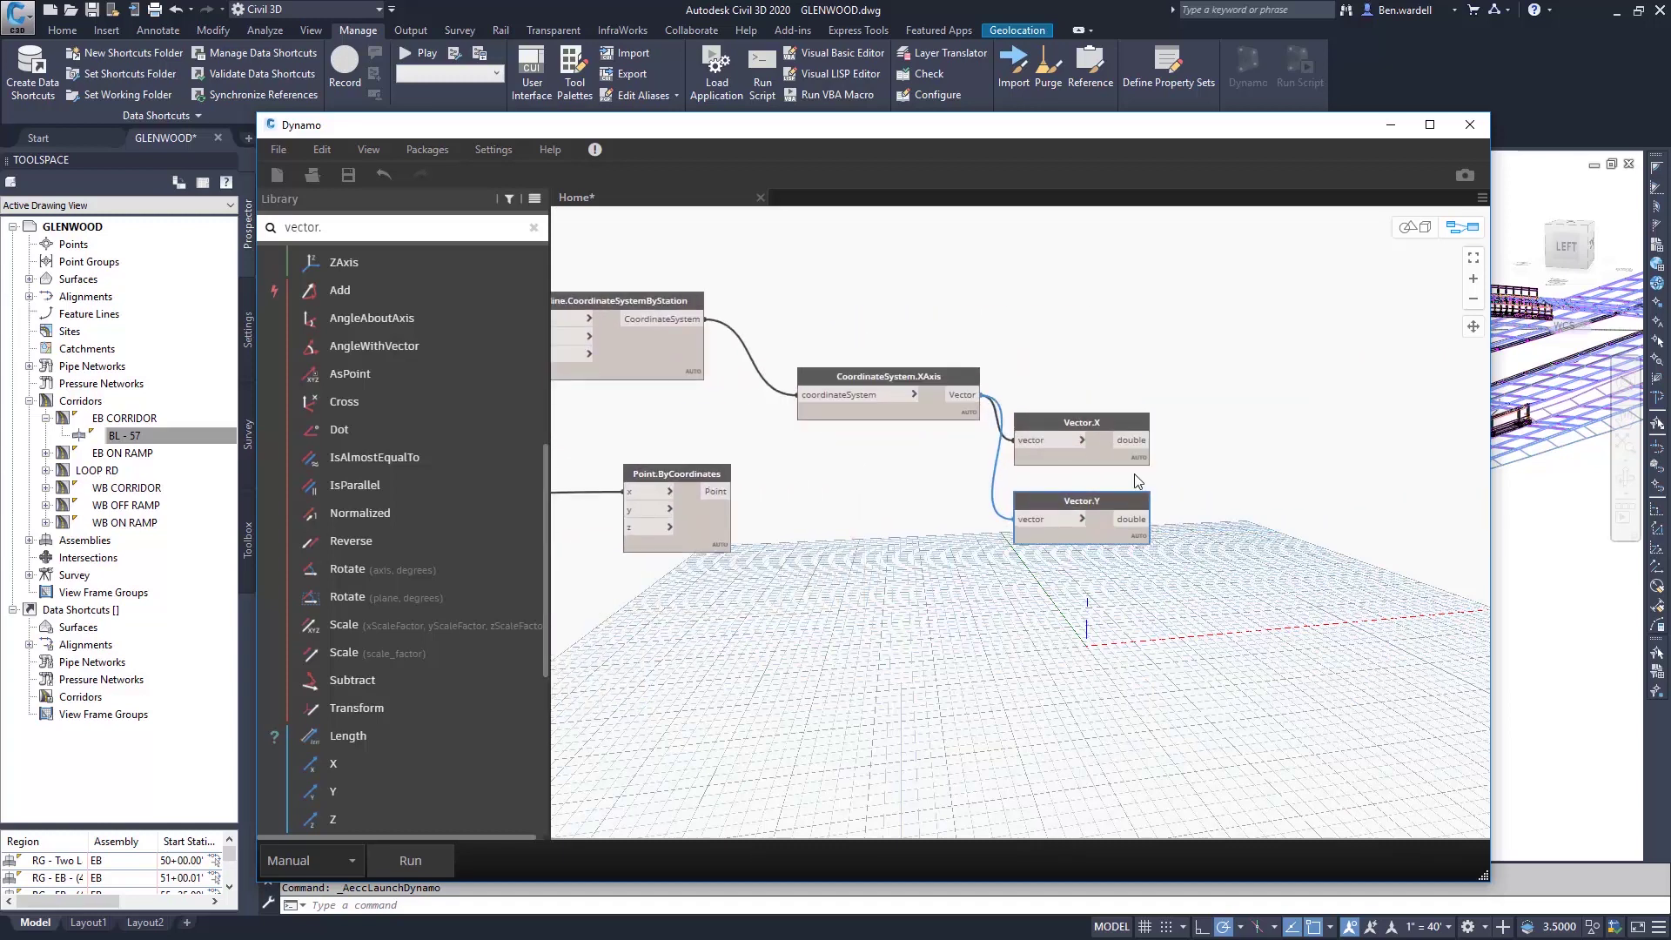
Create a Code Block with inputs o and a and the formula Math.Atan(o/-a)-90.
double_click(1228, 461)
drag(1223, 464, 1296, 444)
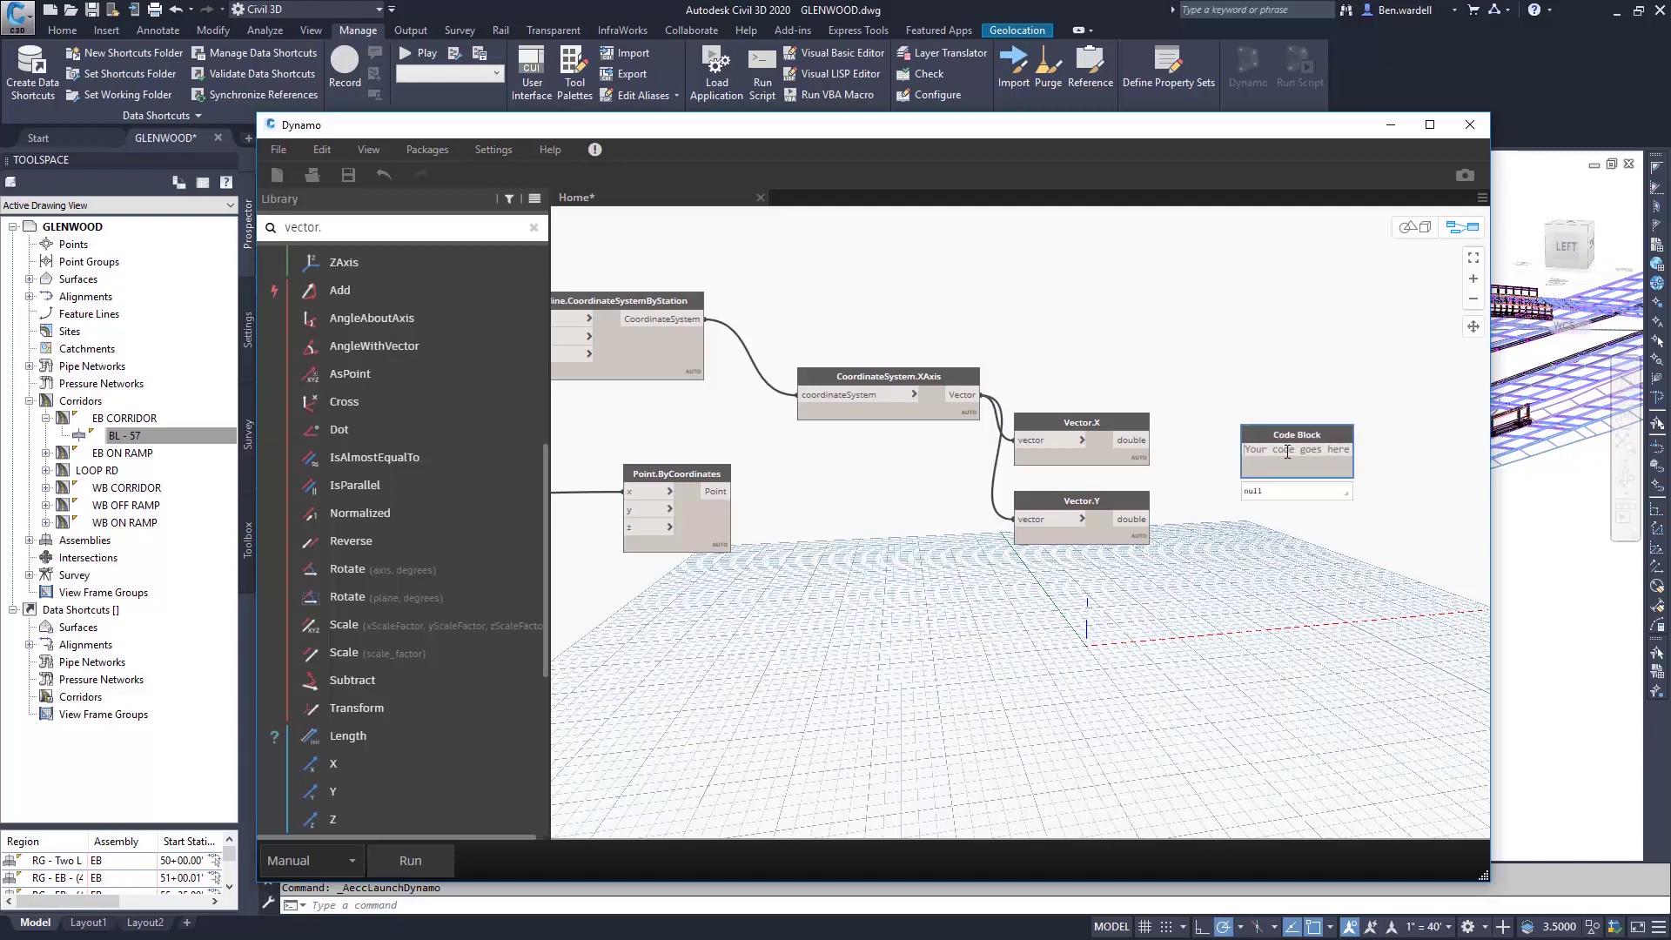
text(o)
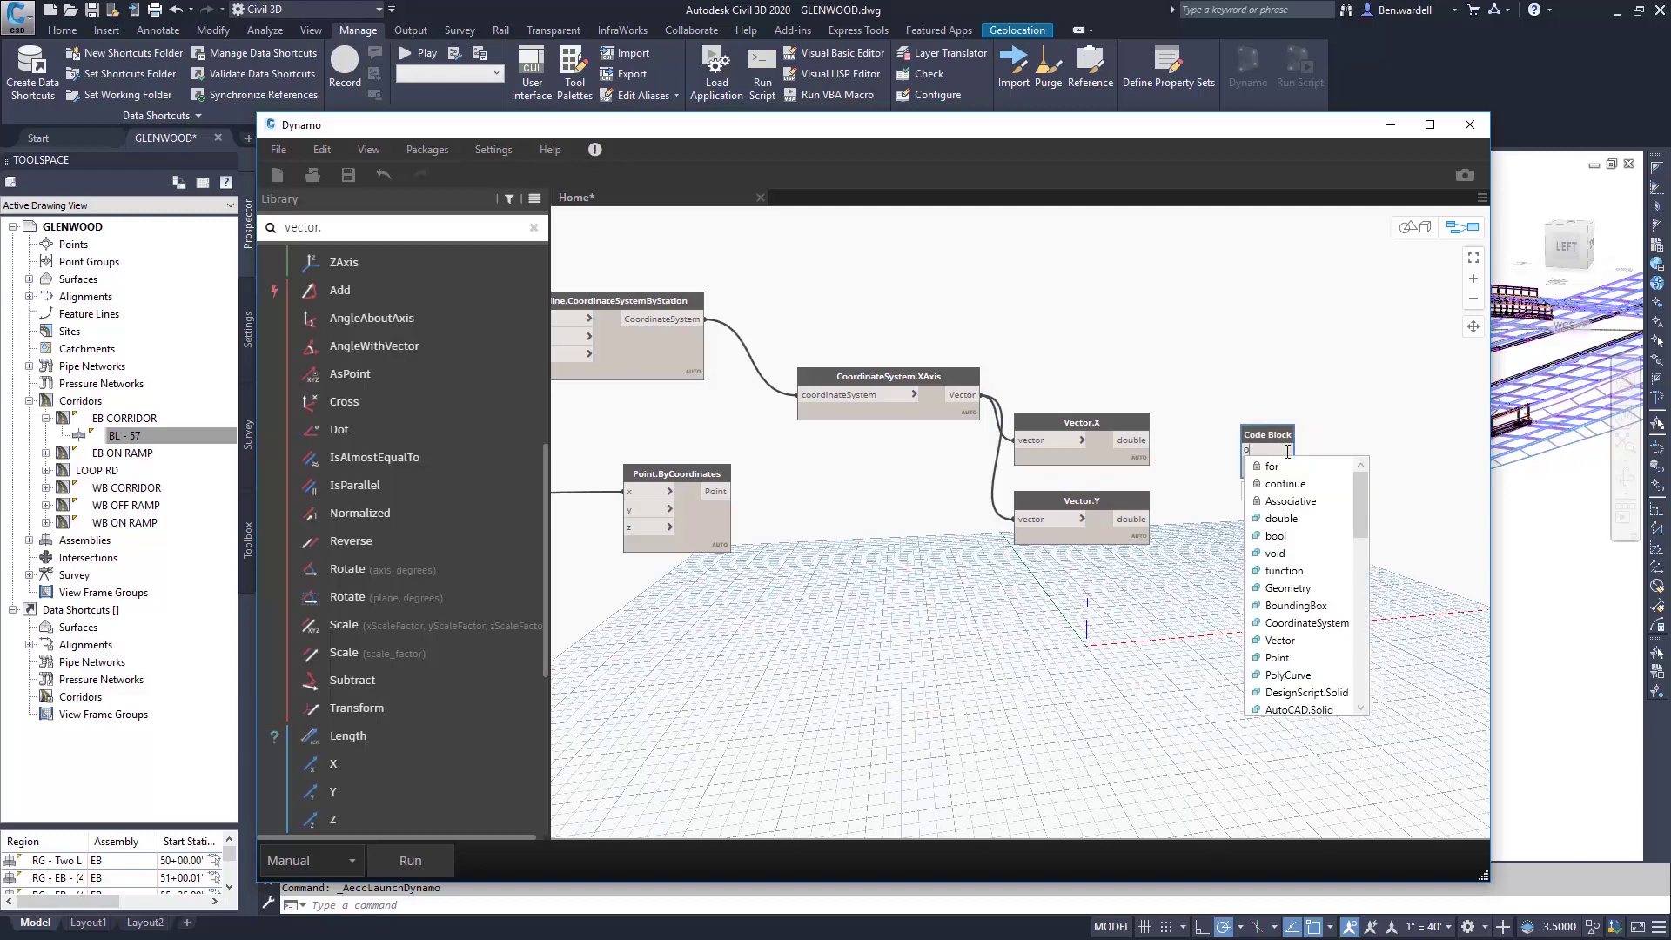
text(;)
key(Return)
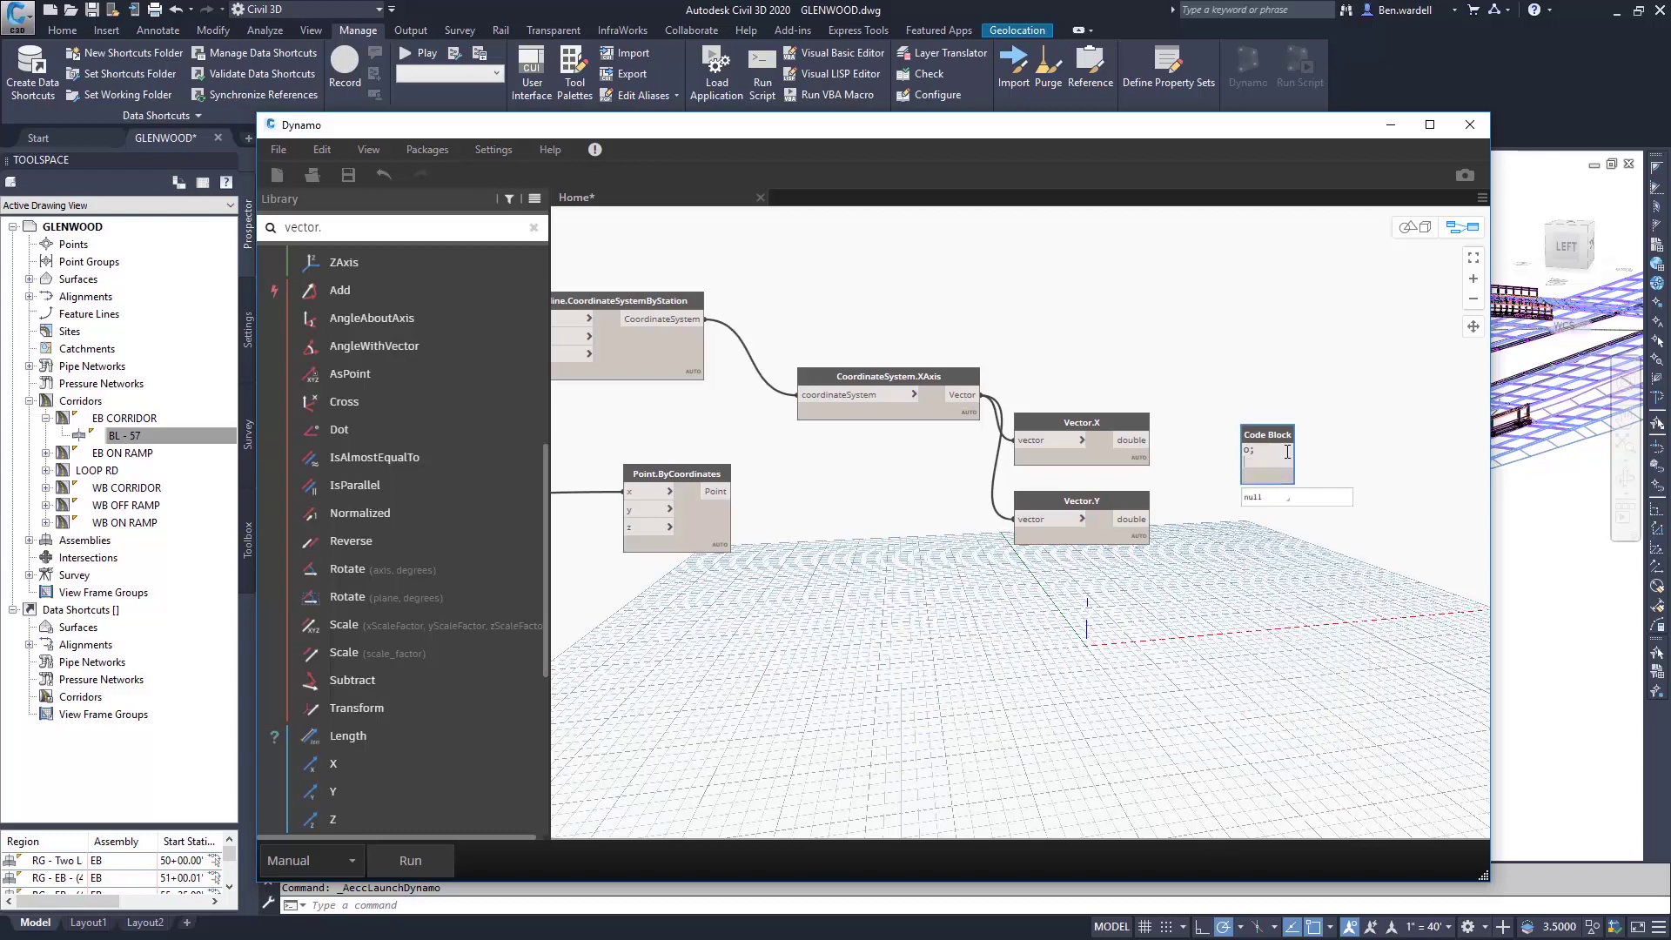
text(a;)
key(Return)
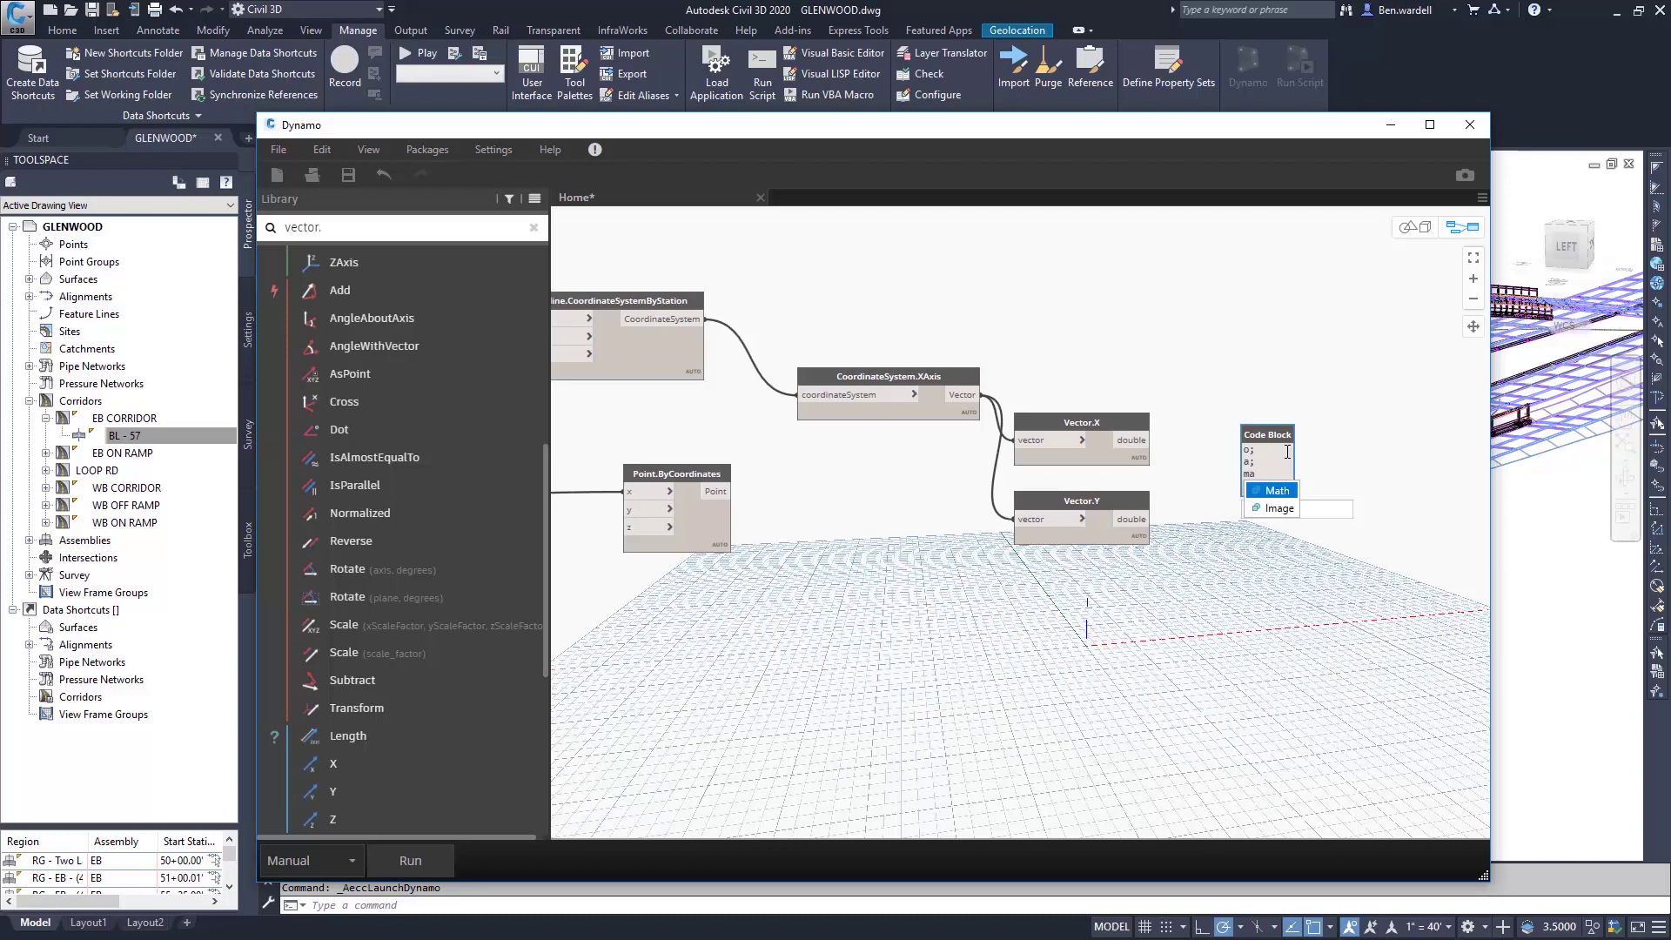
key(BackSpace)
text(Math)
text(.Atan()
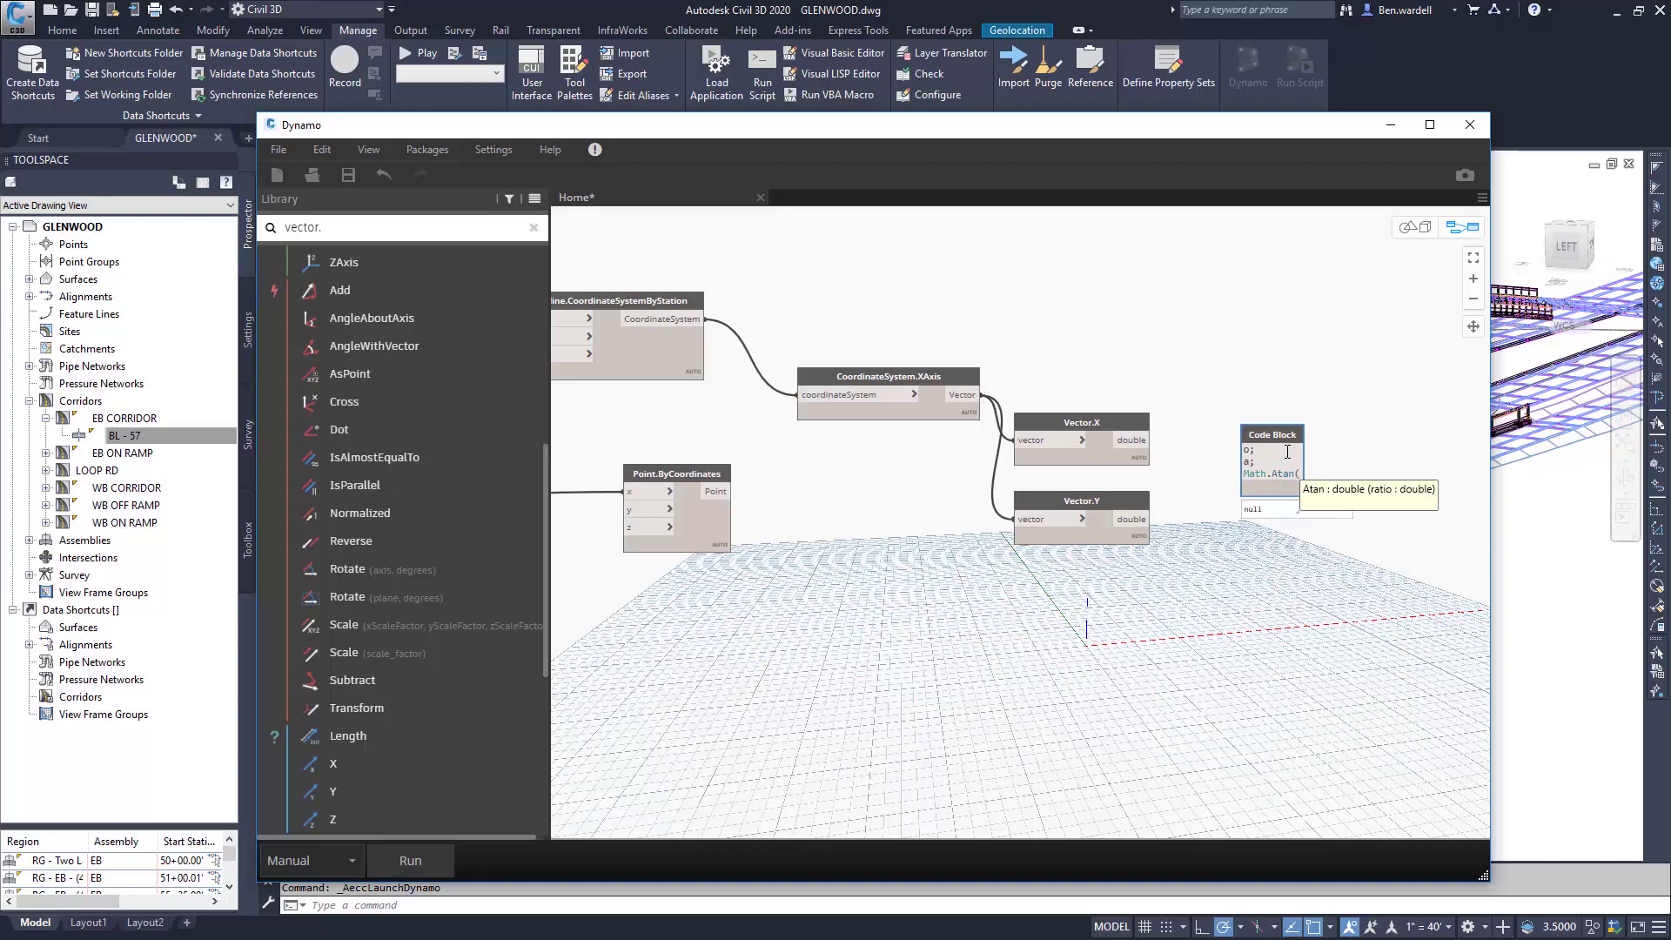
text(o)
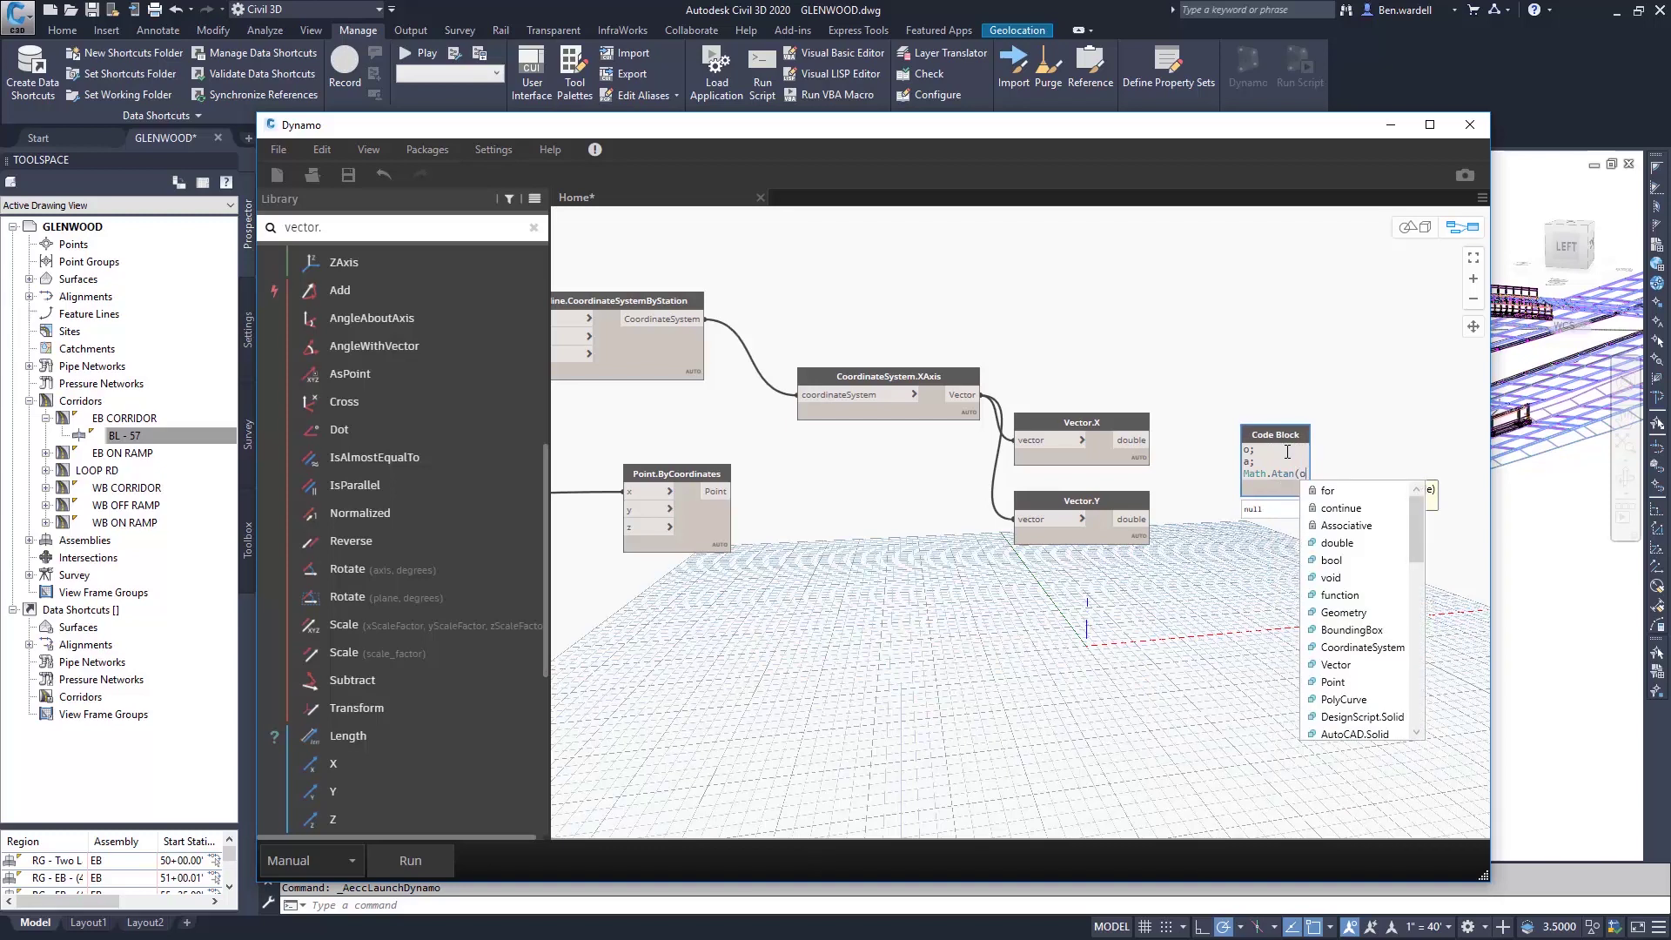
text(/-)
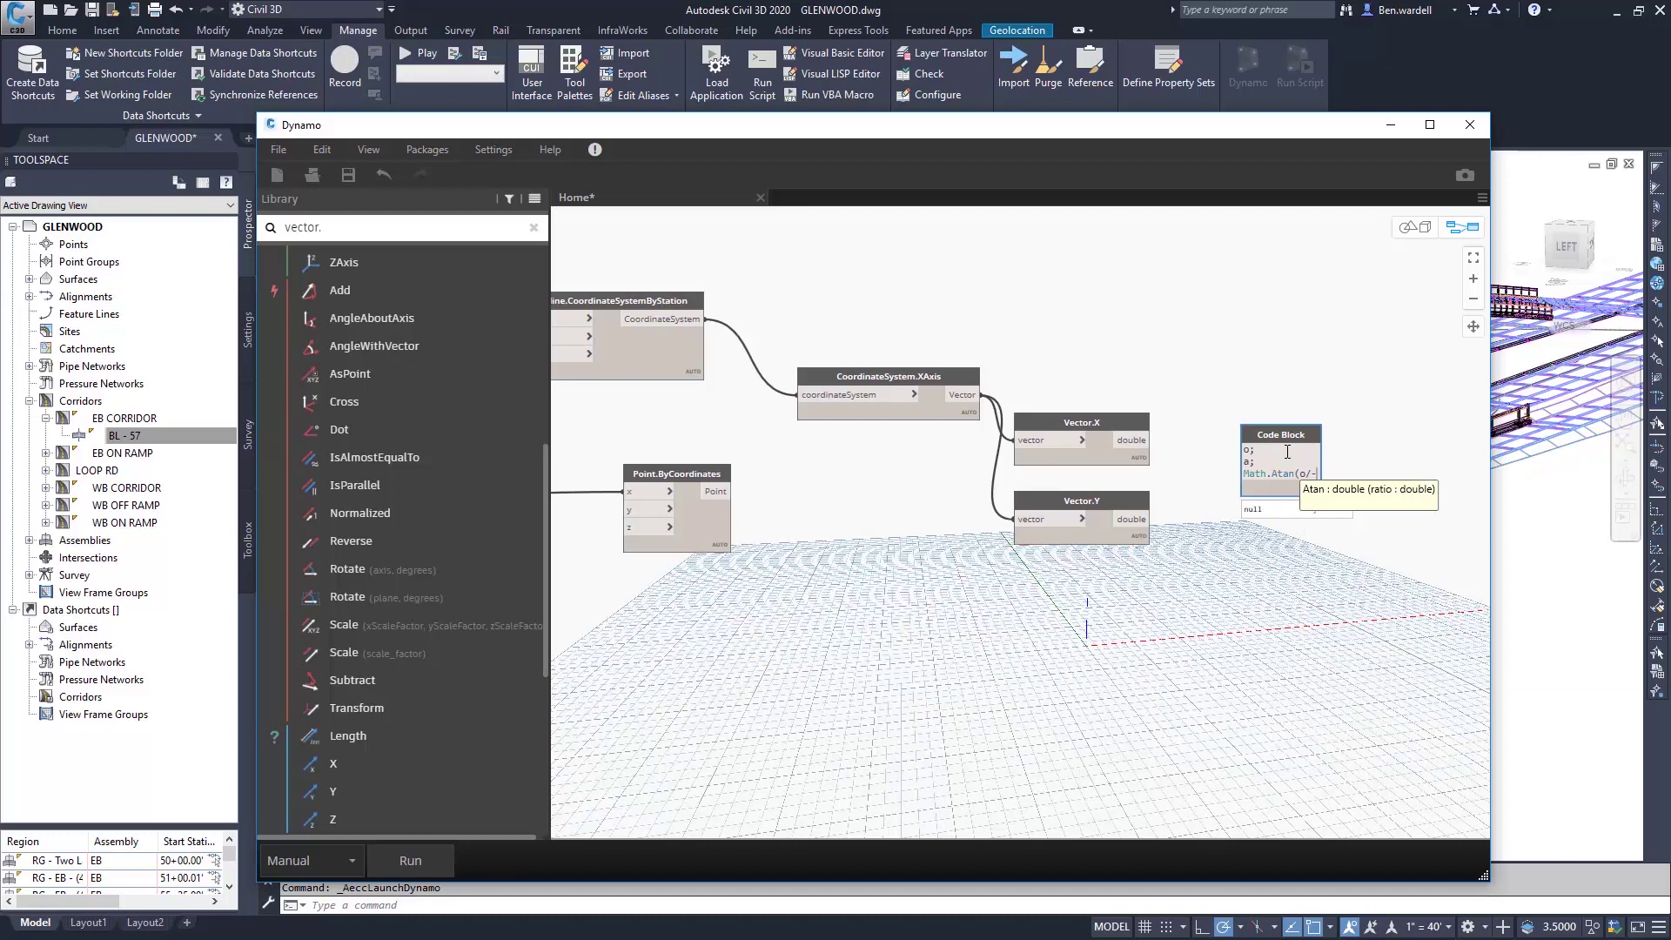
text(a)-90)
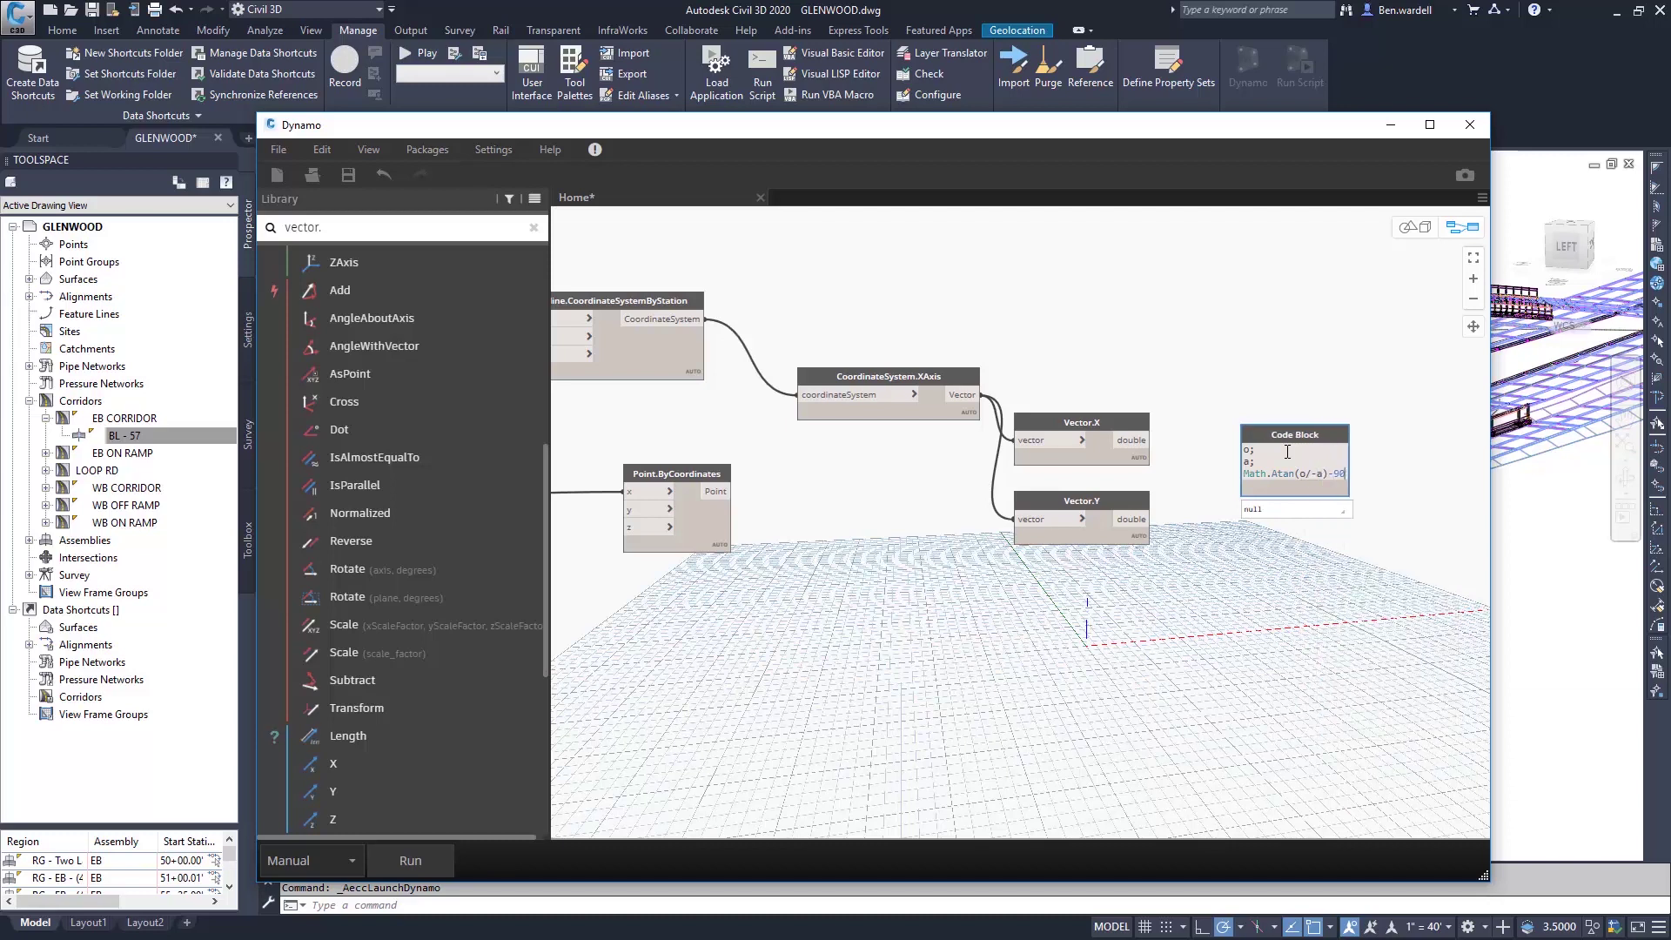
key(Return)
key(BackSpace)
click(1265, 519)
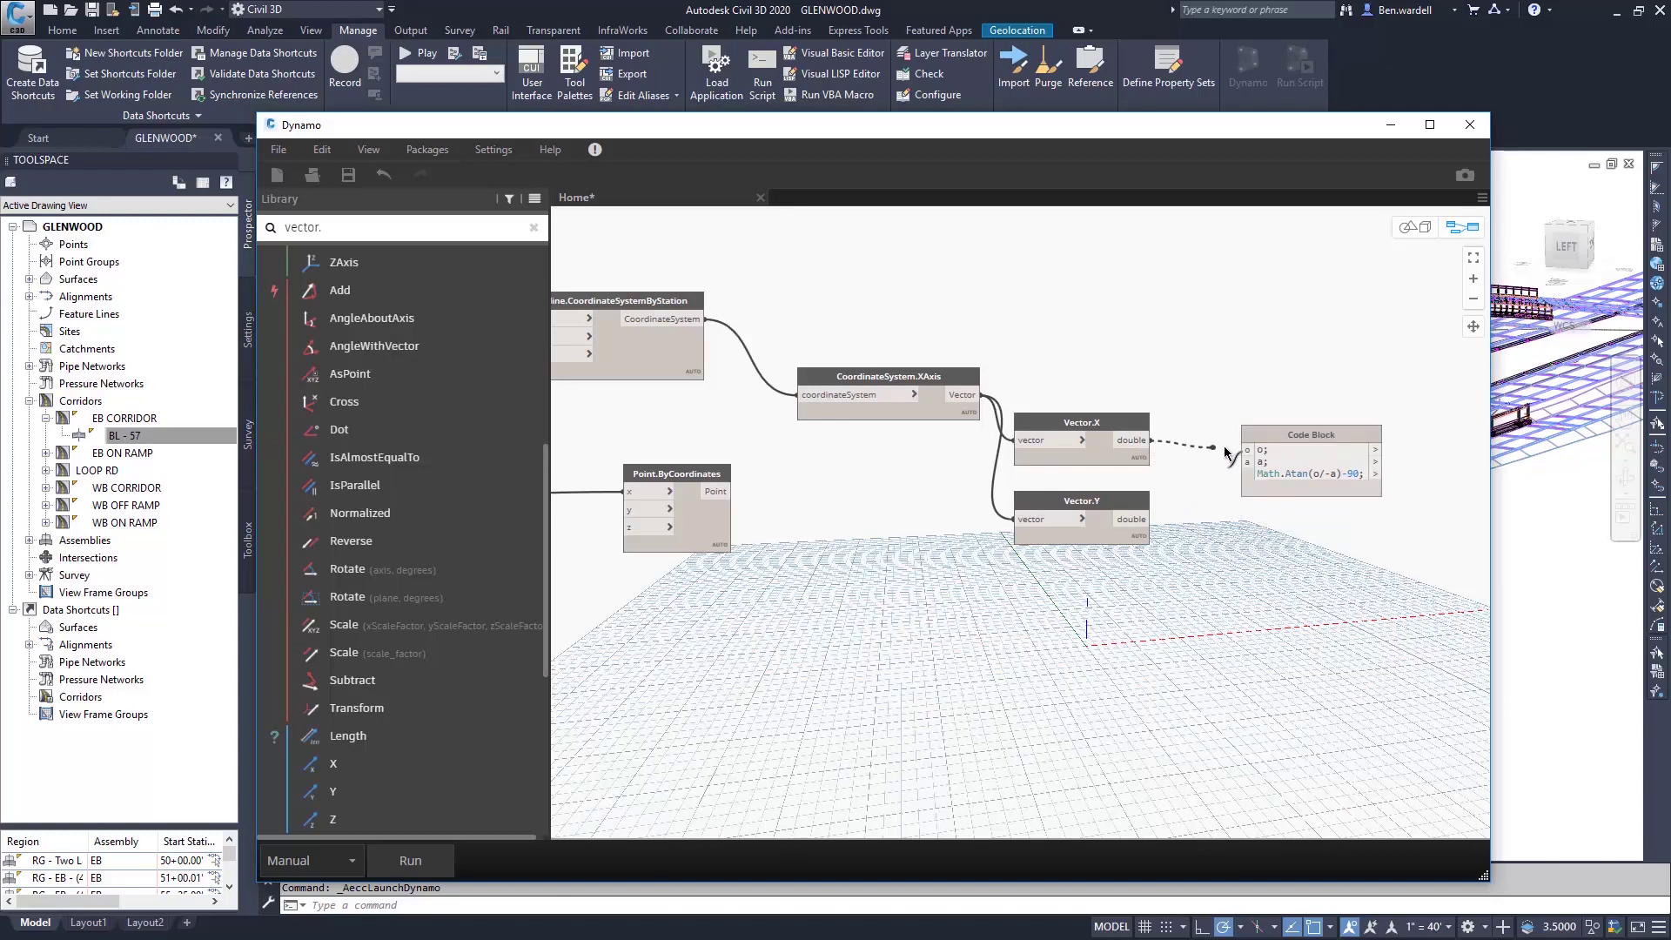
Connect Vector.X to the code block's o input and Vector.Y to its a input.
drag(1149, 440, 1243, 450)
drag(1151, 519, 1243, 462)
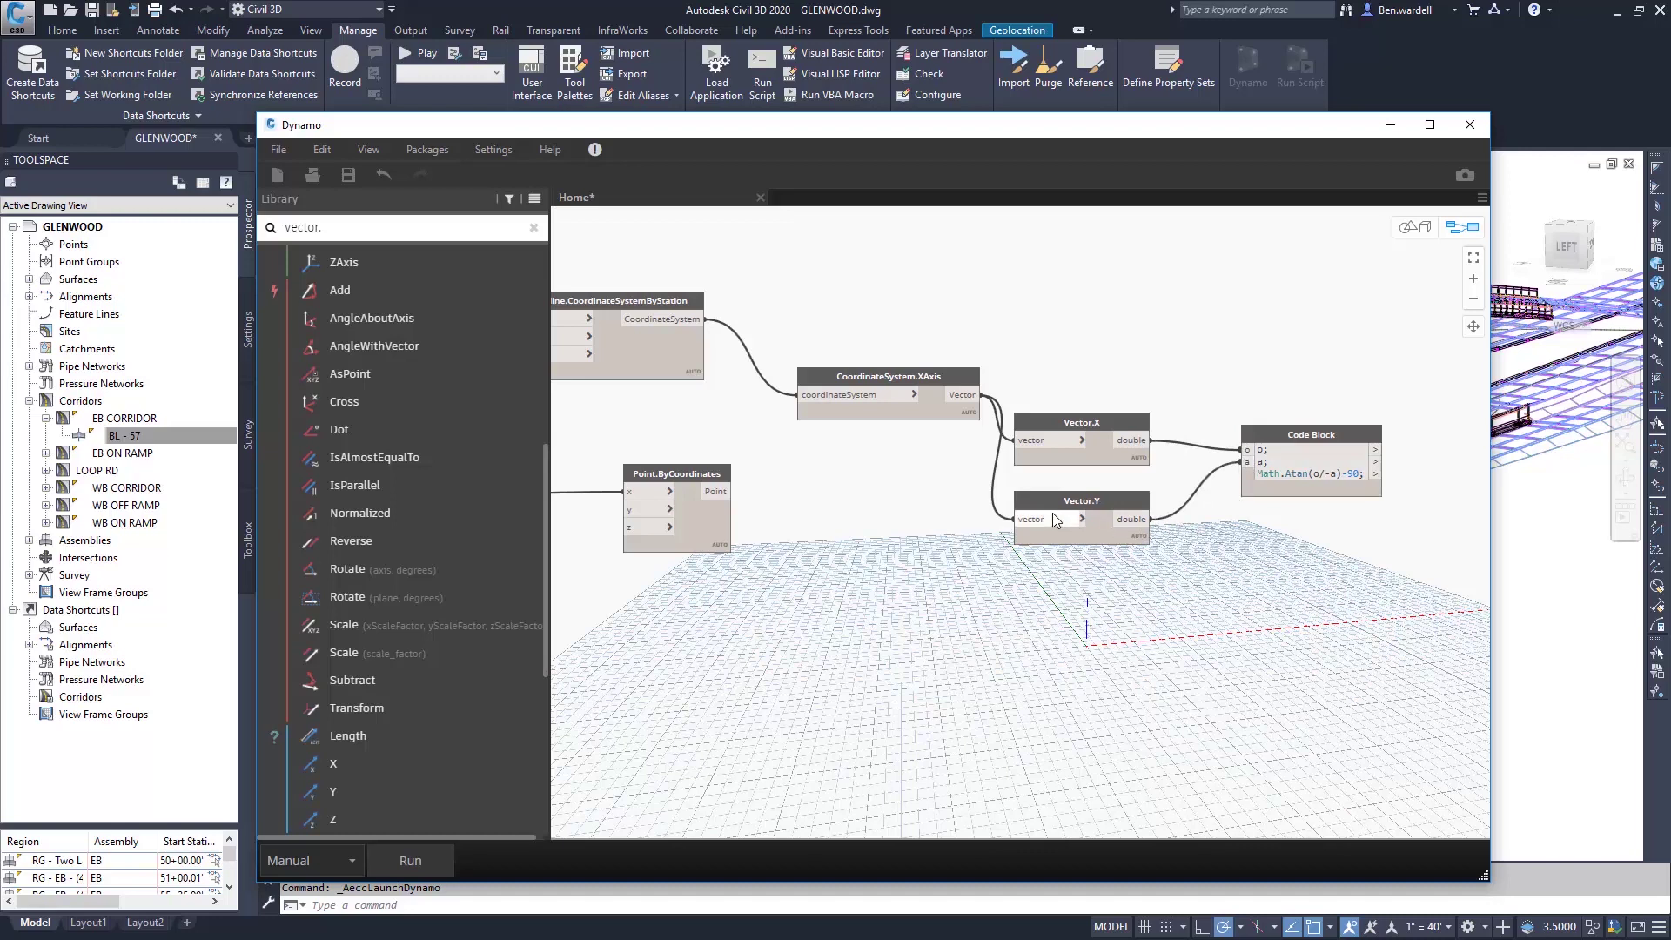
scroll(916, 513, down, 2)
middle_drag(848, 567, 898, 488)
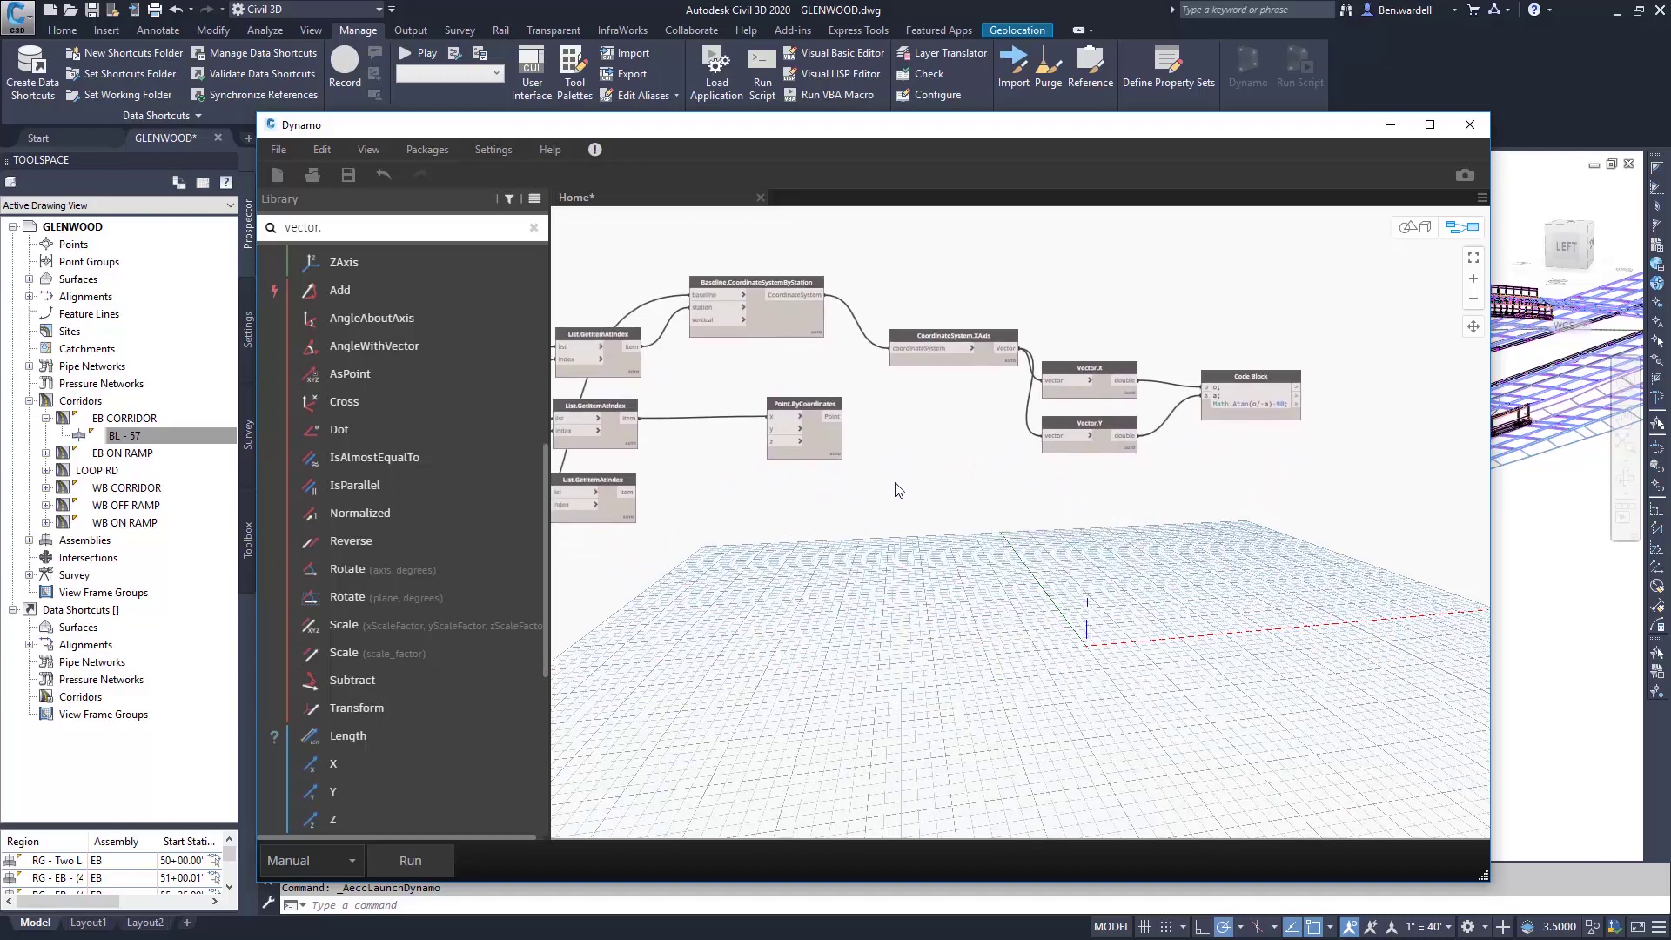
Add a BlockReference.Create node and wire the Code Block angle into its rotationDegrees input.
click(283, 225)
text(block)
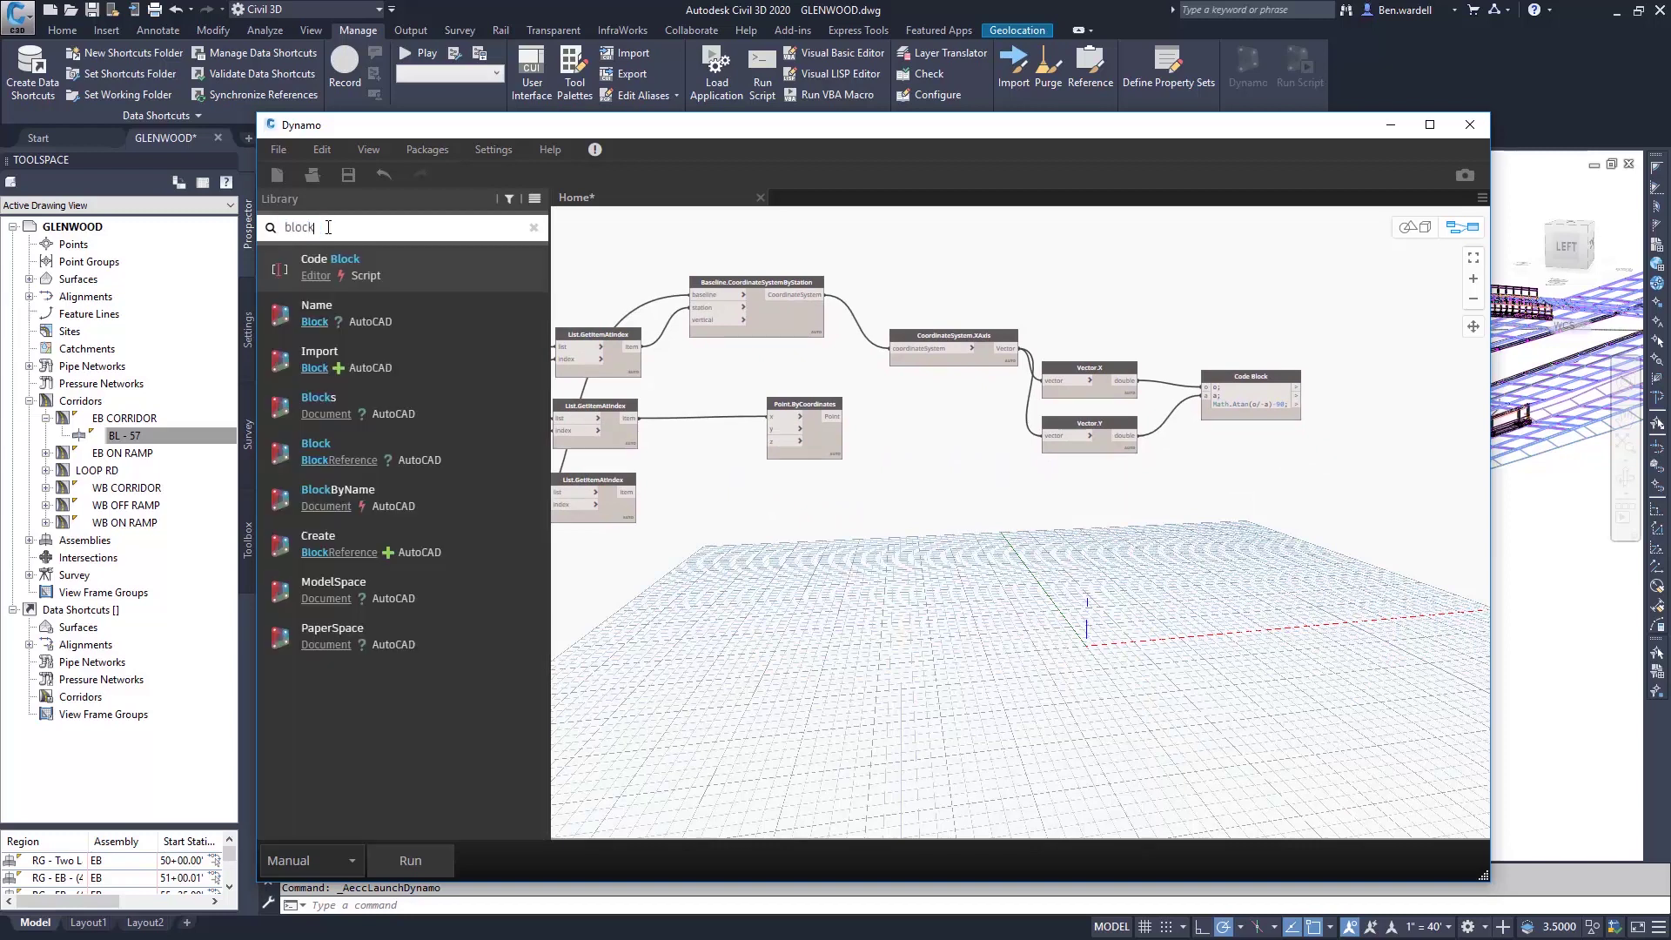
text(ref)
click(340, 312)
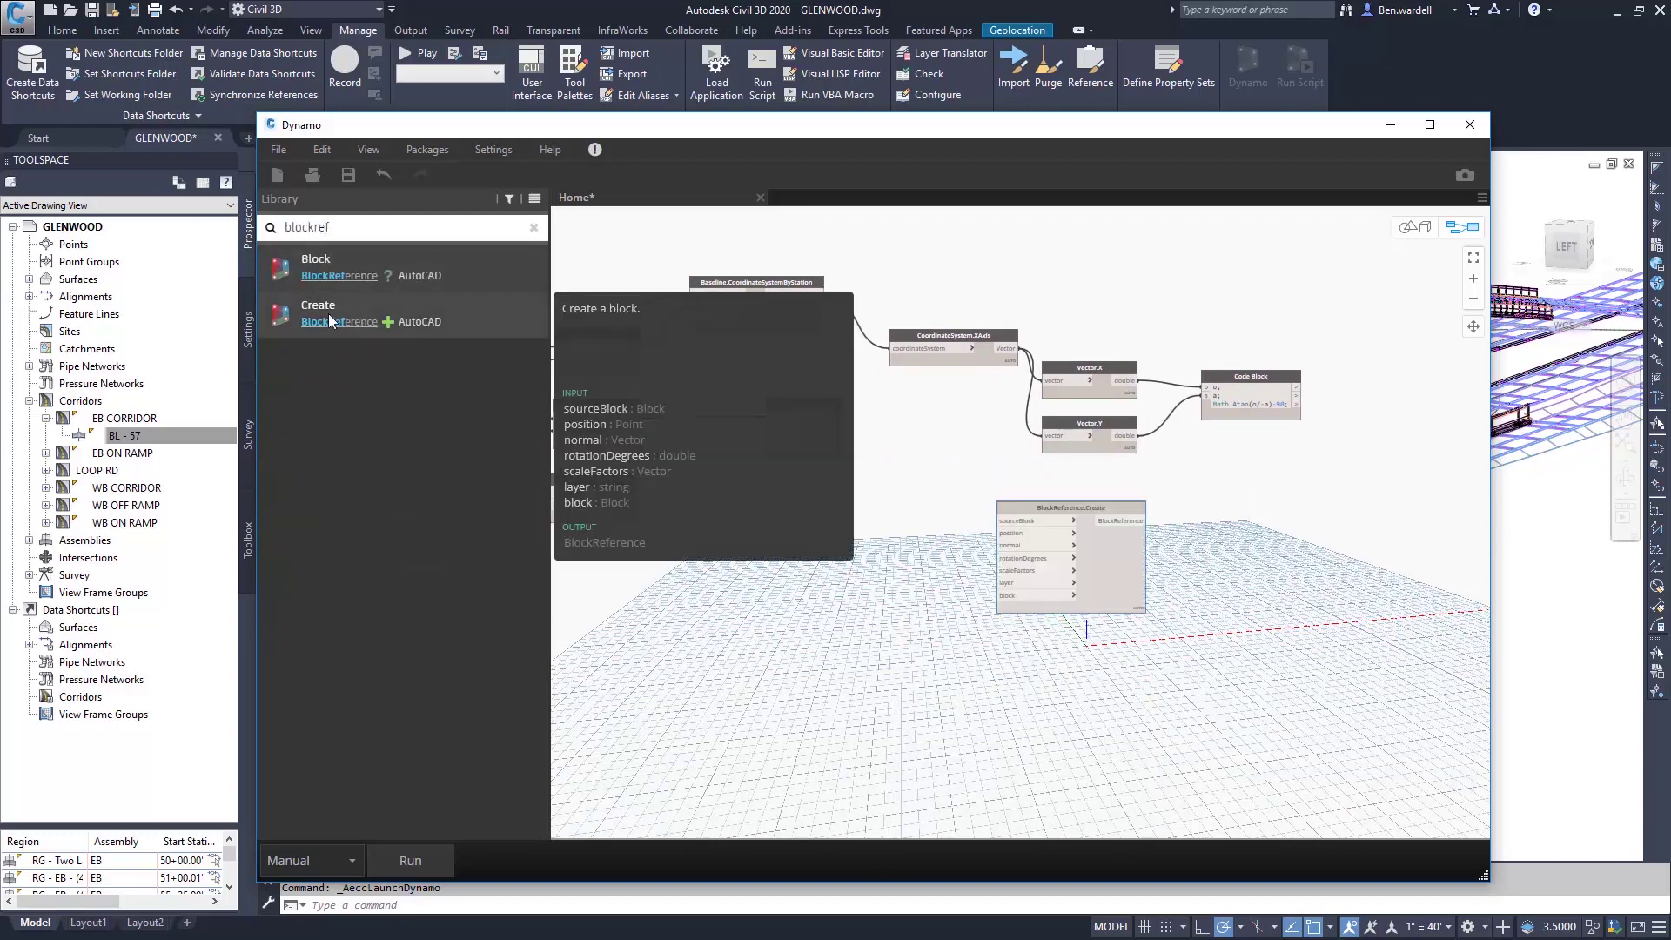
drag(1073, 508, 1330, 529)
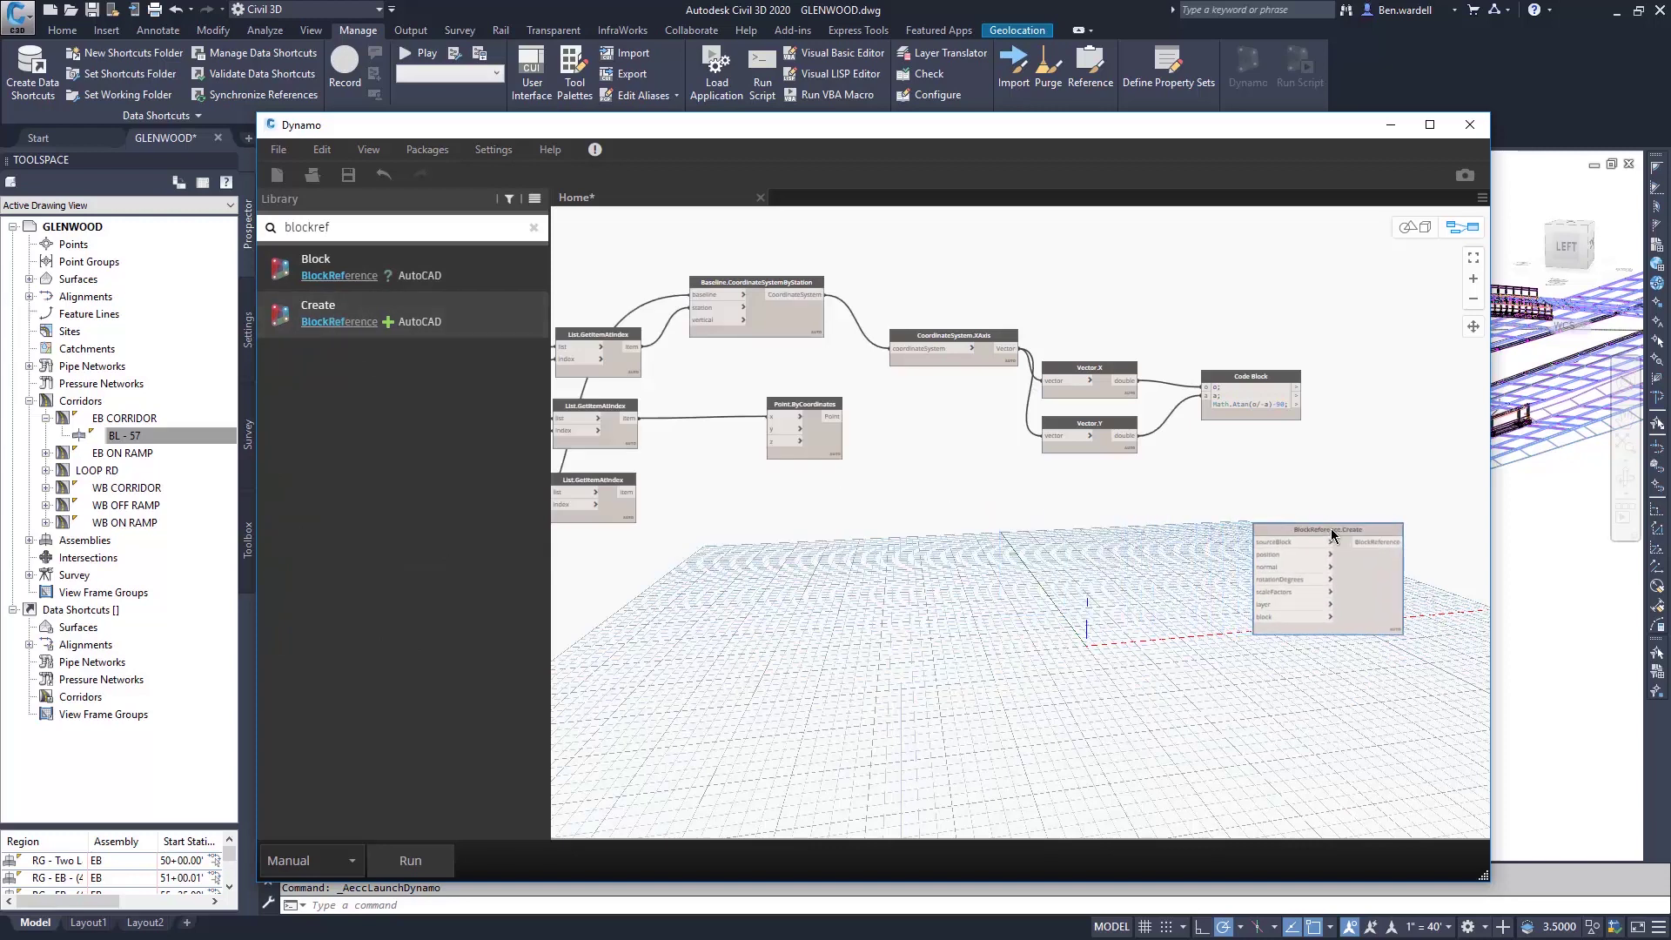
click(1299, 405)
click(1262, 582)
double_click(358, 231)
text(transform)
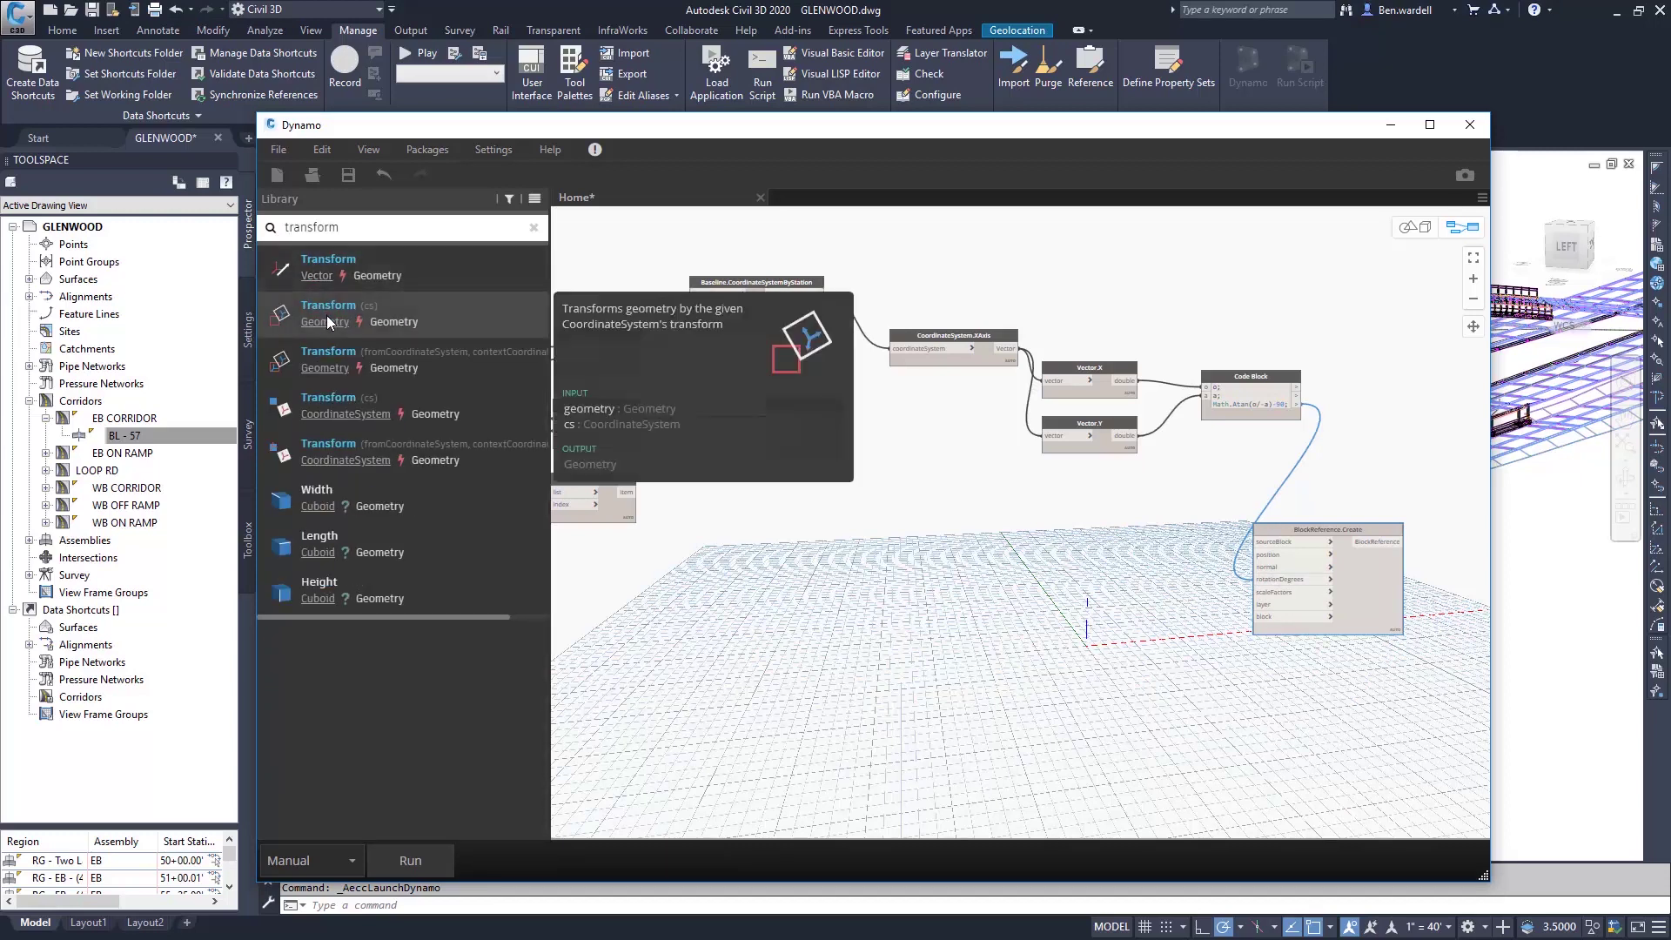
Add Geometry.Transform taking the station coordinate system and Point.ByCoordinates, feeding BlockReference.Create's position.
click(326, 315)
drag(1073, 530, 996, 479)
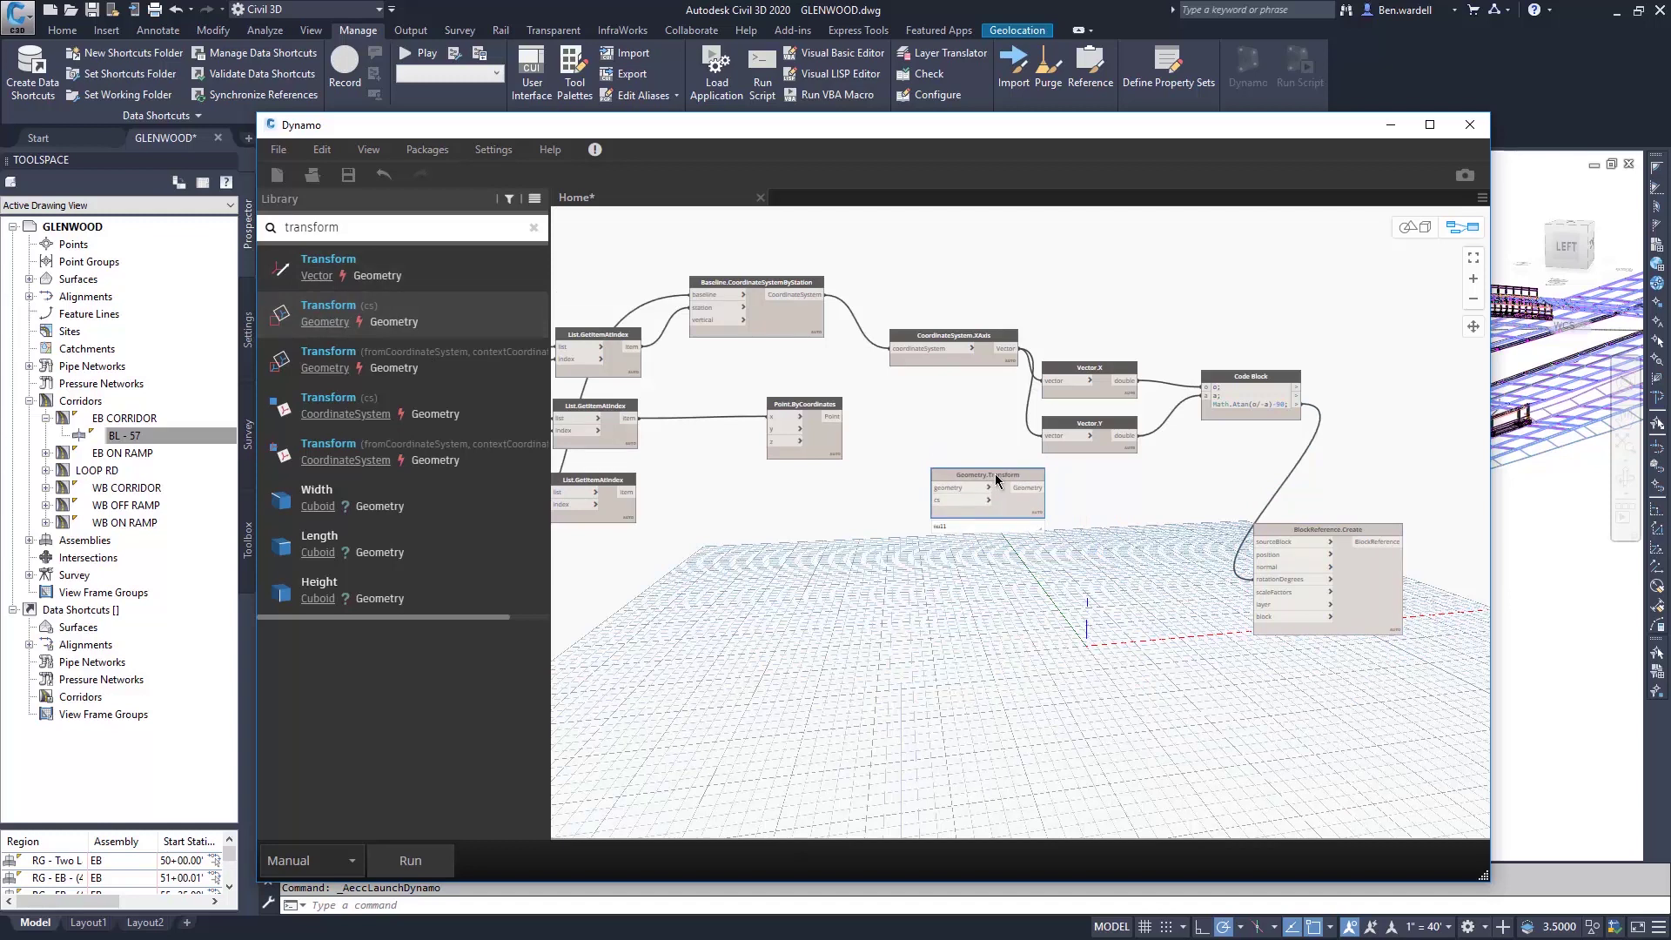
drag(814, 296, 948, 496)
drag(841, 416, 940, 489)
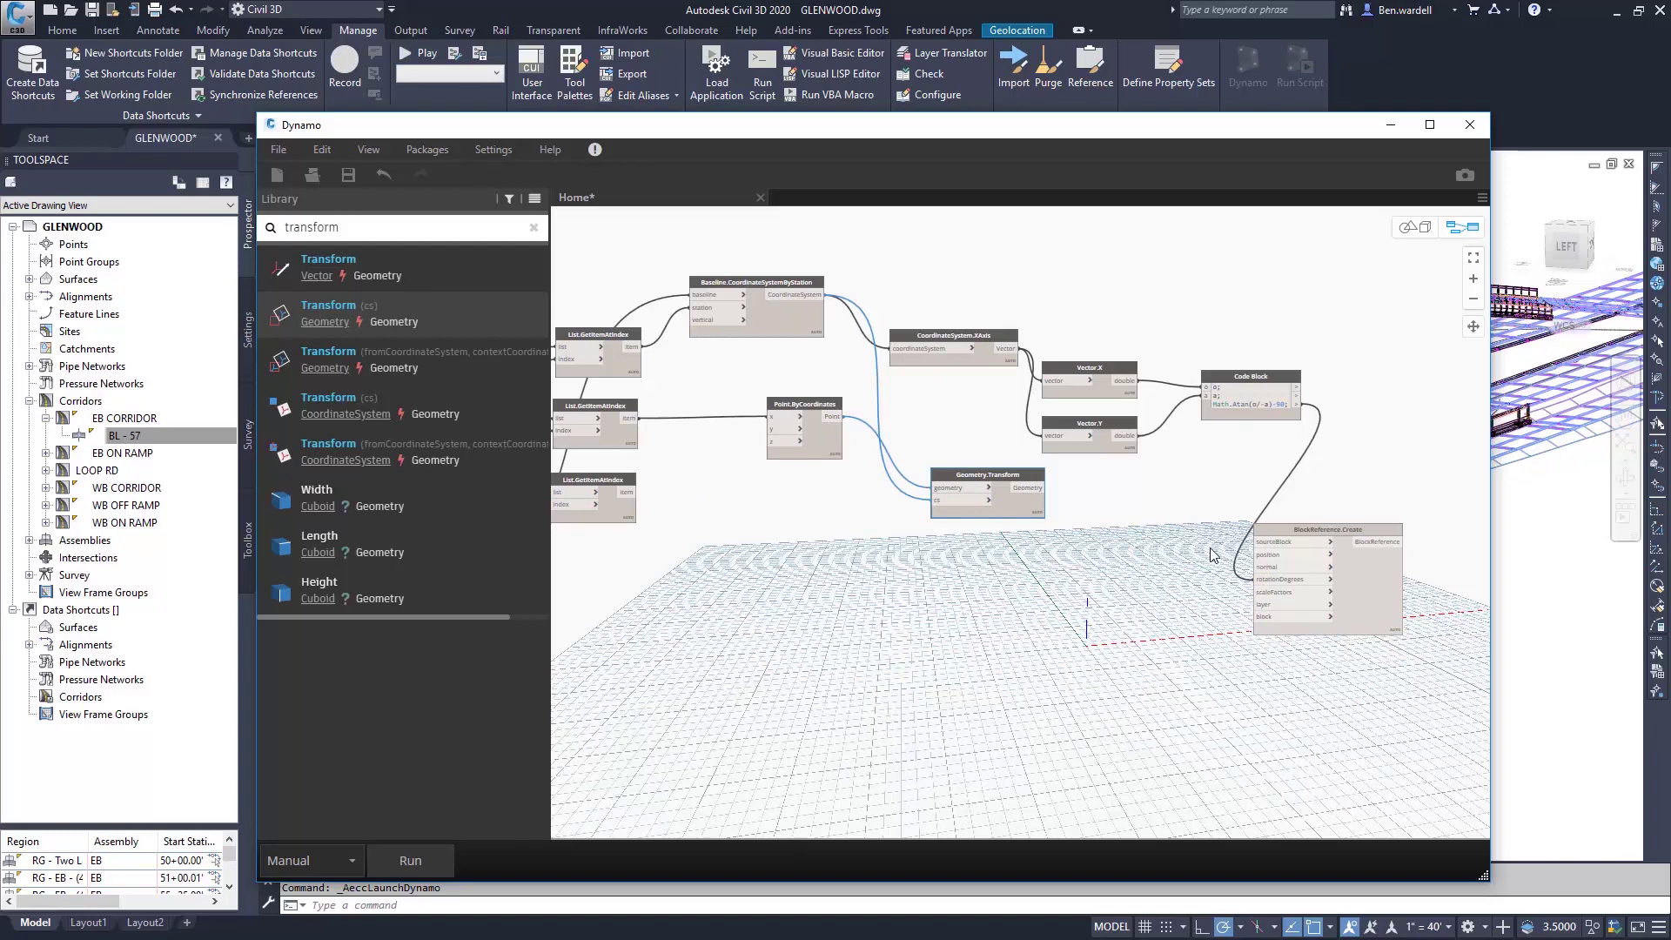
drag(1041, 489, 1253, 554)
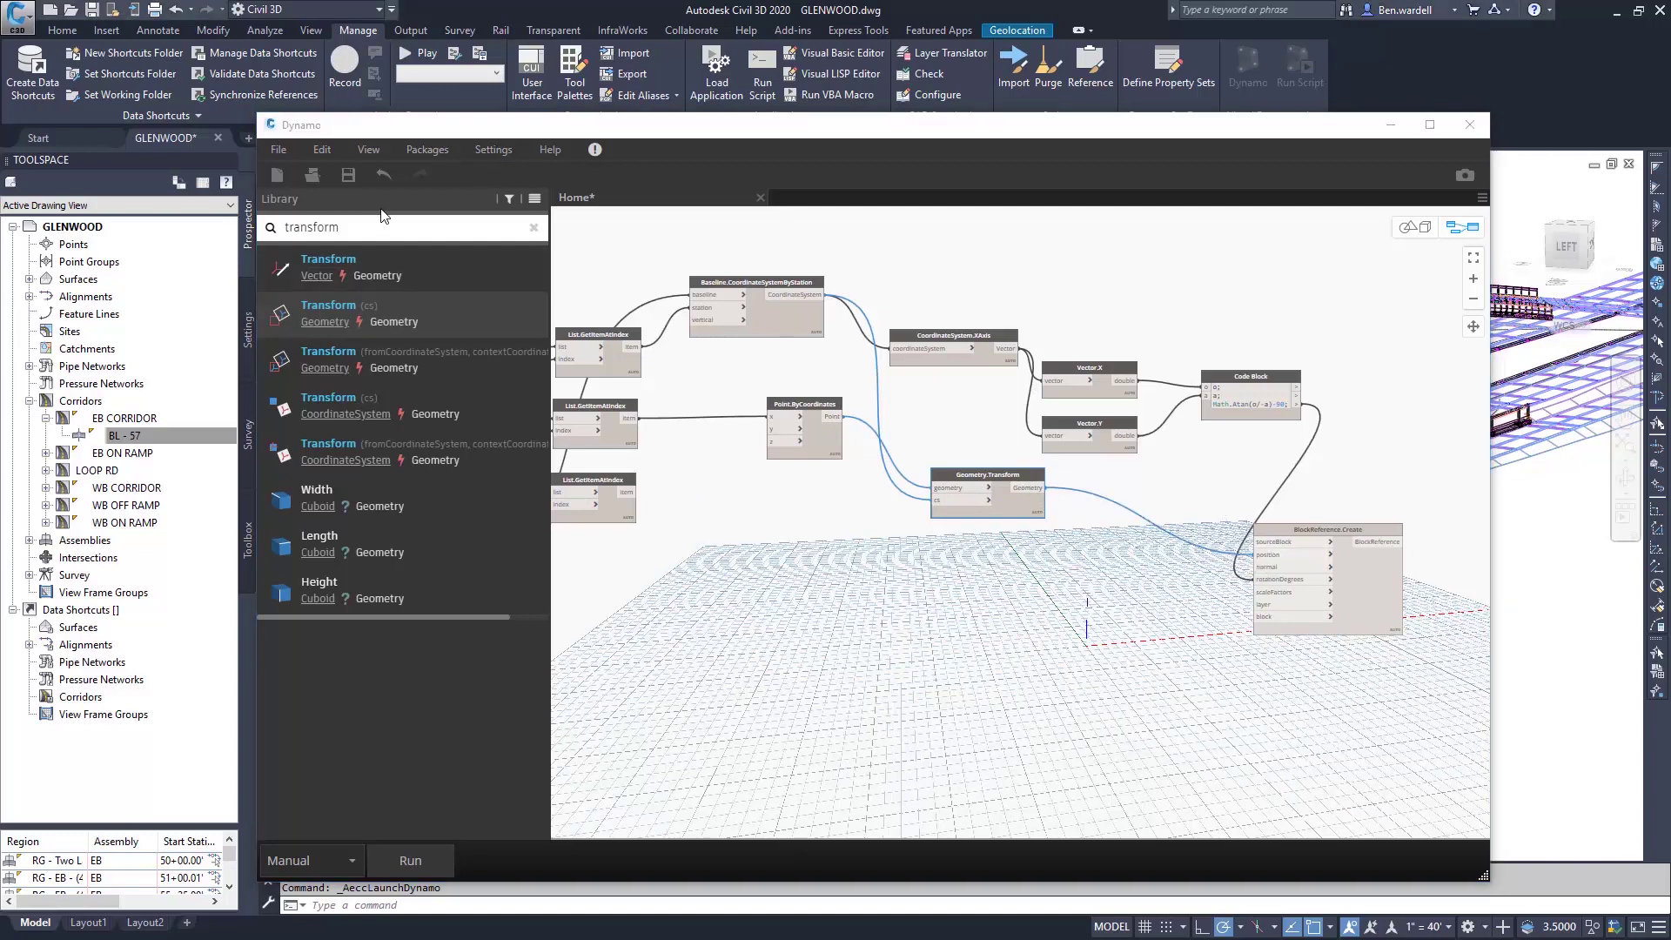
double_click(283, 234)
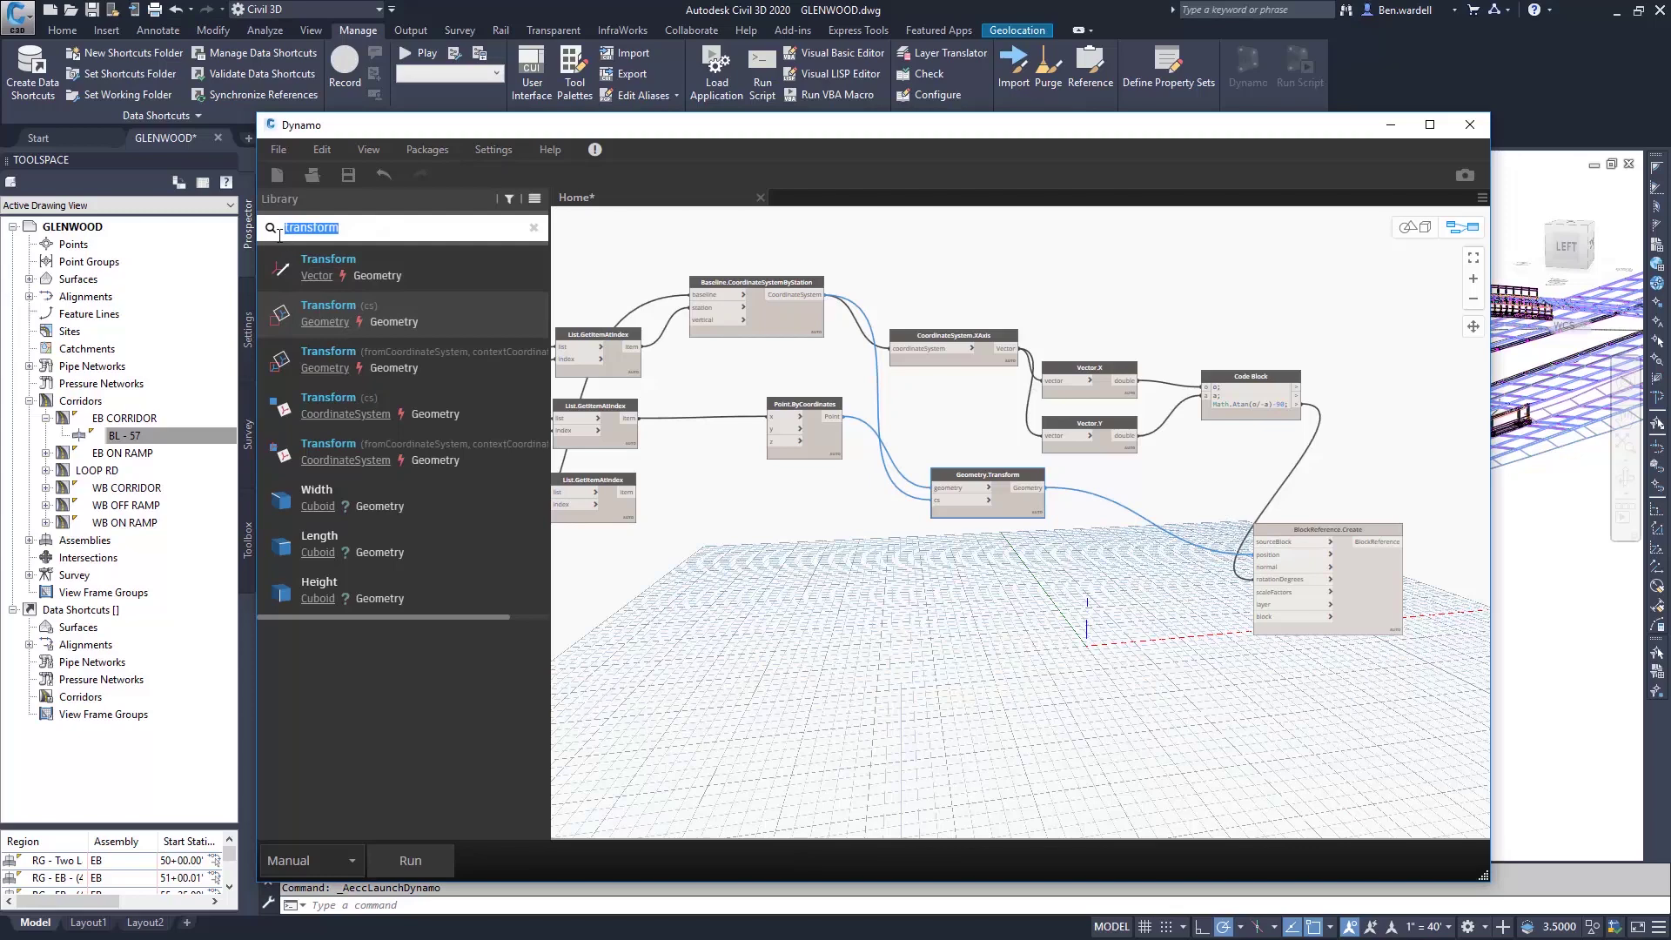
Add a Document.BlockByName node and feed the list item into its name input.
text(blockby)
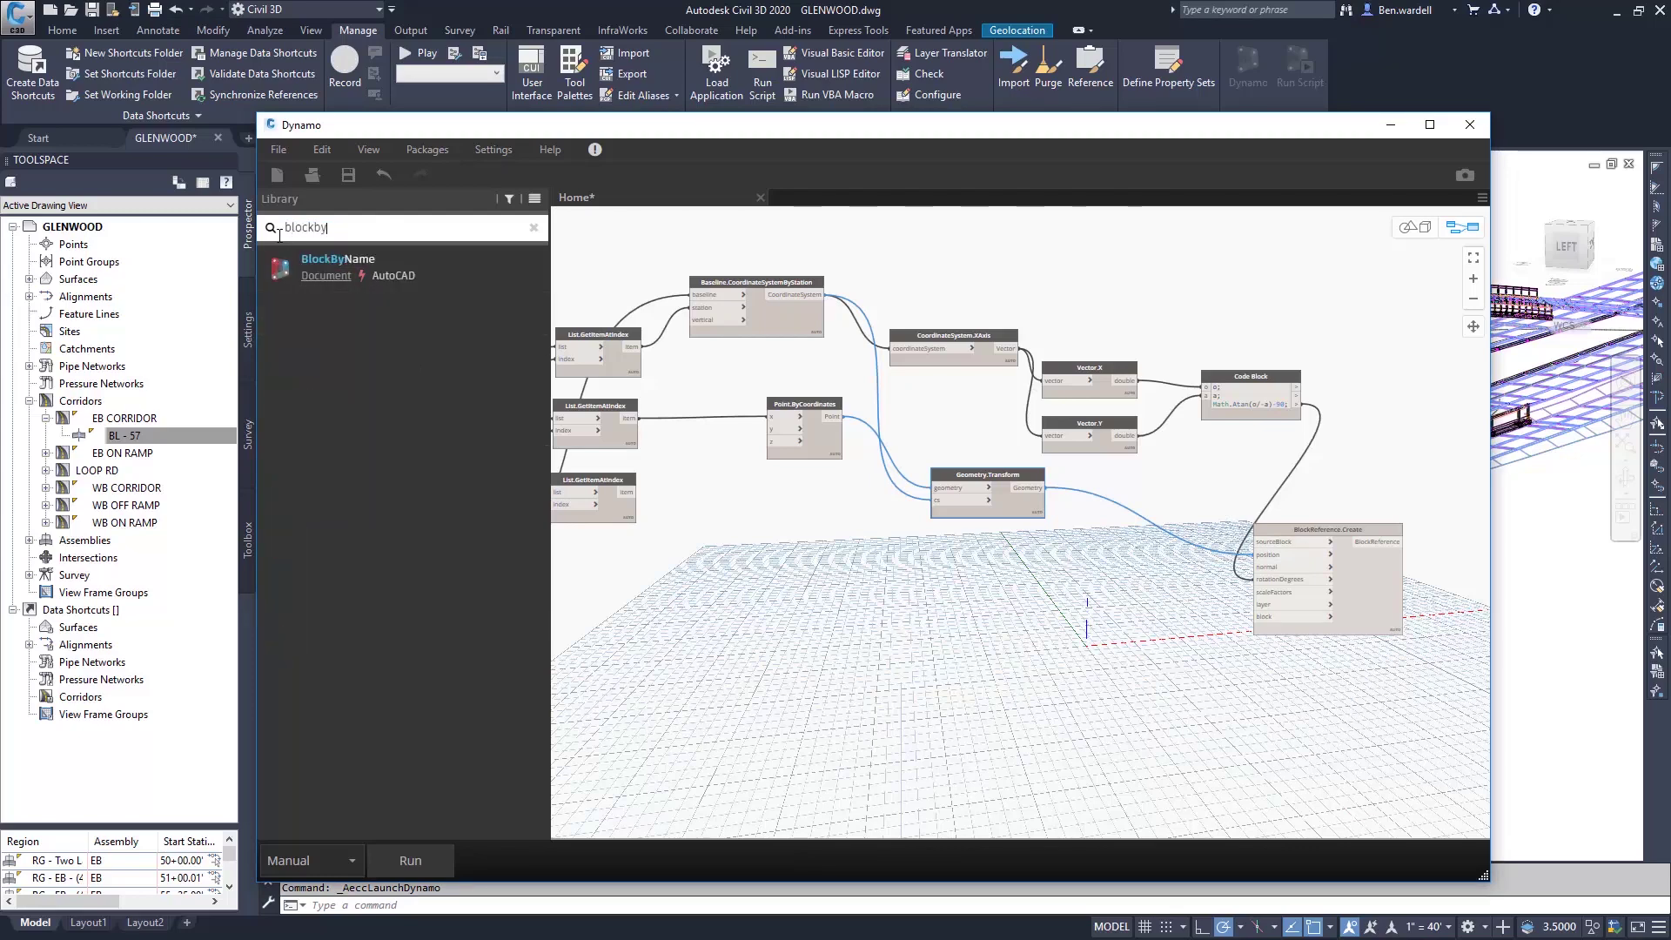
click(330, 266)
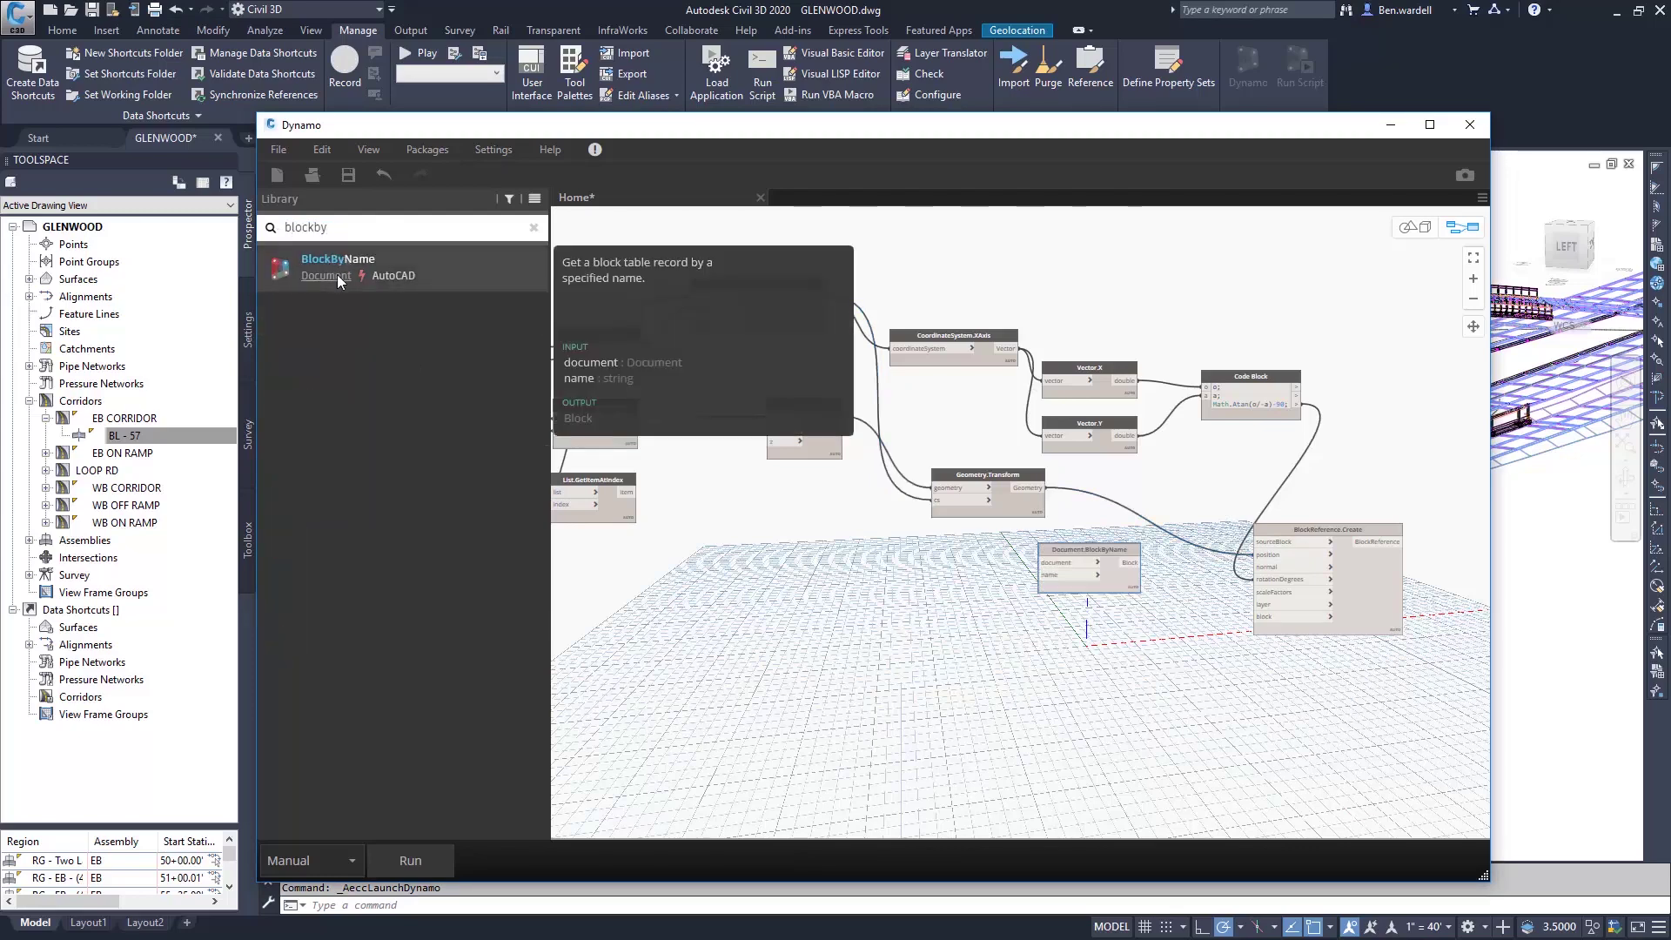
mouse_move(1082, 557)
mouse_down()
mouse_move(956, 572)
mouse_move(1255, 541)
mouse_up()
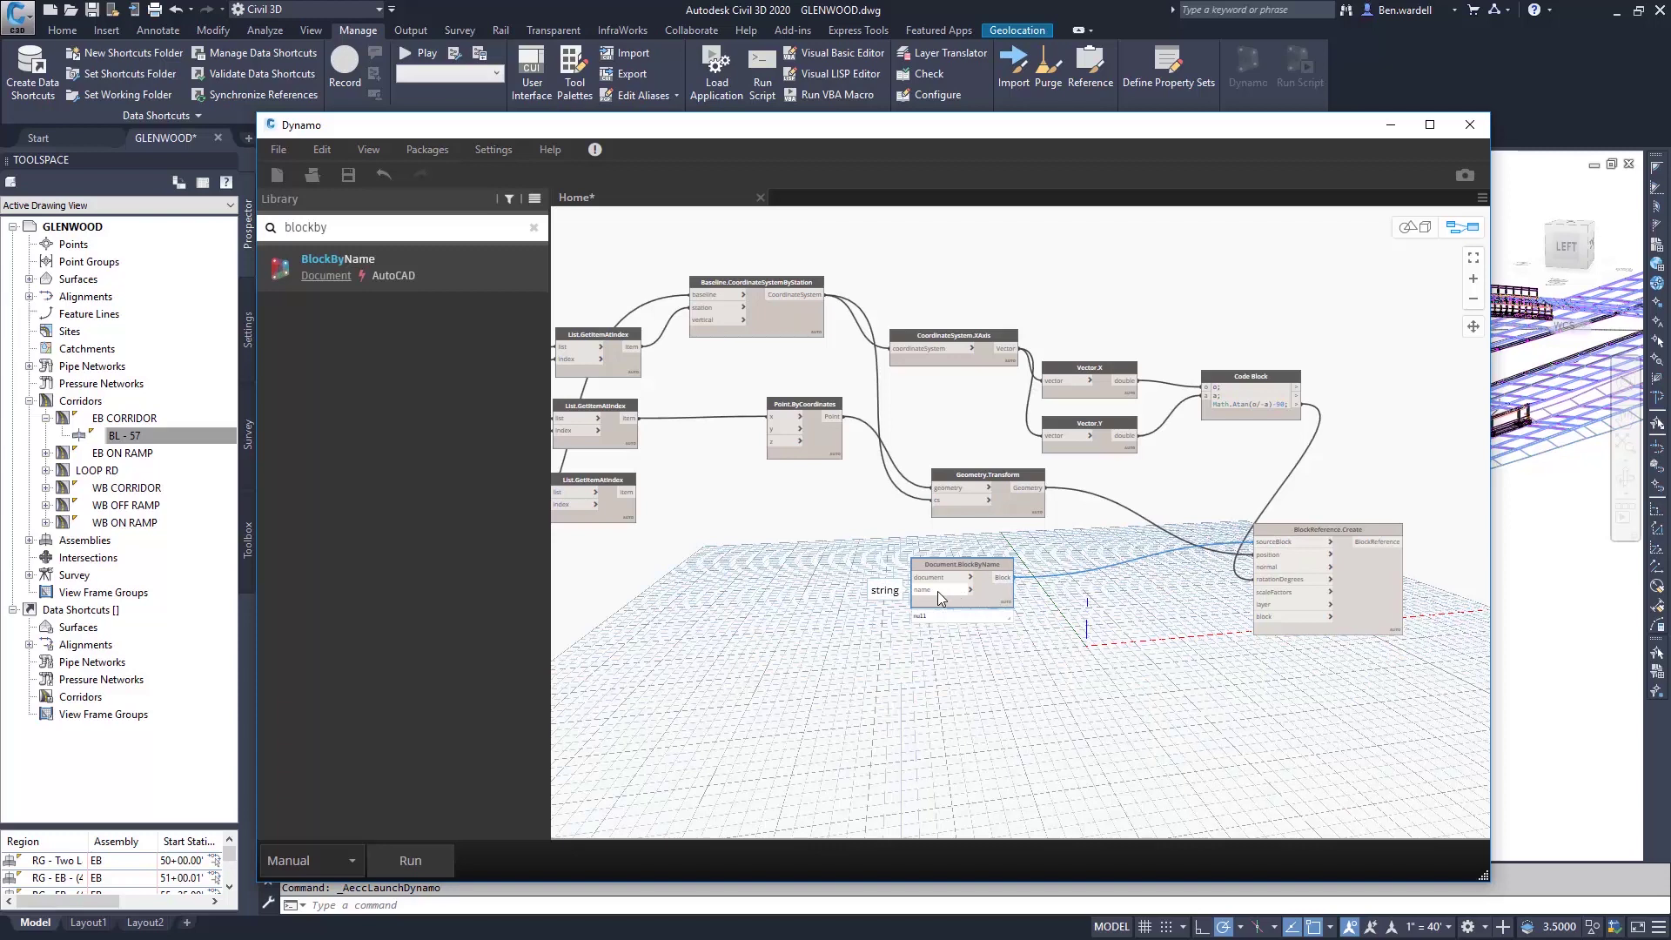
middle_drag(764, 559, 1035, 541)
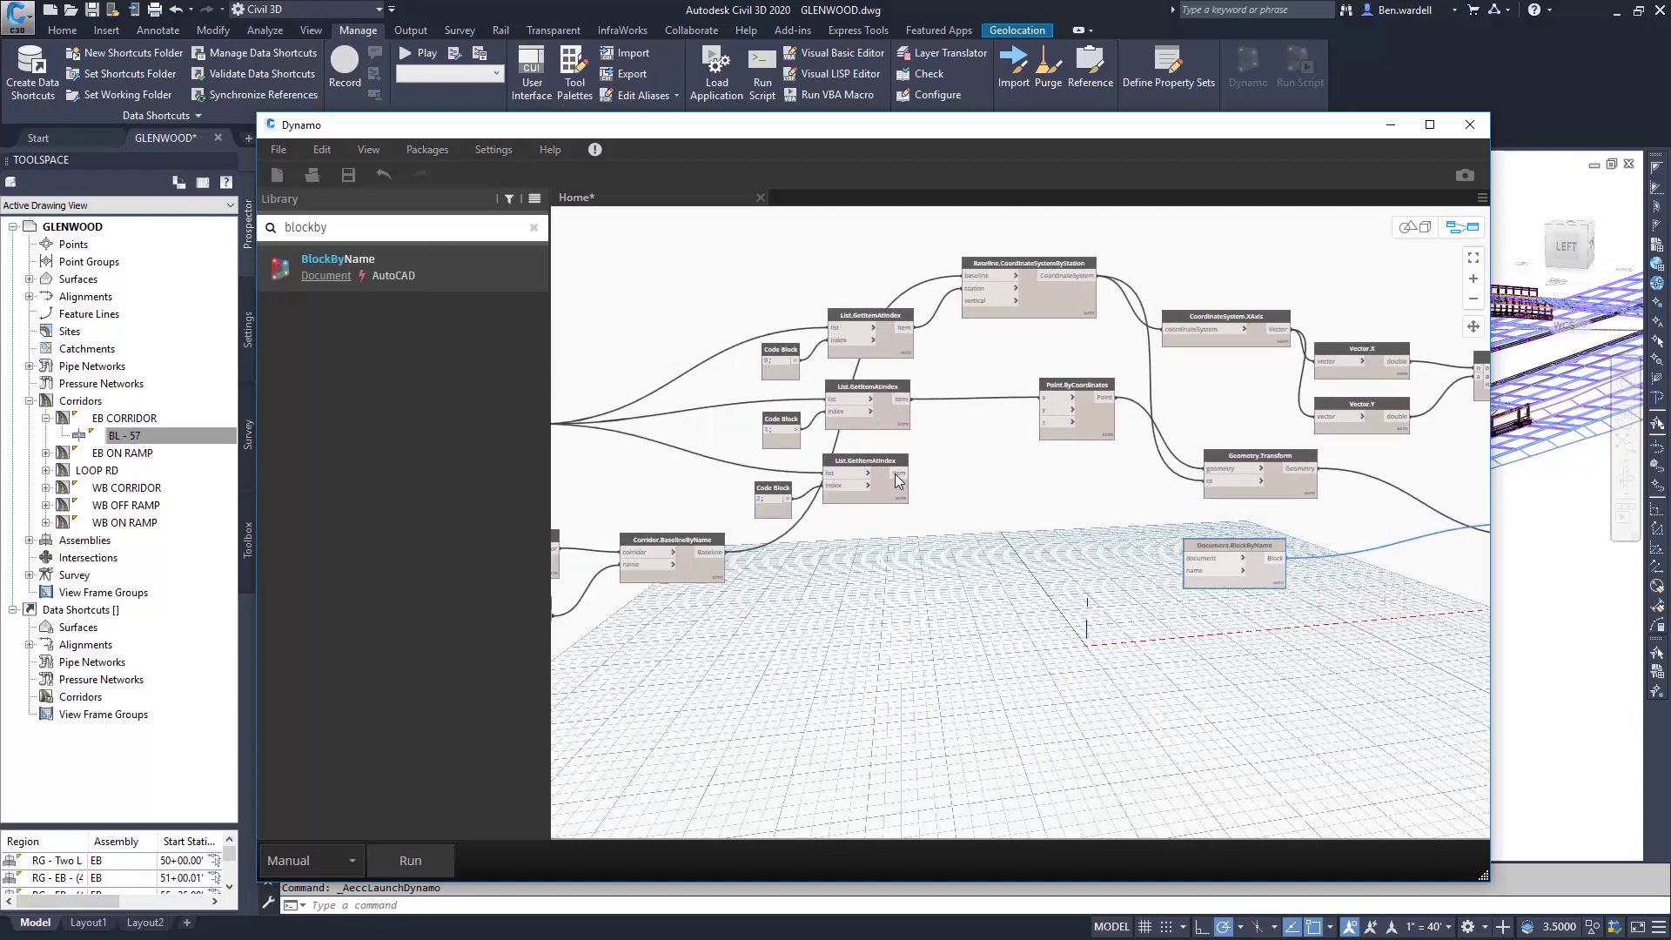
drag(904, 476, 1190, 575)
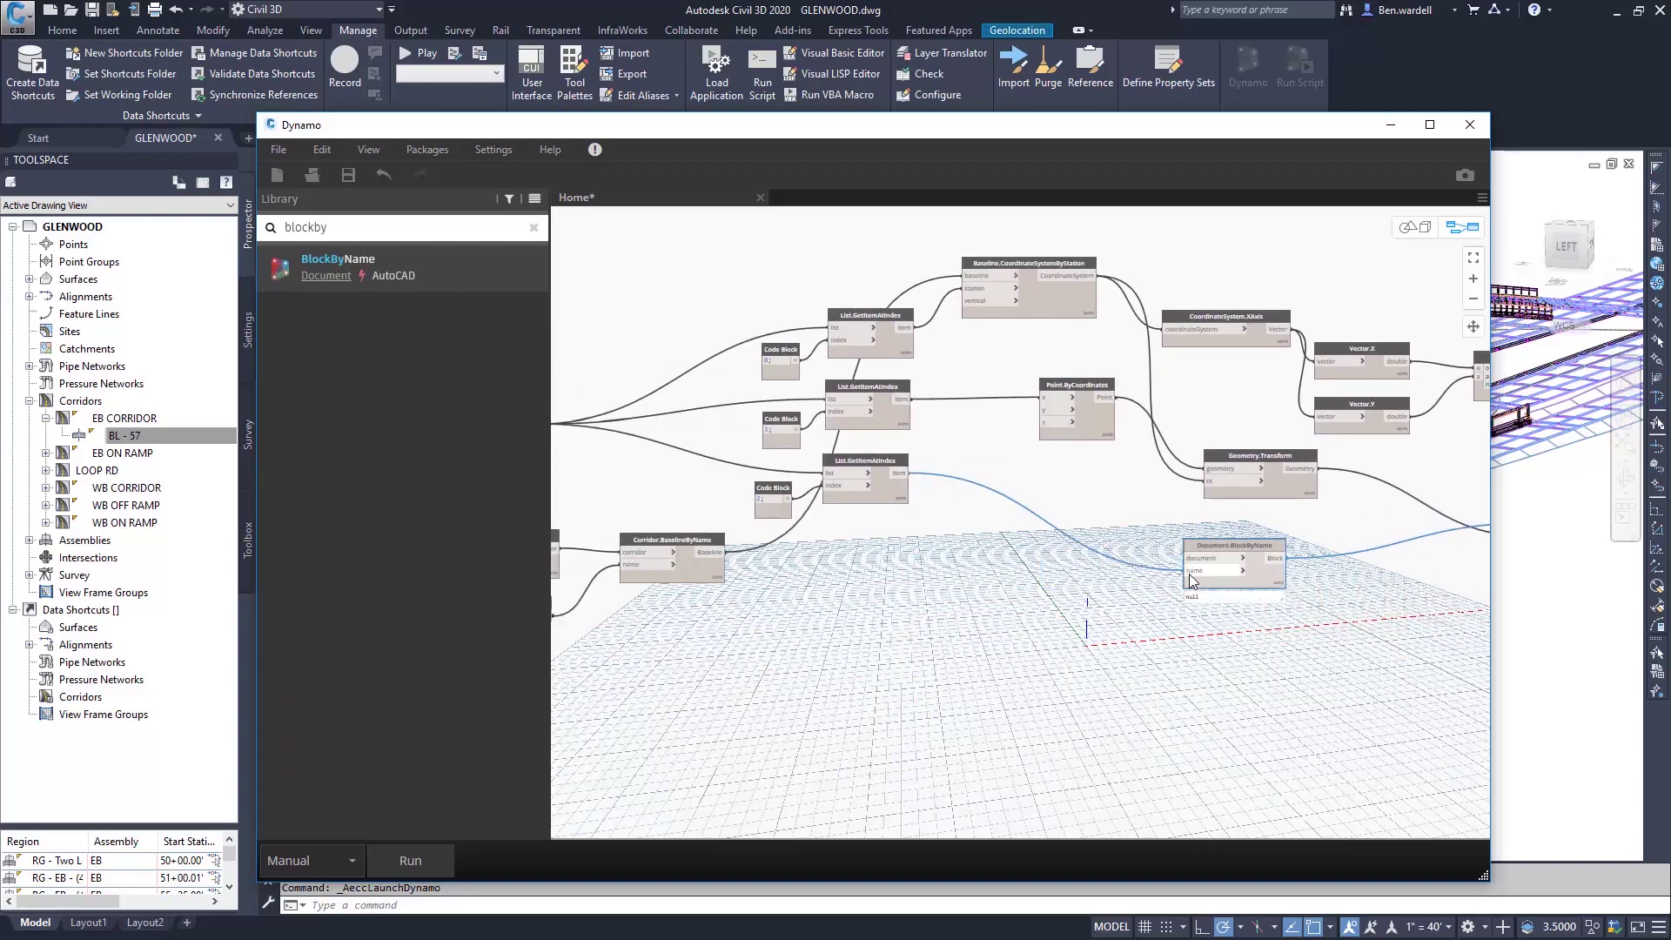
Connect Document.Current to the BlockByName node's document input.
middle_drag(1027, 514, 1148, 501)
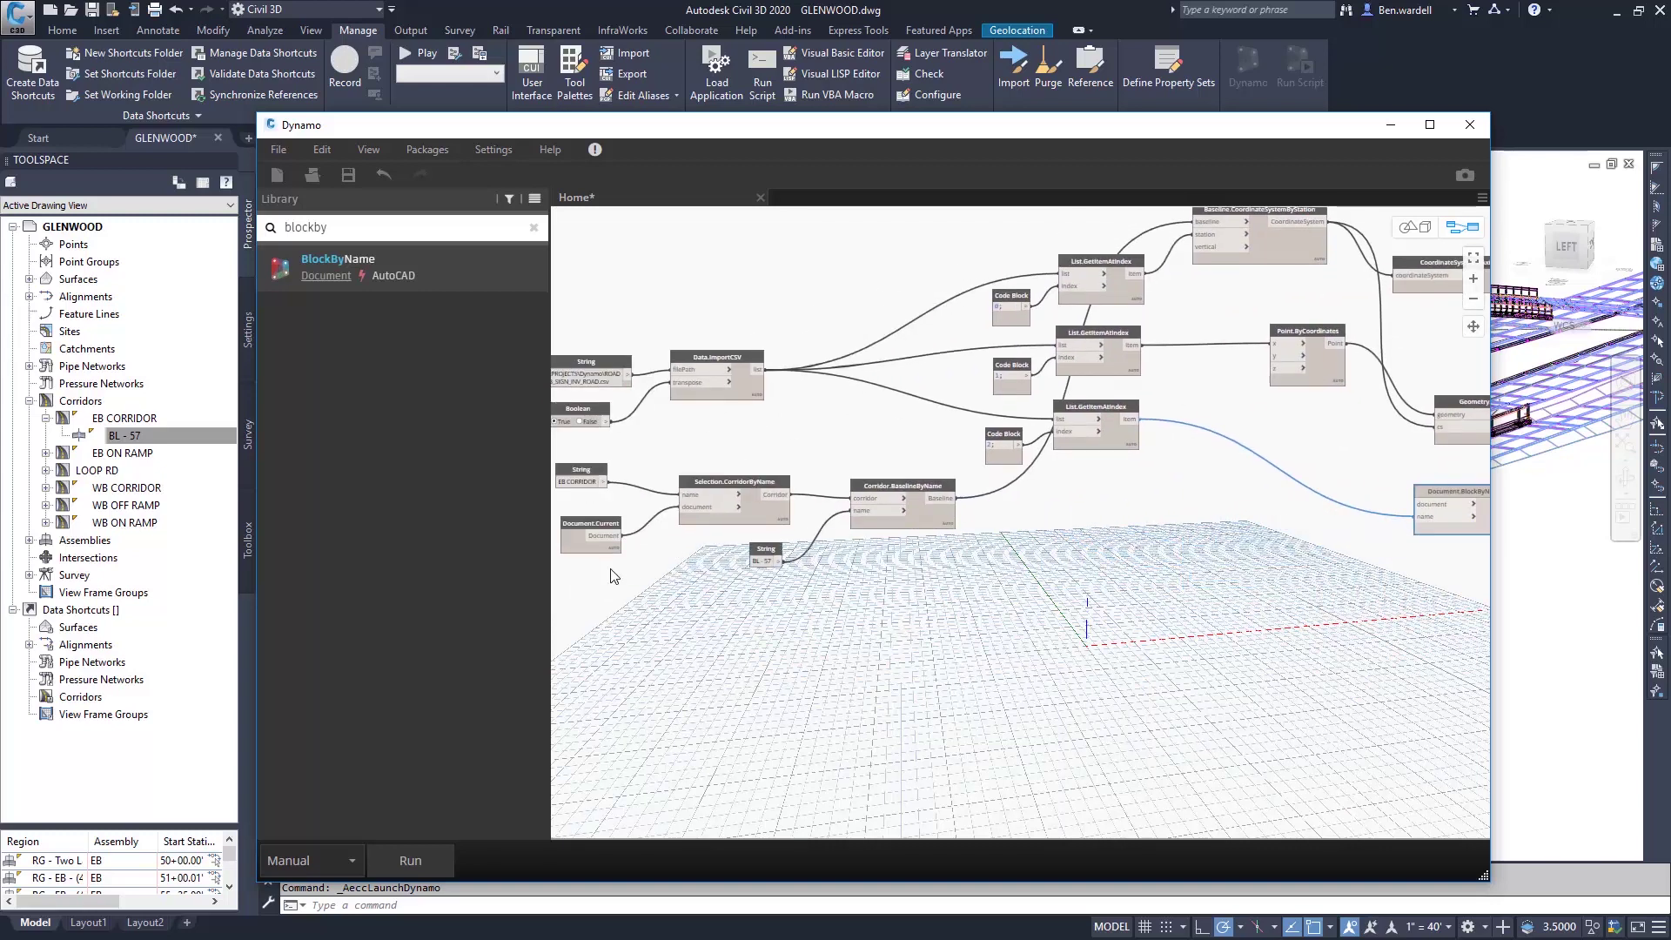
click(617, 536)
scroll(964, 583, up, 3)
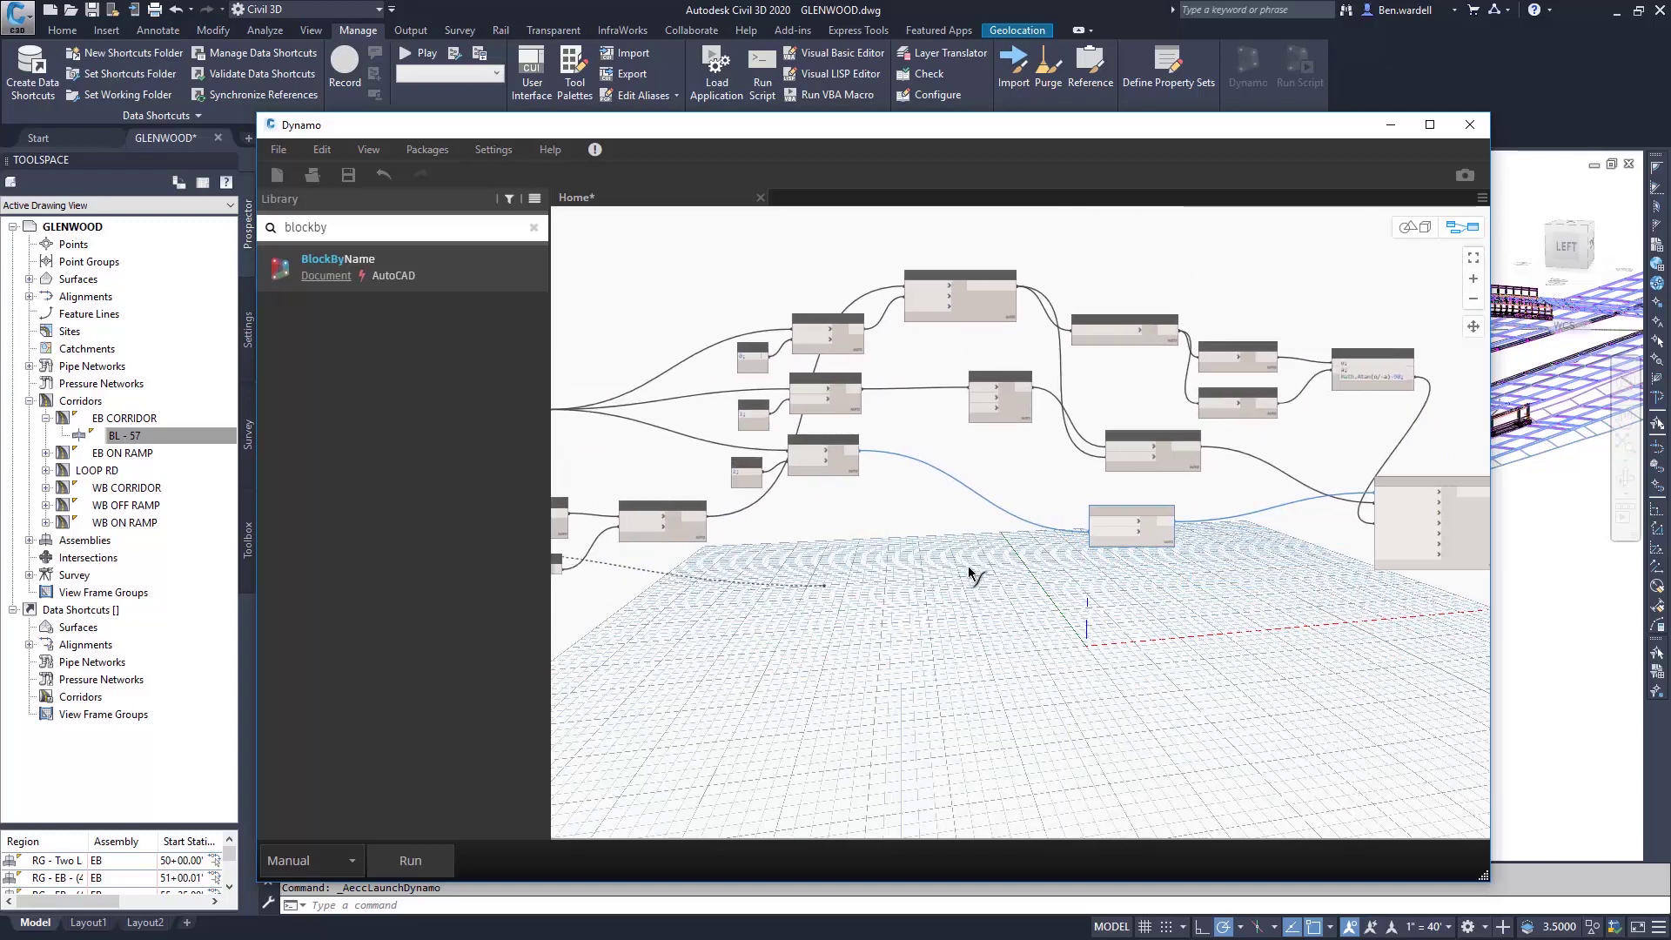
click(1236, 504)
scroll(1140, 550, down, 1)
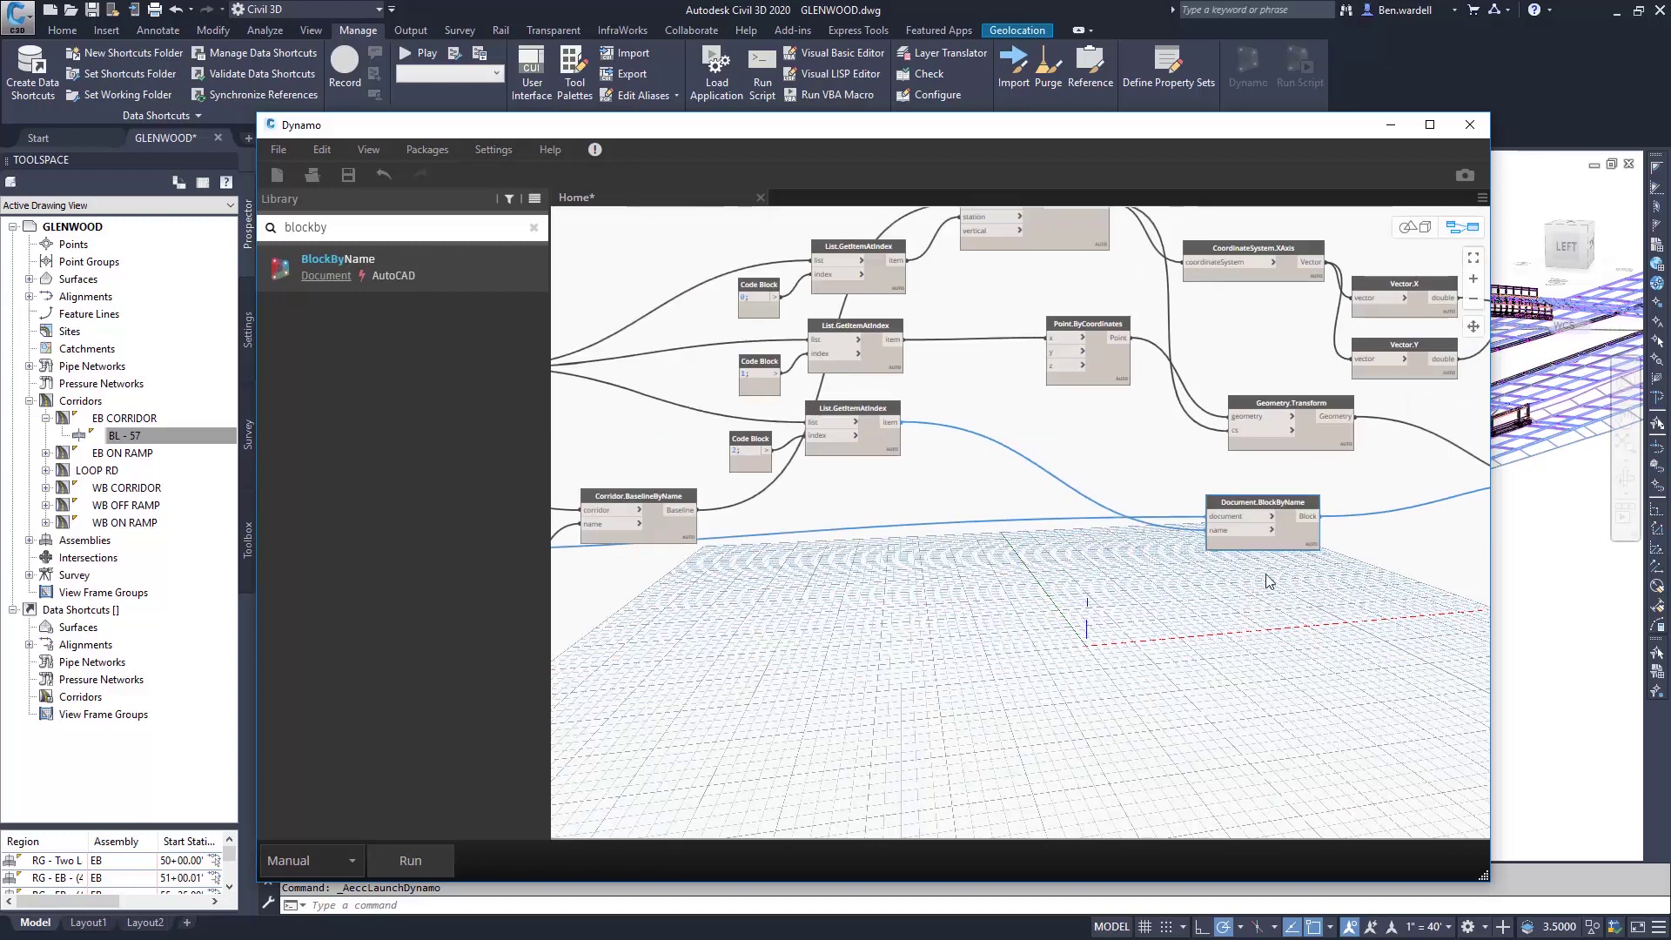
scroll(1063, 590, down, 1)
middle_drag(1062, 591, 946, 628)
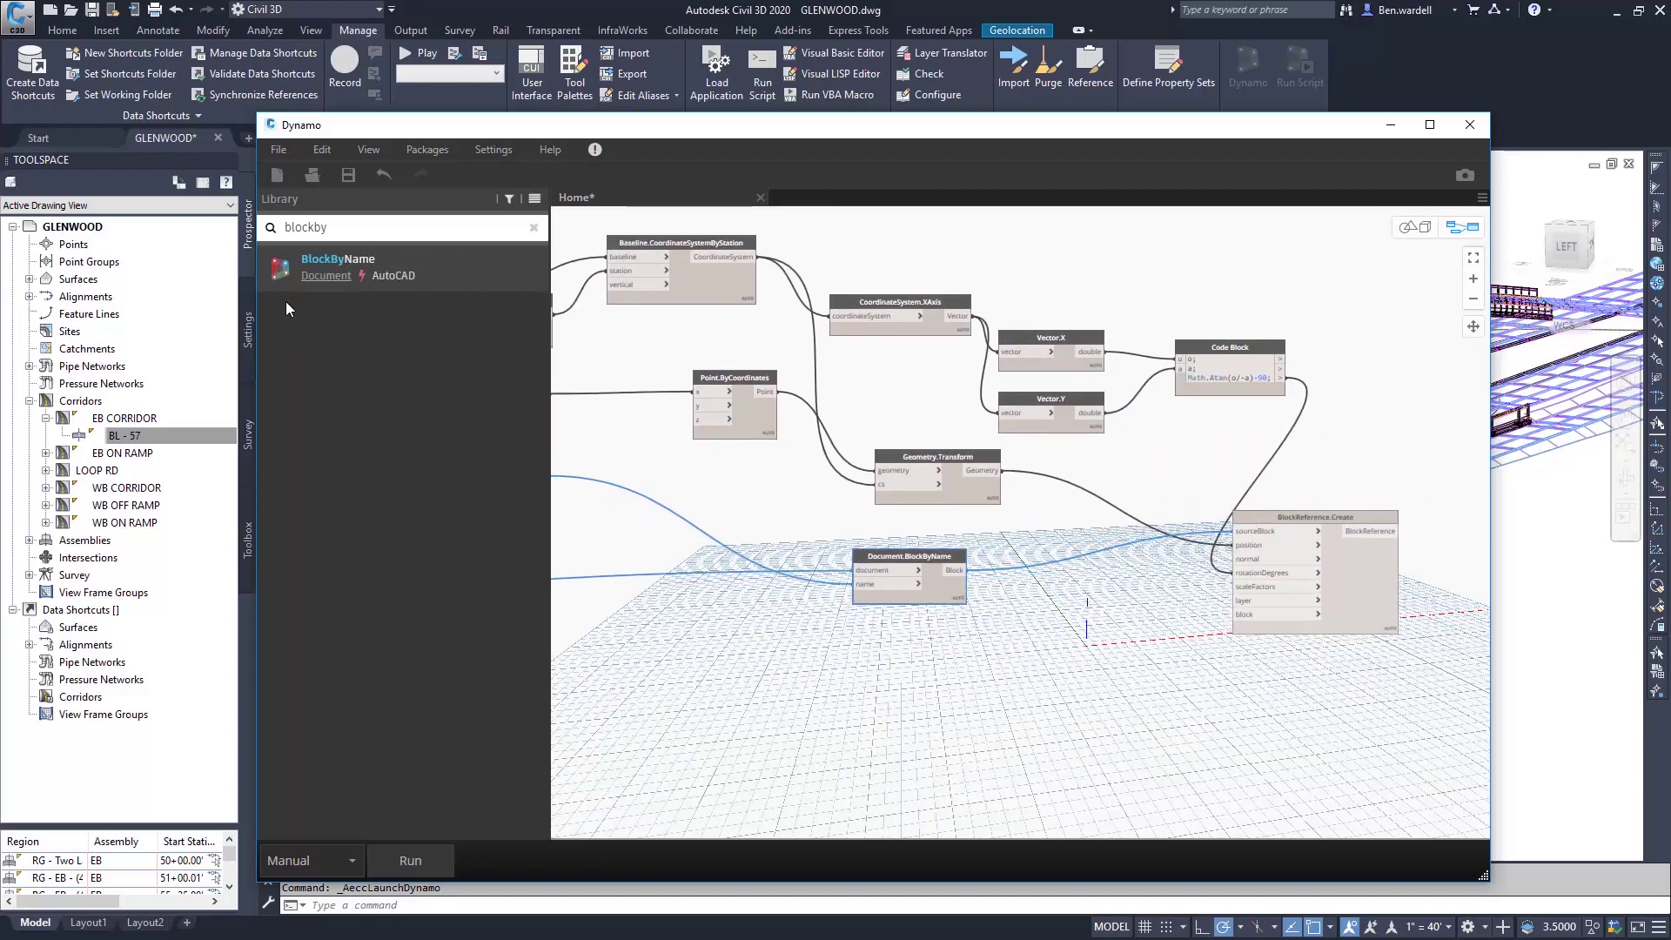
Add a Document.ModelSpace node and wire it into BlockReference.Create's block input.
double_click(346, 226)
key(alt+Tab)
drag(329, 225, 272, 227)
text(model)
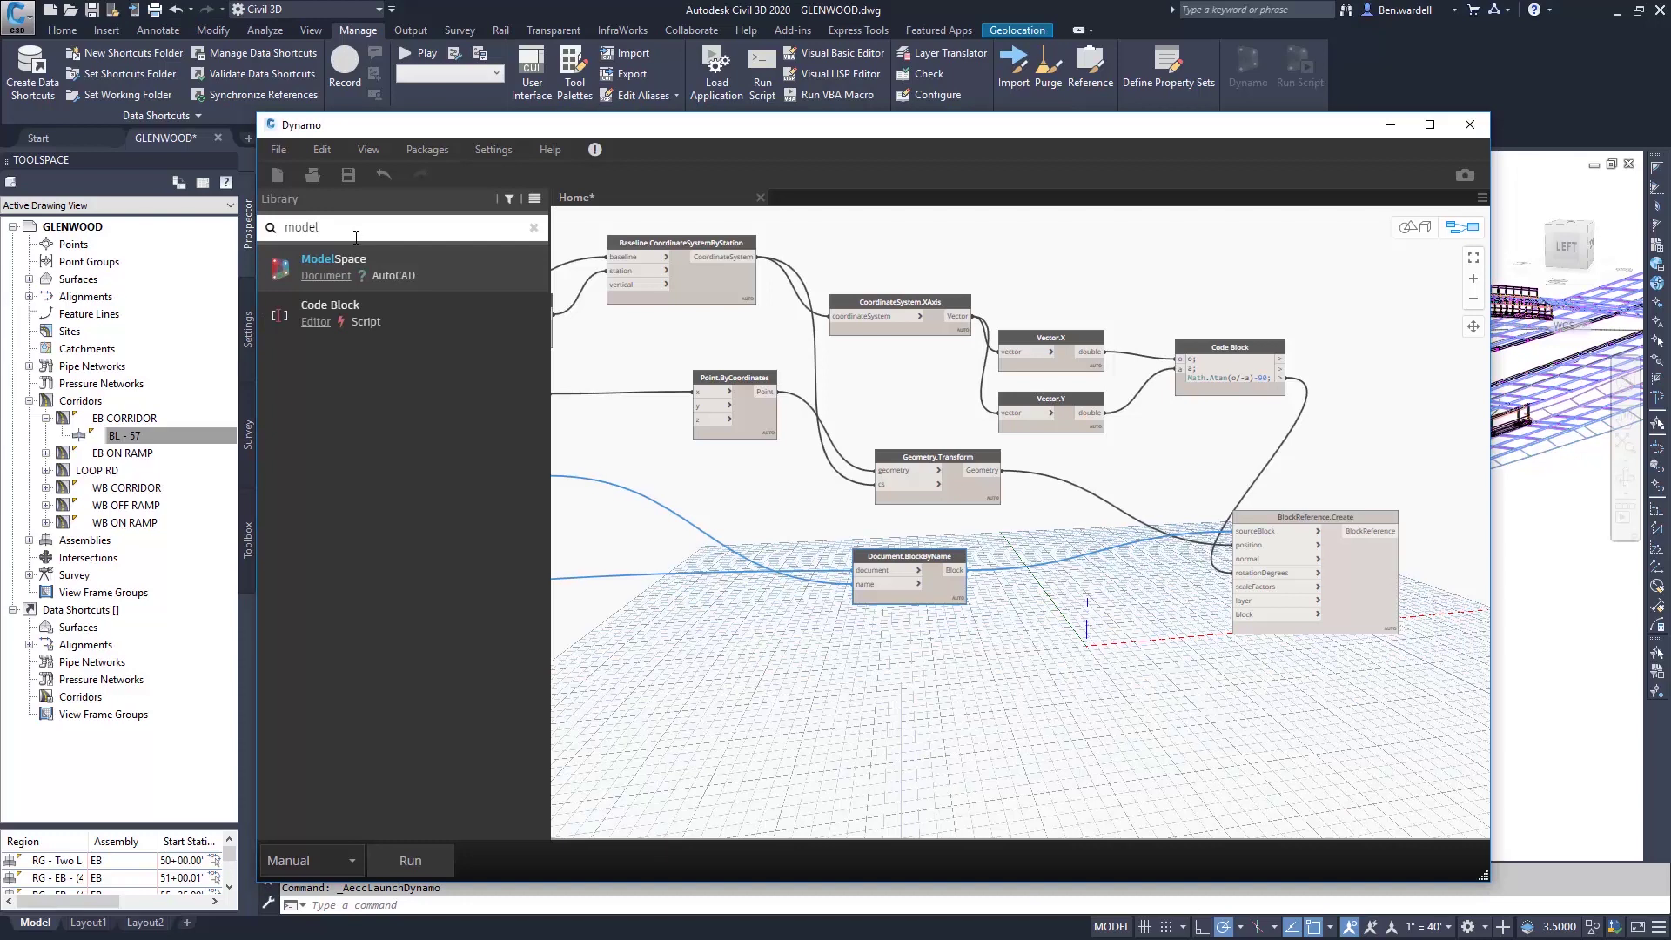
click(342, 267)
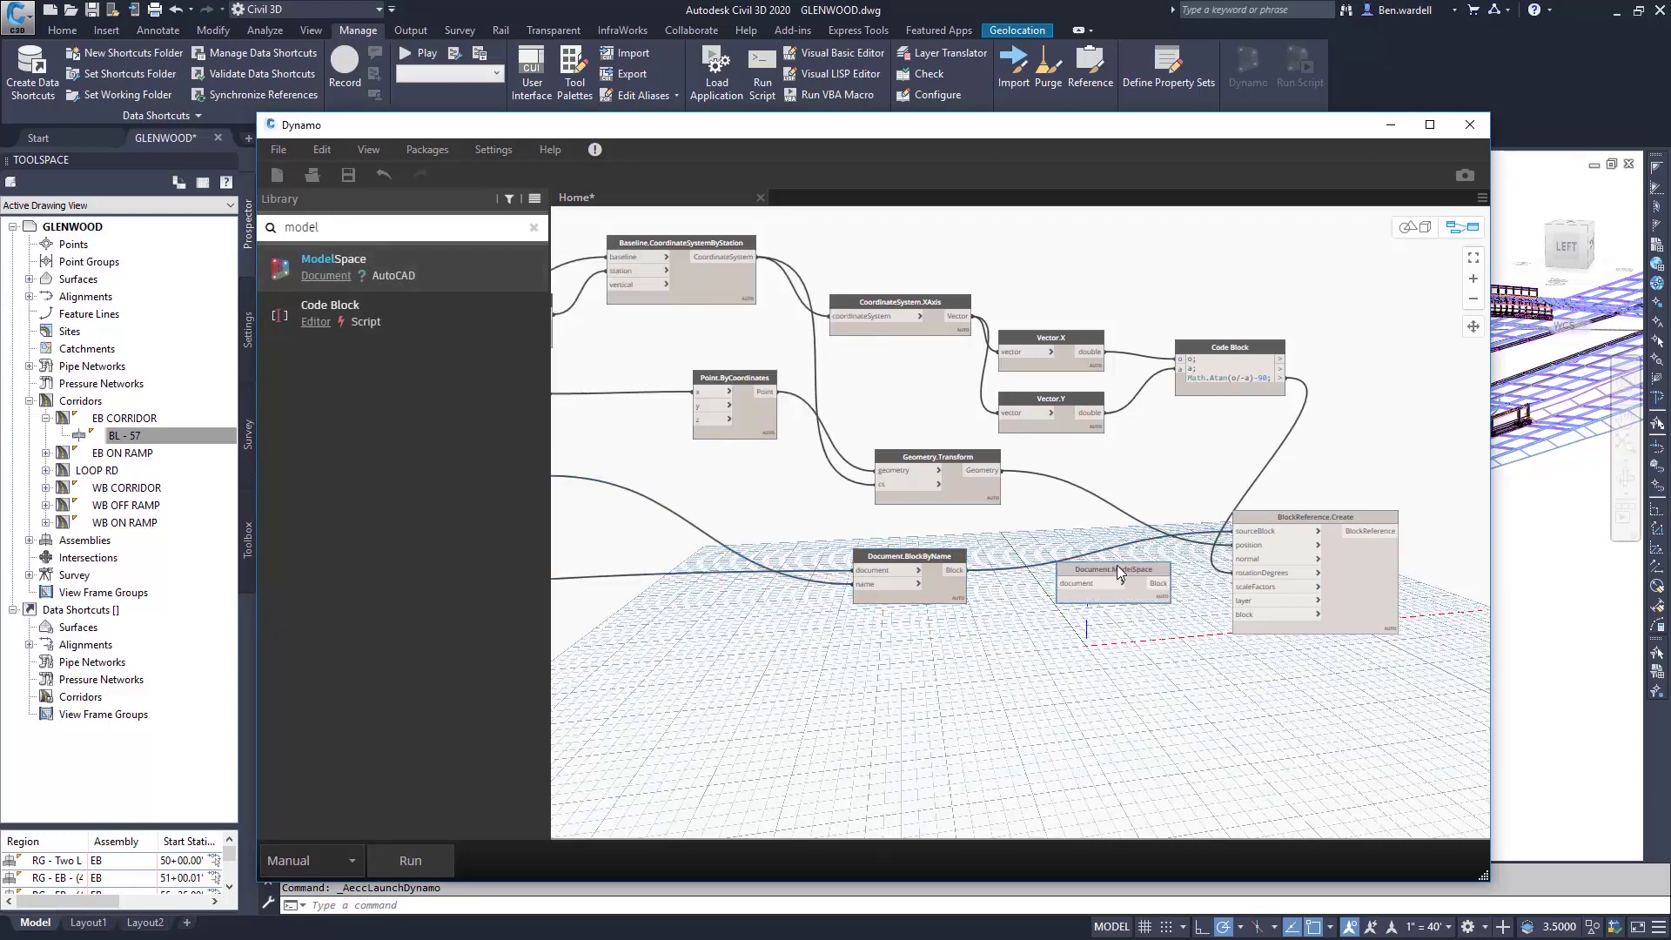
drag(1072, 586, 908, 635)
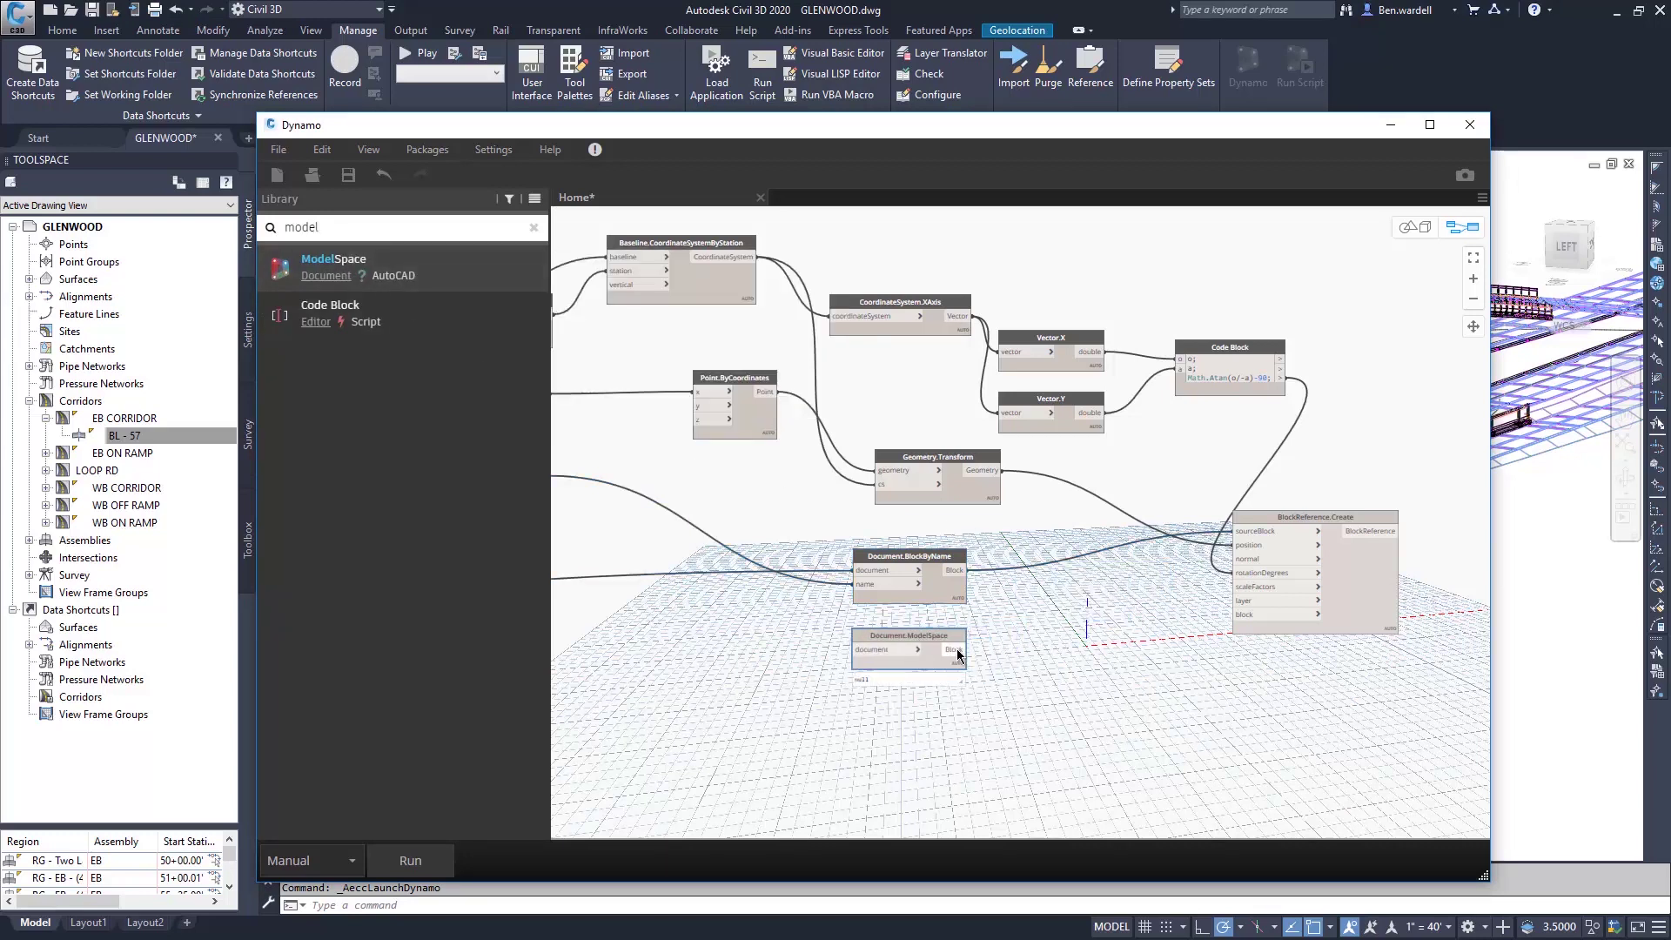
click(954, 649)
click(1240, 614)
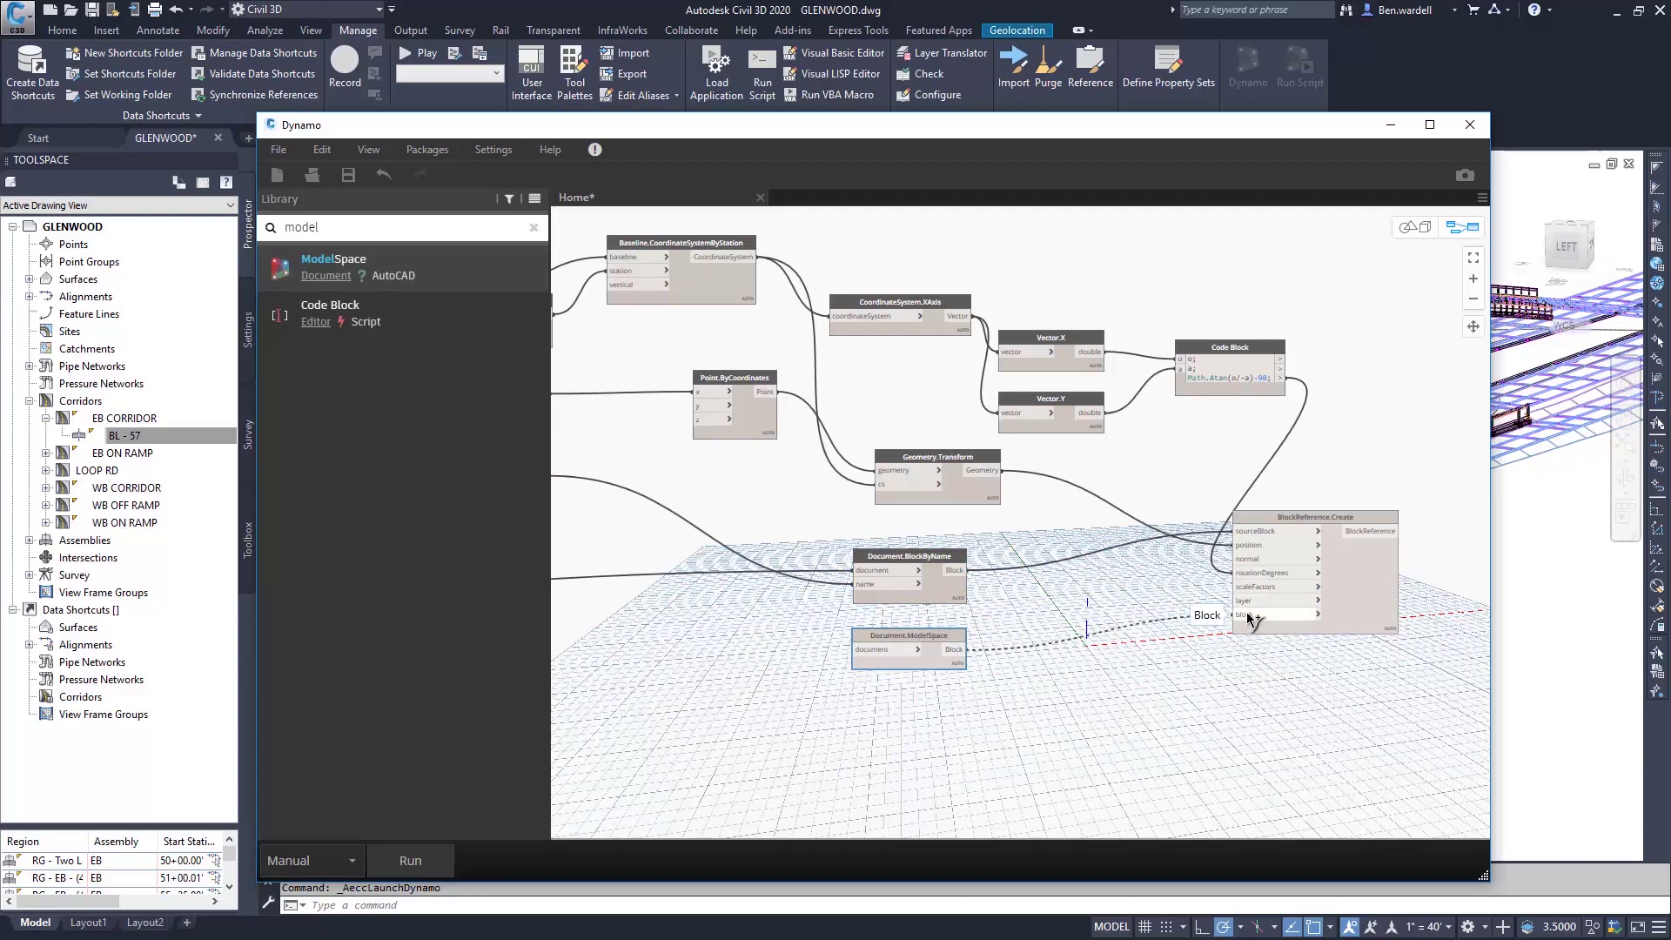
Connect Document.Current to the ModelSpace node's document input.
middle_drag(770, 635, 1306, 609)
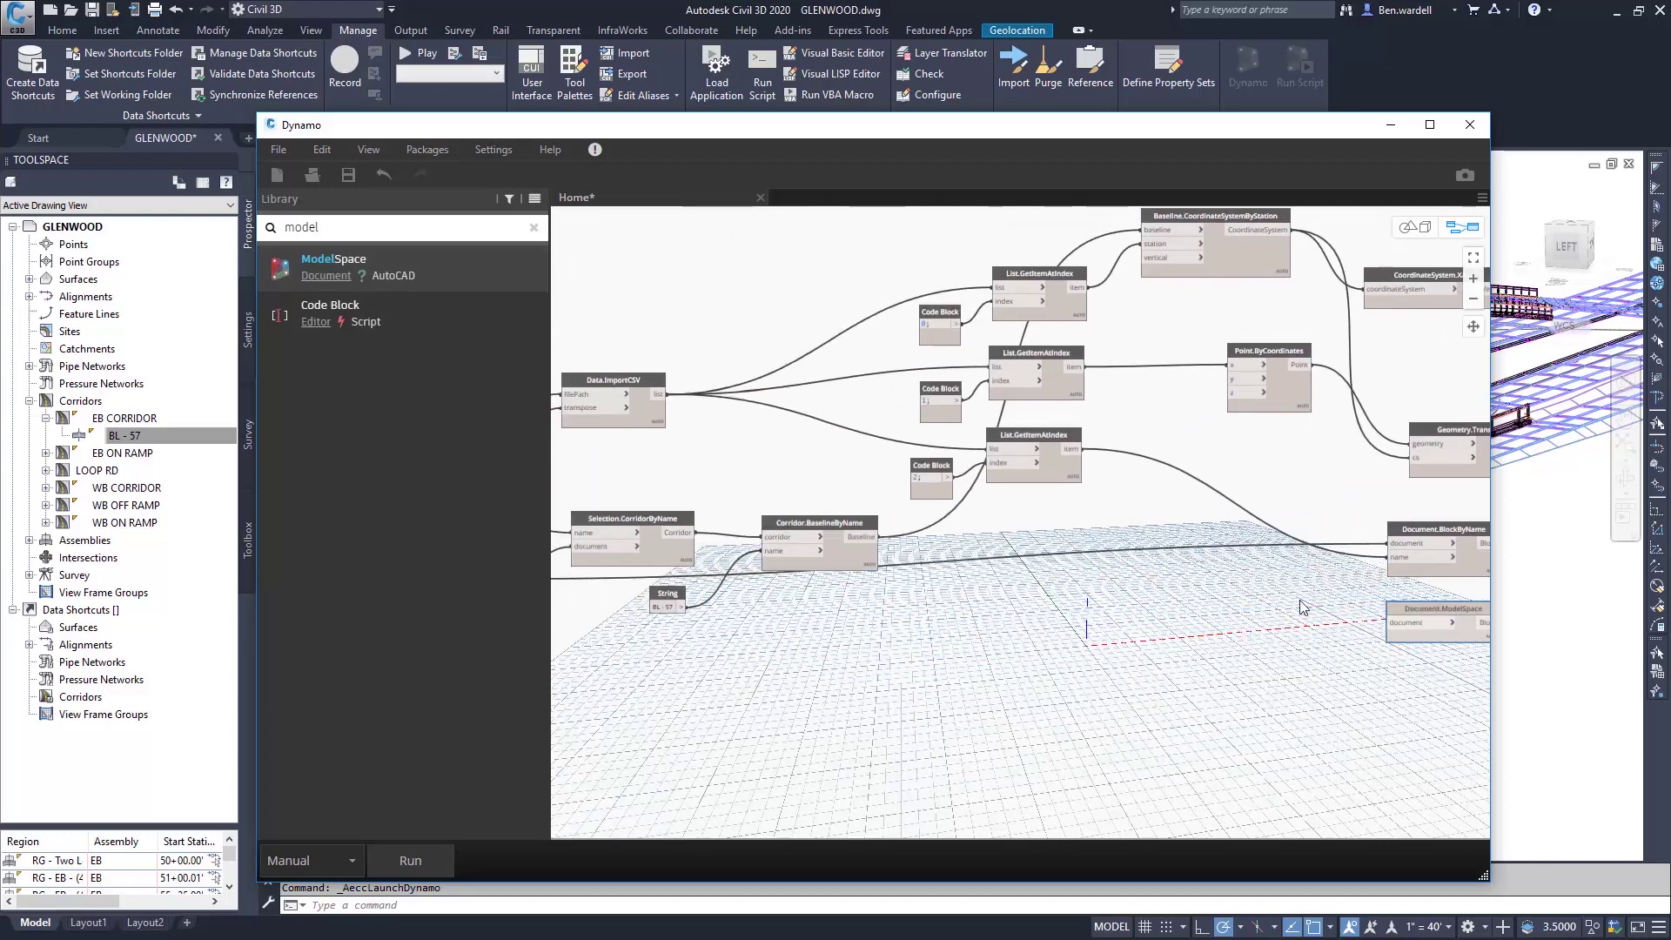
scroll(1086, 609, down, 1)
click(601, 582)
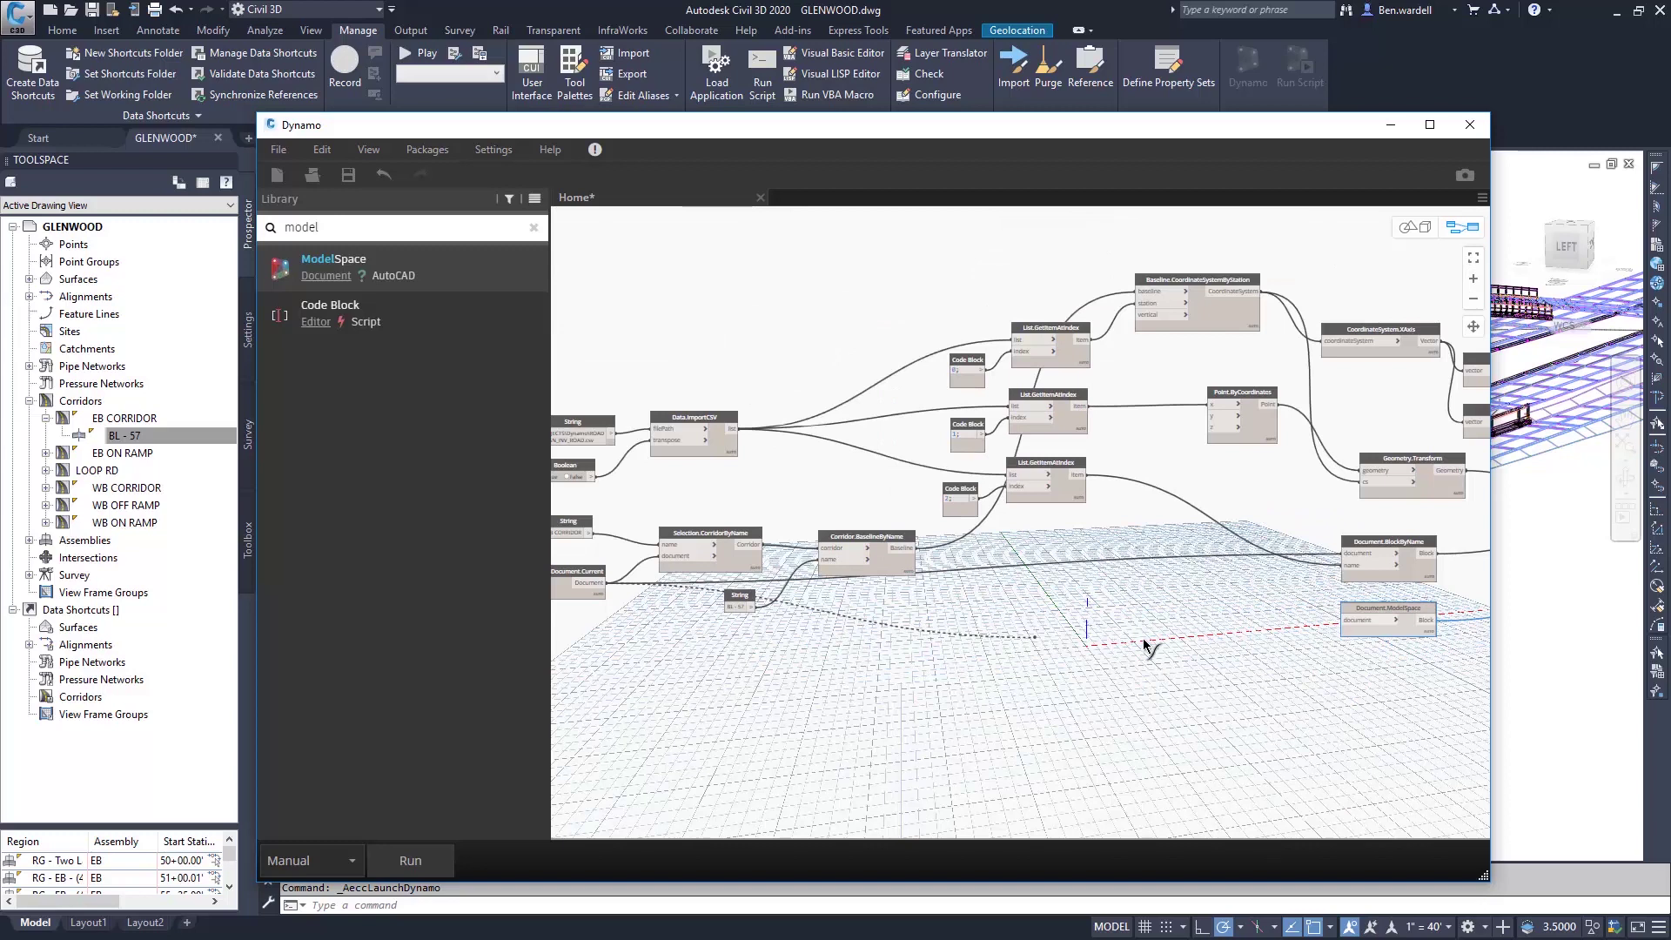
click(1338, 620)
middle_drag(1307, 654, 853, 624)
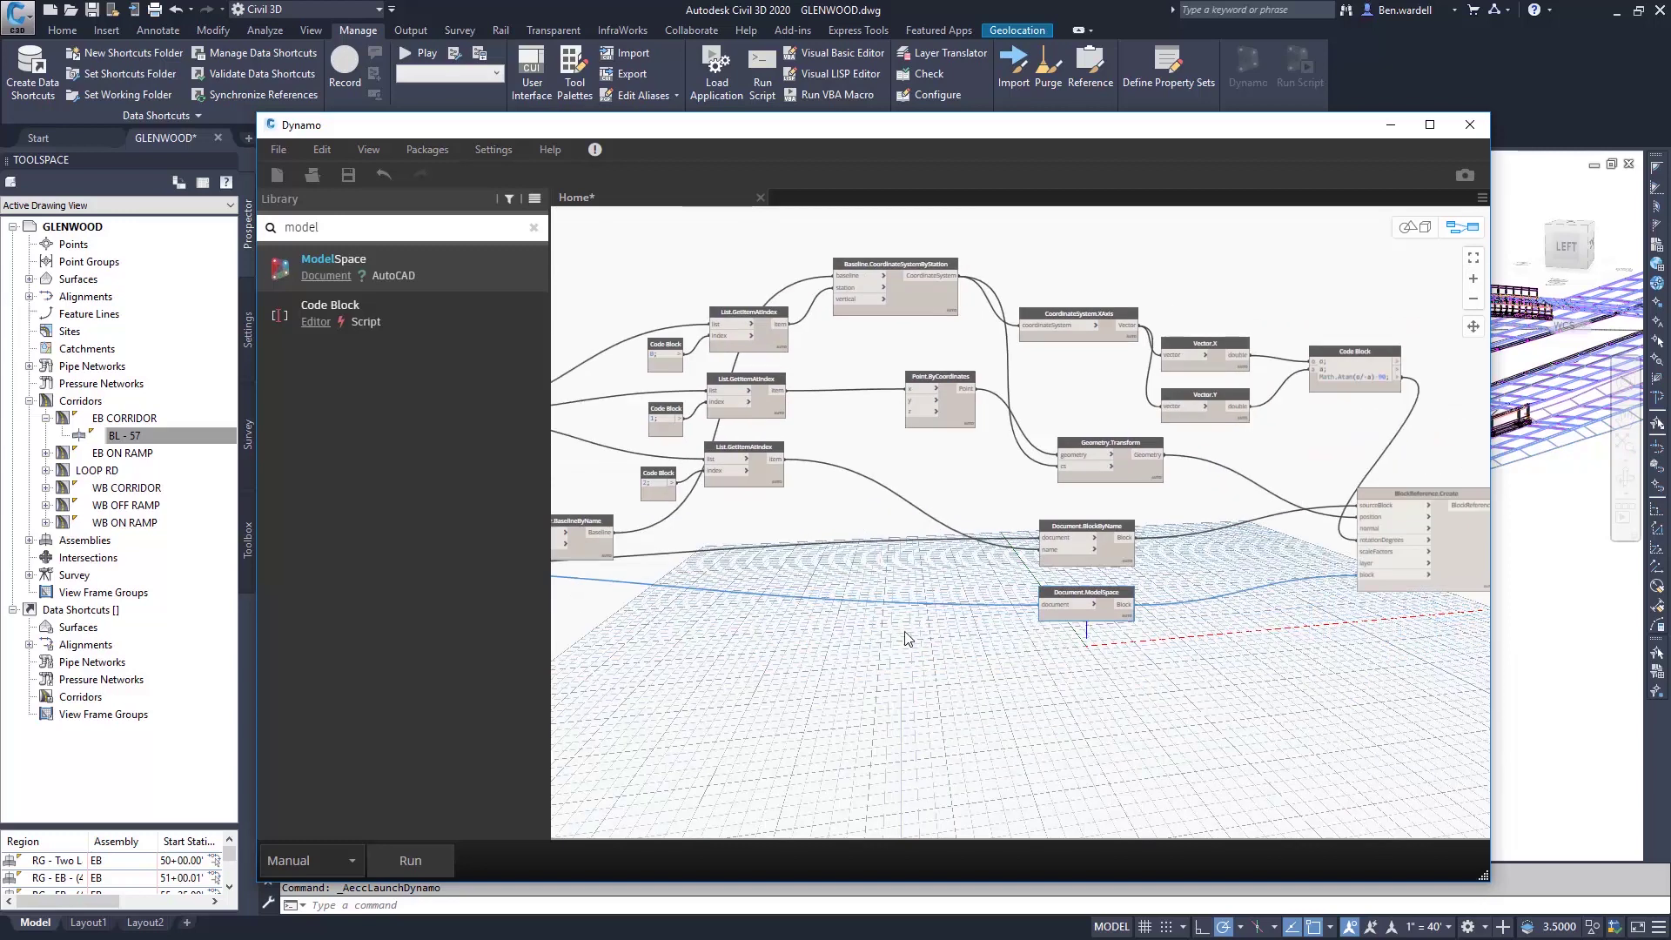
scroll(1136, 588, up, 1)
Add a String node and wire the ROAD_SIGN string into BlockReference.Create's layer input.
scroll(1159, 585, up, 1)
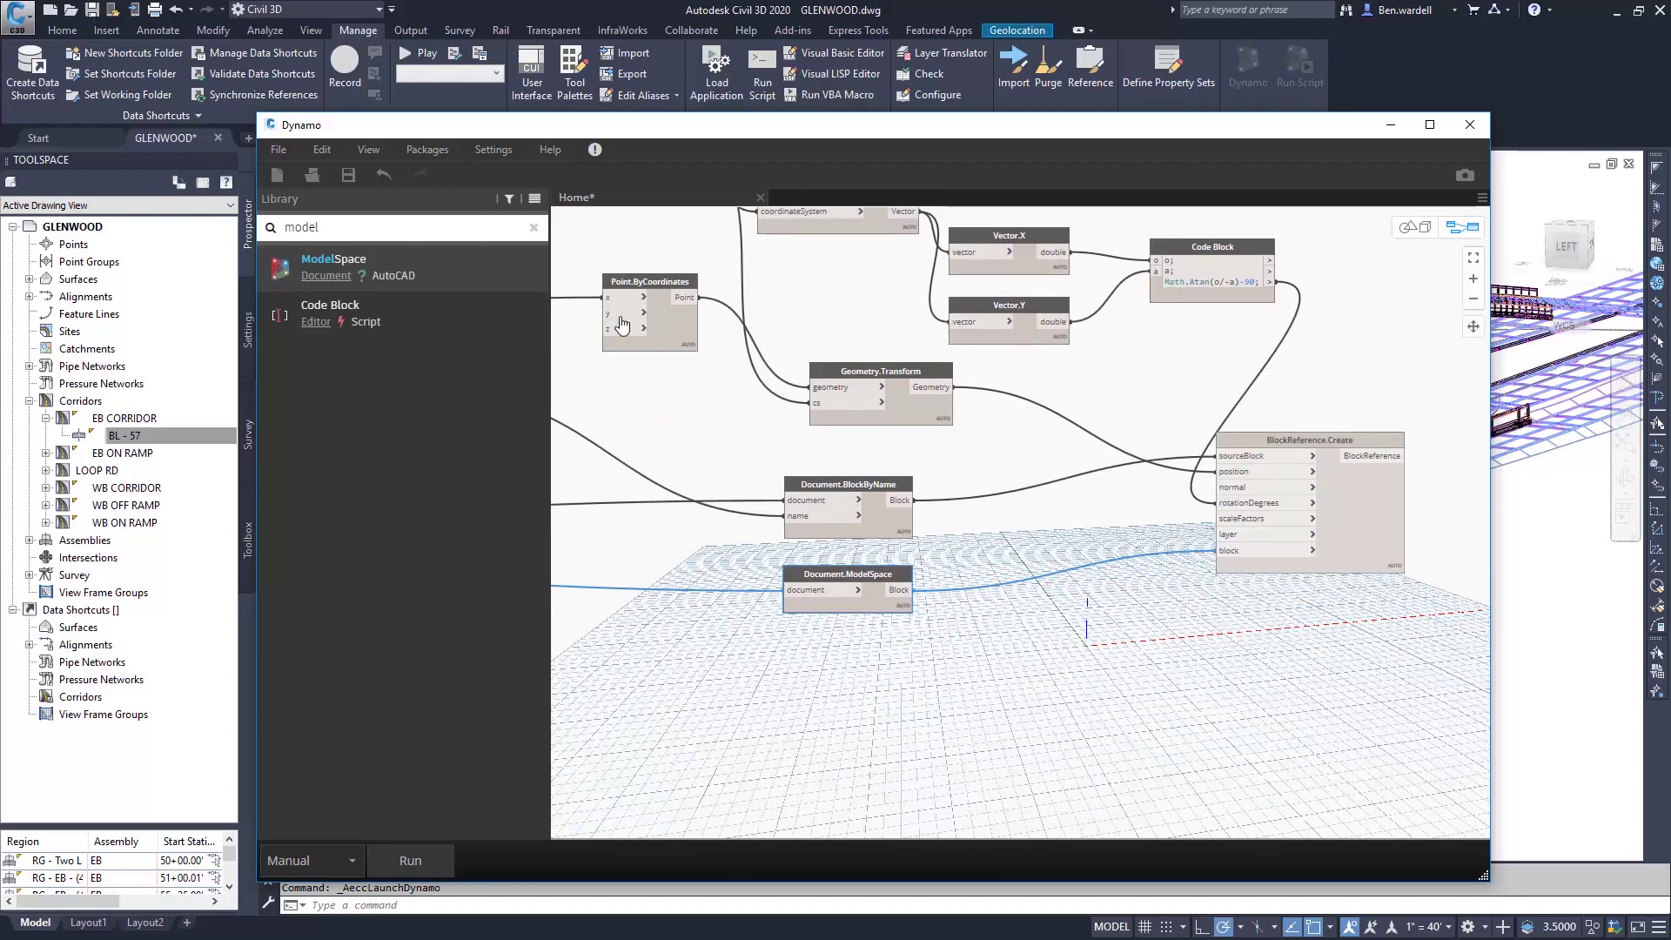
double_click(309, 227)
text(str)
text(ing)
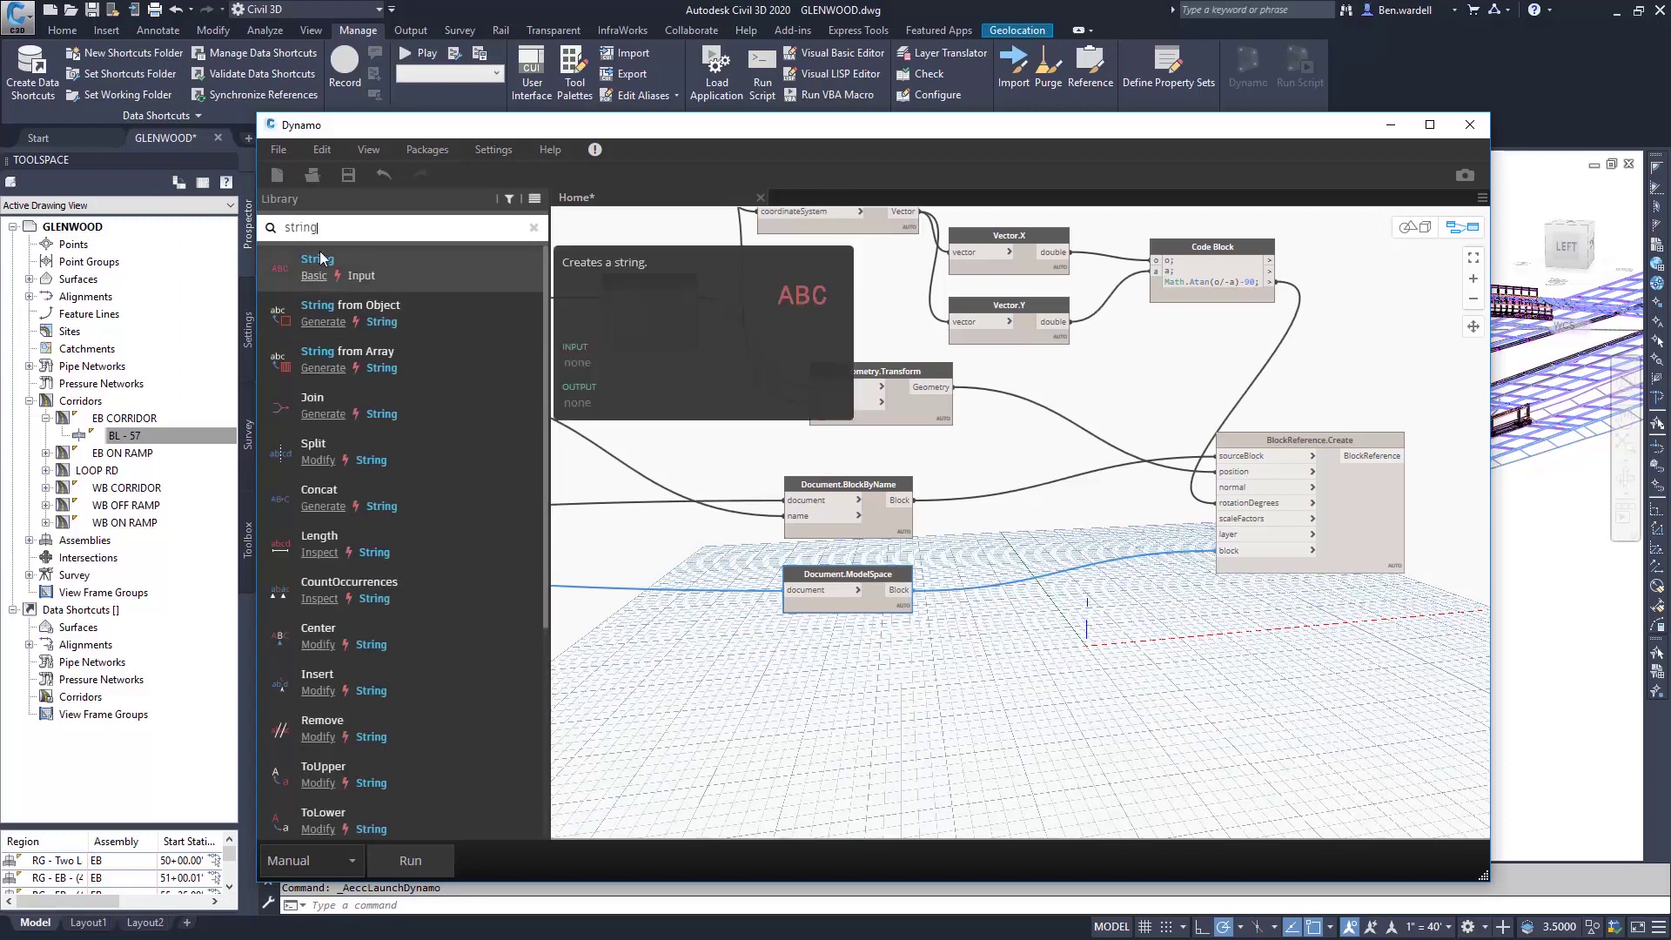
click(320, 259)
drag(1095, 592, 1053, 529)
text(ROAD SIGN)
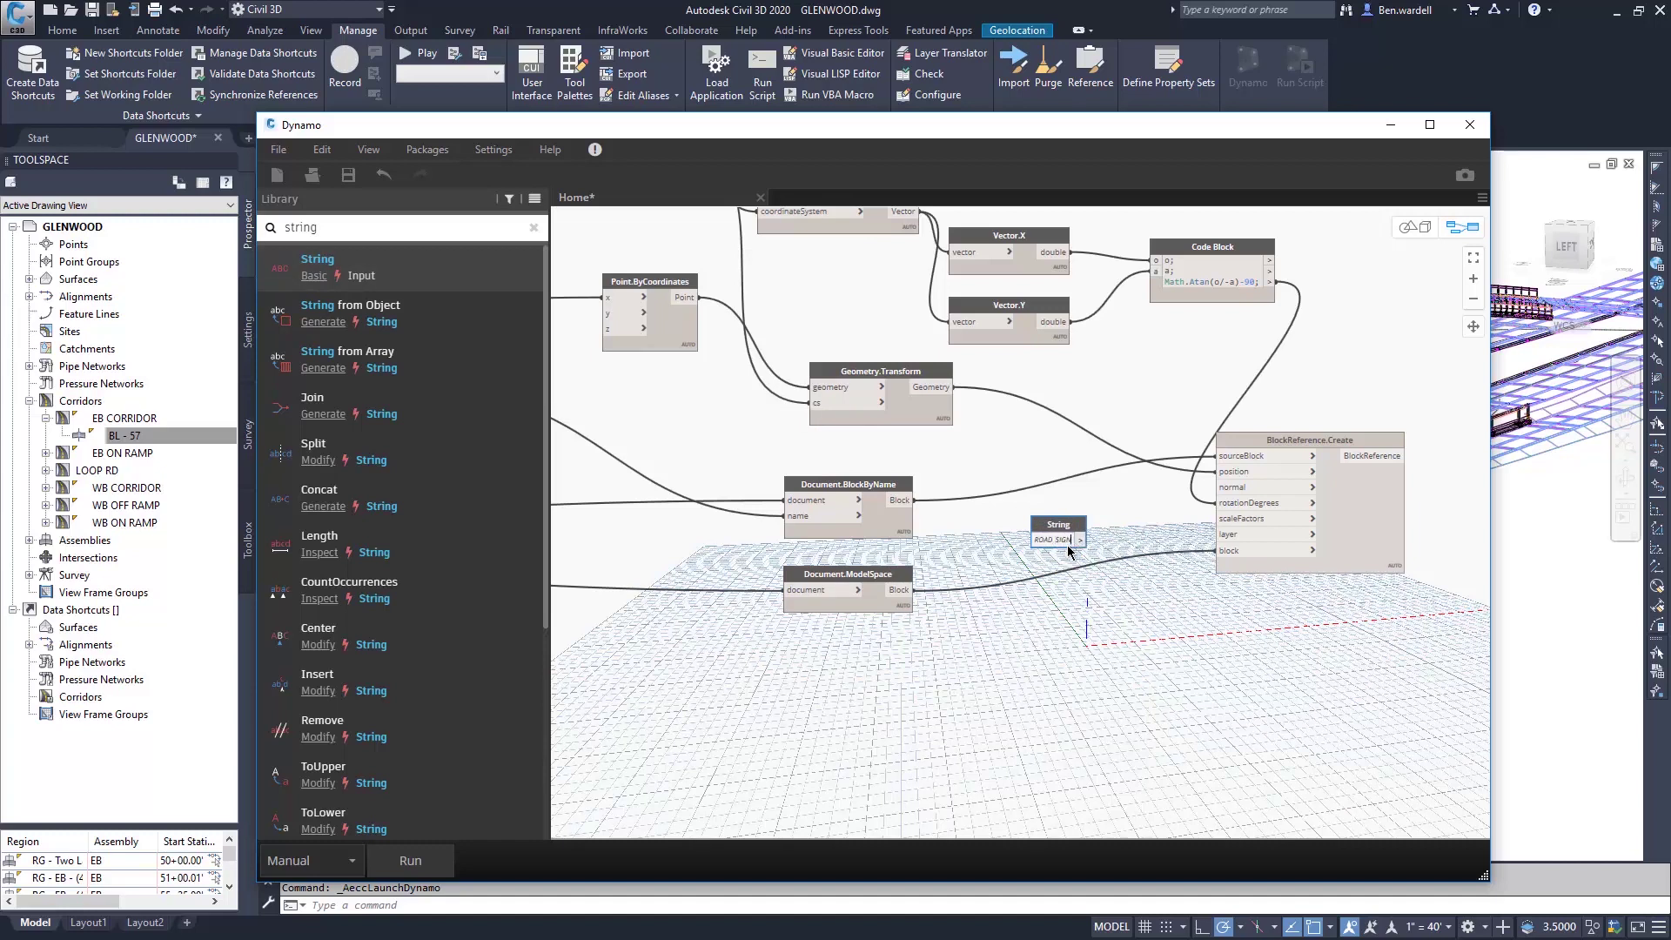
drag(1080, 539, 1232, 541)
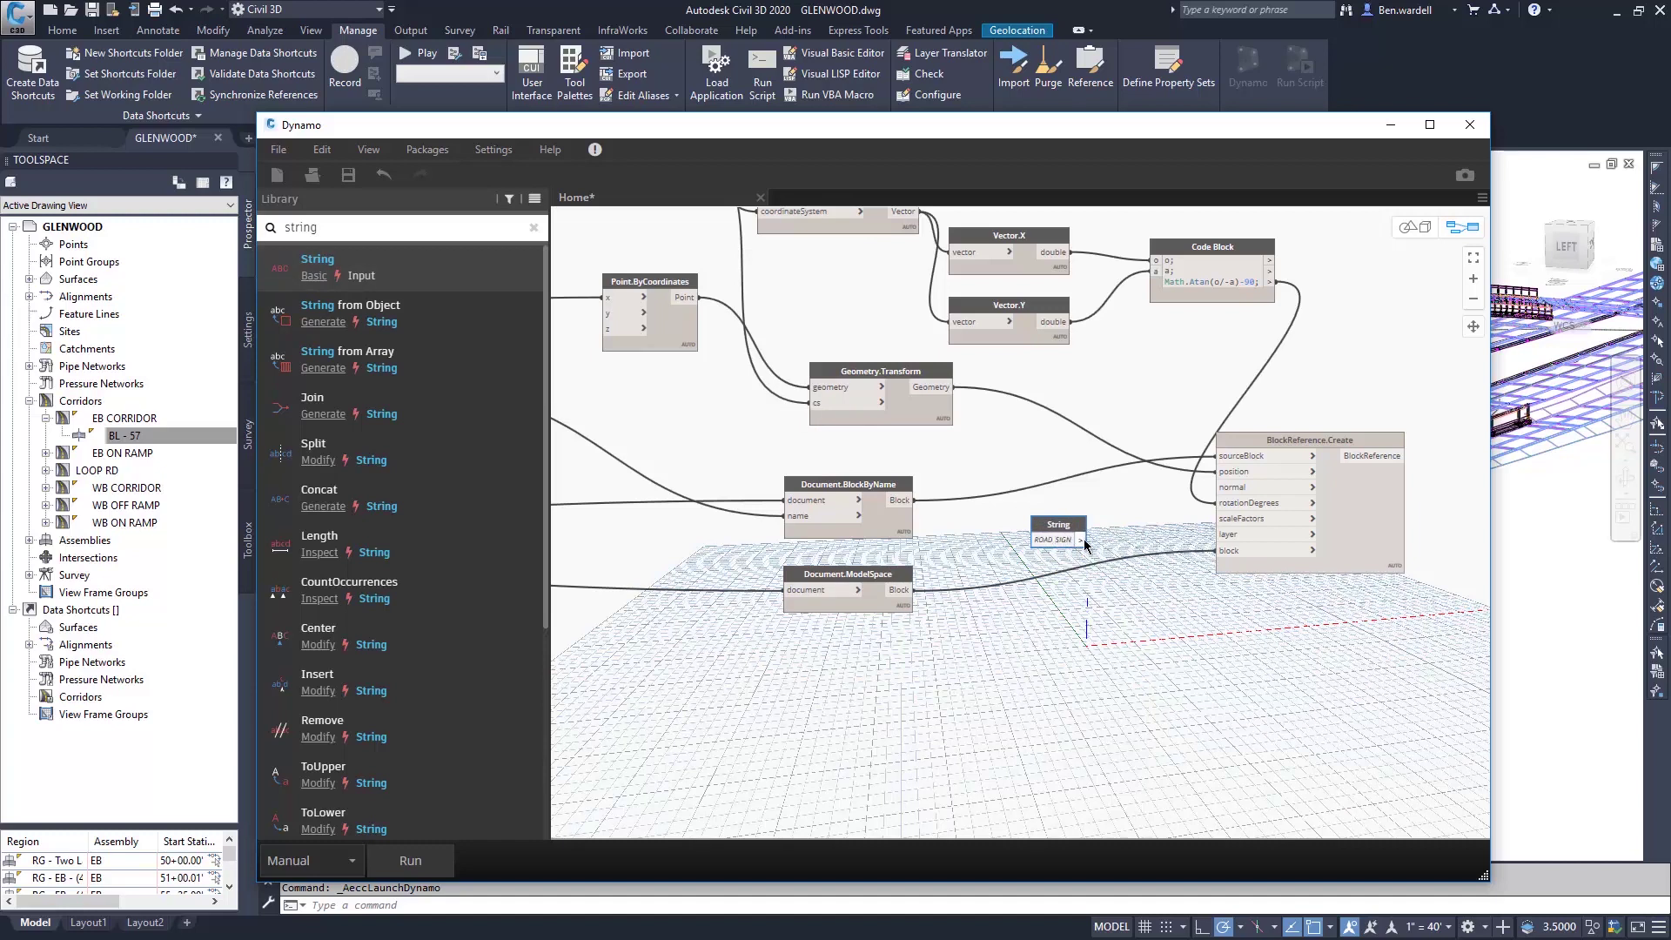
click(1229, 537)
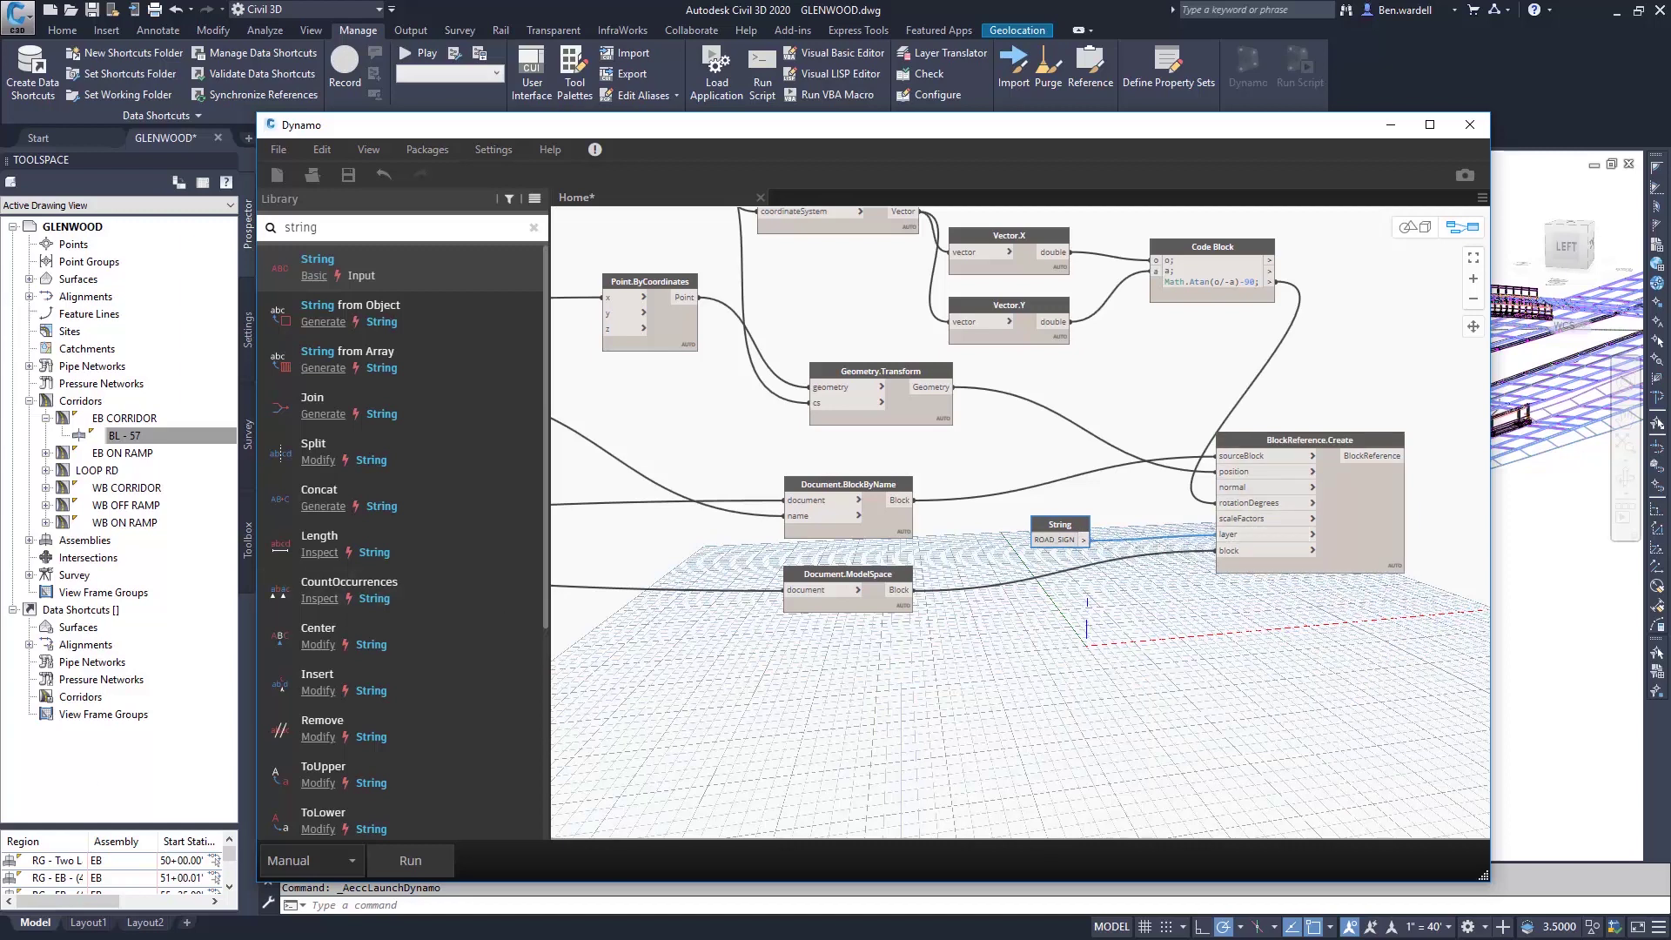
Clear the library search and pan across the graph to check the CSV, String and Boolean inputs.
click(533, 227)
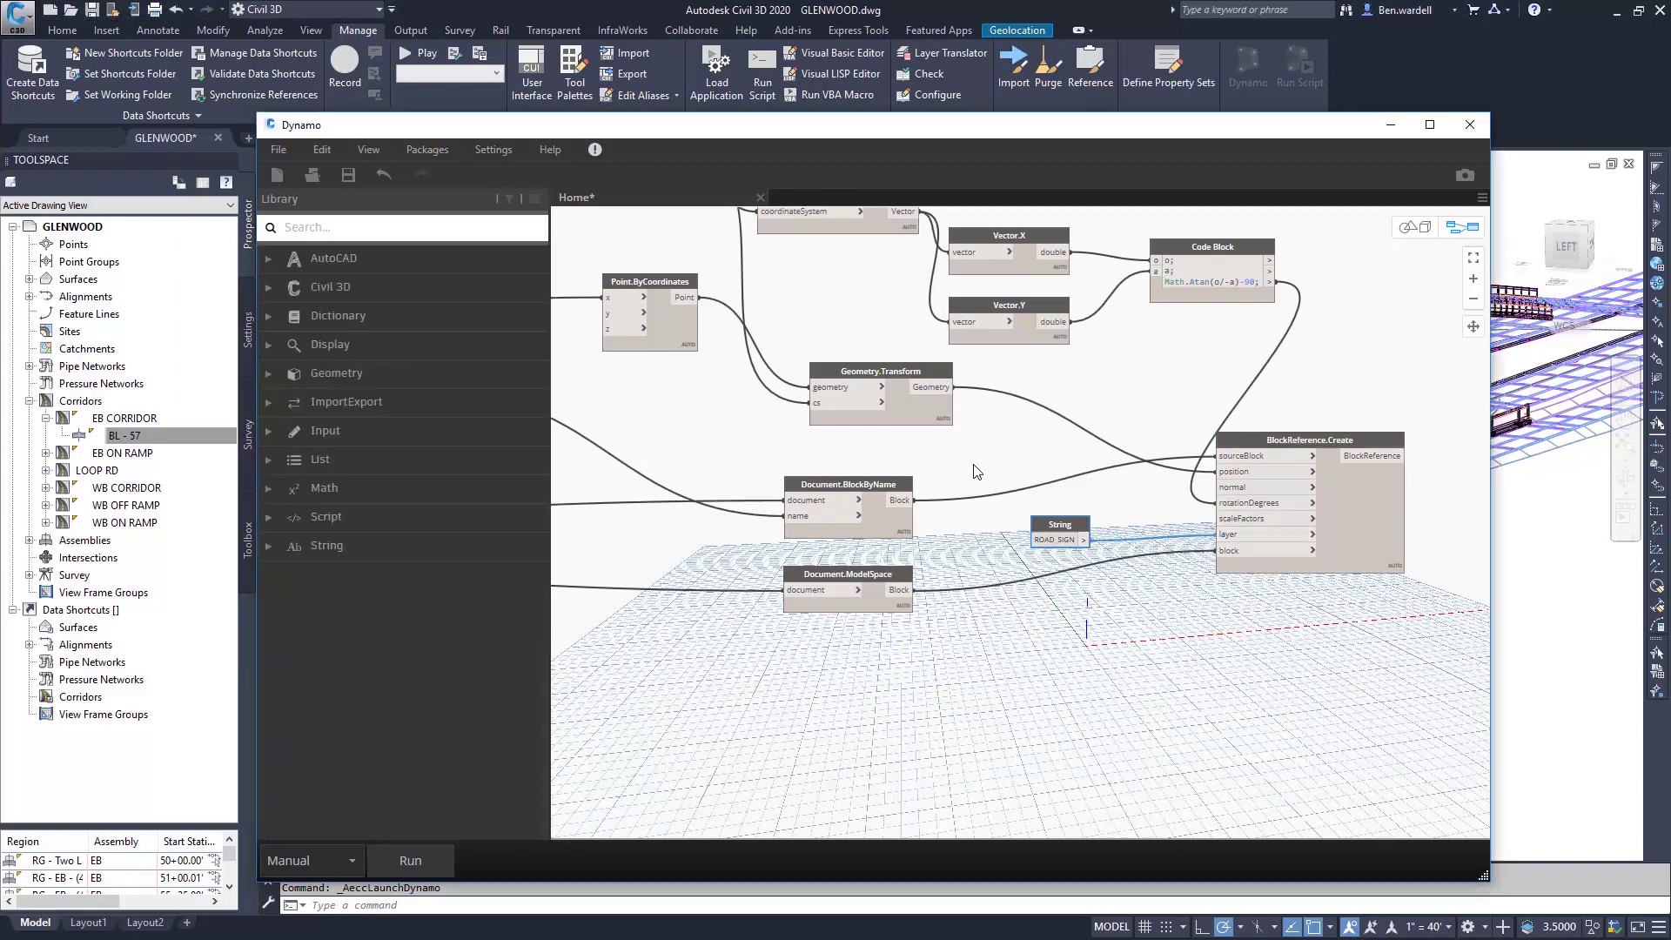
scroll(976, 472, down, 3)
scroll(1054, 478, up, 2)
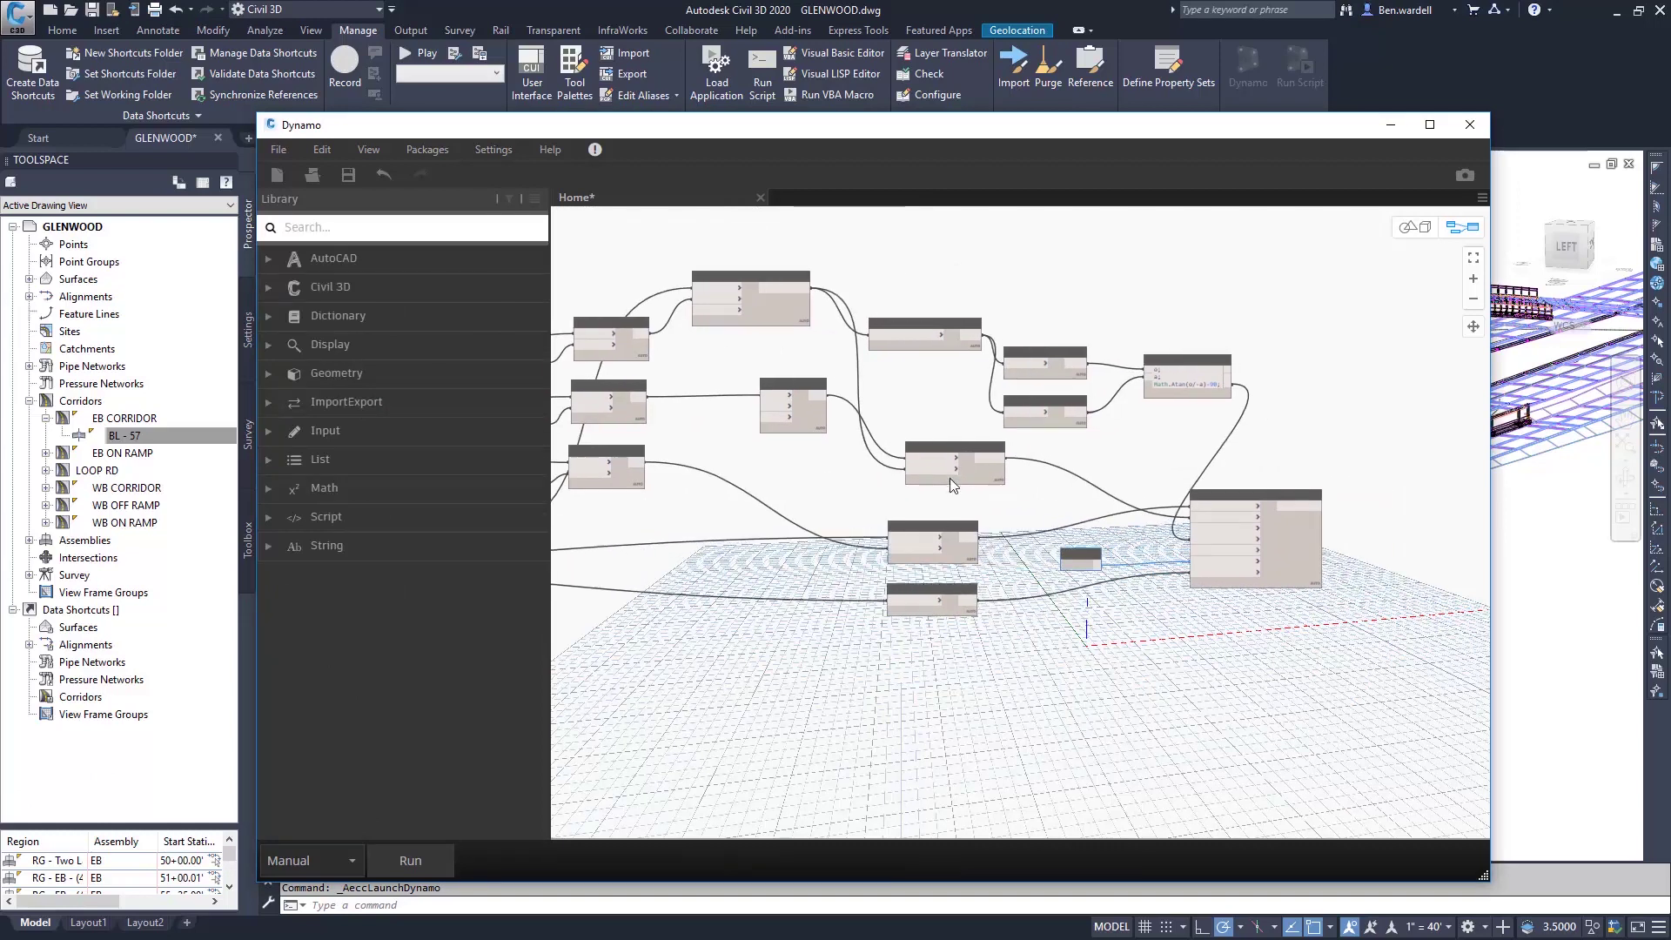
scroll(1001, 435, up, 2)
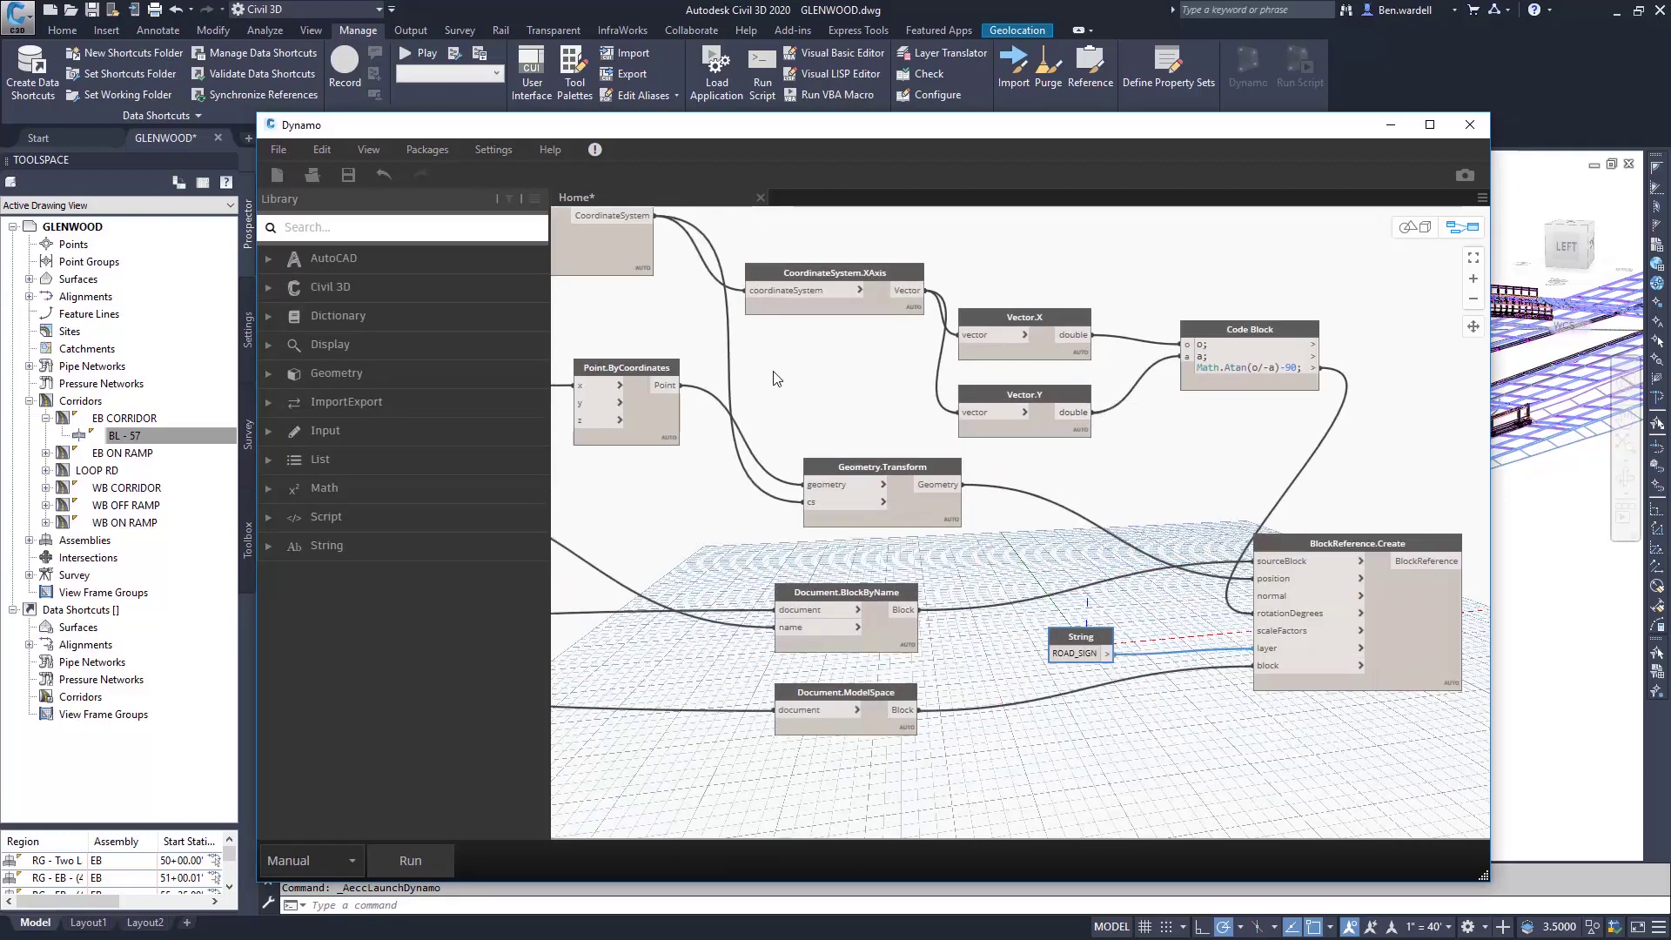
middle_drag(770, 379, 1094, 461)
middle_drag(785, 540, 1362, 494)
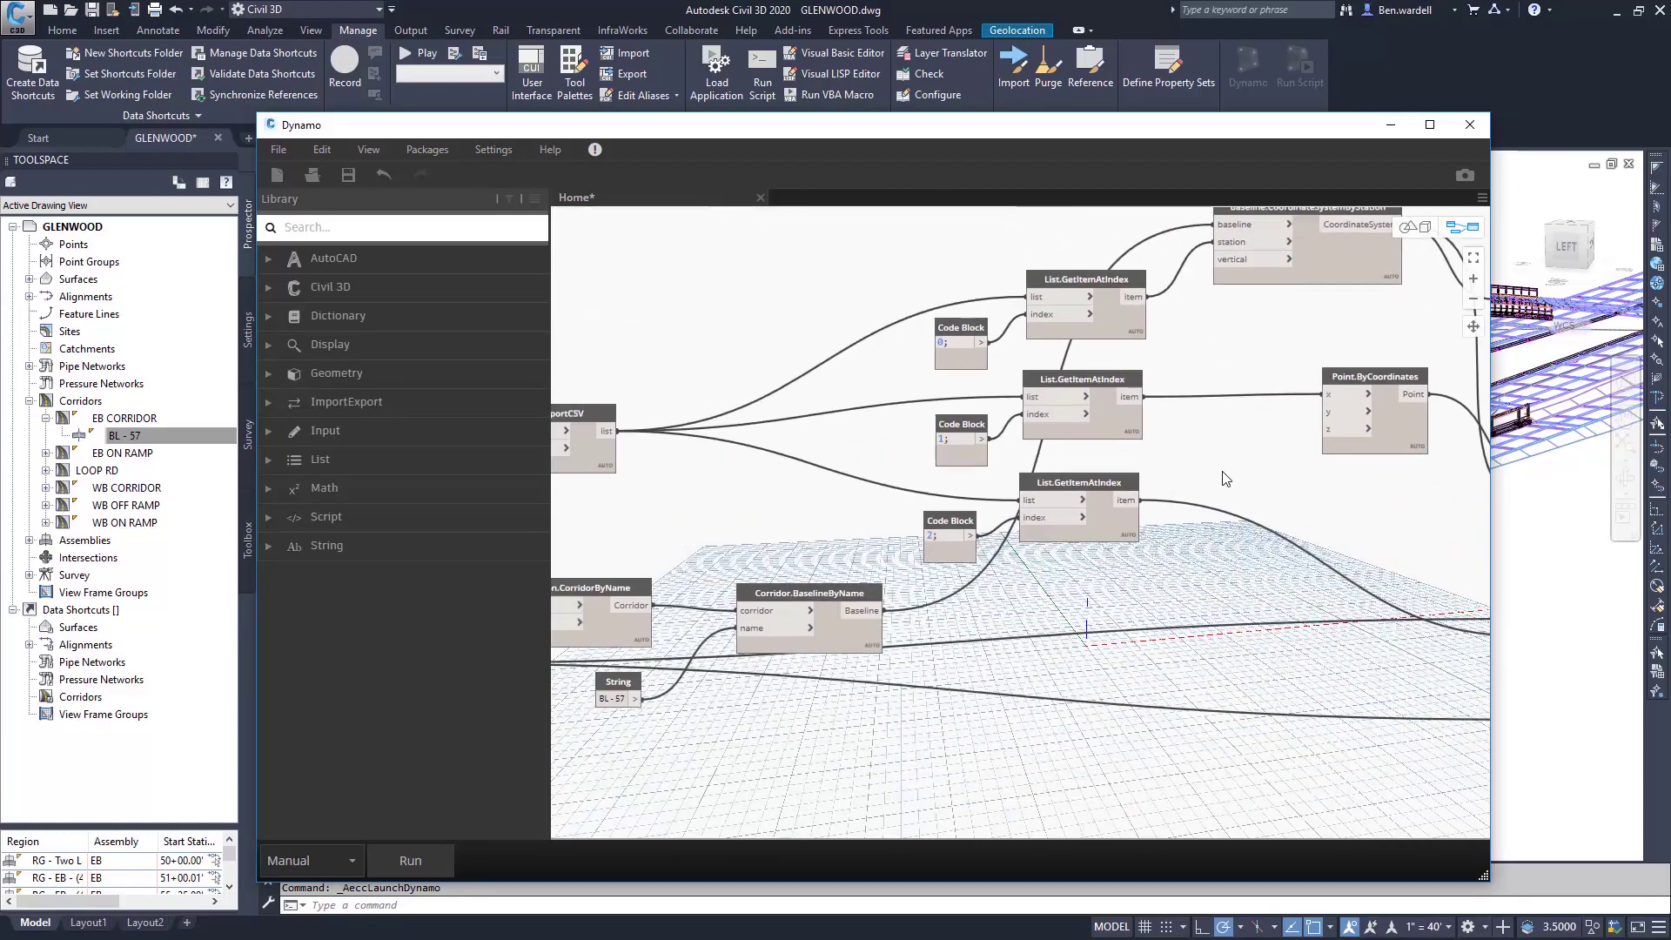
middle_drag(1031, 525, 1128, 539)
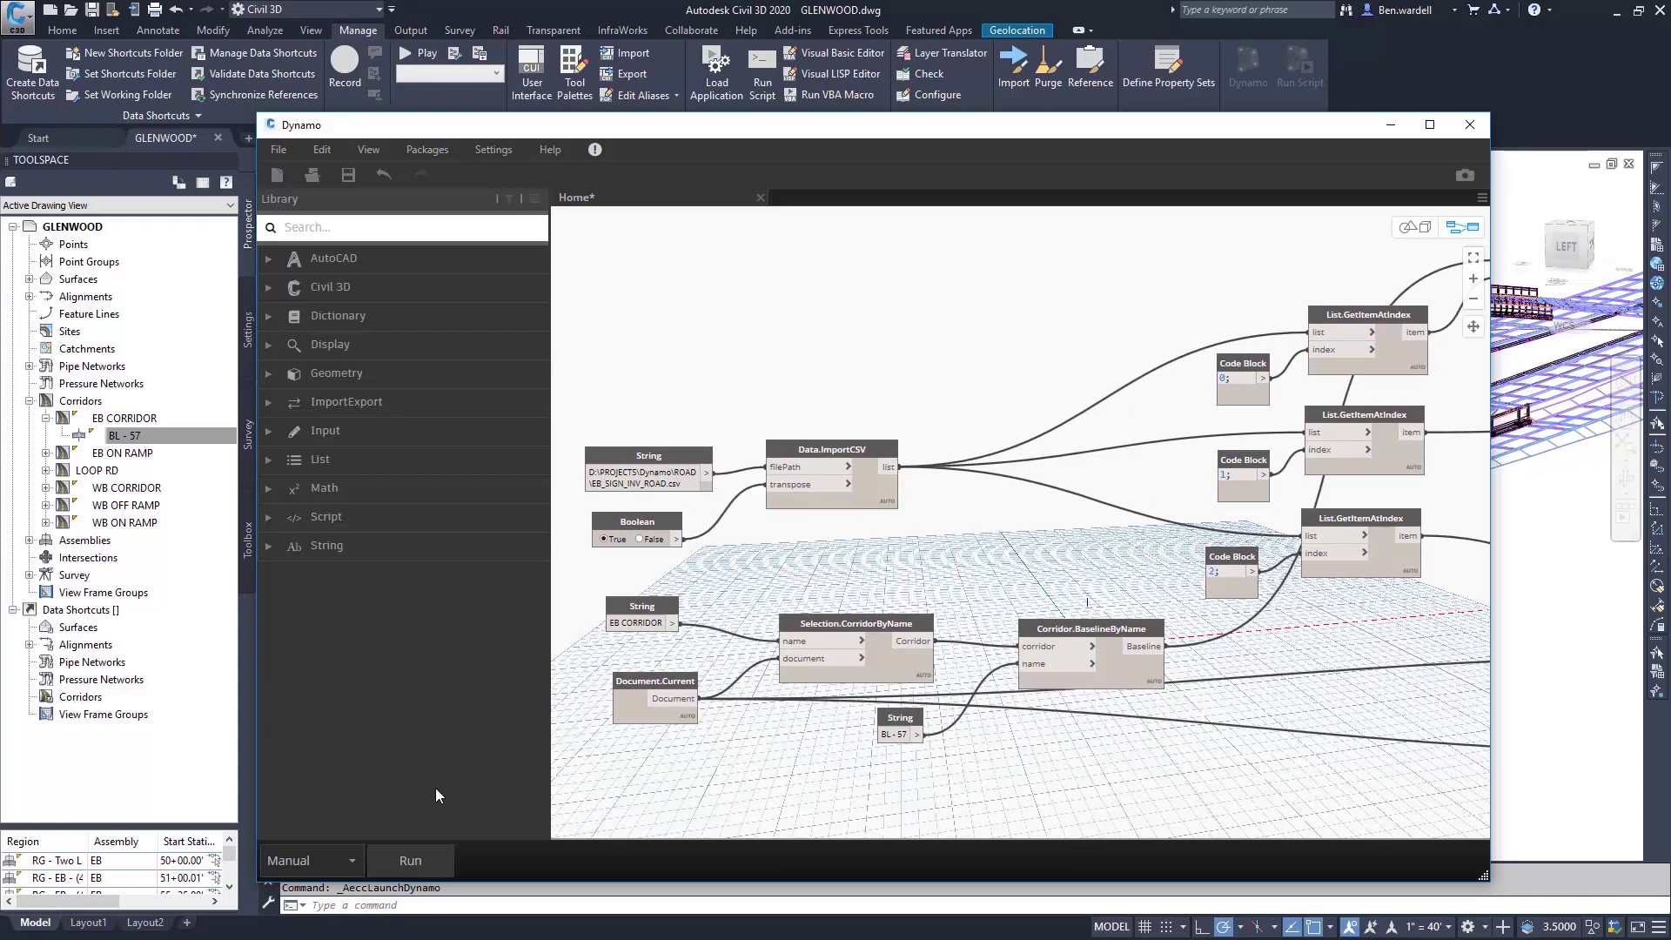
Run the graph, which completes with warnings, and inspect the point and list nodes.
click(386, 868)
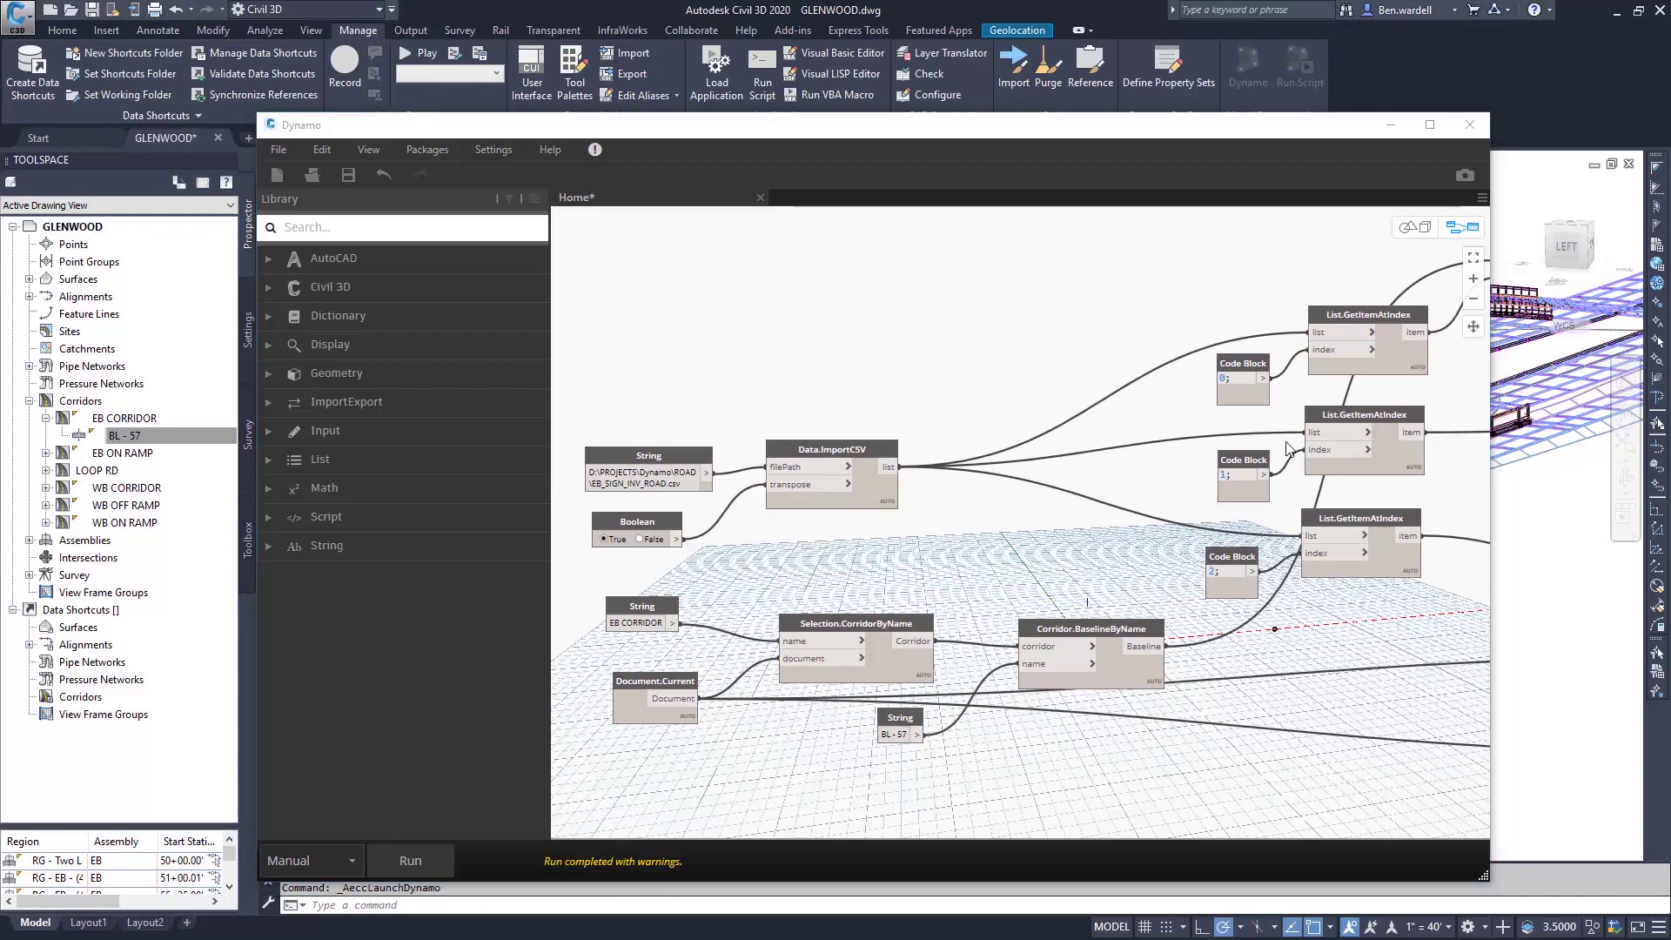
middle_drag(1423, 426, 717, 547)
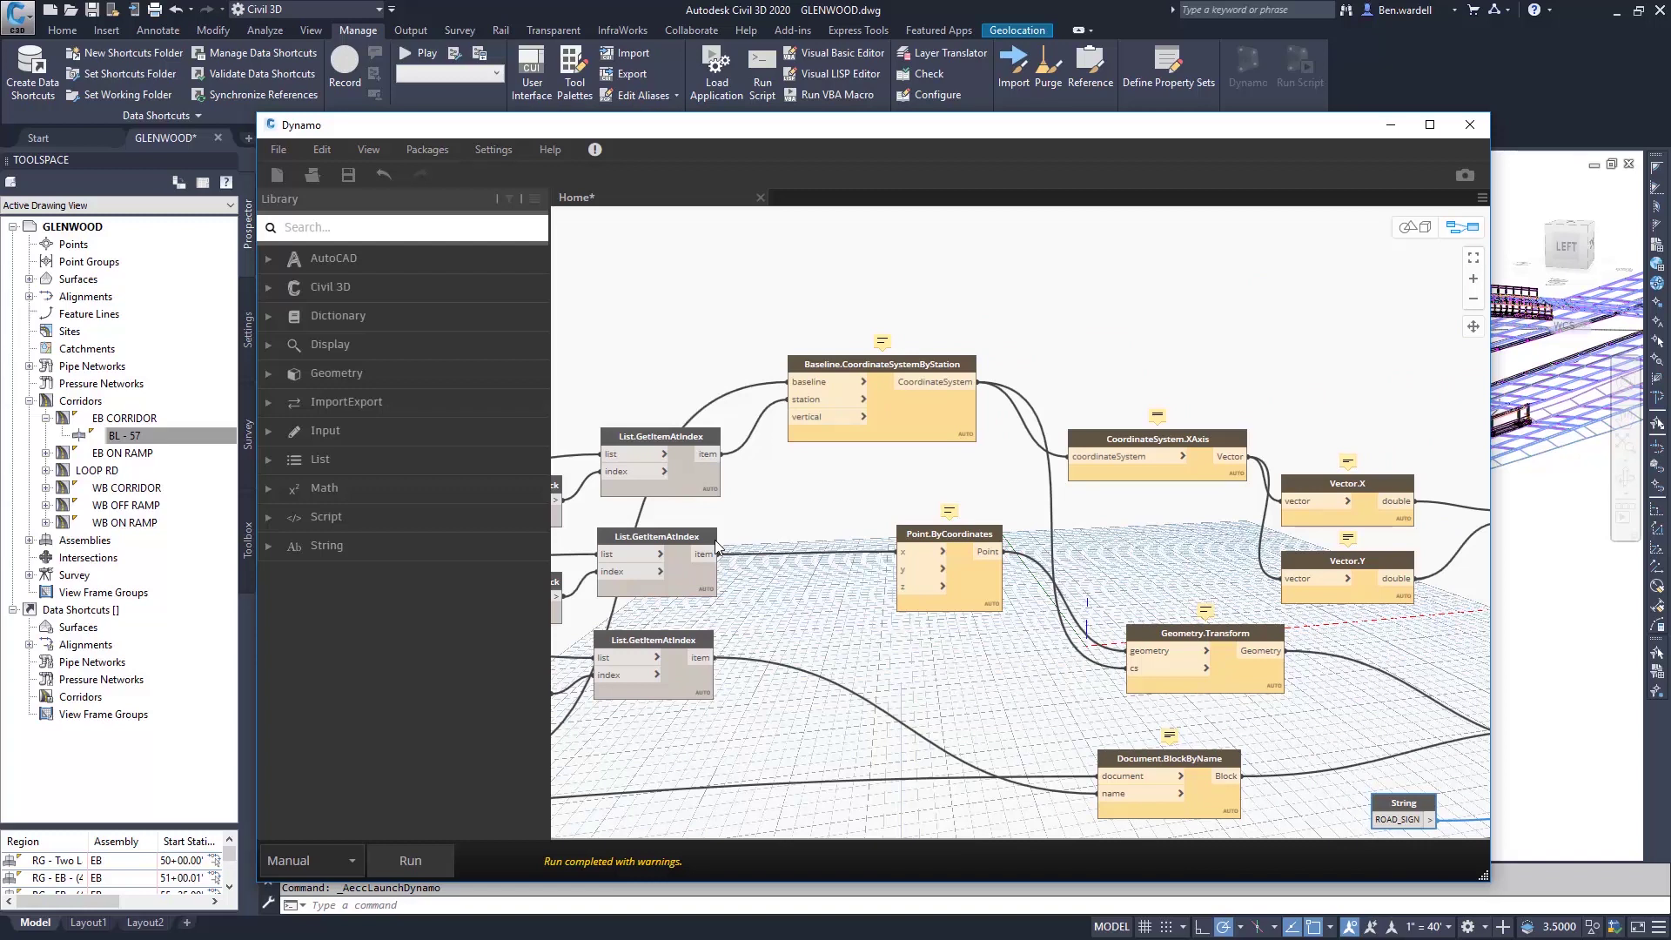
middle_drag(717, 547, 1411, 394)
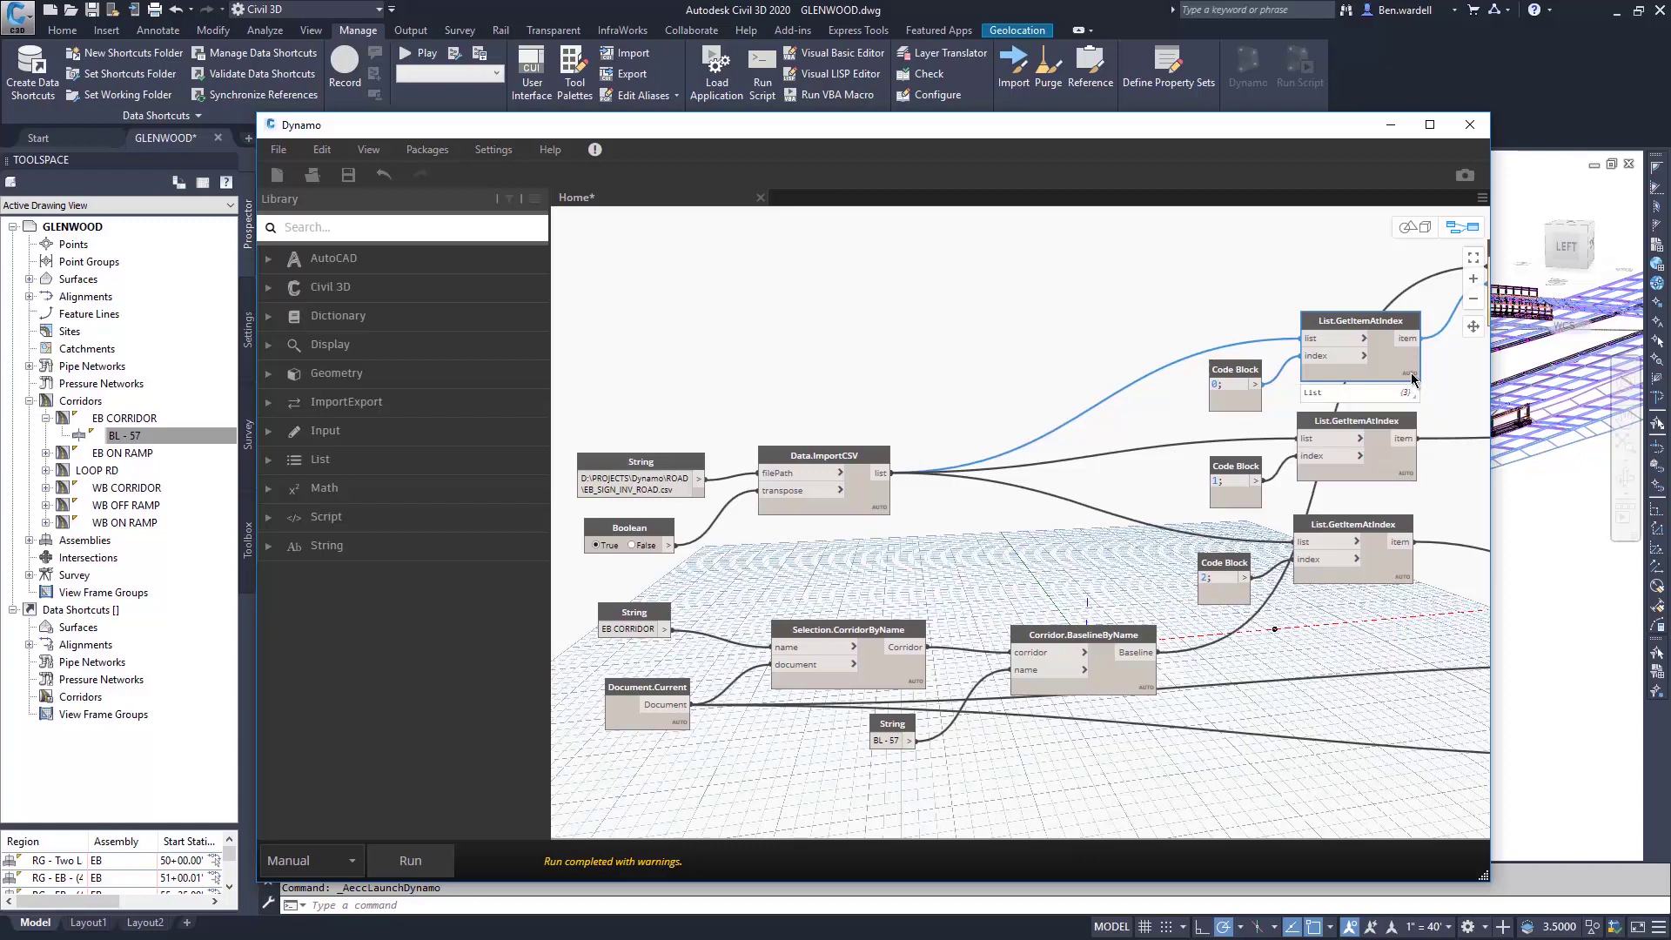
Set Cross Product lacing on the first, second and third List.GetItemAtIndex nodes.
right_click(1411, 379)
mouse_move(1462, 463)
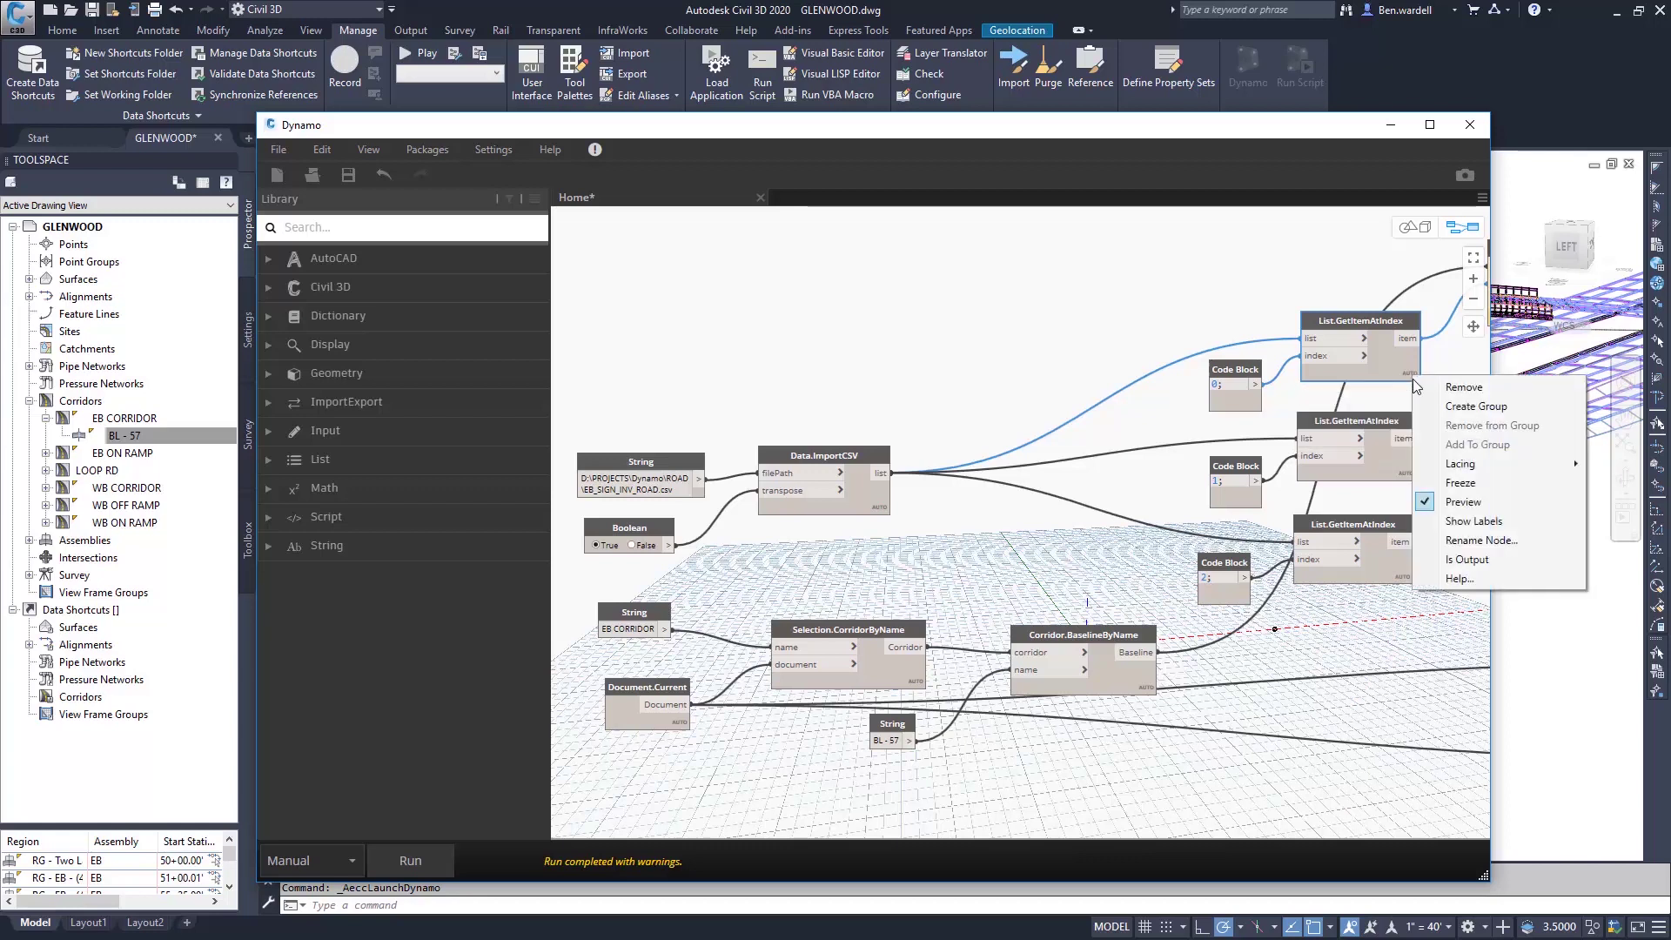
click(1336, 521)
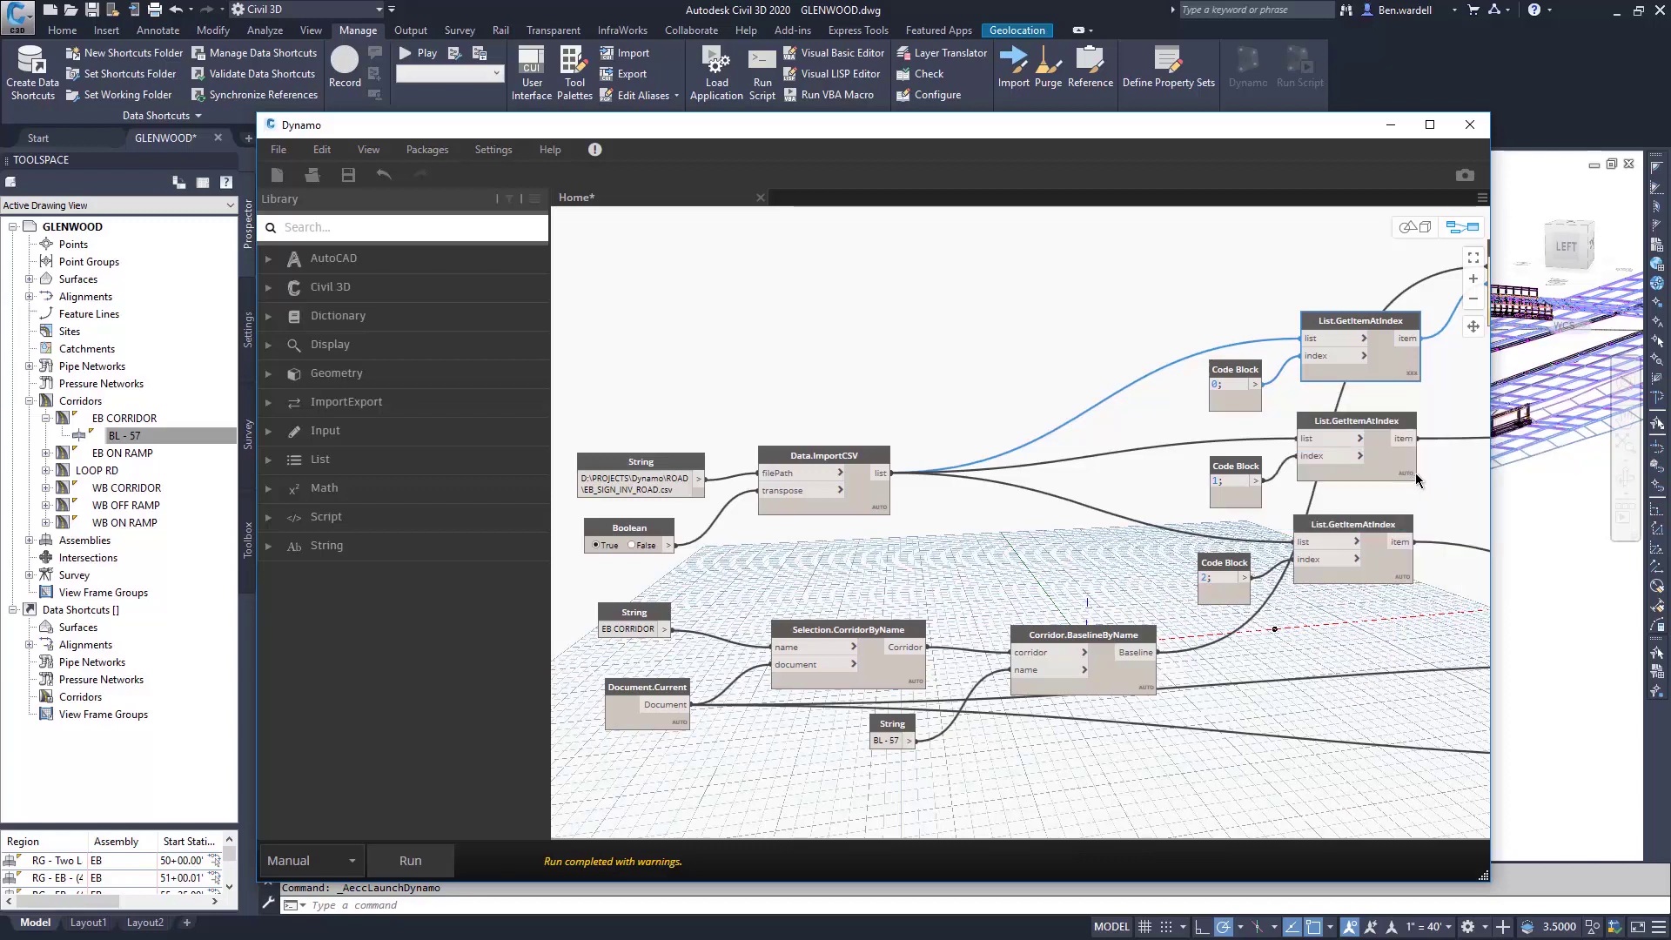
right_click(1410, 477)
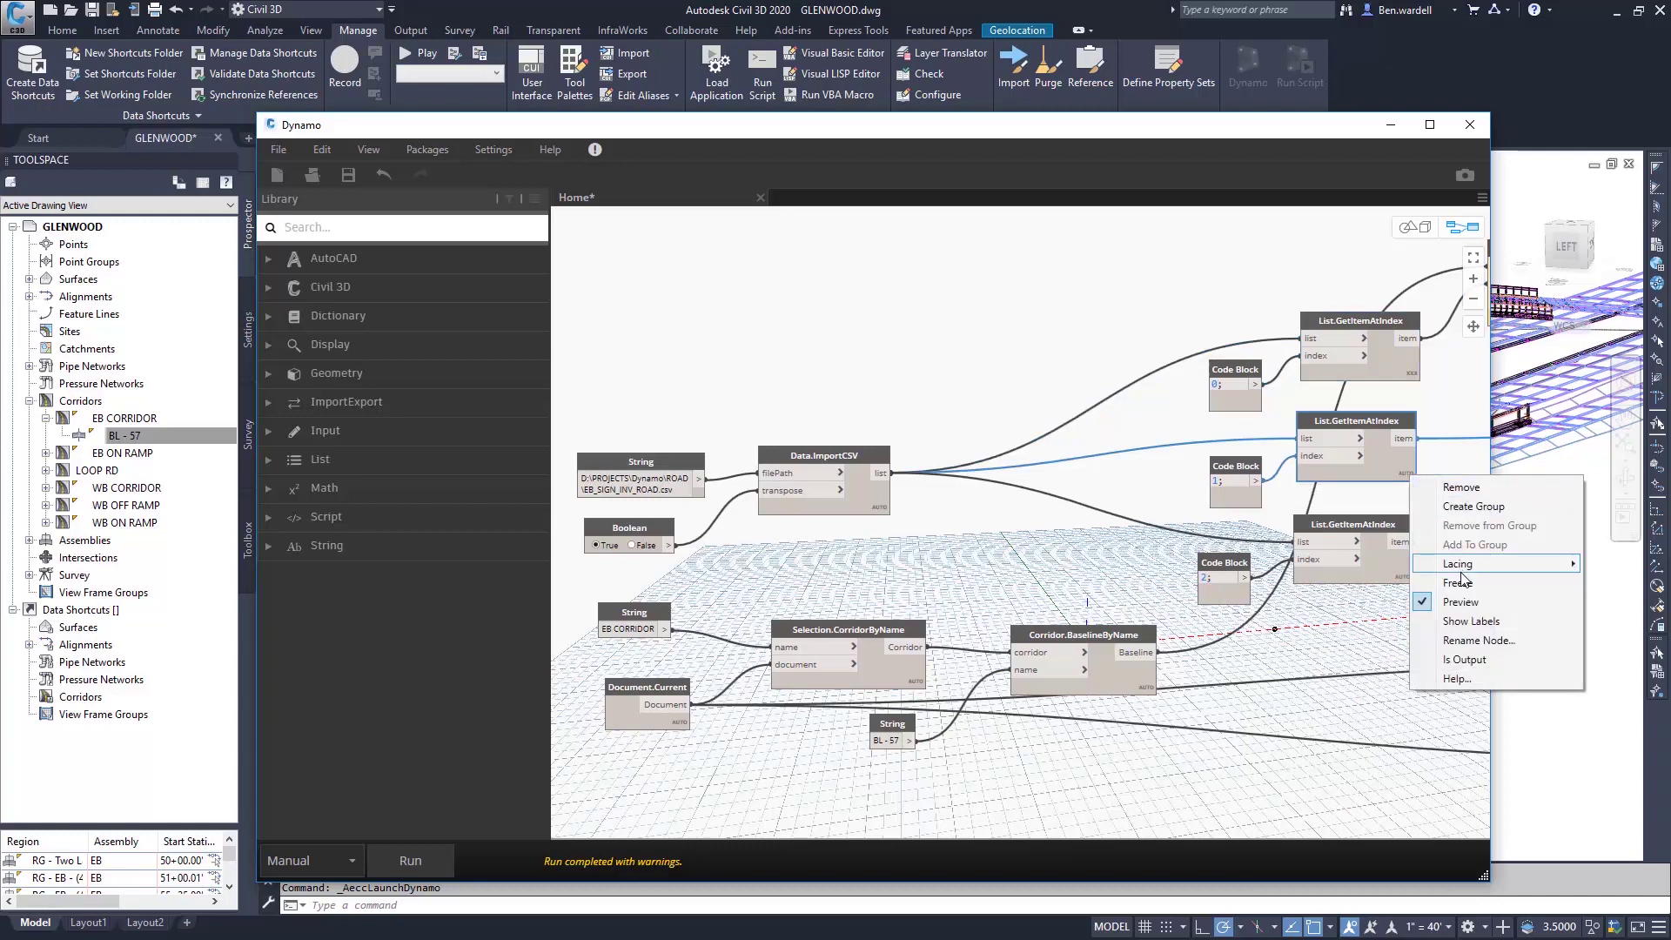
click(1349, 621)
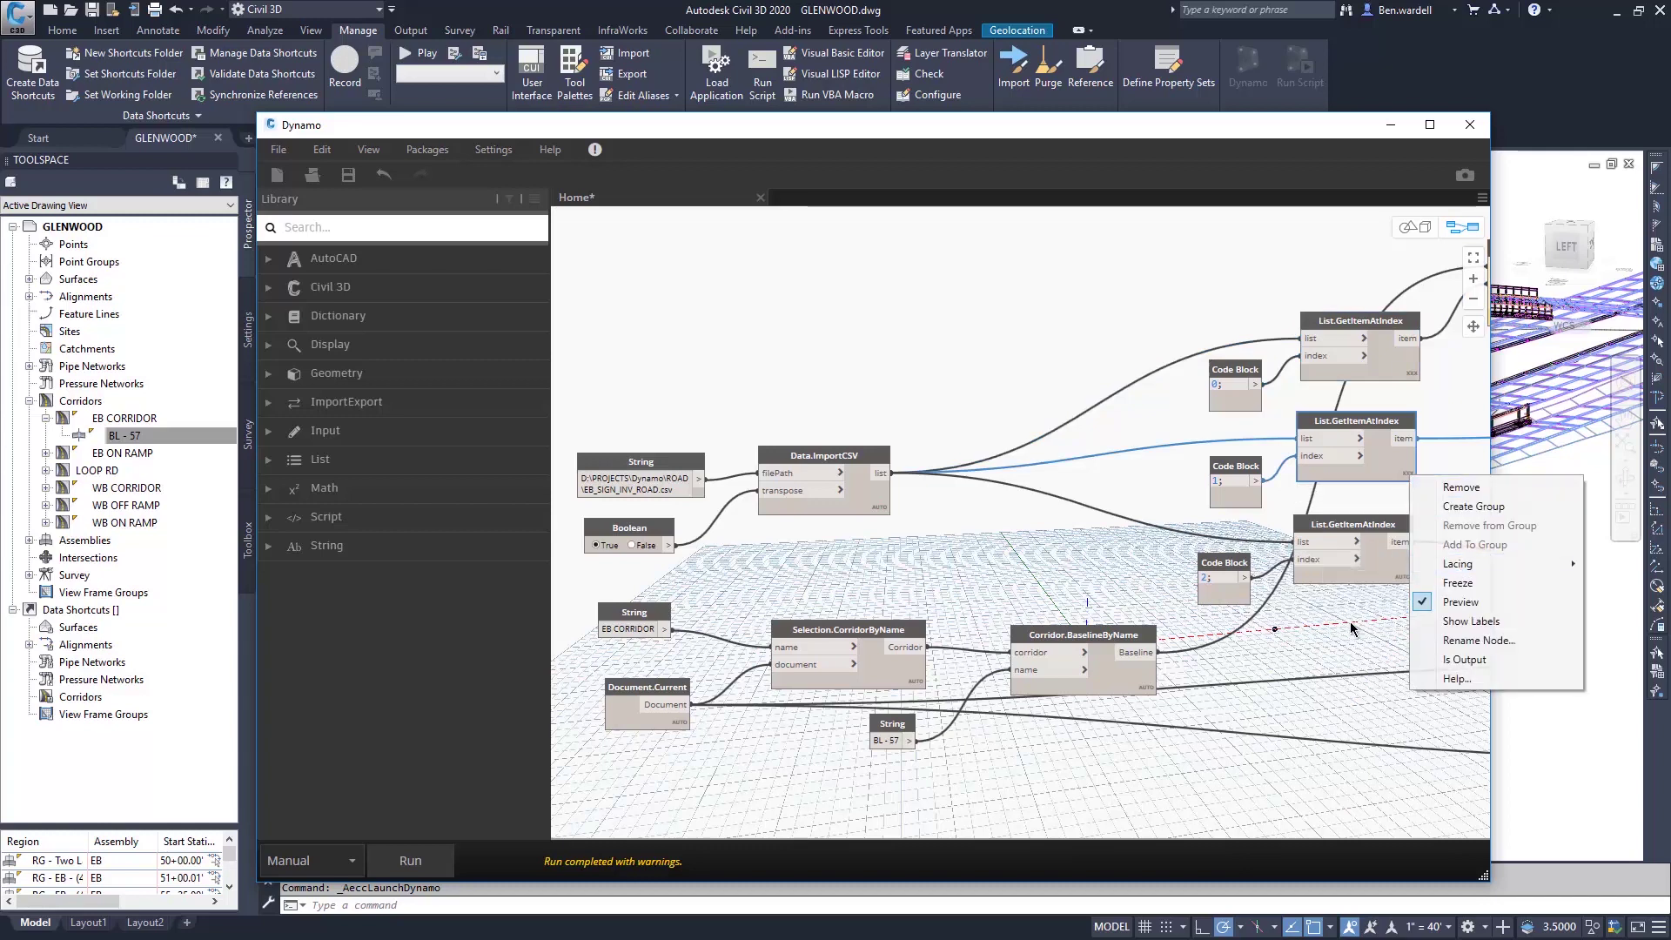
right_click(1403, 585)
mouse_move(1453, 670)
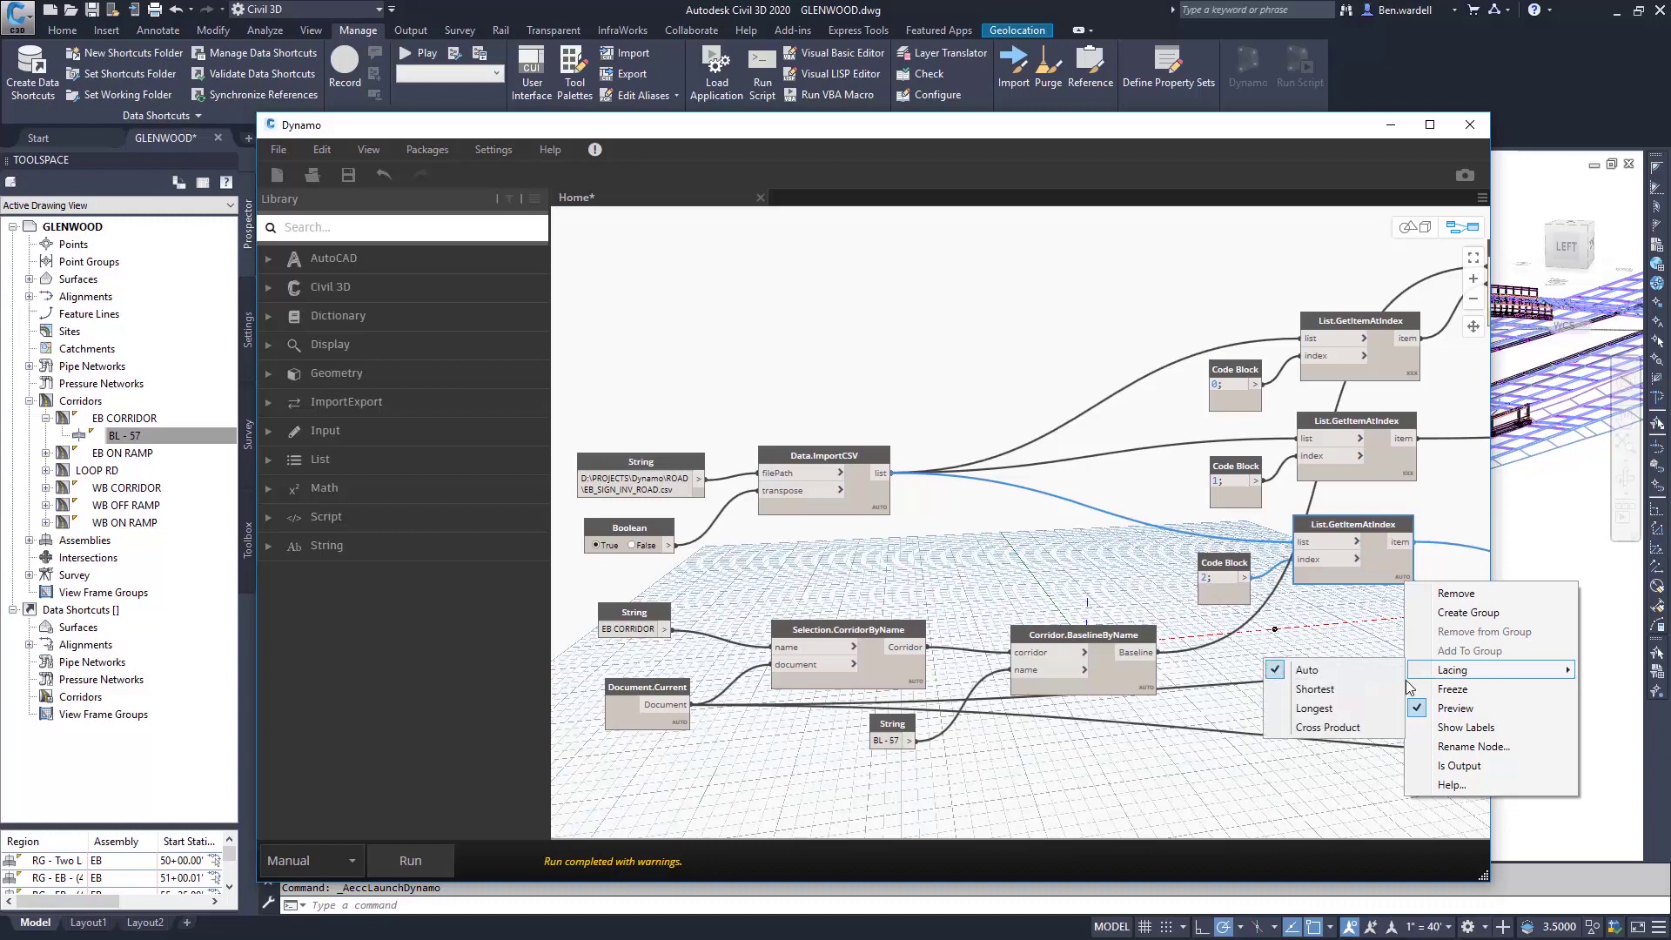
click(1336, 727)
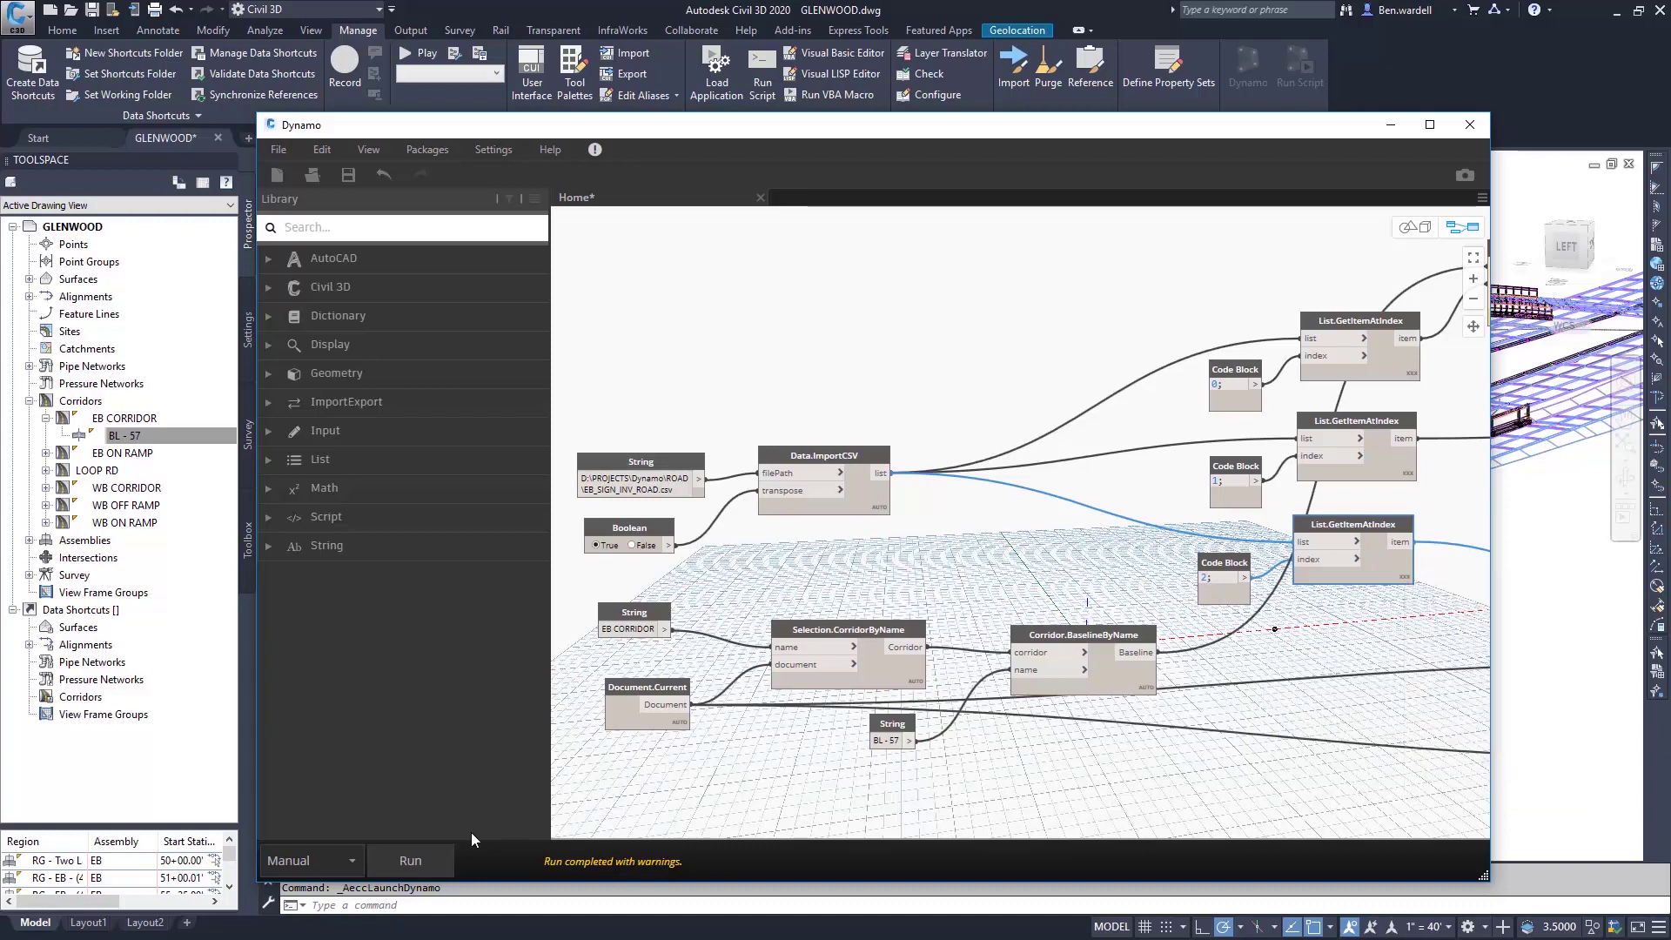
Pan to the Baseline.CoordinateSystemByStation node to see its modeling-range warning.
scroll(1027, 457, down, 1)
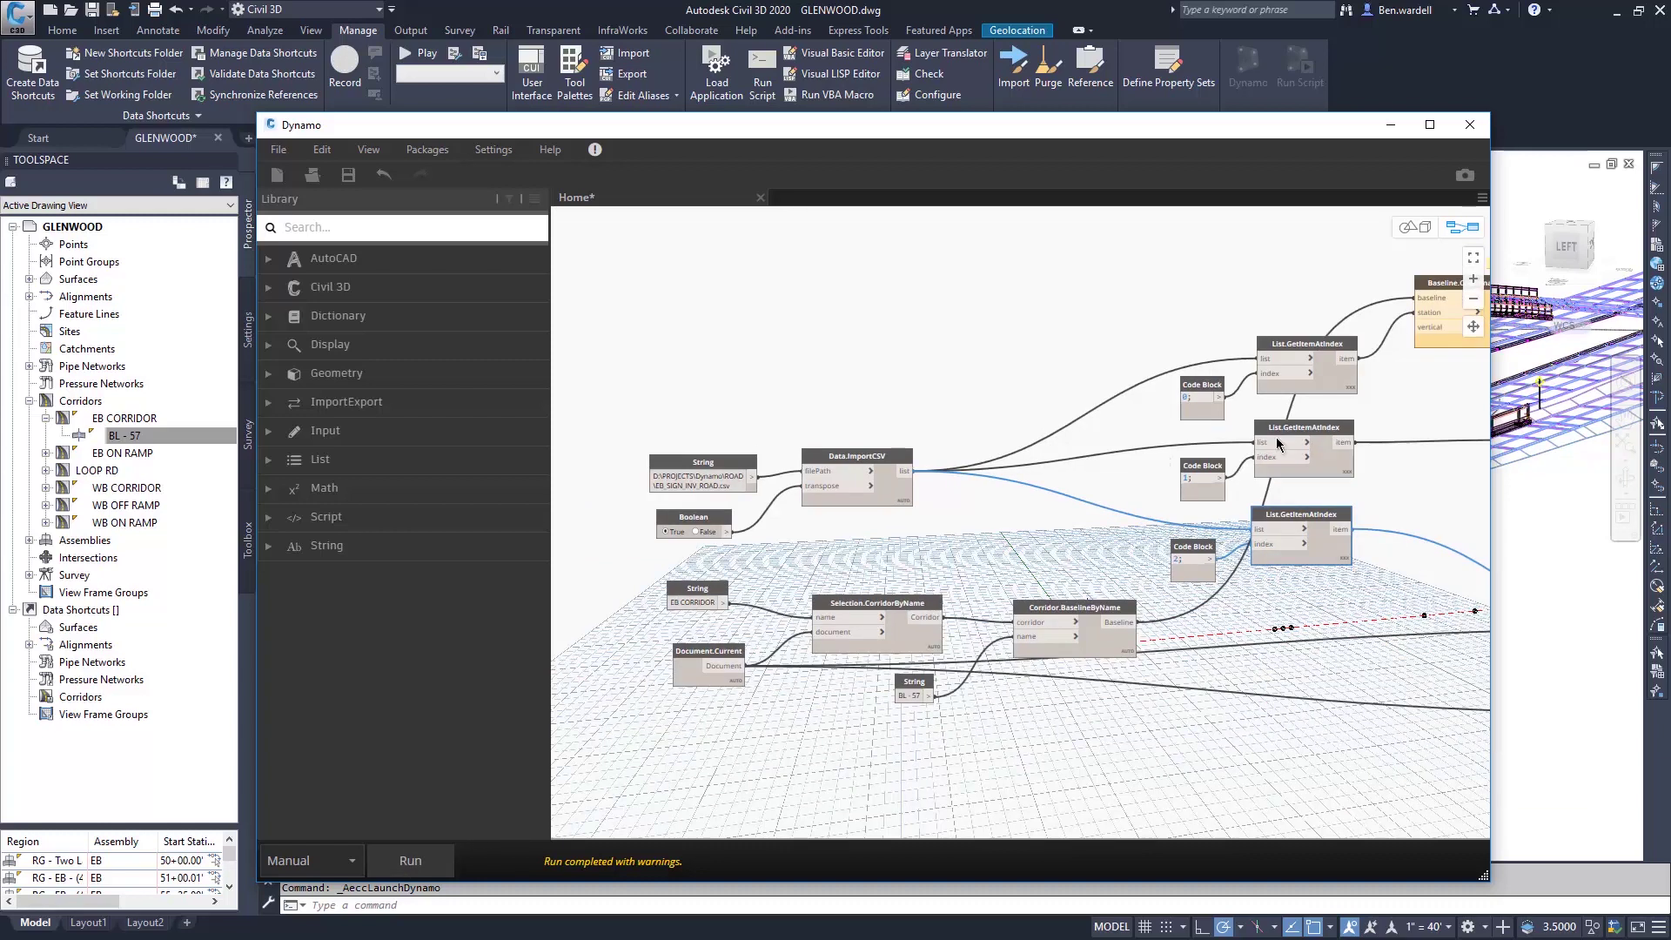
middle_drag(1360, 442, 870, 301)
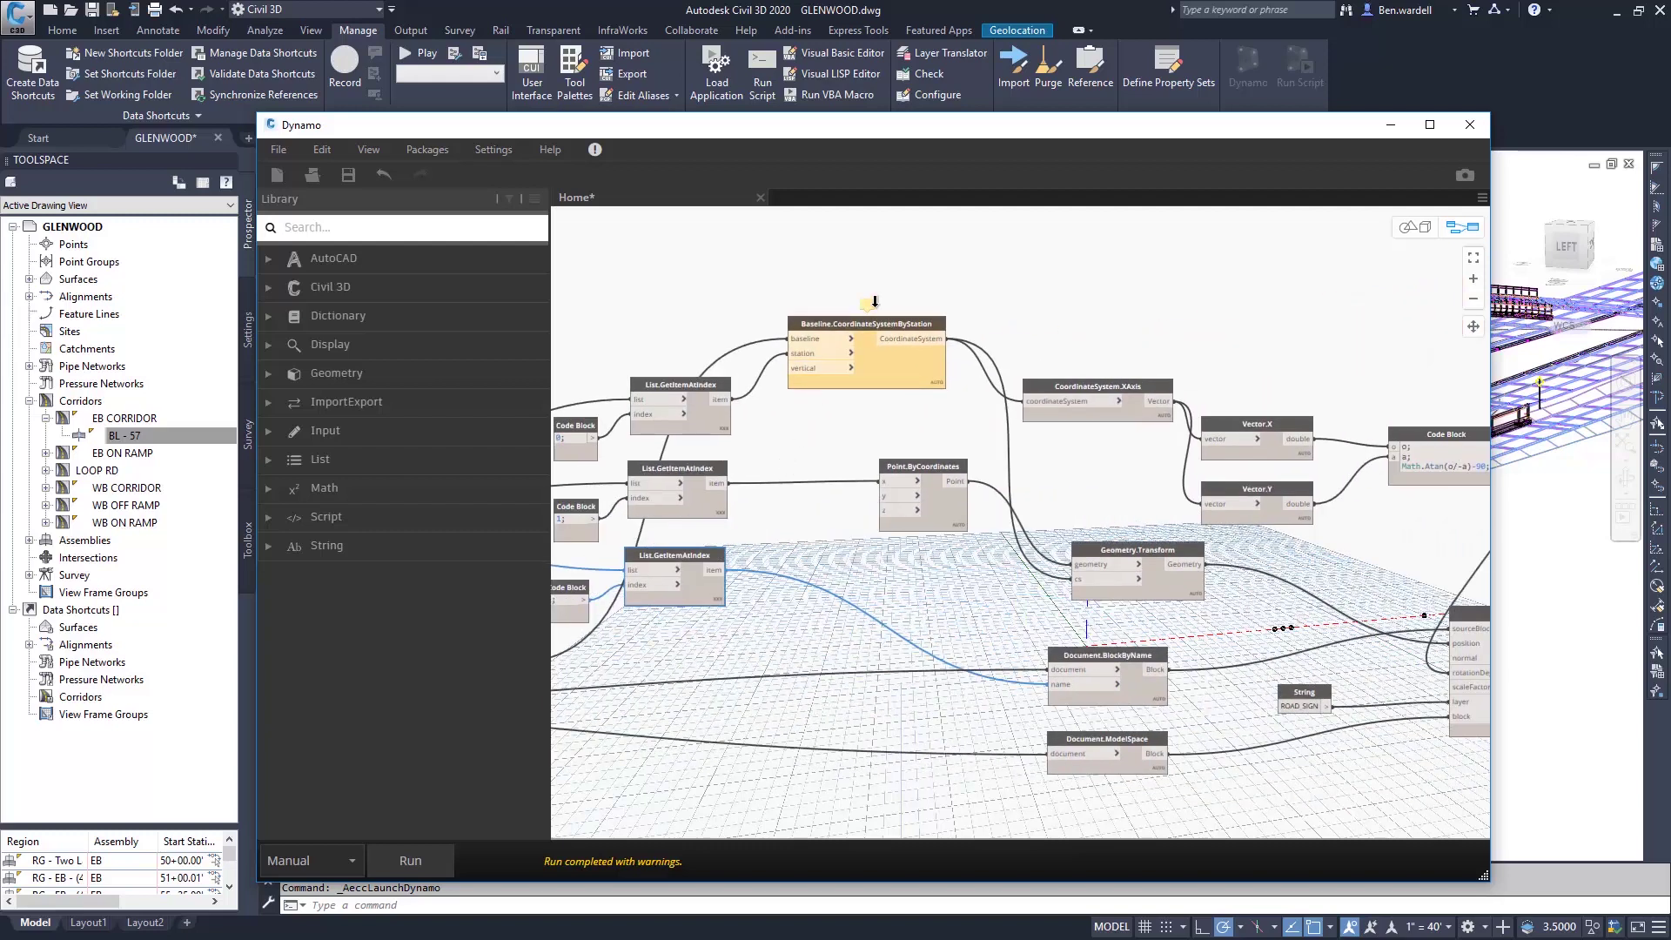
scroll(870, 301, up, 1)
mouse_move(868, 302)
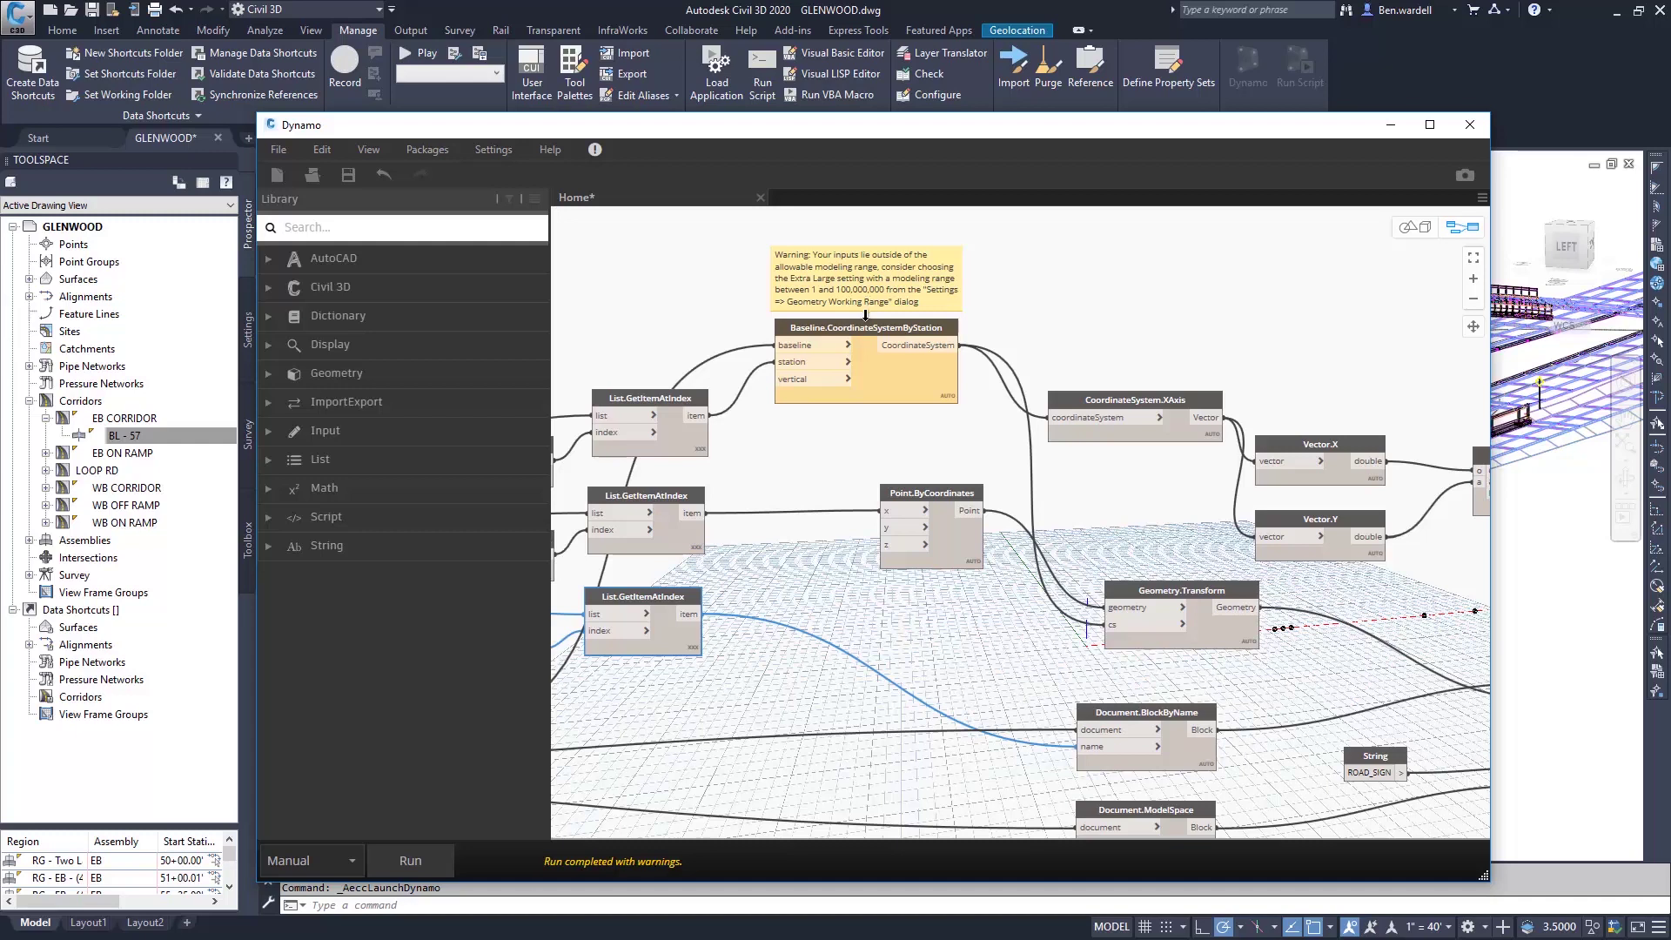
Bring the Civil 3D drawing forward and switch its viewport from 2D Wireframe to Conceptual.
drag(1305, 125, 51, 122)
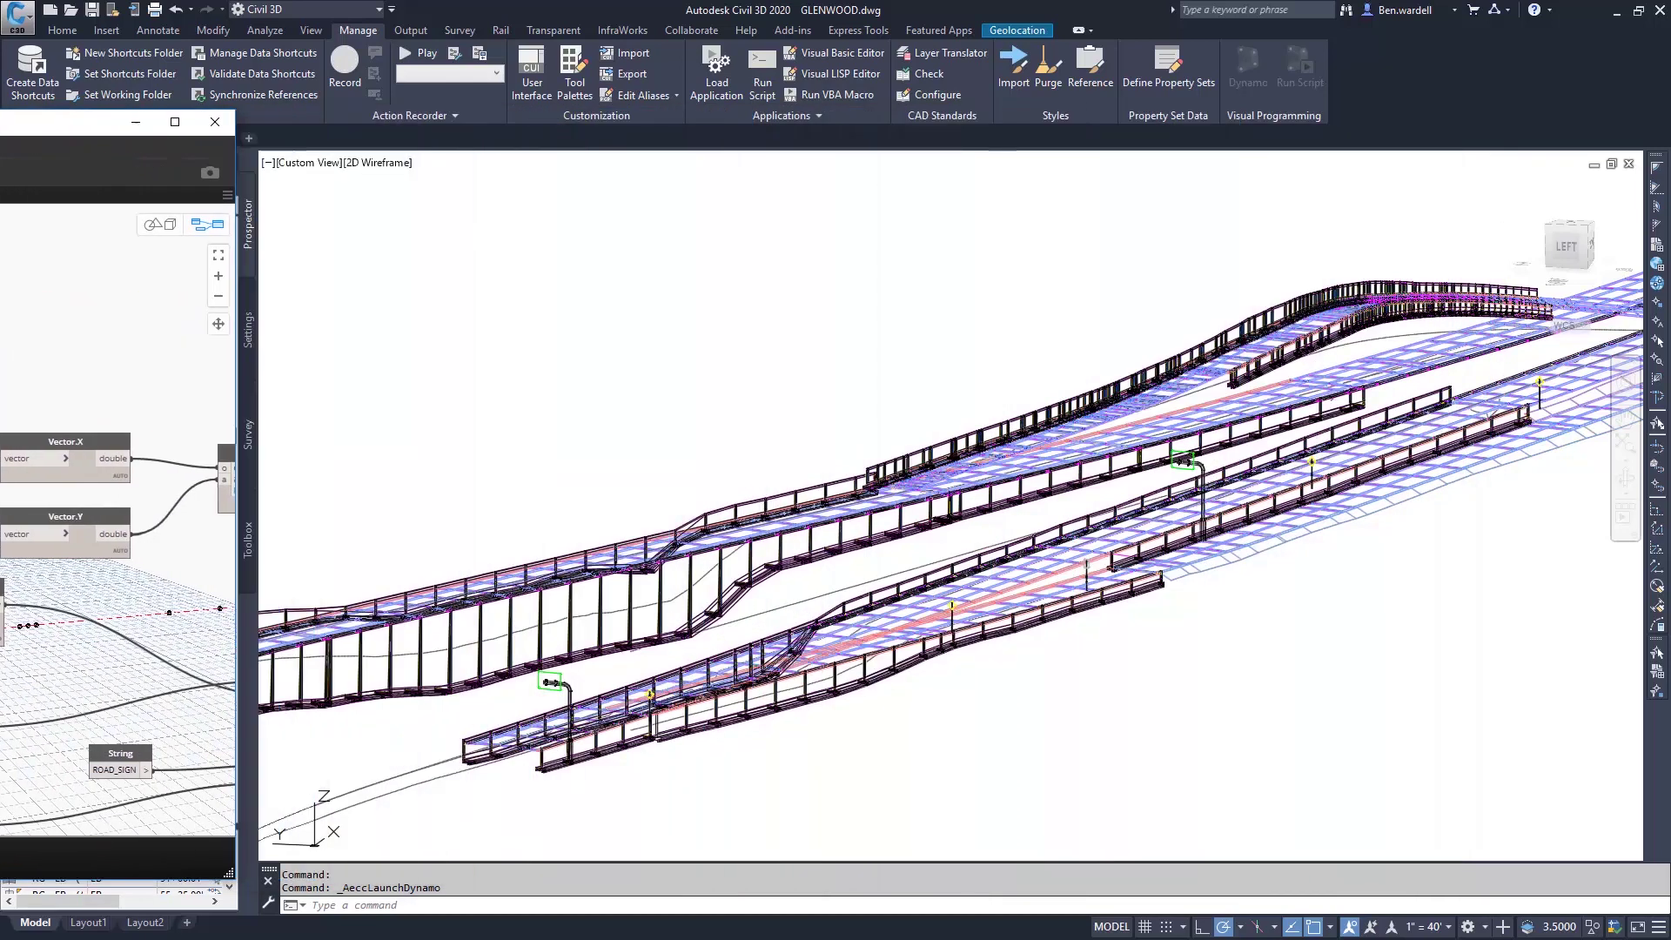
click(135, 122)
click(389, 169)
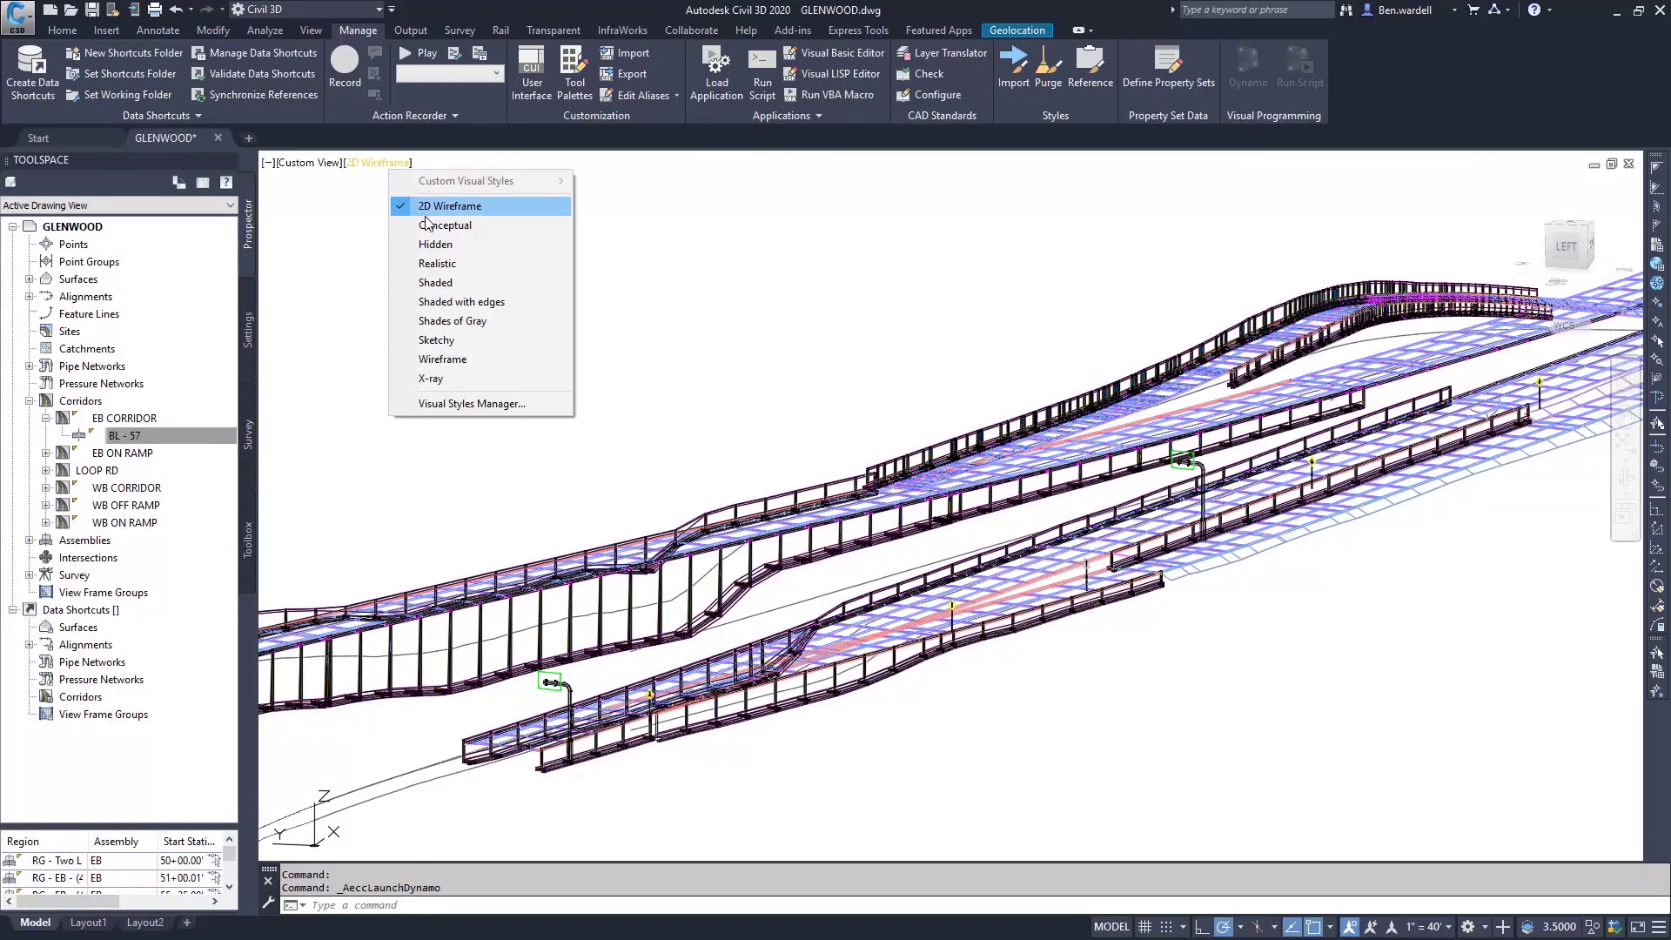
click(402, 227)
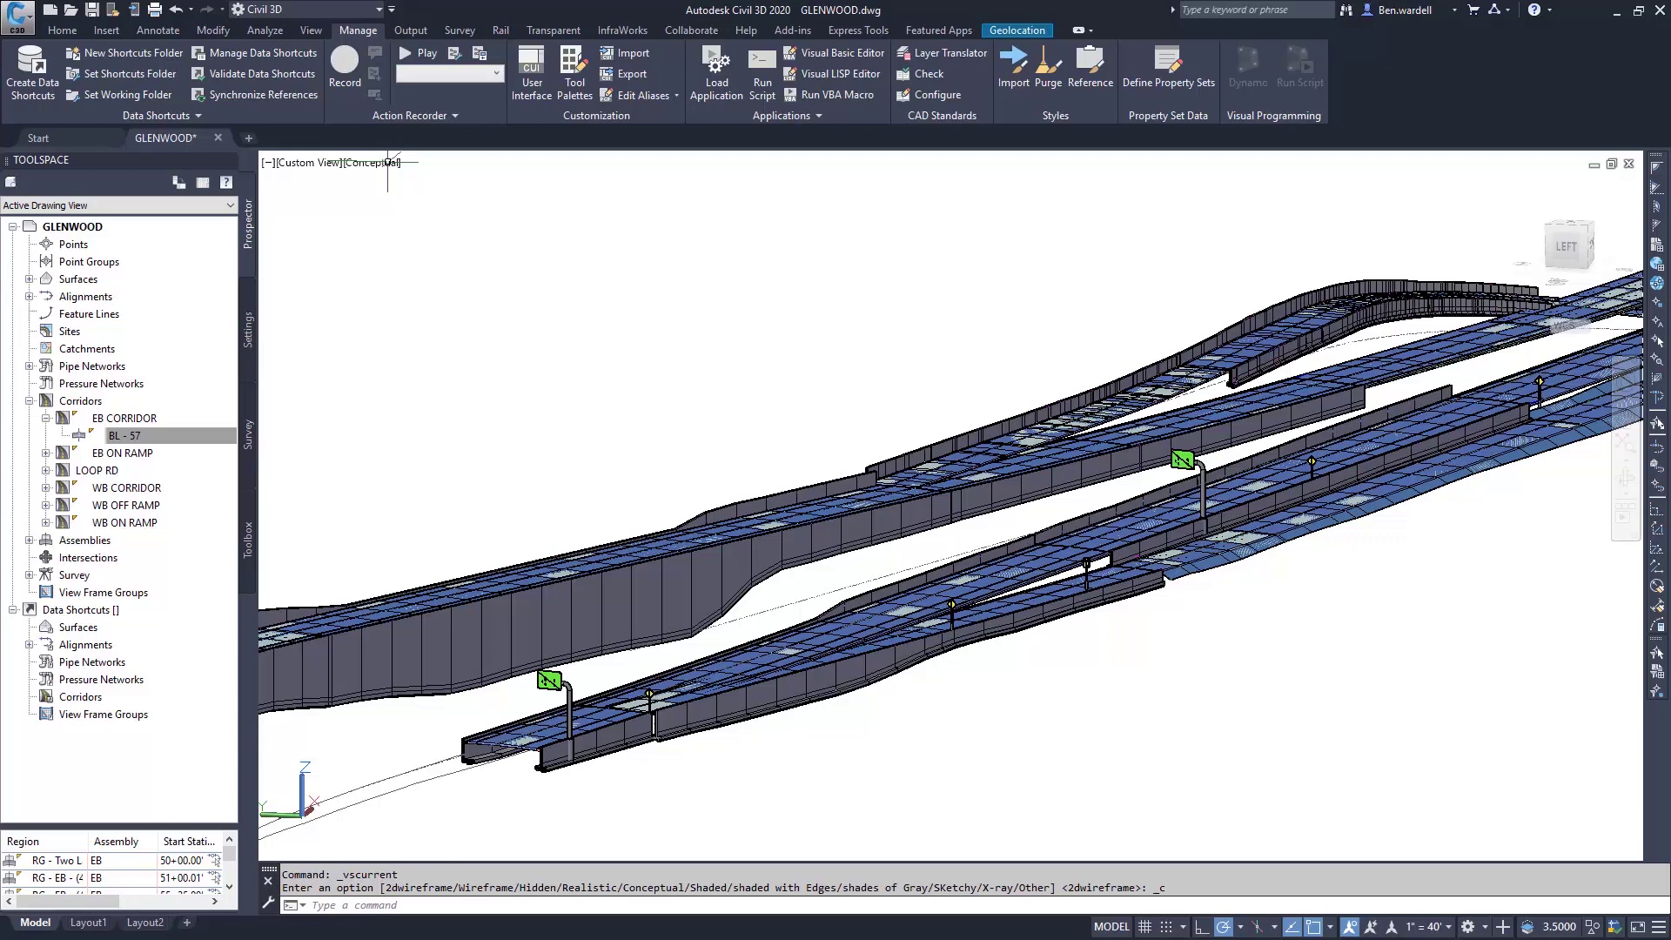
Zoom in on a placed road sign block along the roadway edge.
scroll(266, 852, up, 3)
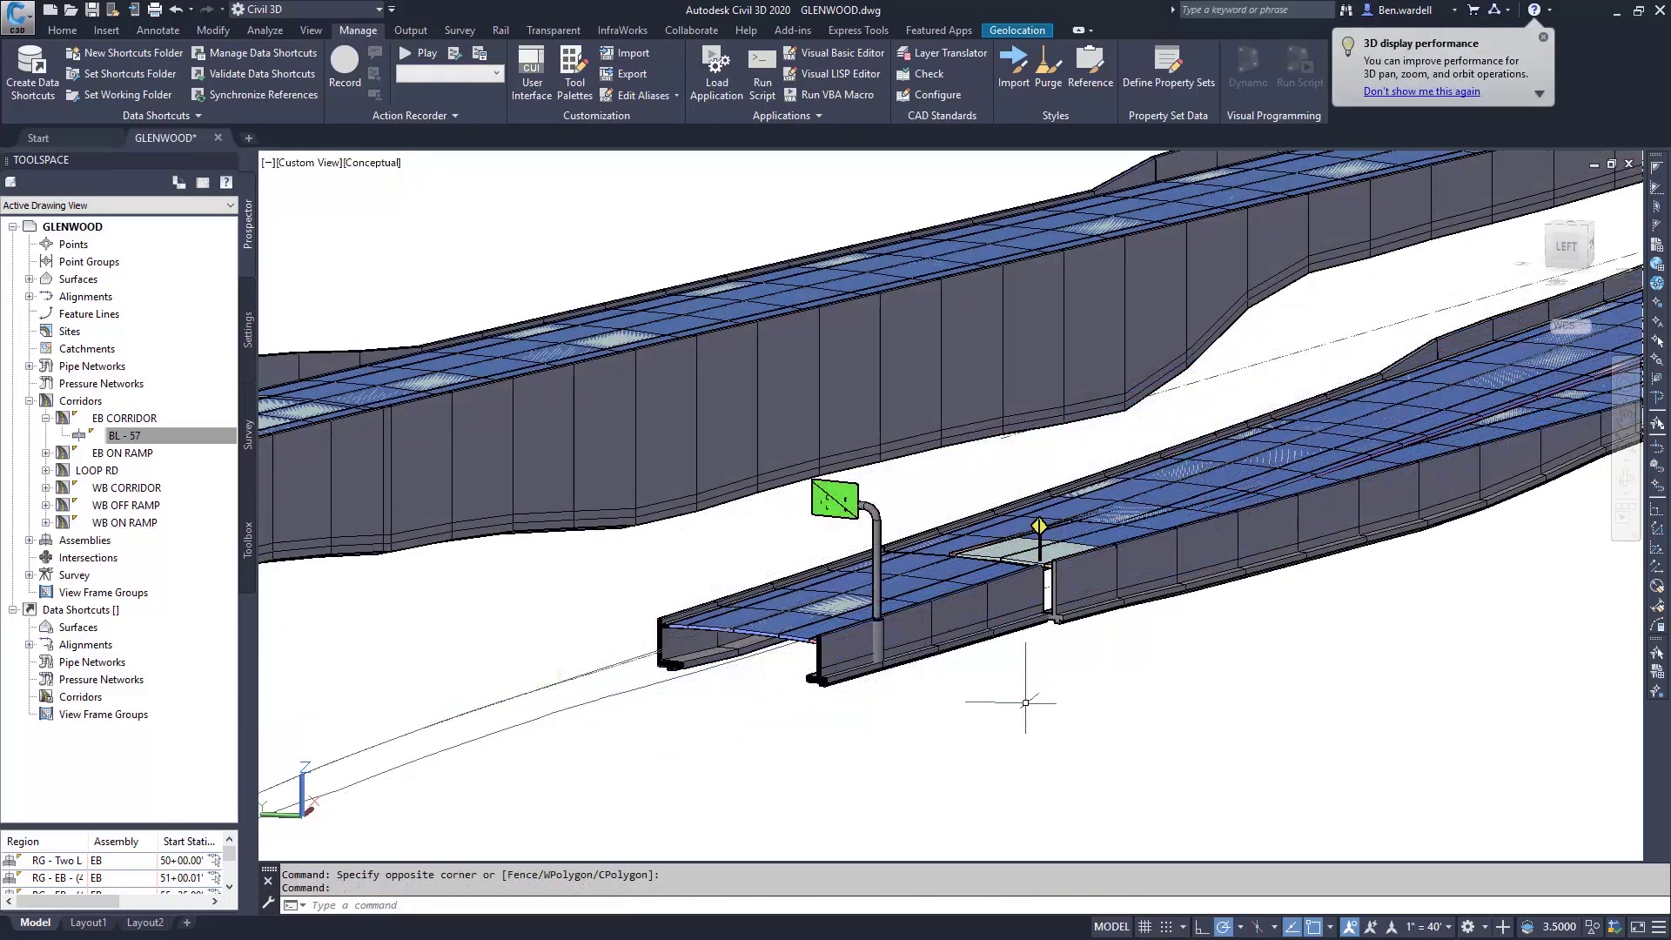
scroll(1028, 711, up, 2)
scroll(1018, 696, up, 3)
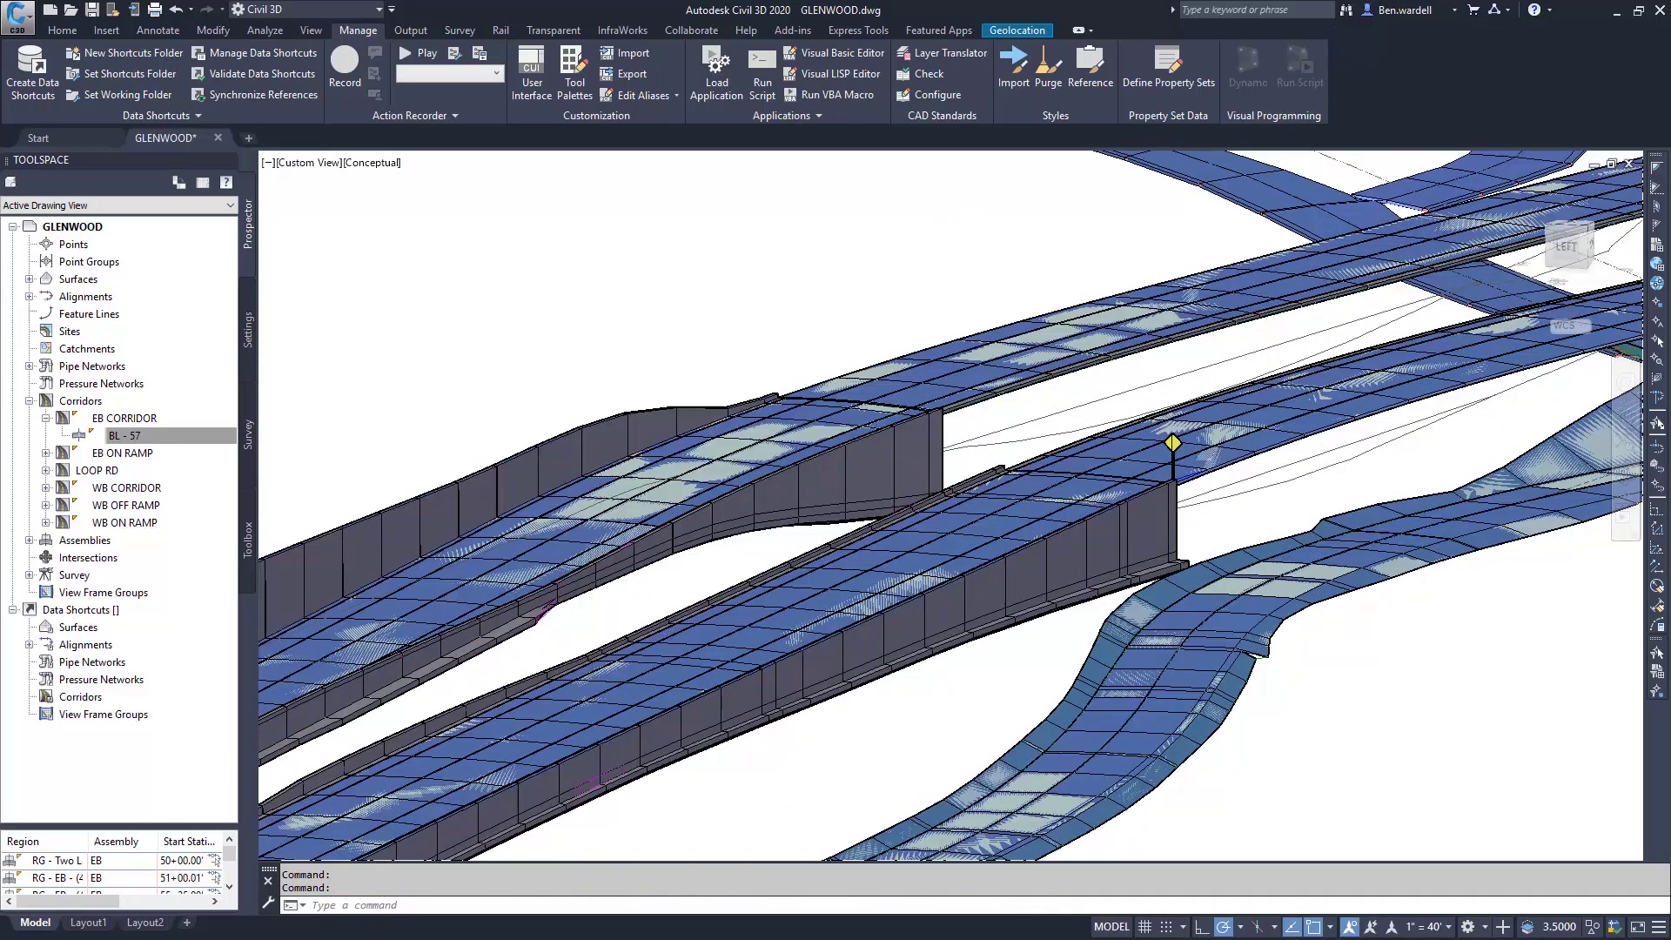
scroll(1018, 696, up, 3)
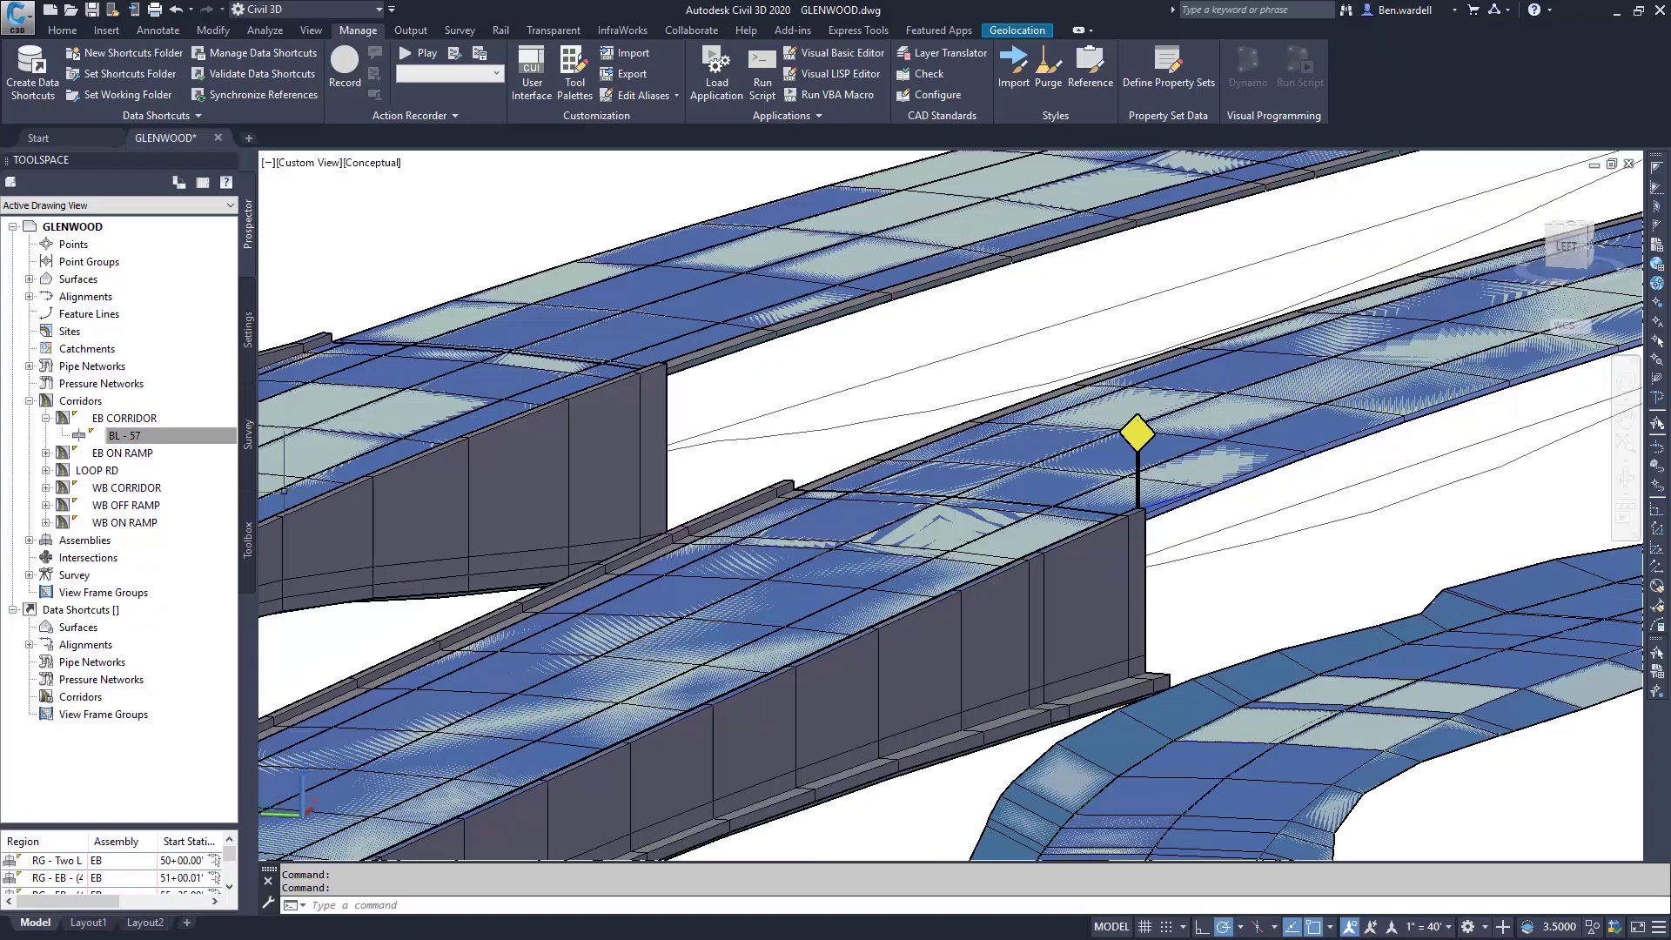